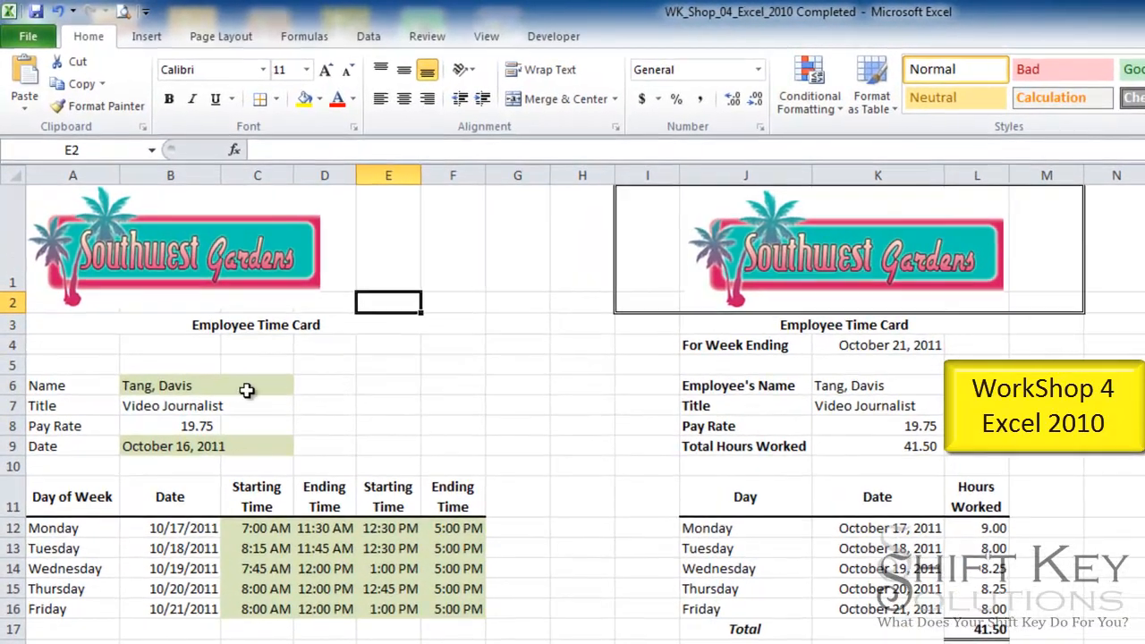
Examine the completed time card's entry area: the name list, title lookup formula, date and starting time input messages, and weekday date formulas
left_click(190, 386)
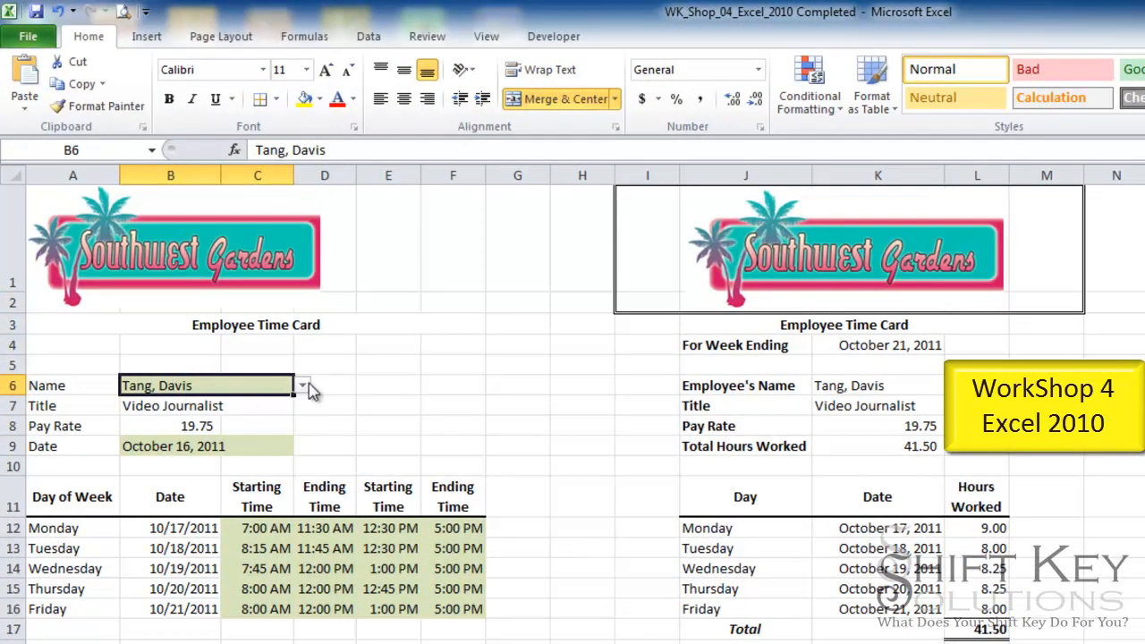
left_click(303, 387)
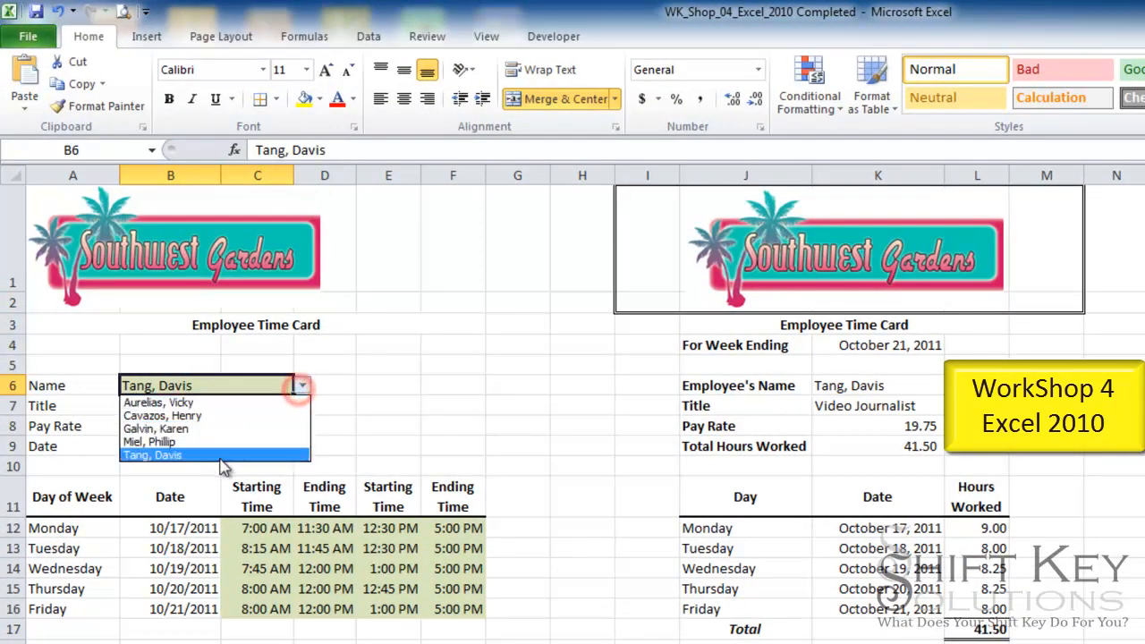
left_click(226, 381)
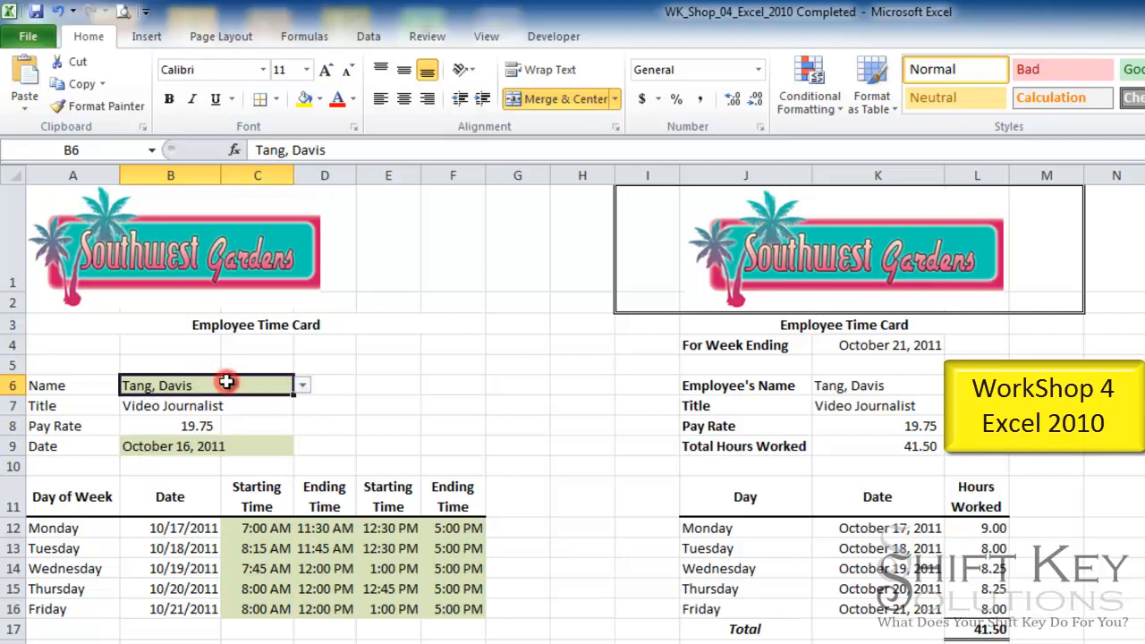
left_click(145, 403)
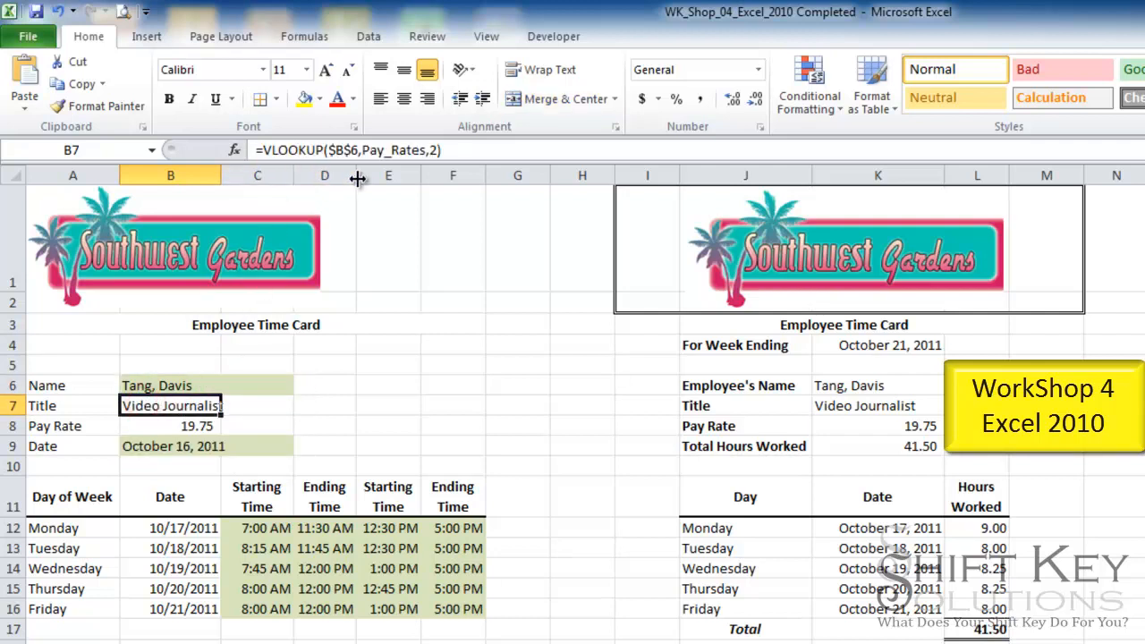
left_click(156, 446)
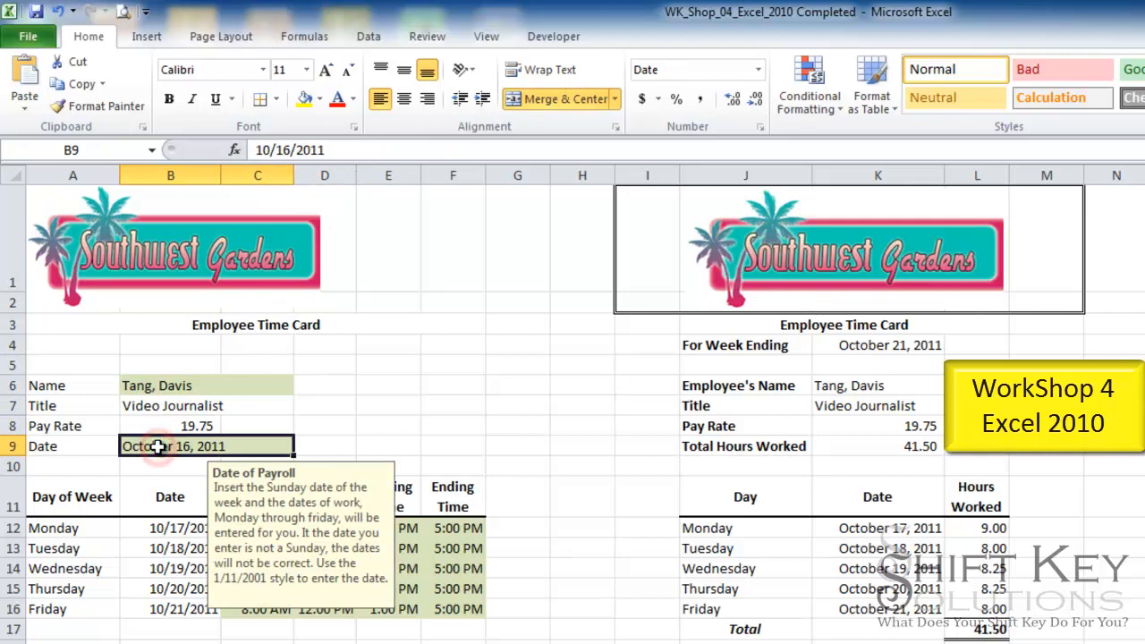
left_click(321, 444)
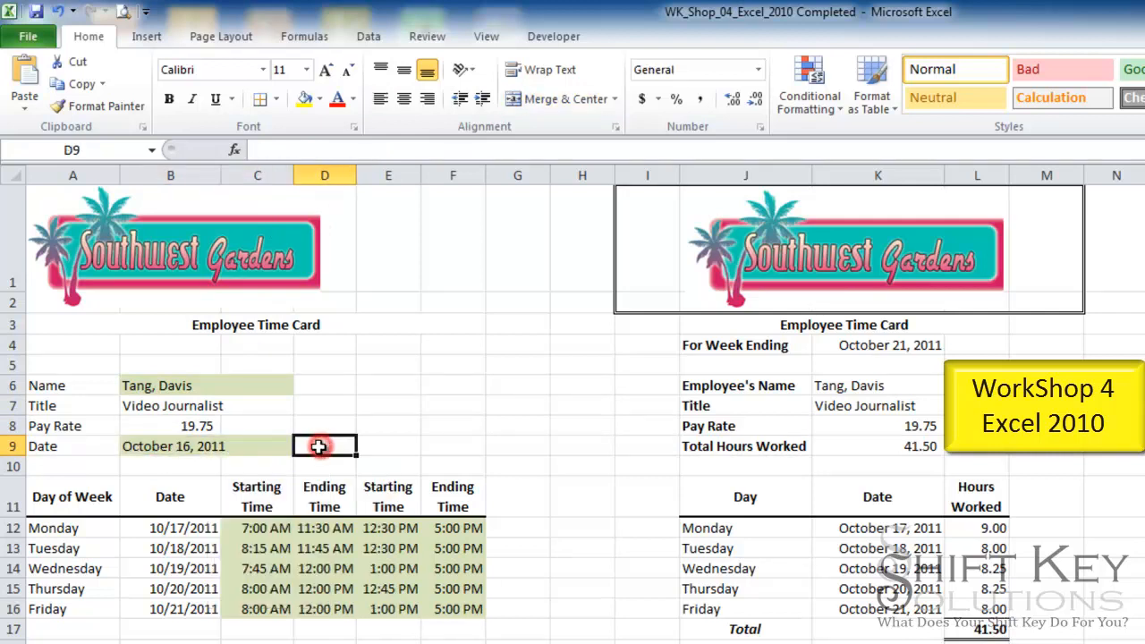
left_click(252, 529)
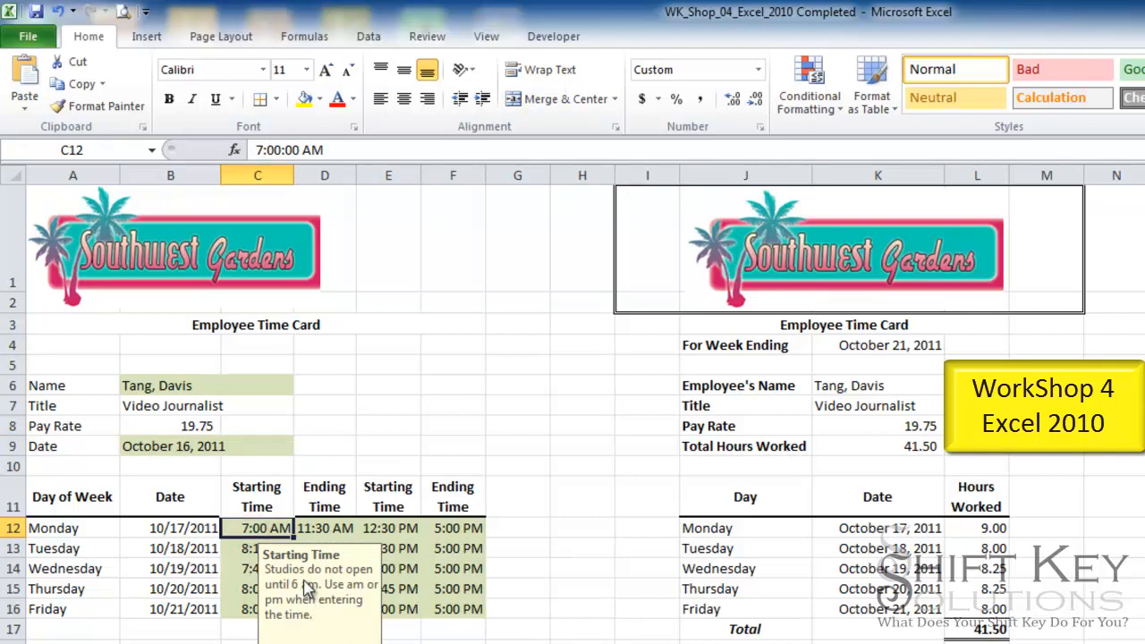
left_click(195, 534)
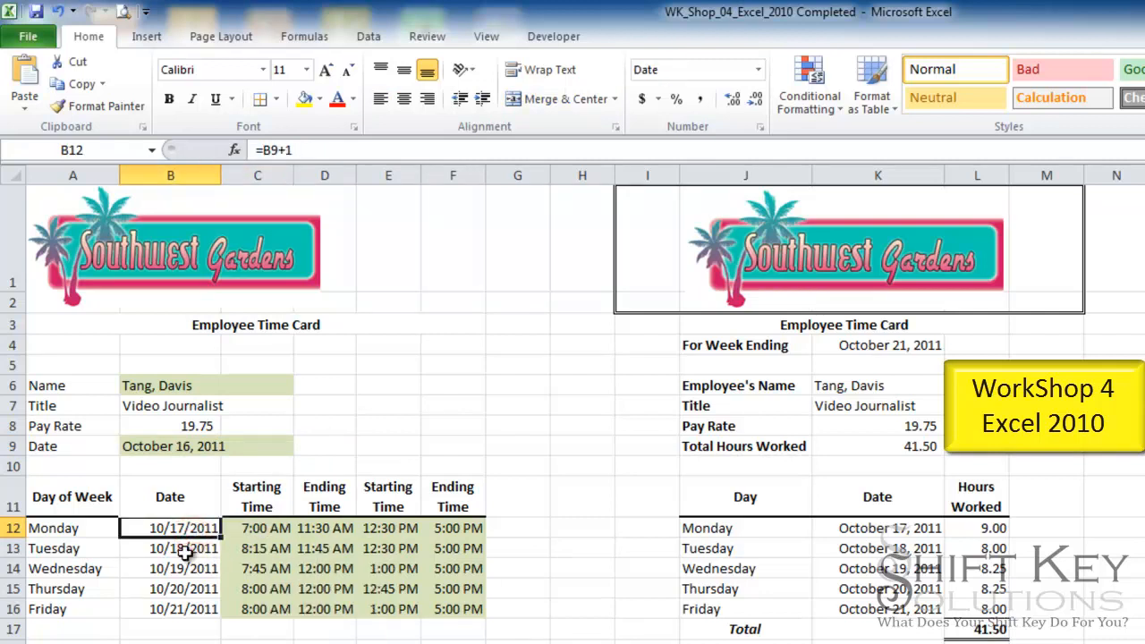
left_click(185, 552)
left_click(197, 582)
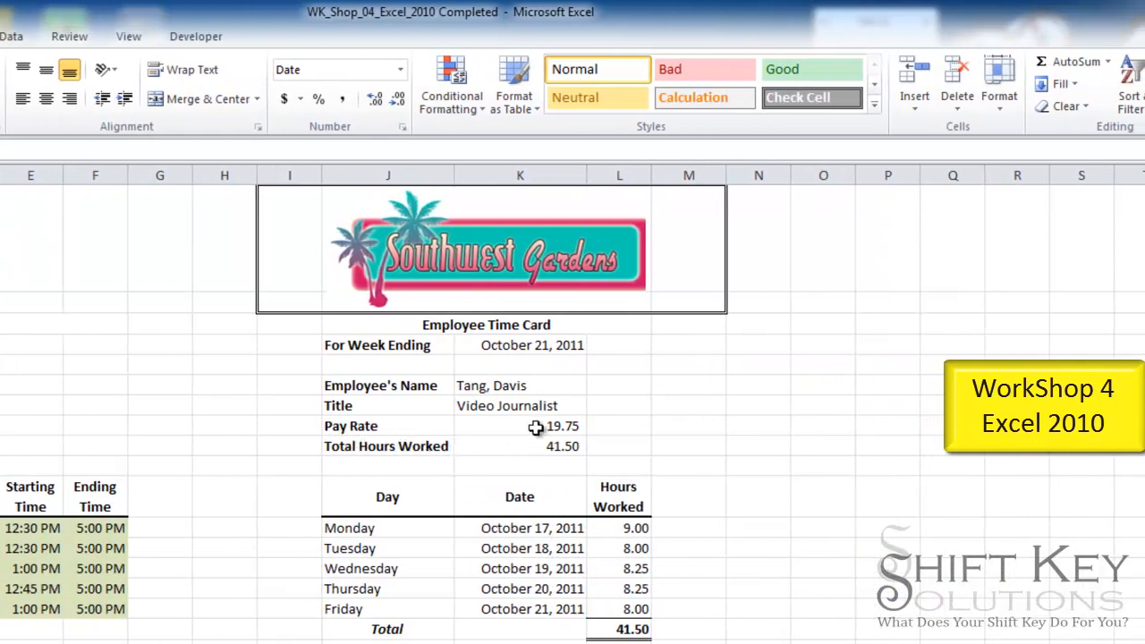
Examine the completed time card's report area: pay rate, Monday date, hours worked, and the regular, overtime and gross pay formulas
left_click(534, 427)
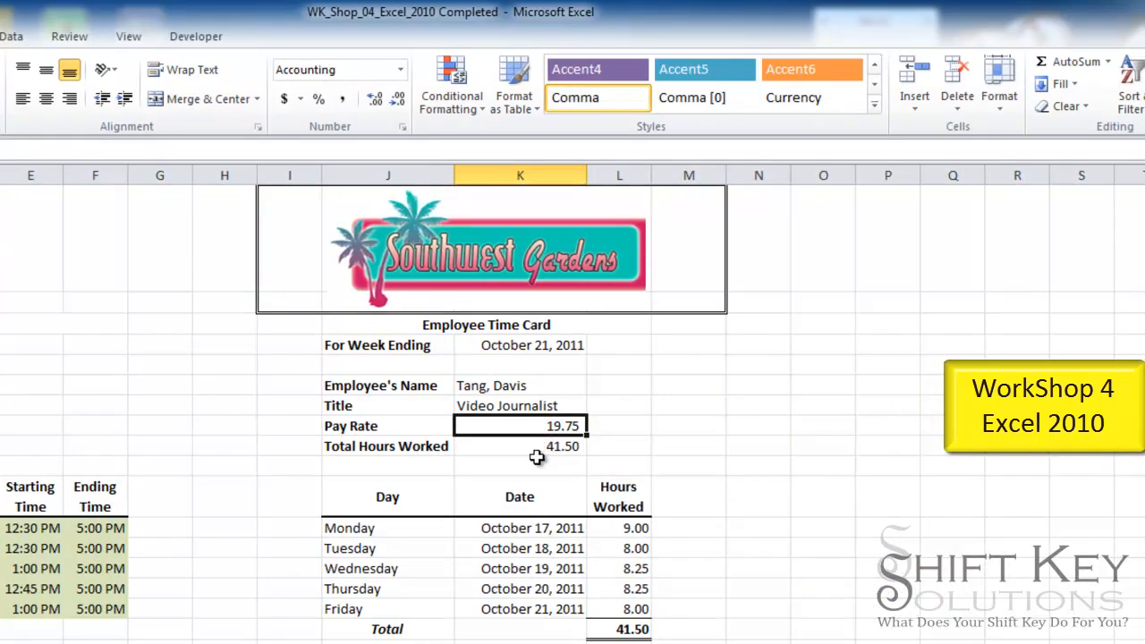
left_click(522, 527)
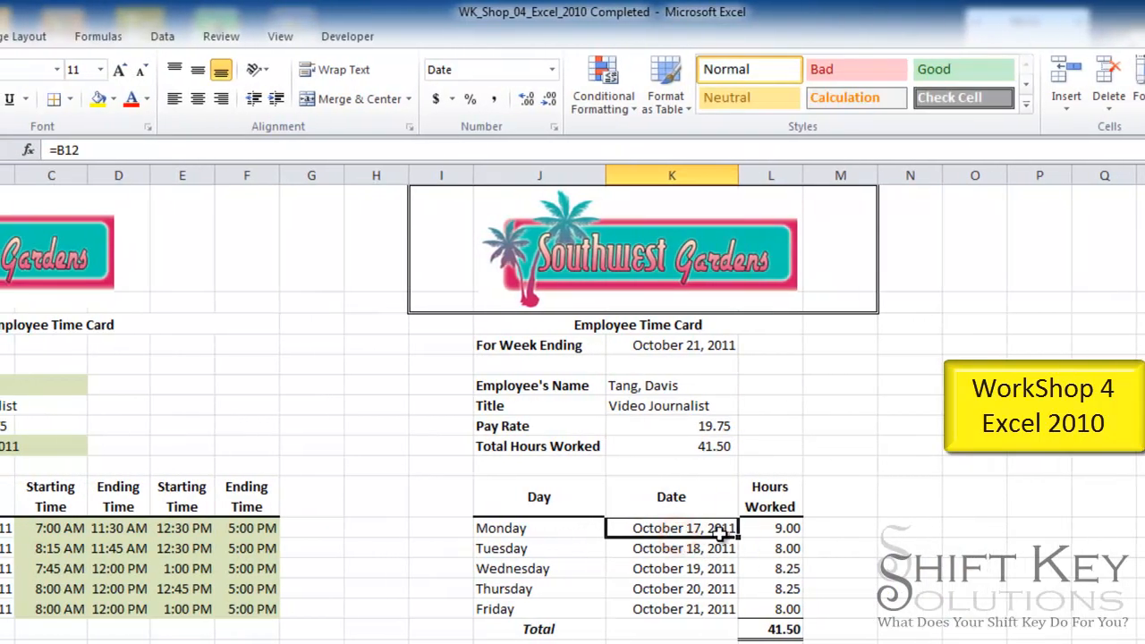
left_click(773, 532)
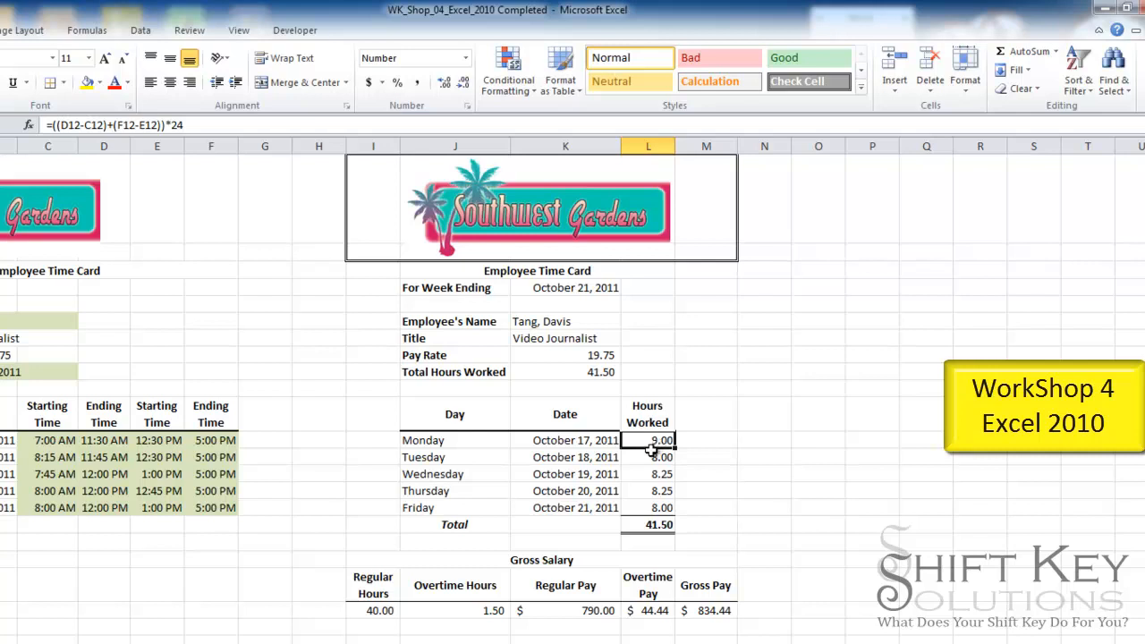
left_click(368, 611)
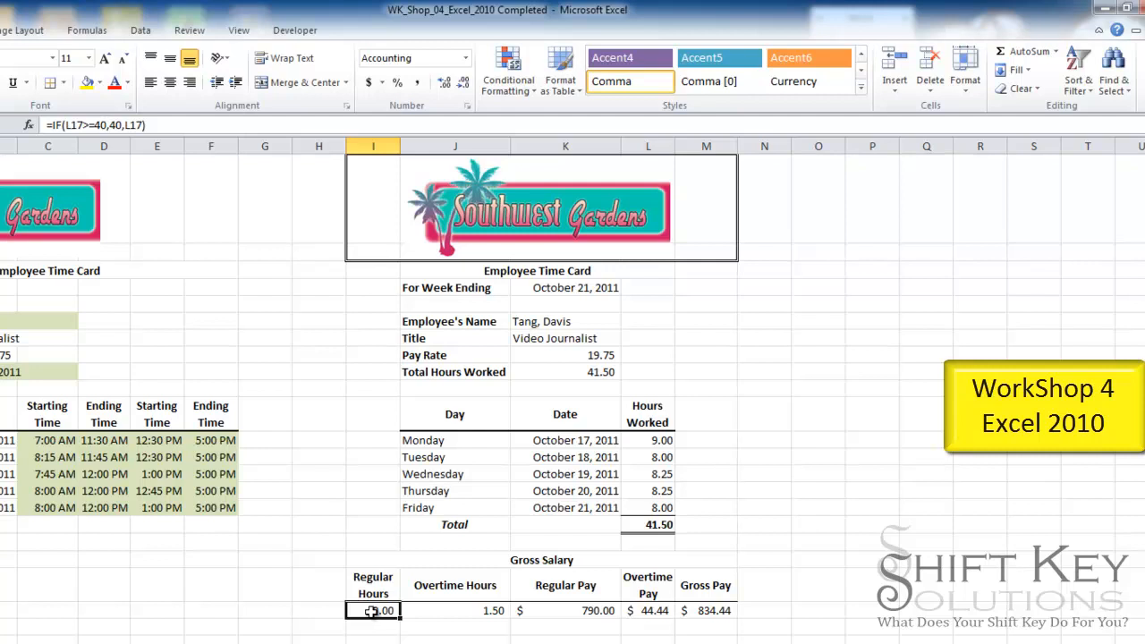
left_click(431, 608)
left_click(545, 617)
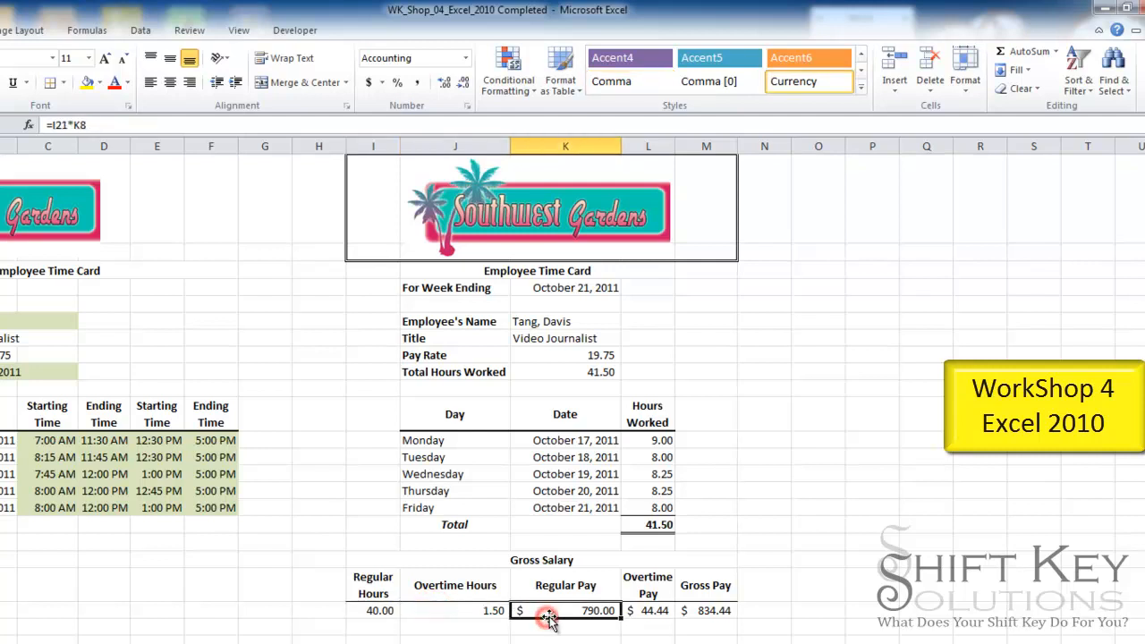
left_click(646, 612)
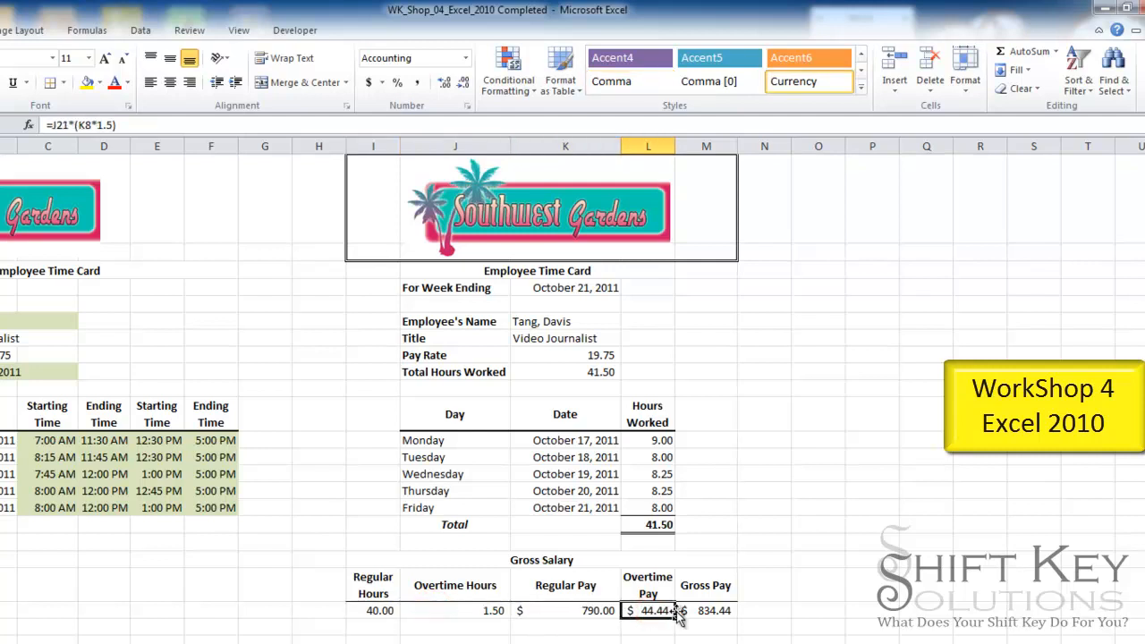
left_click(685, 612)
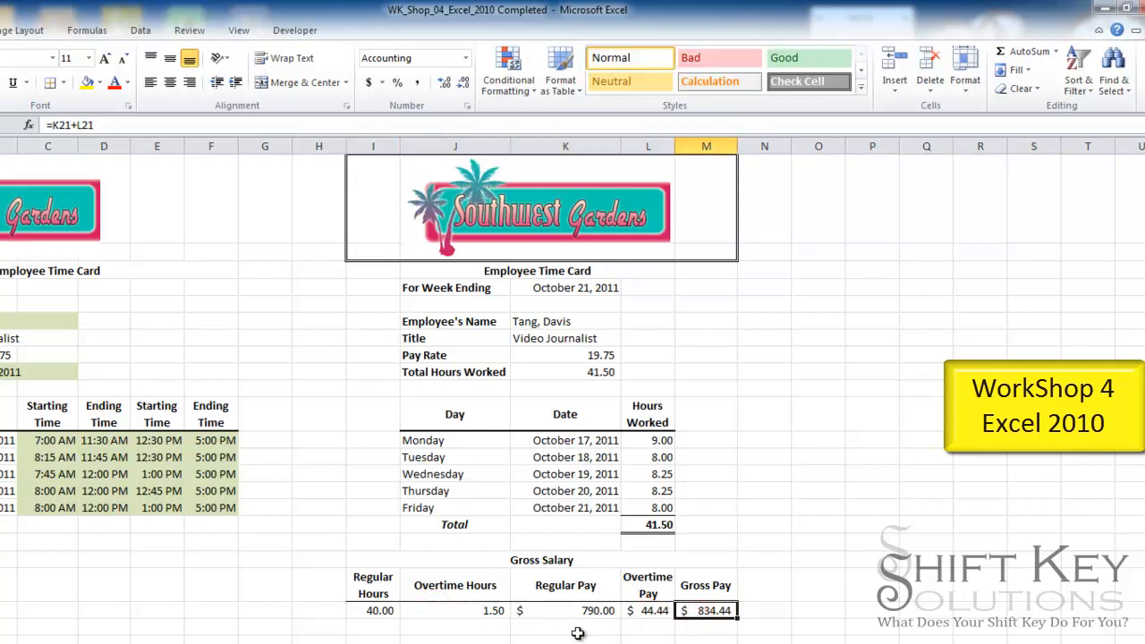
Add the file name element to the left section of the Pay Rates sheet's footer
left_click(146, 286)
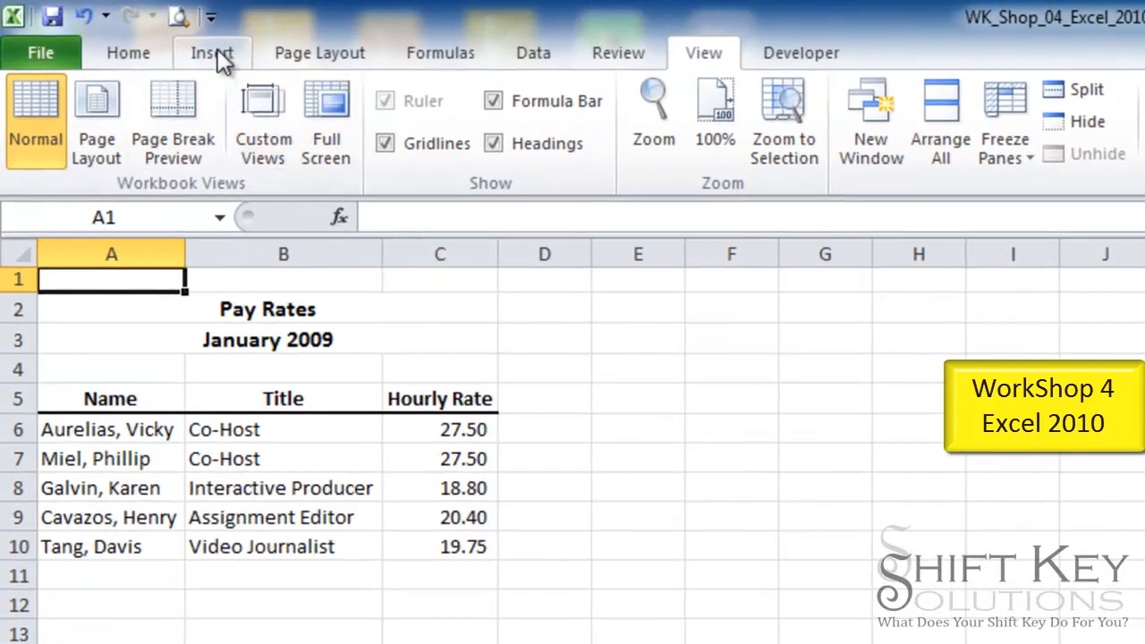
left_click(217, 49)
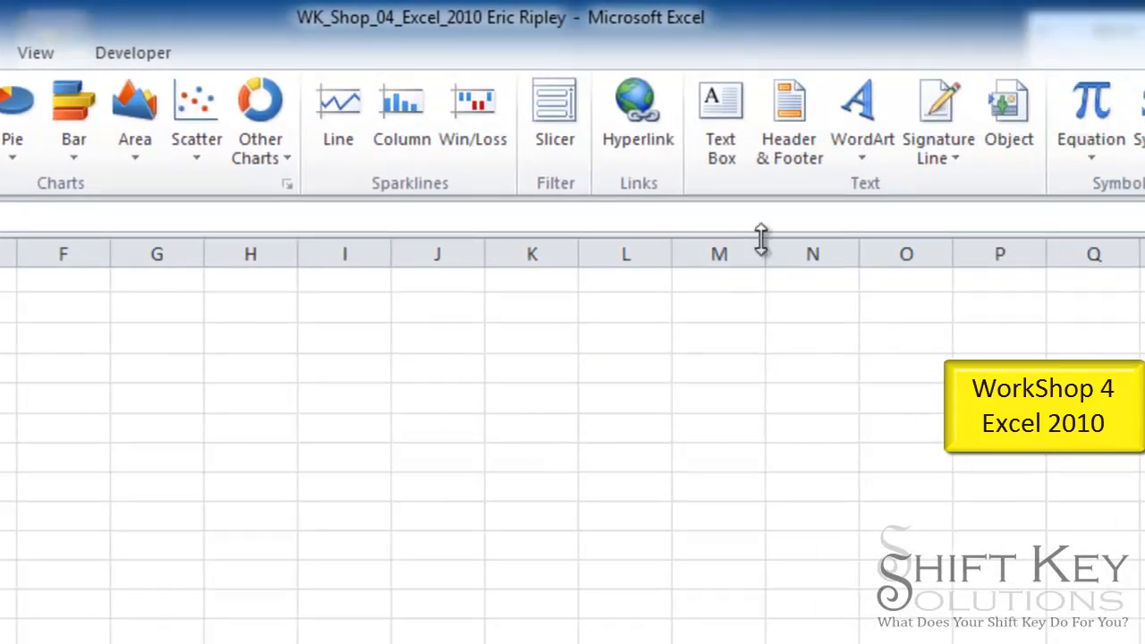
left_click(792, 143)
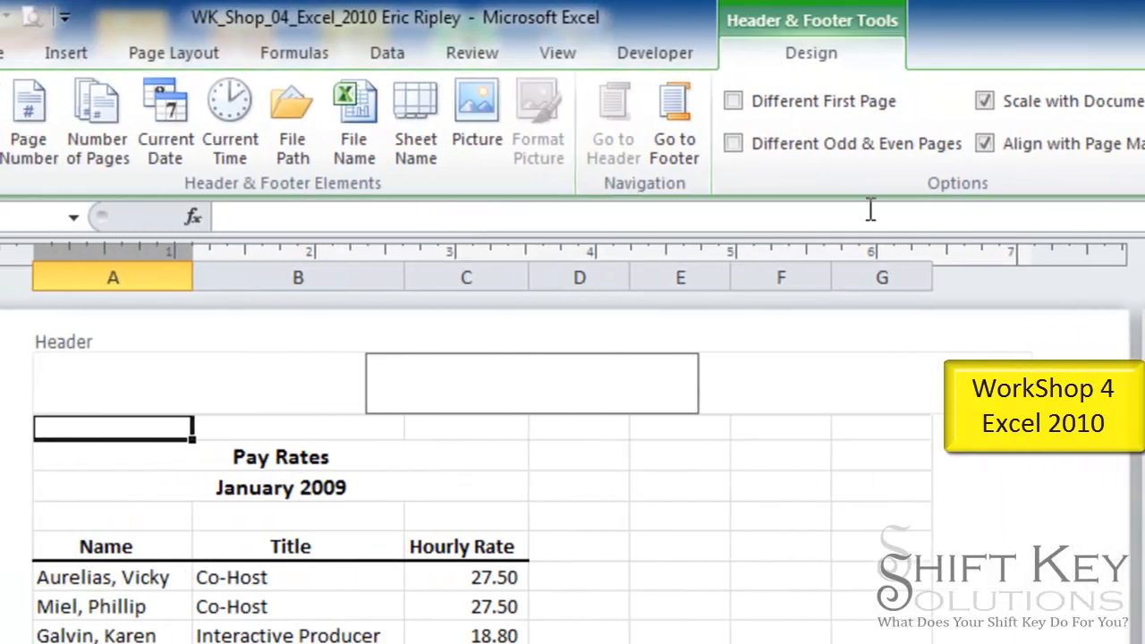
left_click(677, 98)
left_click(152, 335)
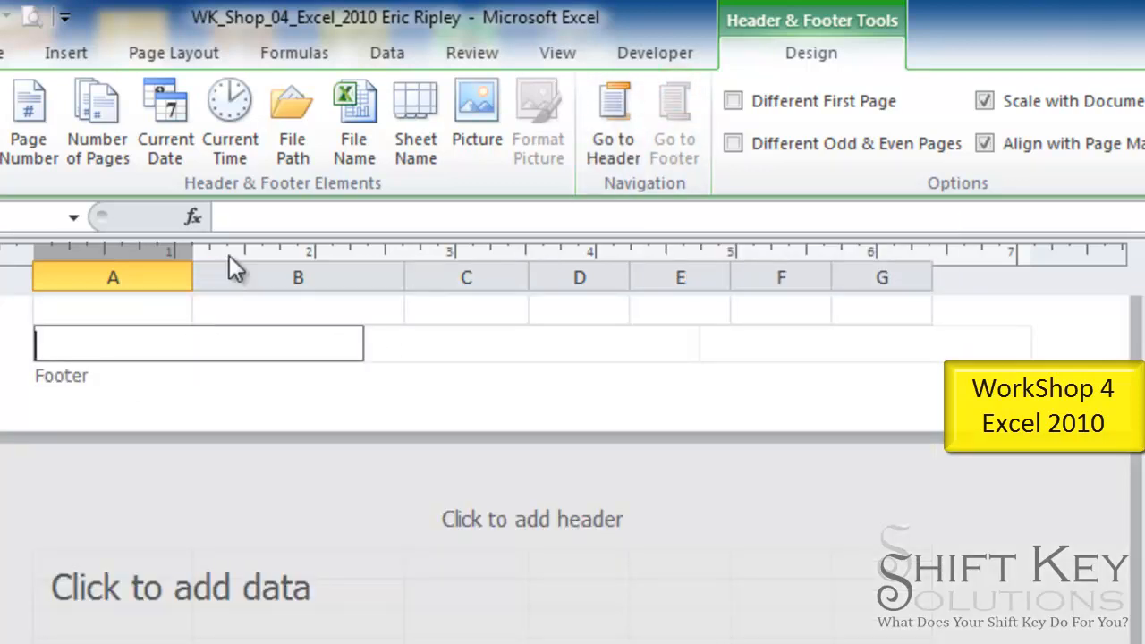
left_click(364, 134)
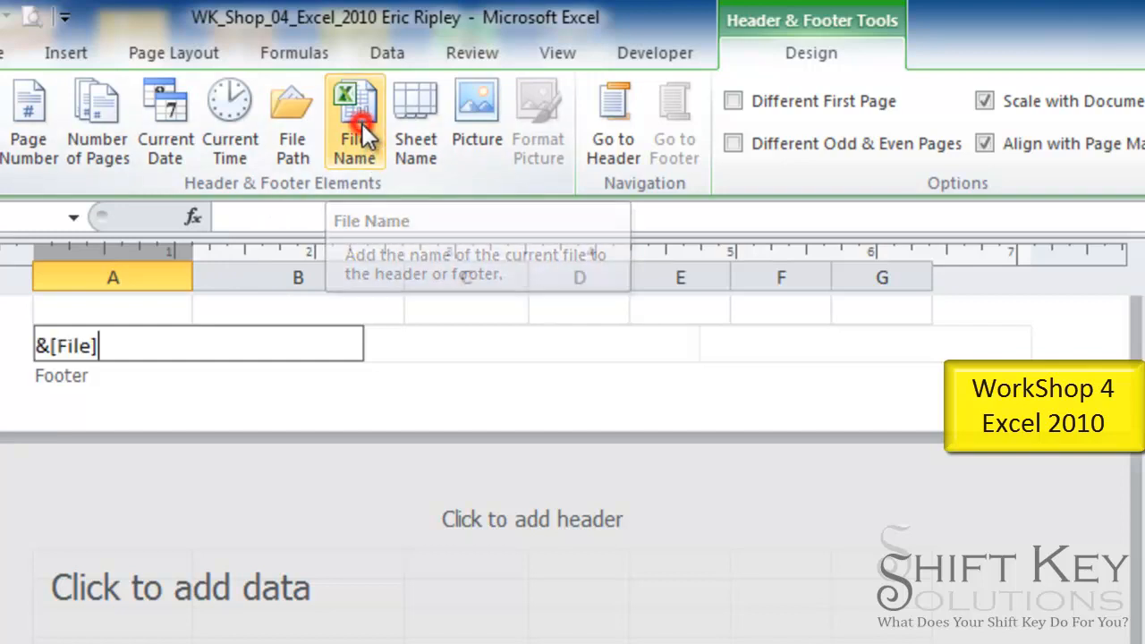
Add the current date element to the right section of the footer and exit footer editing
left_click(874, 351)
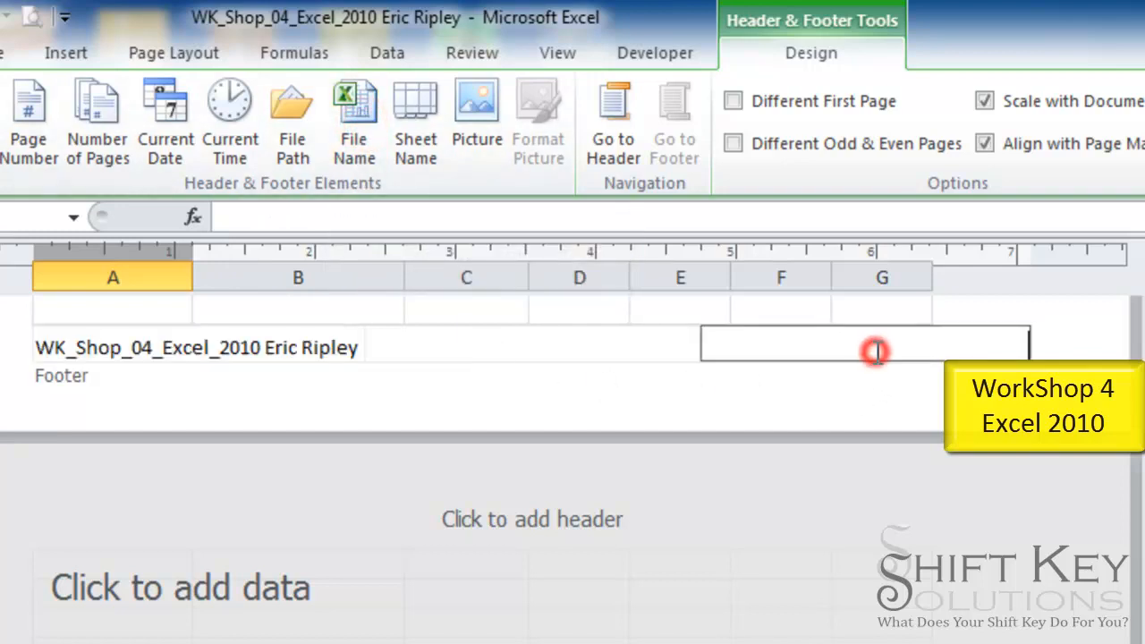
left_click(167, 134)
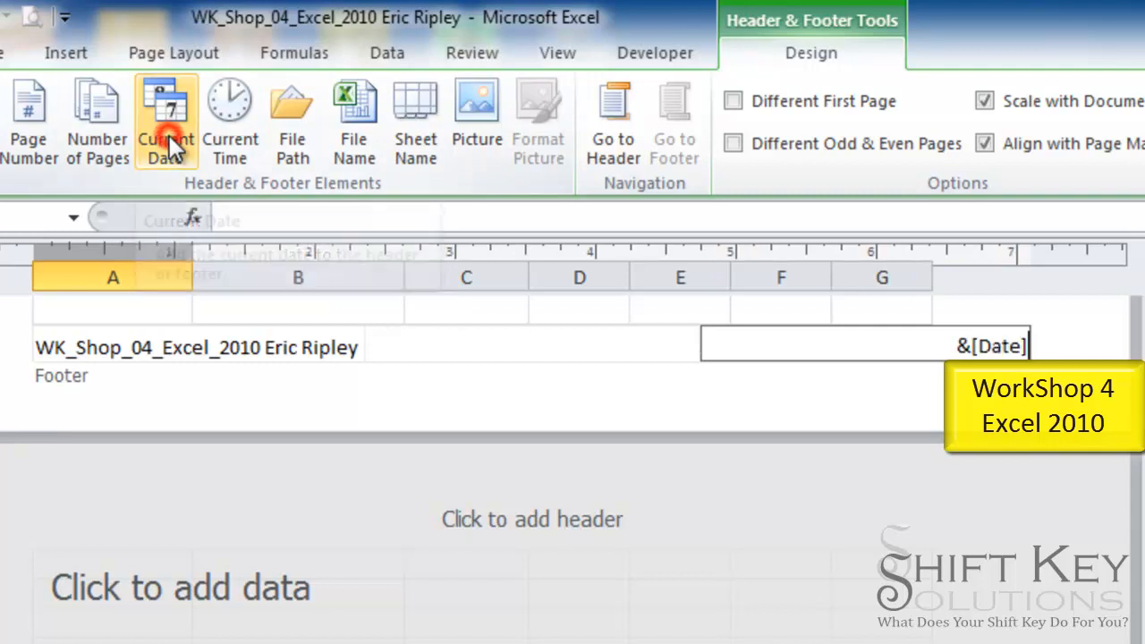
left_click(495, 311)
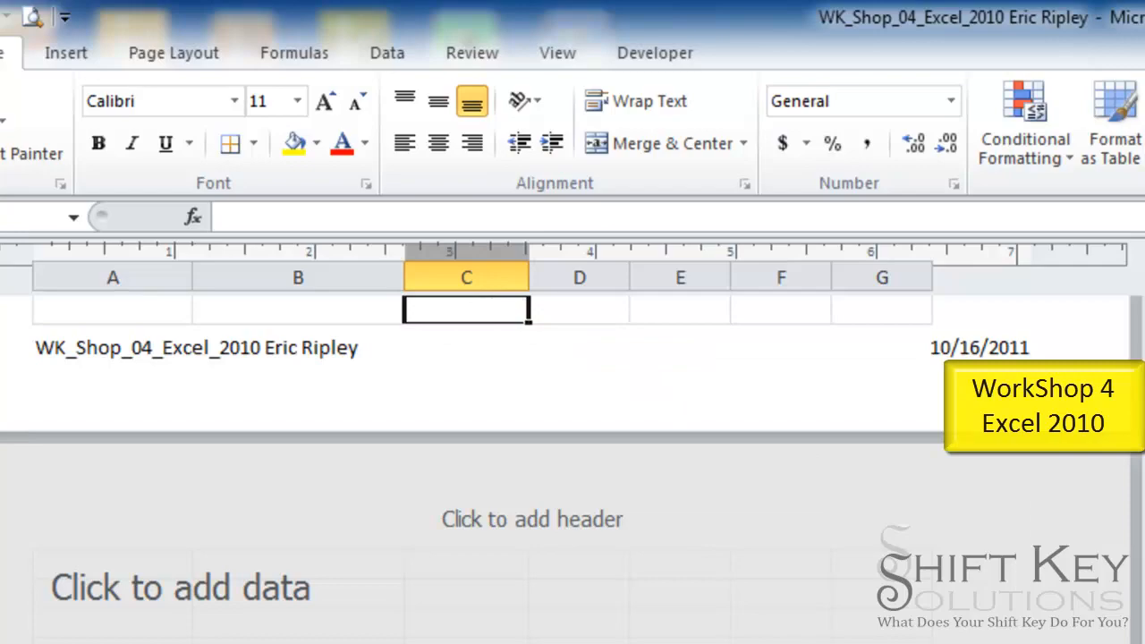
Return the Pay Rates sheet to Normal view and select cell C4 above the Hourly Rate heading
key("alt+w")
key("l")
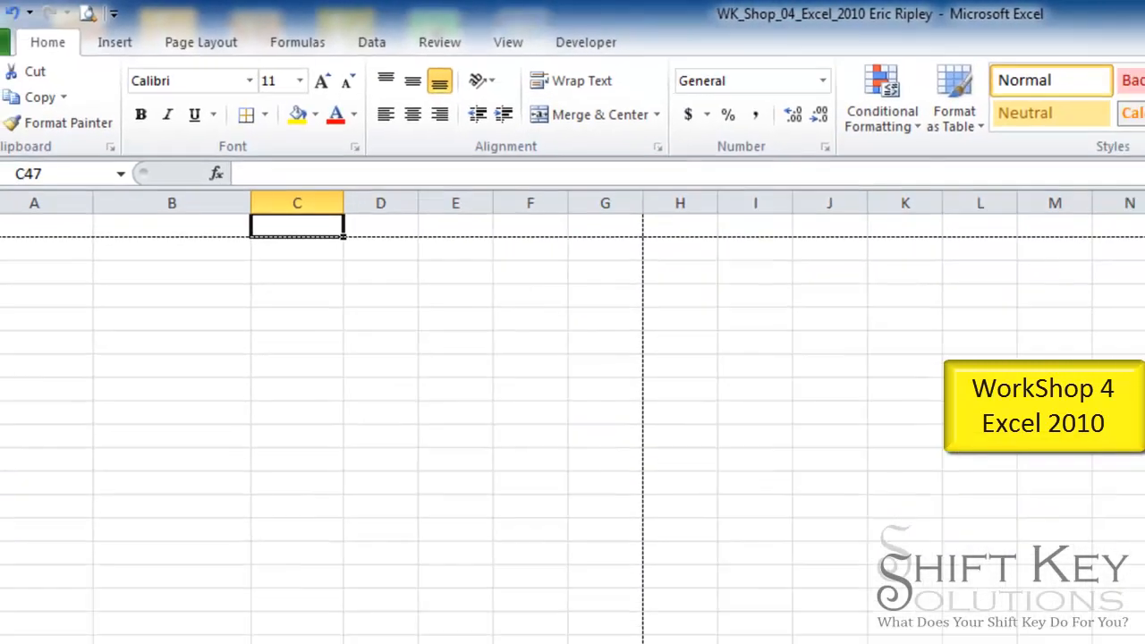
scroll(572, 402, "up", 15)
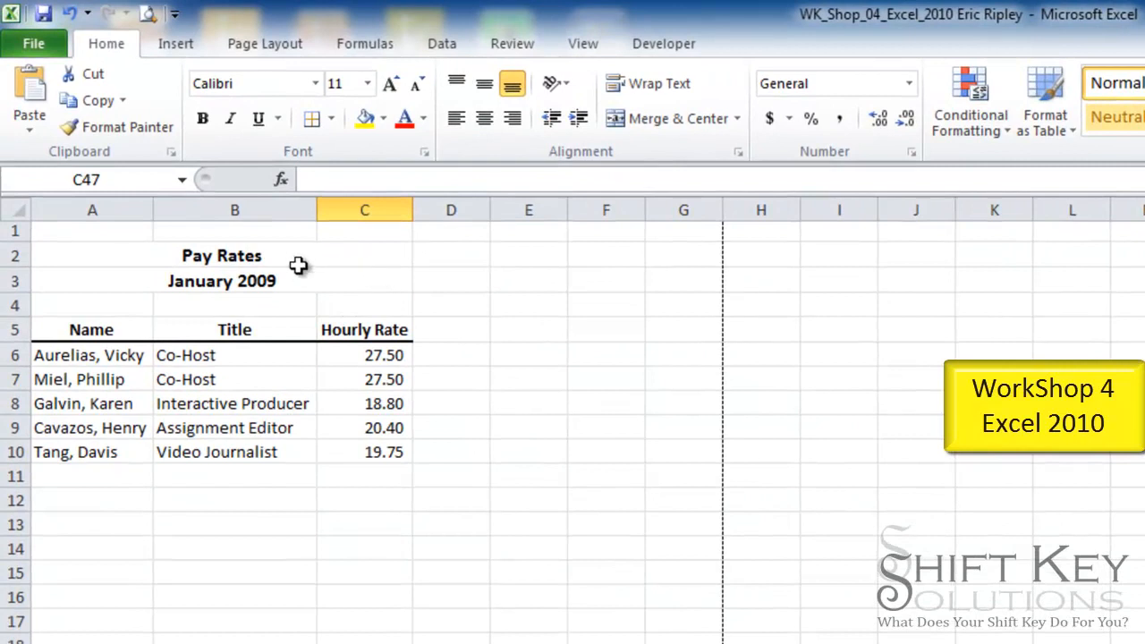
left_click(345, 305)
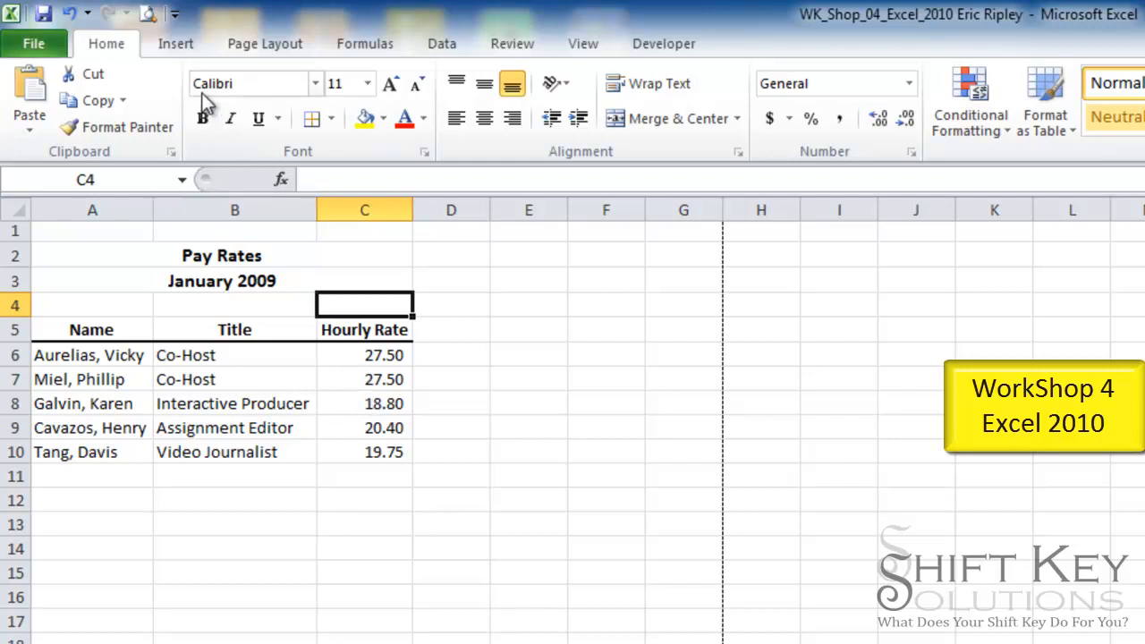
Check the Pay Rates sheet in print preview and return to cell A1 of the worksheet
key("ctrl+p")
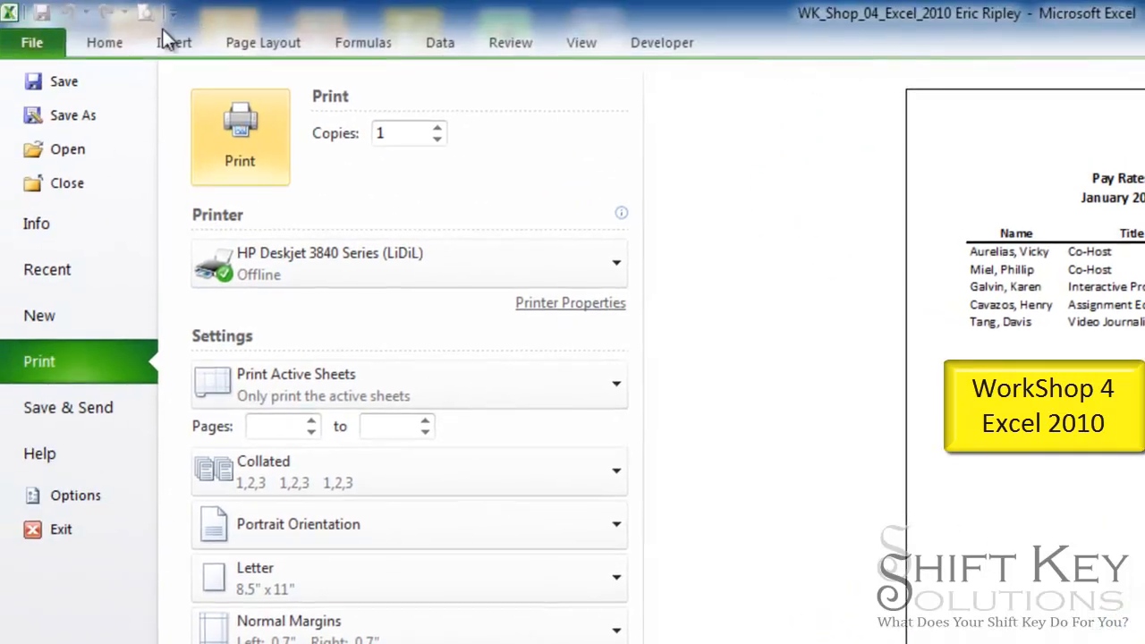
left_click(100, 45)
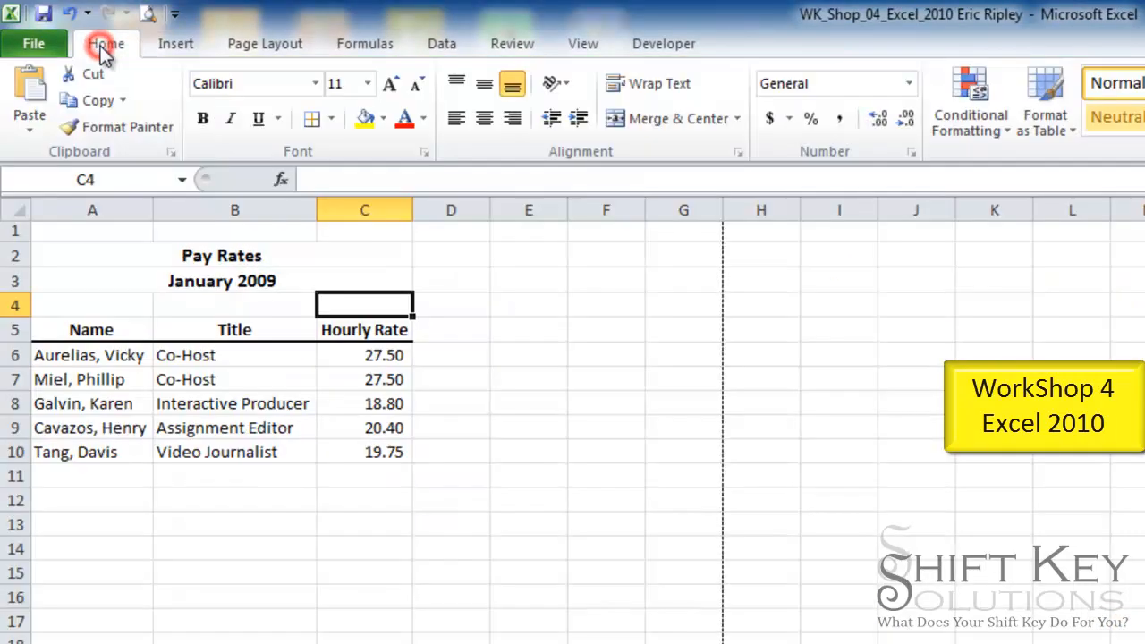
left_click(98, 232)
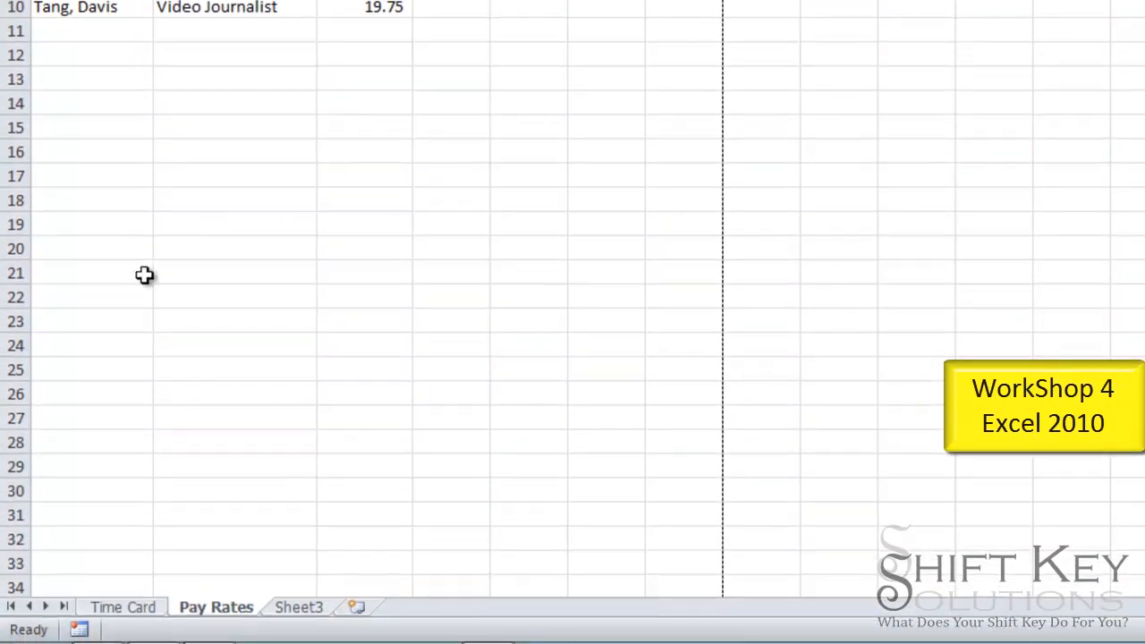
Set the height of row 1 on the Time Card sheet to 80
left_click(124, 609)
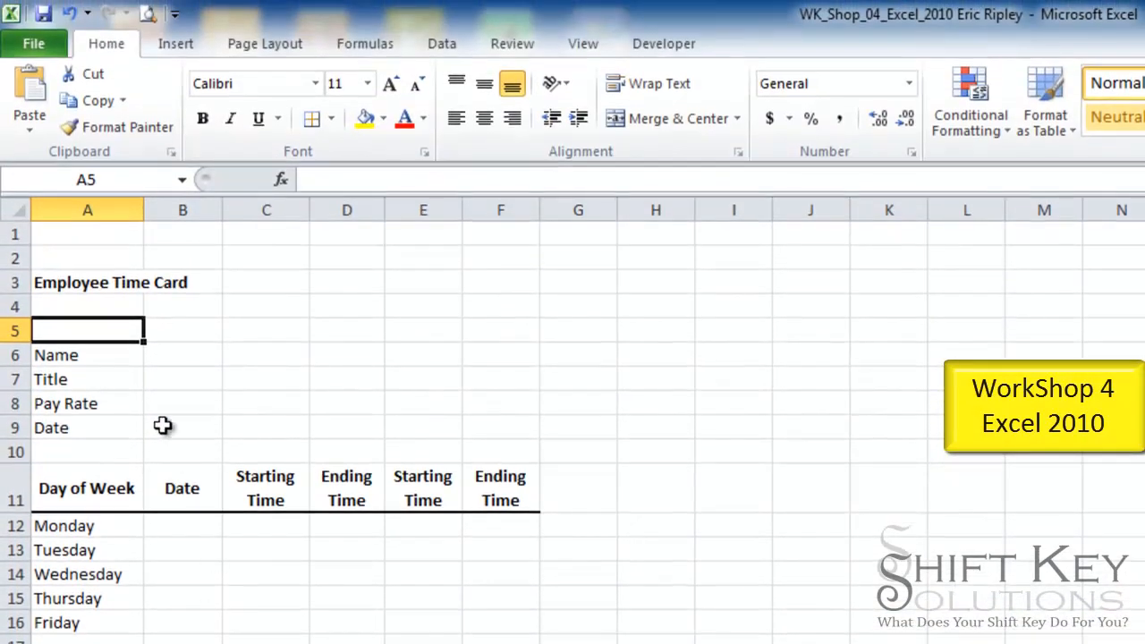
left_click(44, 232)
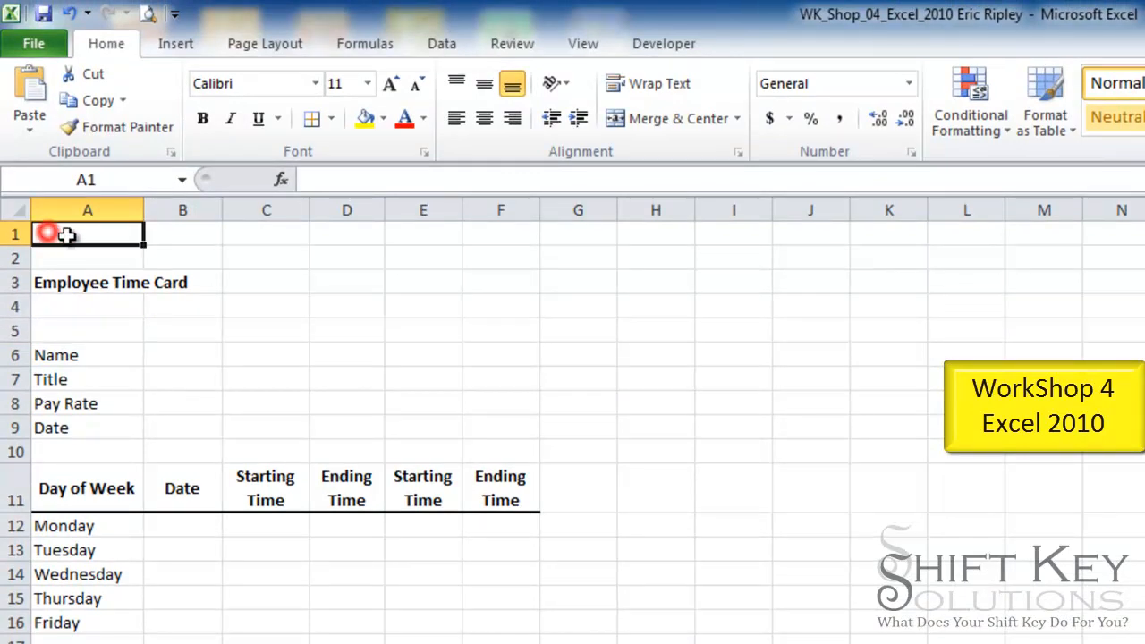
right_click(15, 234)
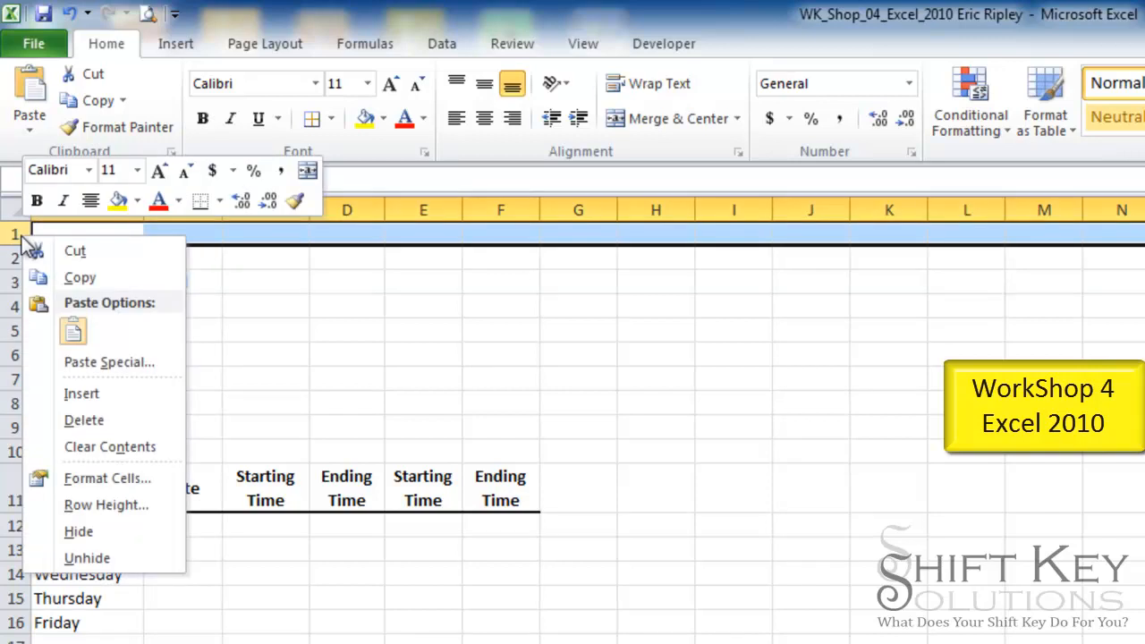
left_click(104, 506)
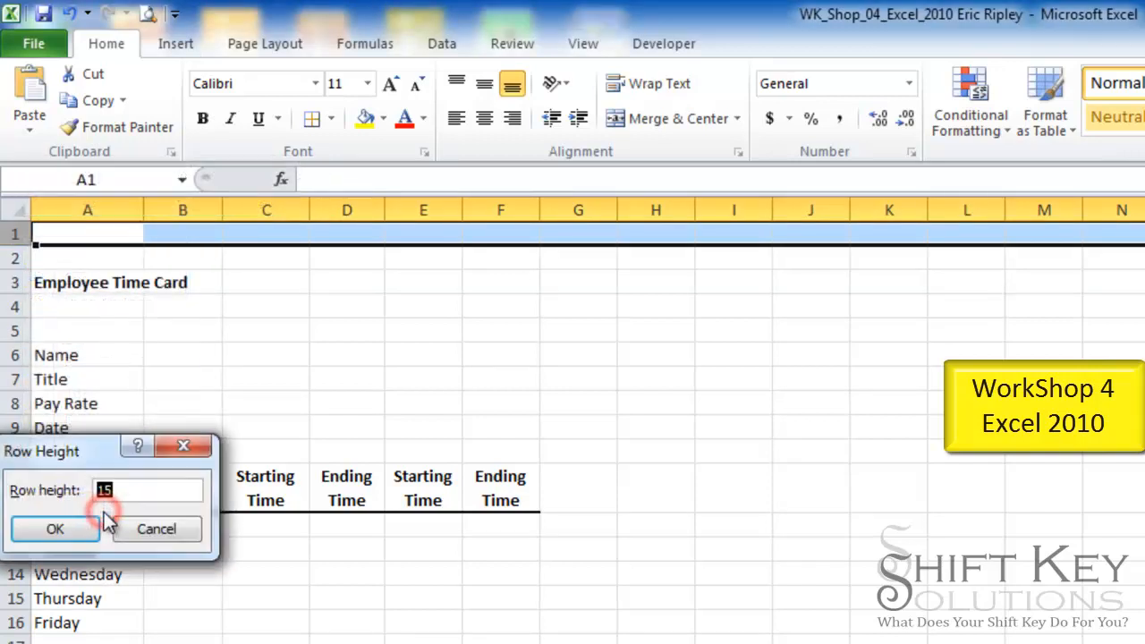
type("8")
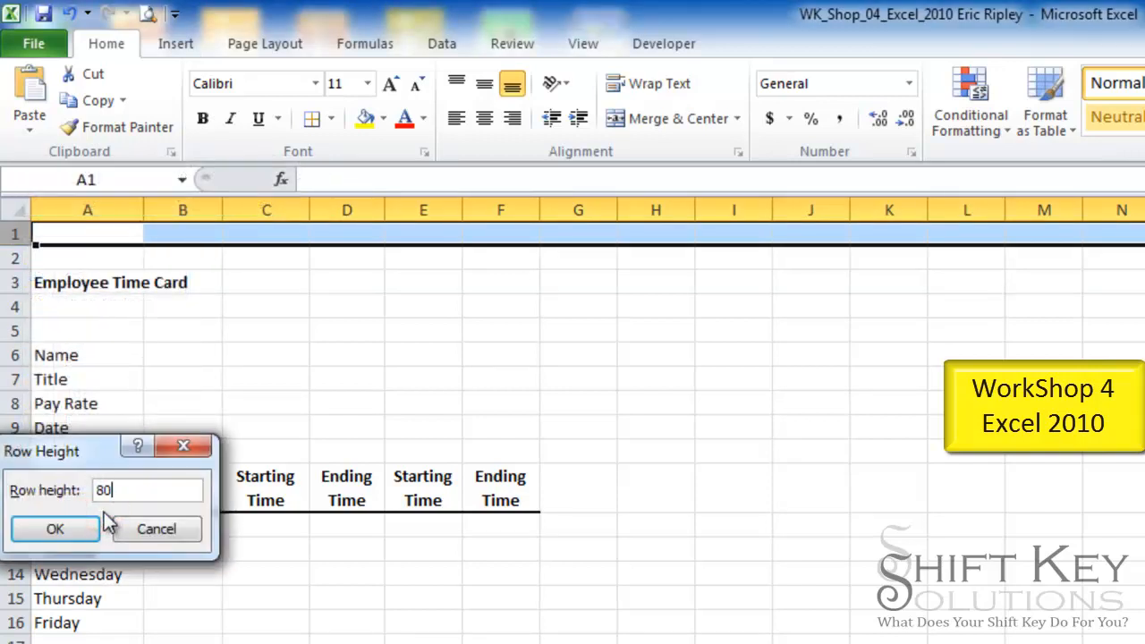
type("0")
left_click(85, 529)
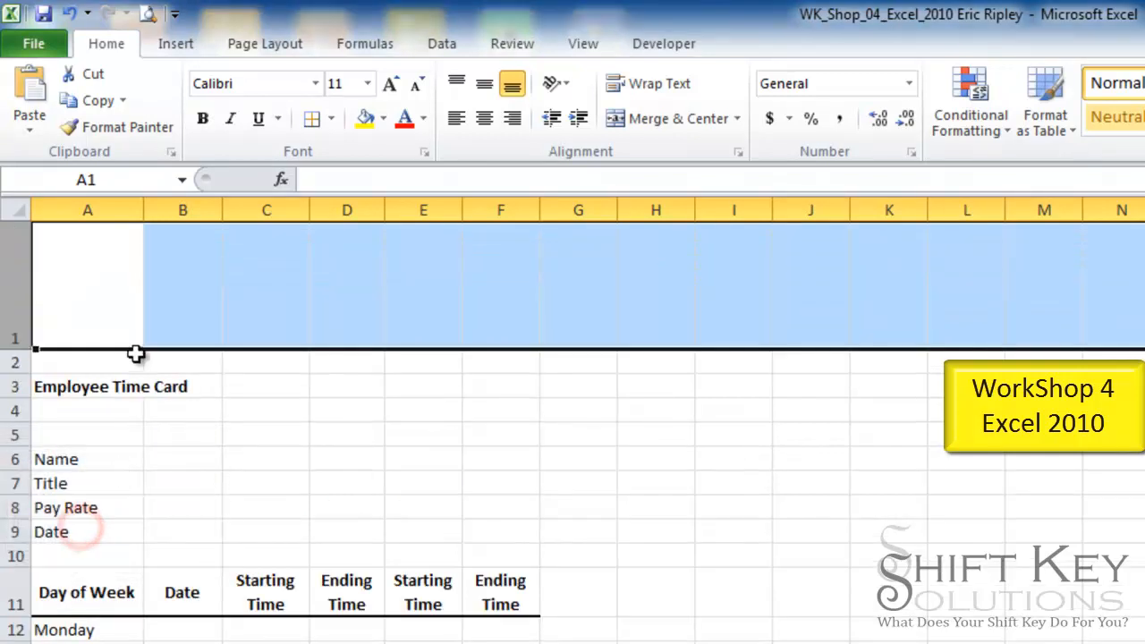
Insert the SW_Garden_Logo picture at cell A1 and shrink it proportionally to span about columns A to D and rows 1 to 2
left_click(104, 304)
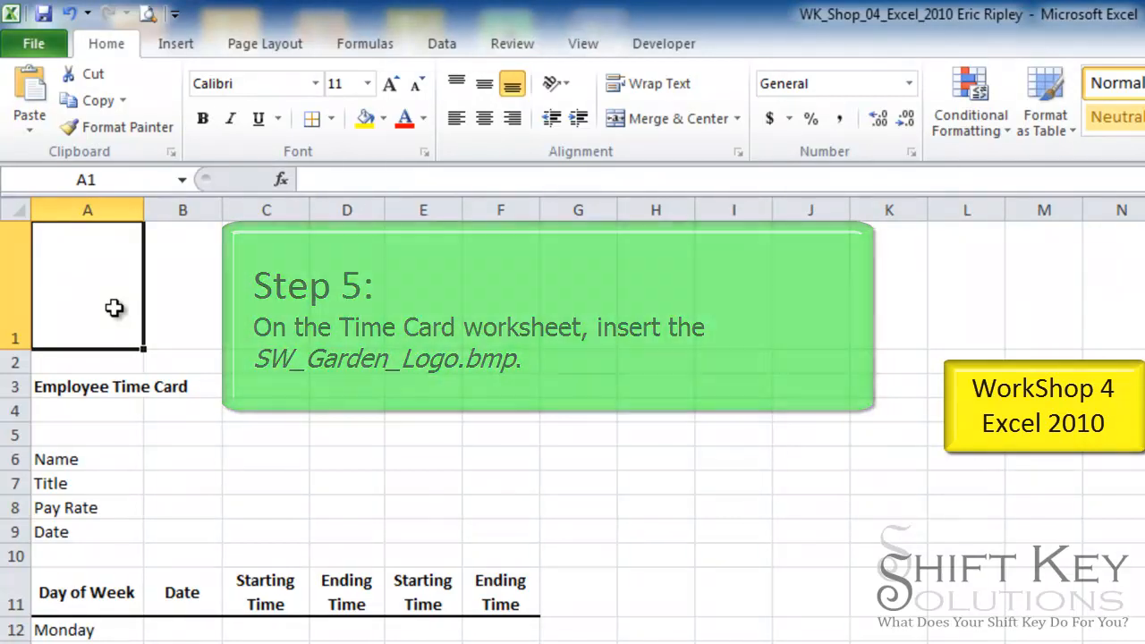
left_click(177, 44)
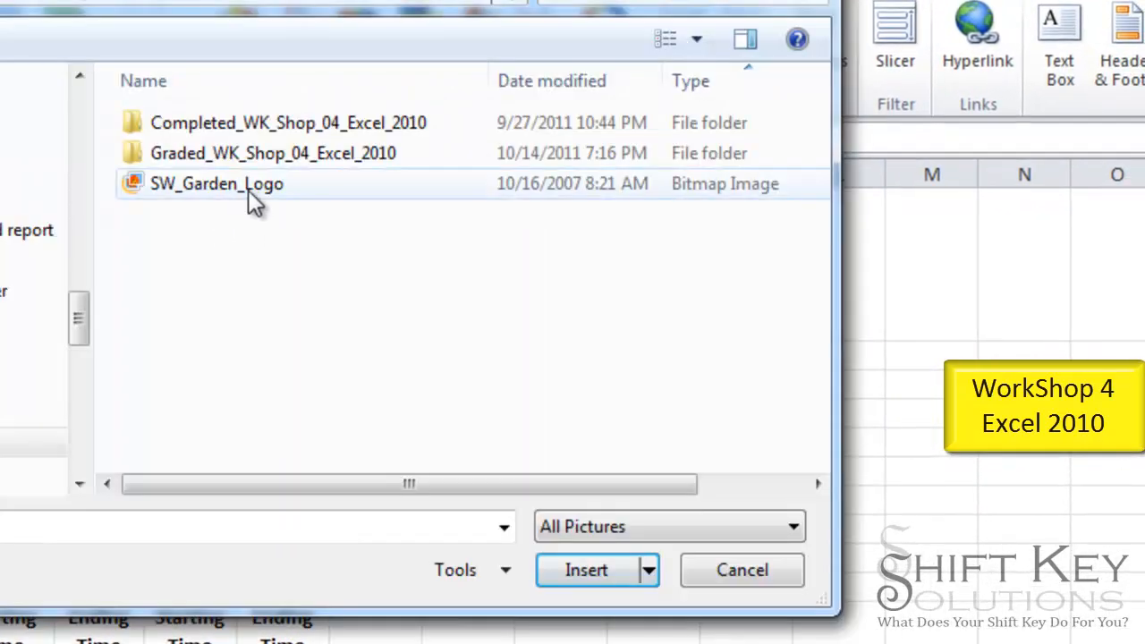
left_click(254, 190)
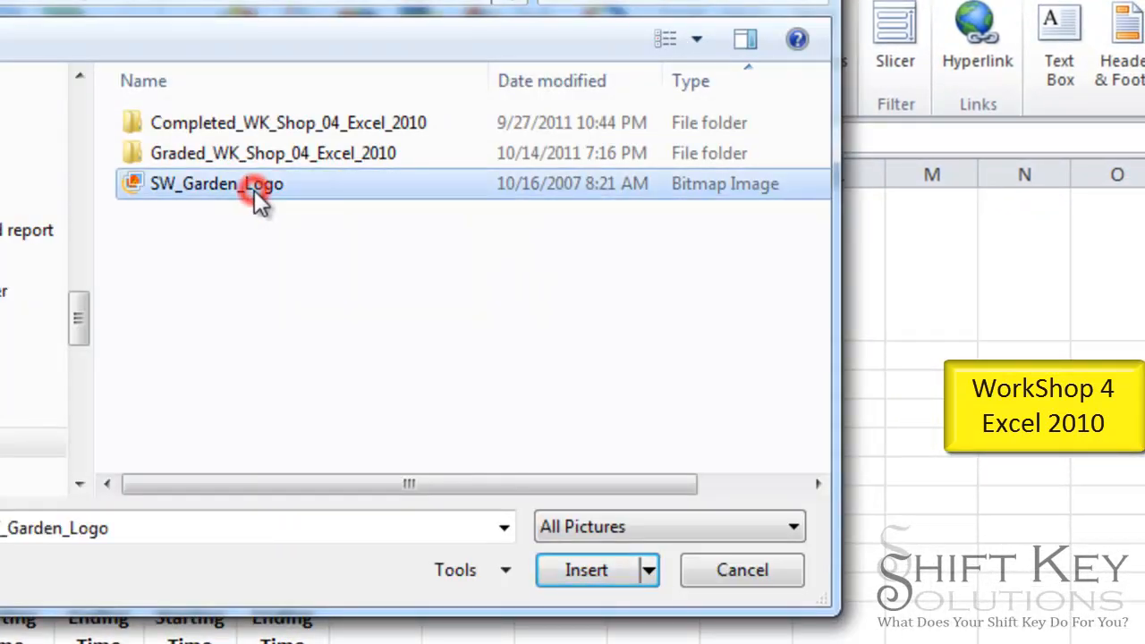
left_click(590, 573)
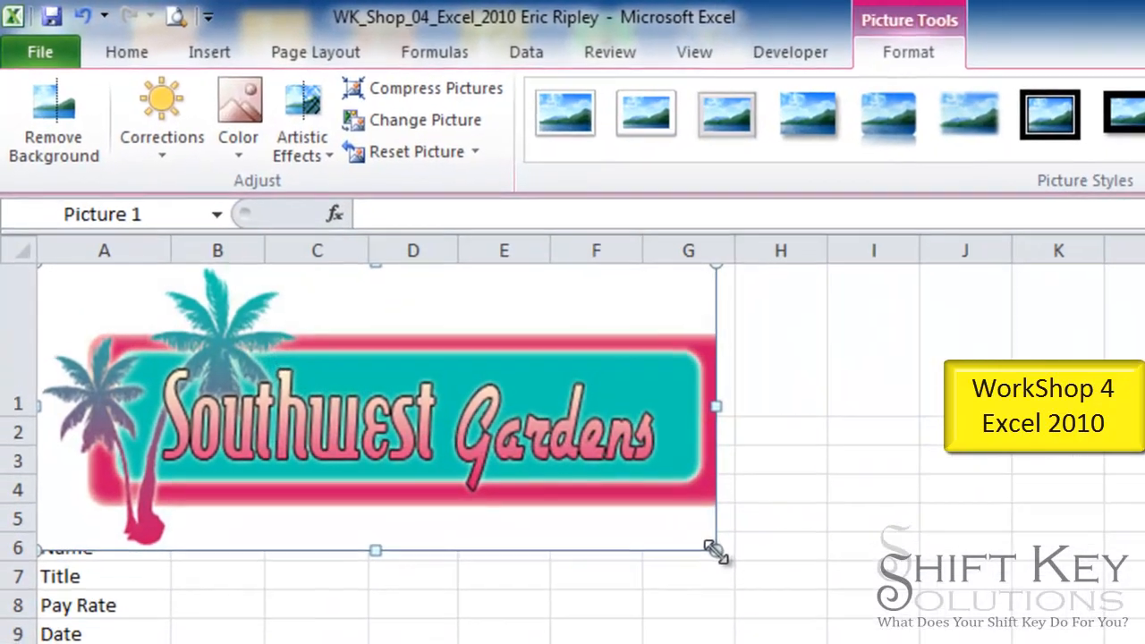
left_click_drag(622, 479, 399, 343)
mouse_move(466, 403)
left_mouse_down()
mouse_move(456, 394)
mouse_move(465, 402)
left_mouse_up()
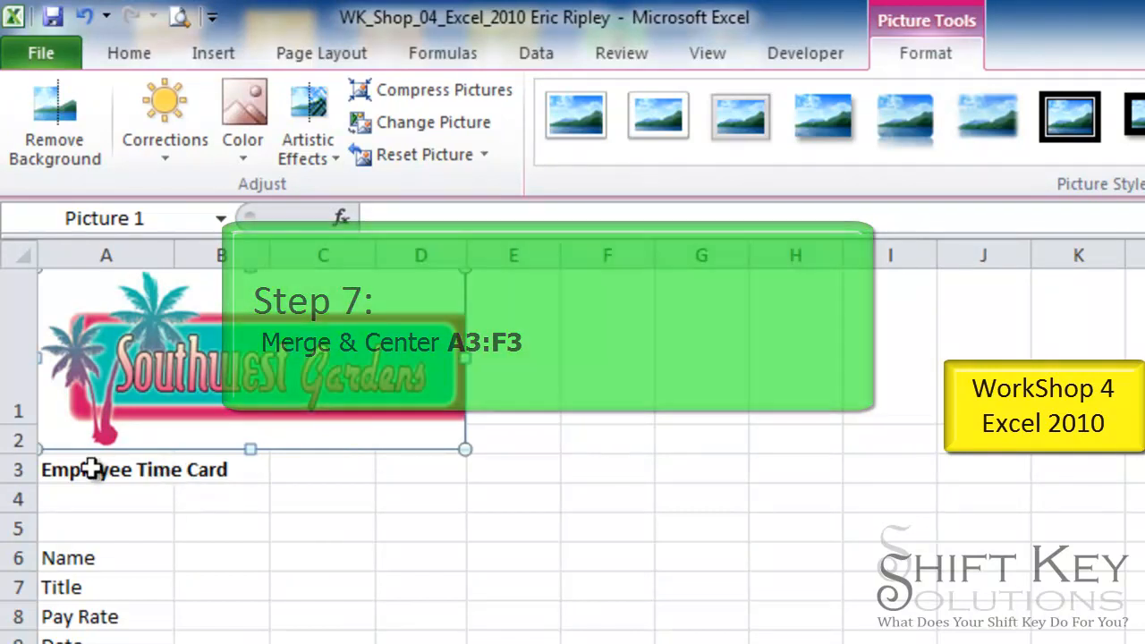
Merge and center the Employee Time Card title across cells A3:F3
left_click_drag(92, 468, 593, 470)
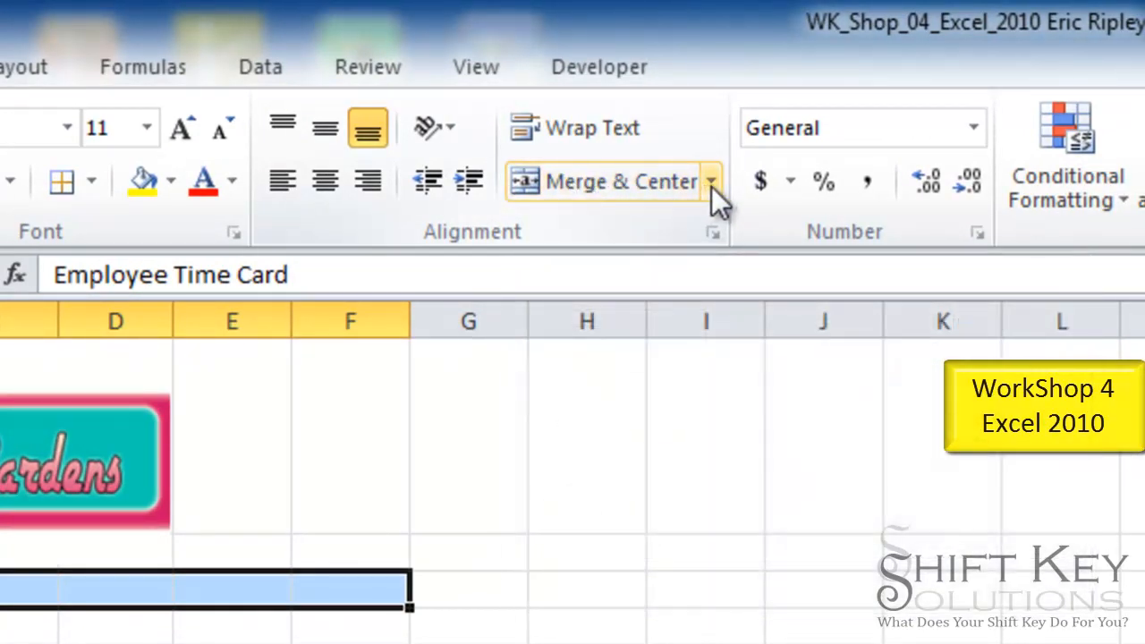
left_click(710, 184)
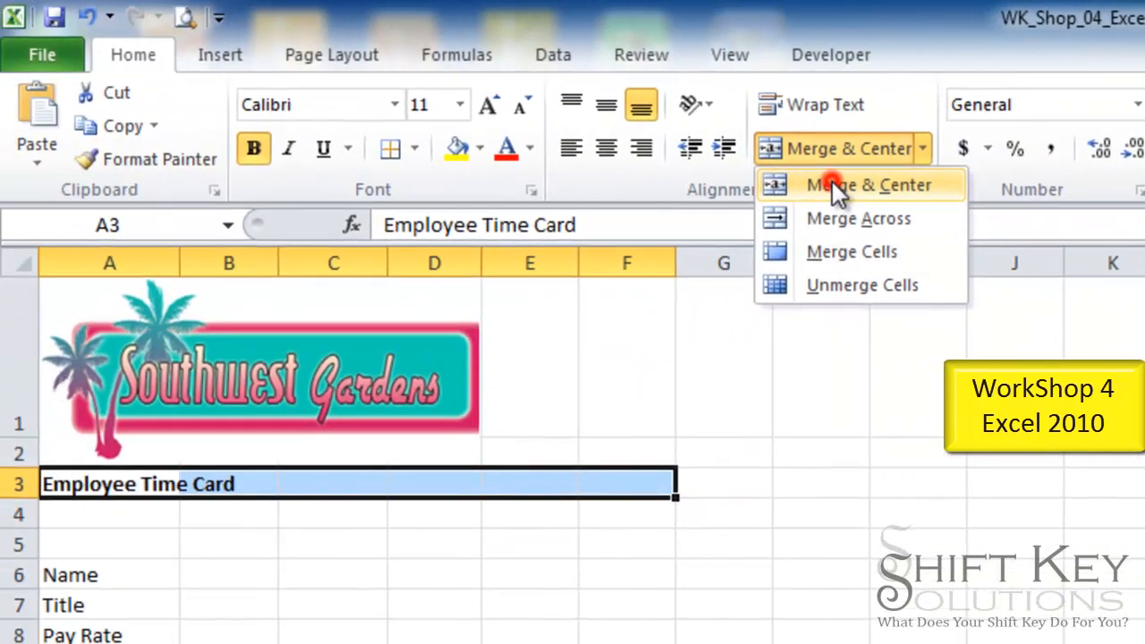
left_click(199, 227)
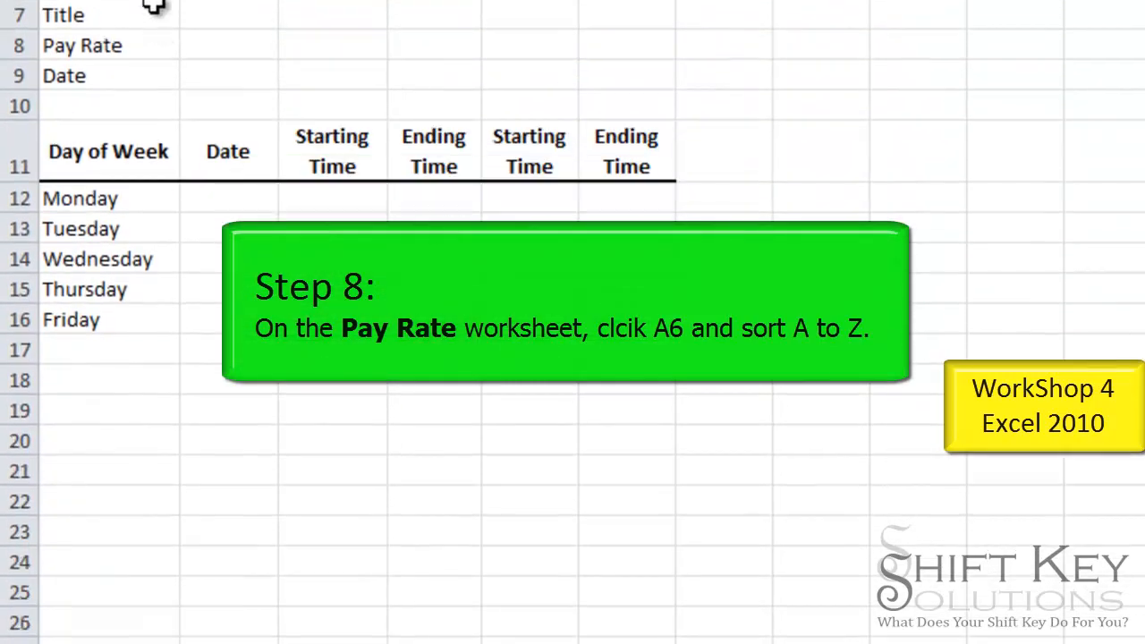
Sort the employee list on the Pay Rates sheet from A to Z by name, starting from cell A6
left_click(266, 596)
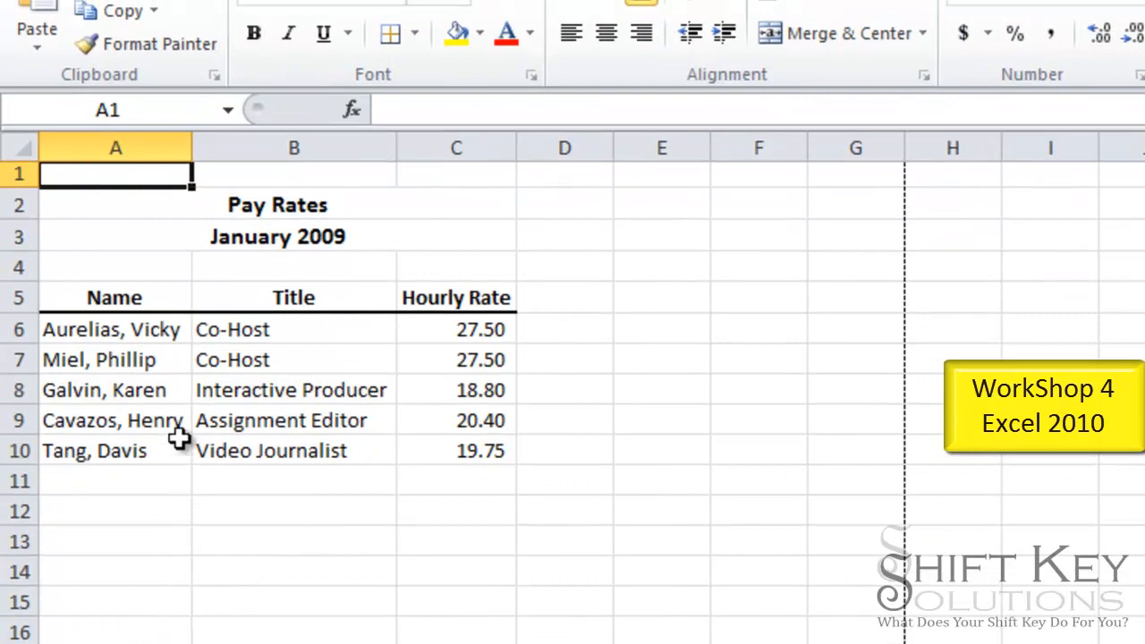
left_click(159, 331)
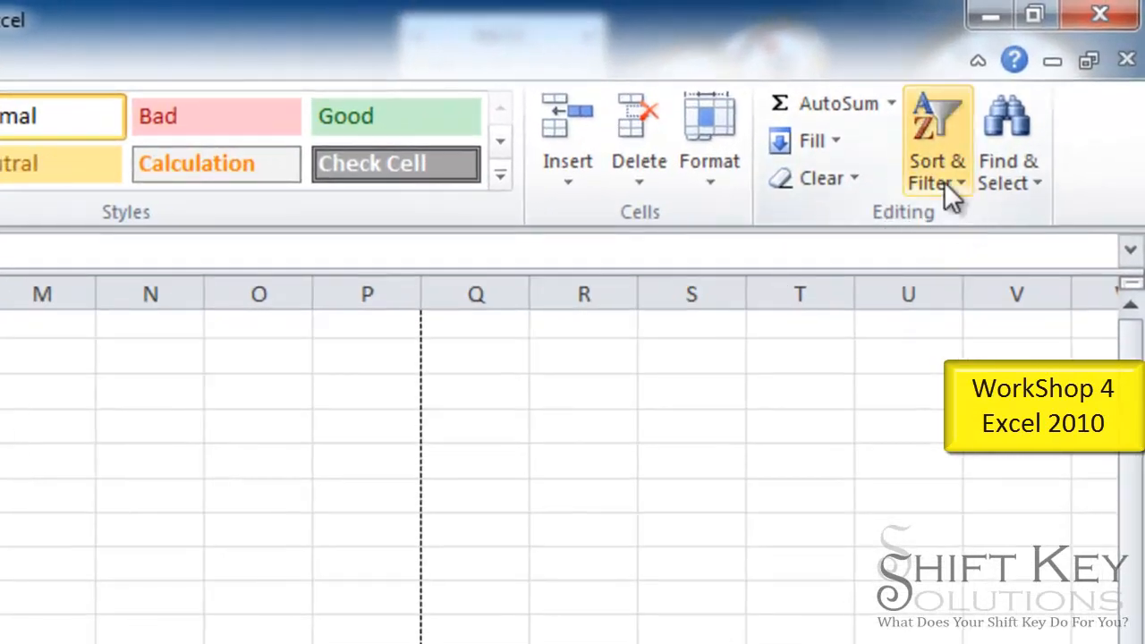
left_click(940, 141)
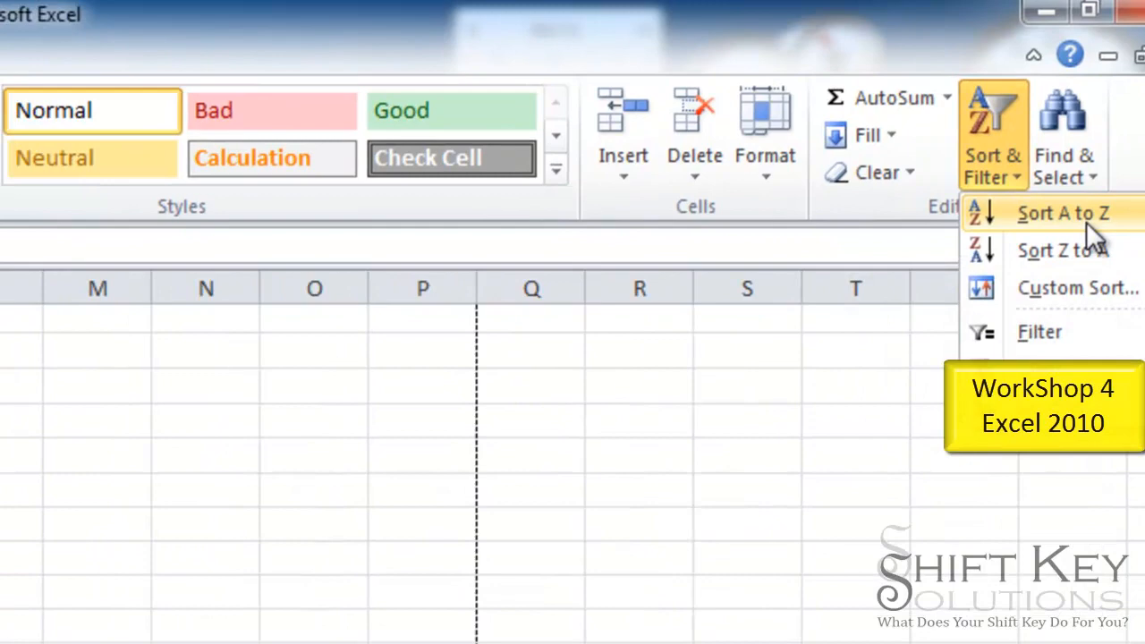
left_click(1028, 224)
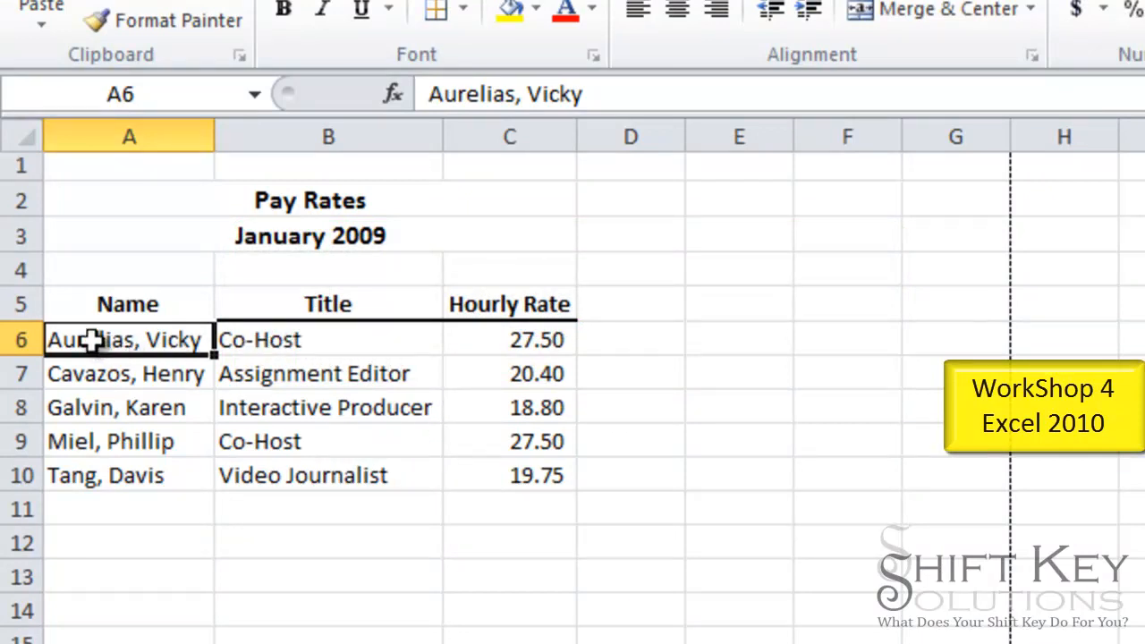
Name the range A6:C10 on the Pay Rates sheet Pay_Rates
left_click_drag(93, 340, 541, 489)
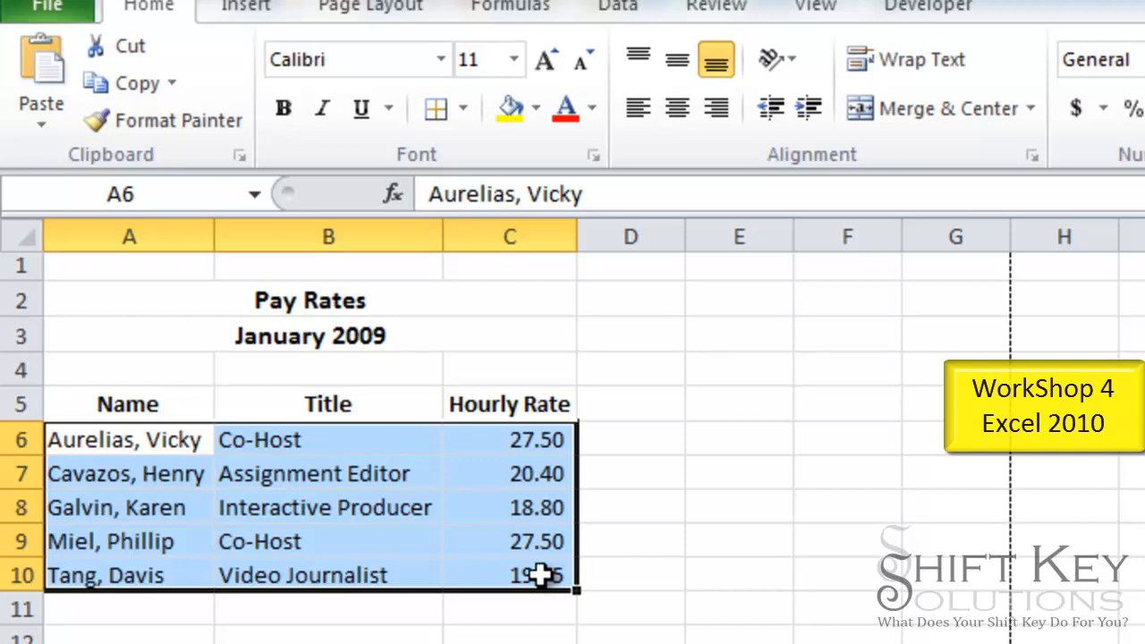
left_click(168, 190)
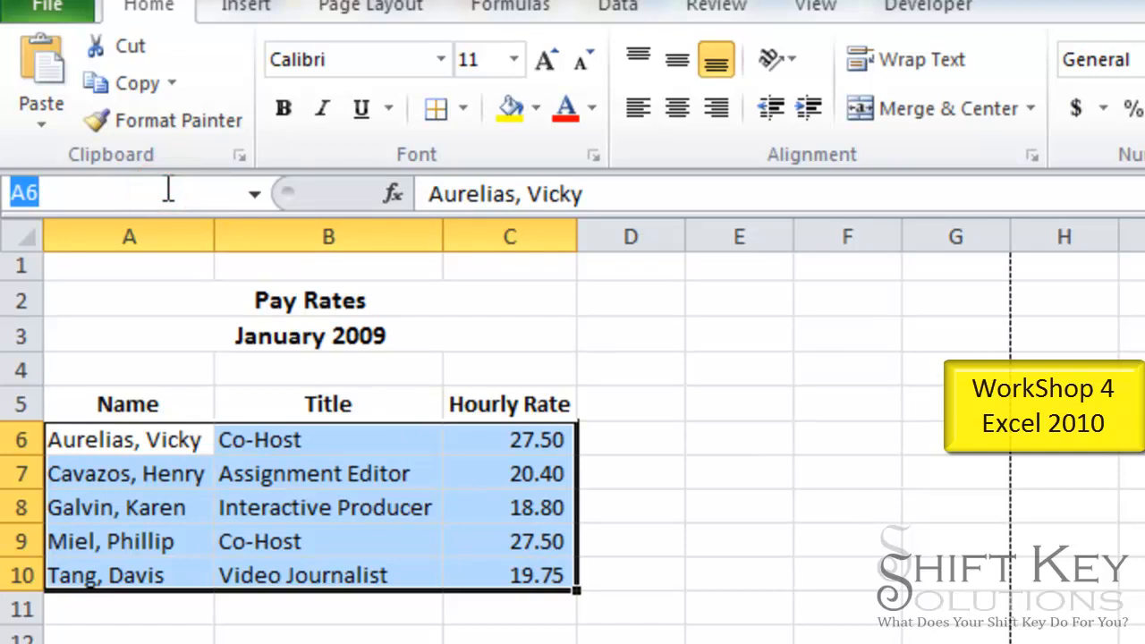
type("Pay_")
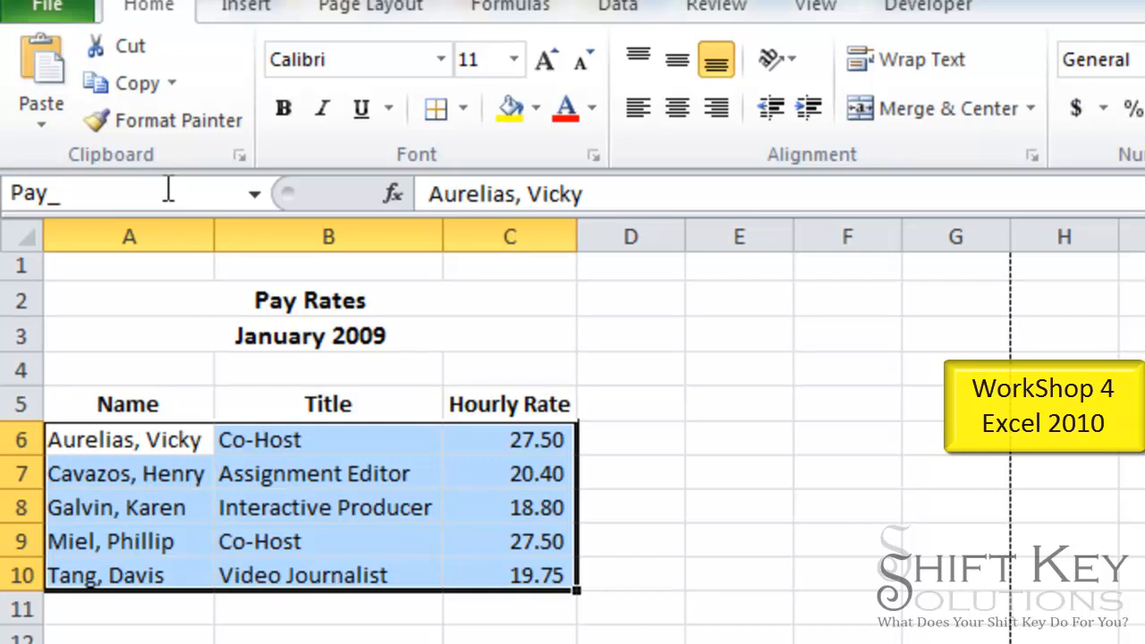
type("Rates")
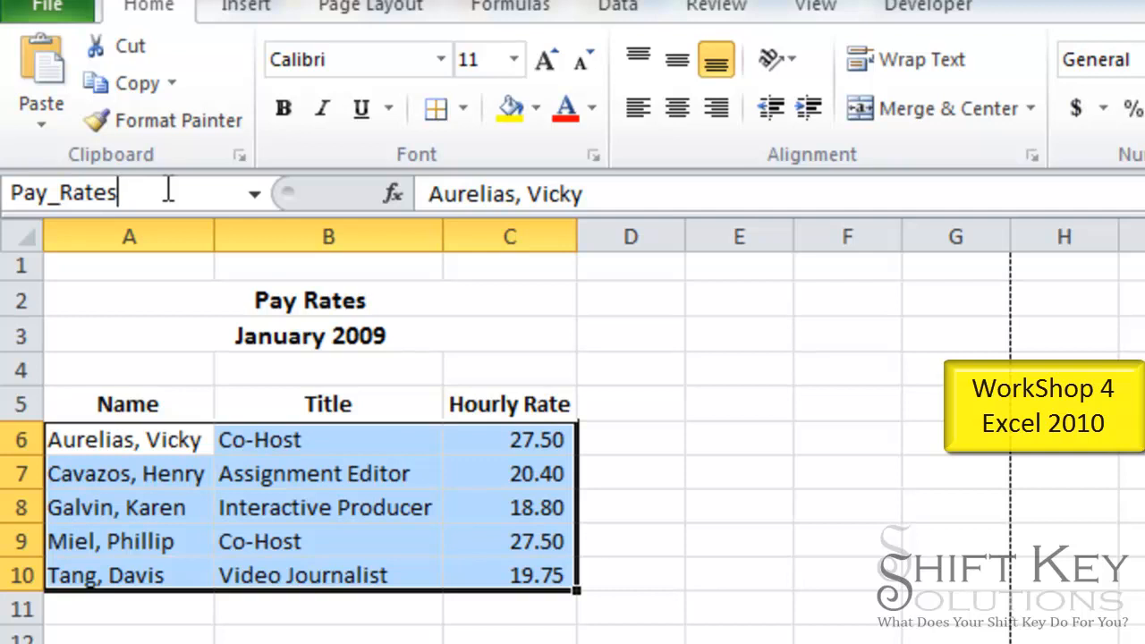
key("Return")
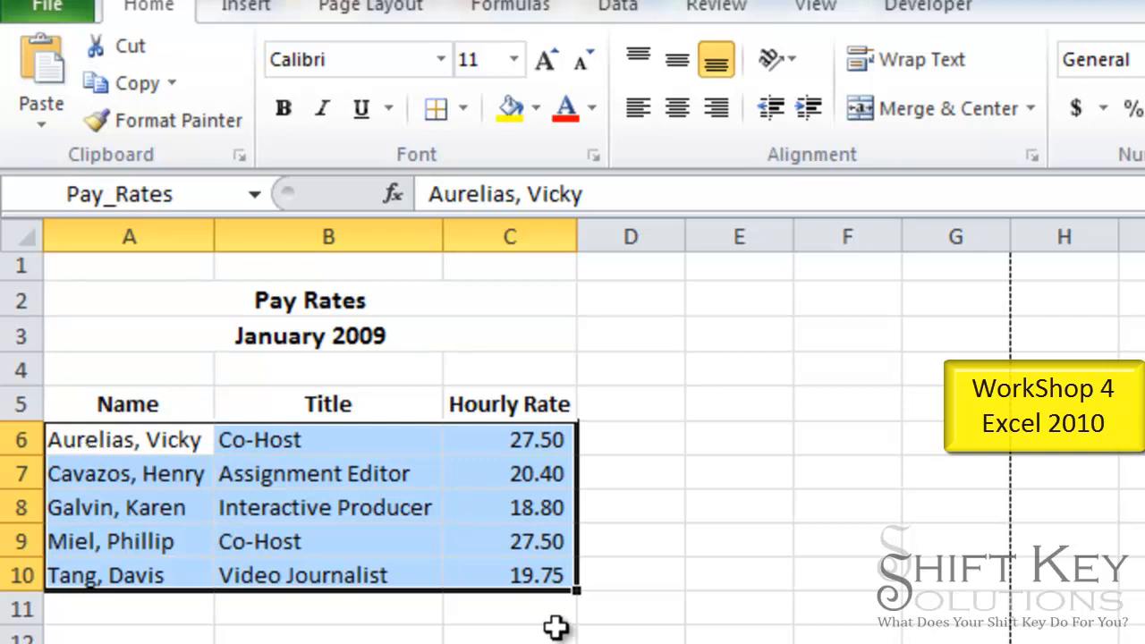
Check the Pay_Rates named range by recalling it from another selection, and return to cell A6
left_click(115, 440)
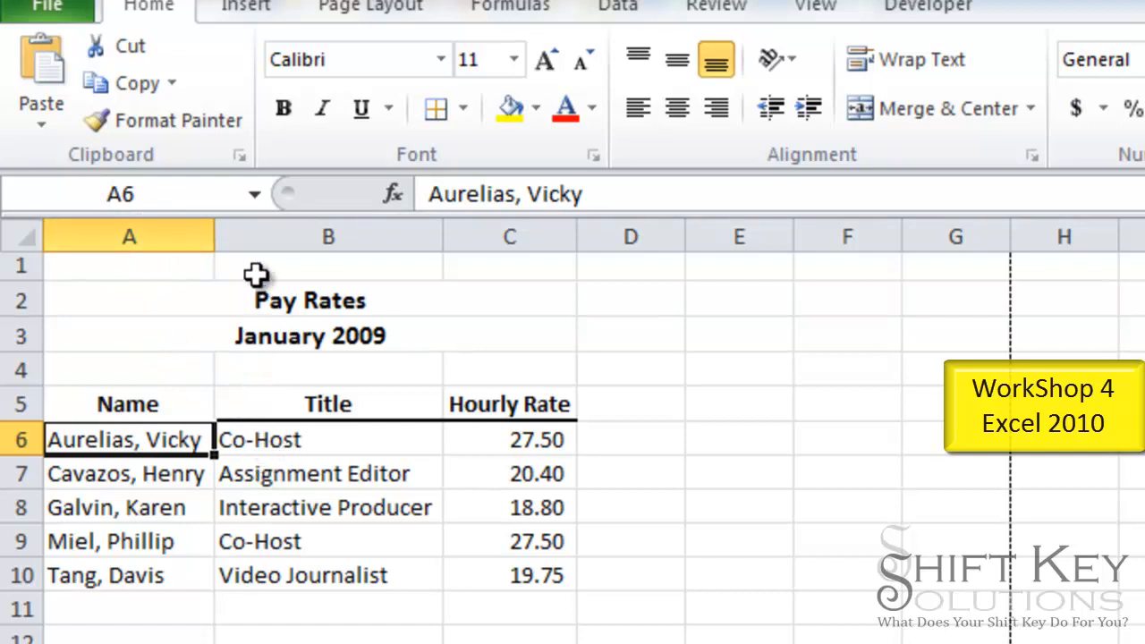
left_click(254, 194)
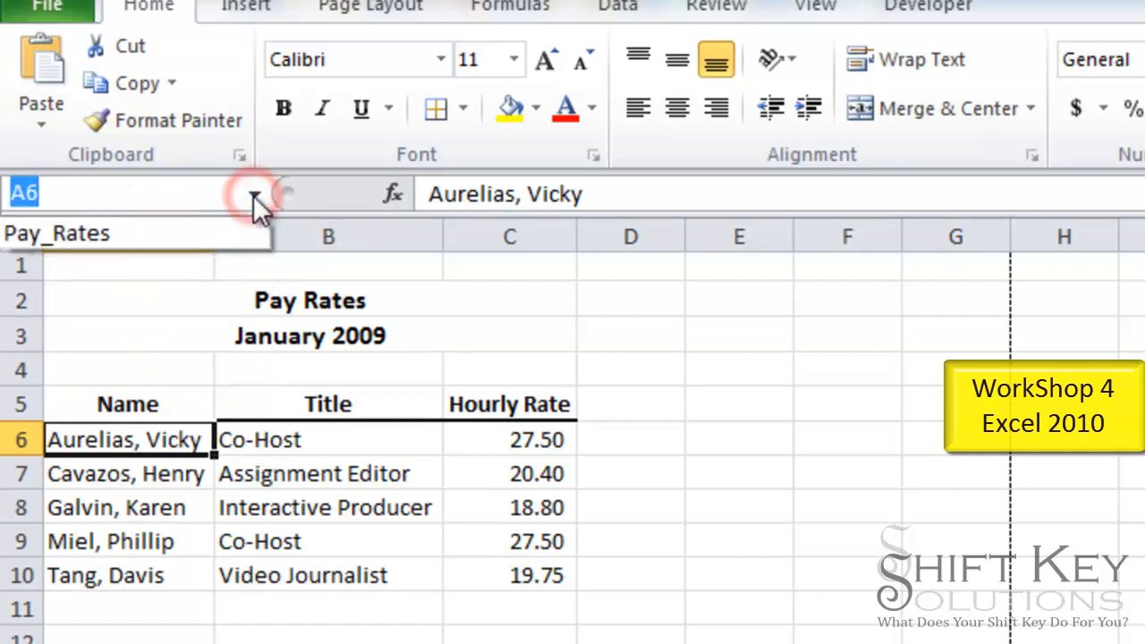
left_click(119, 230)
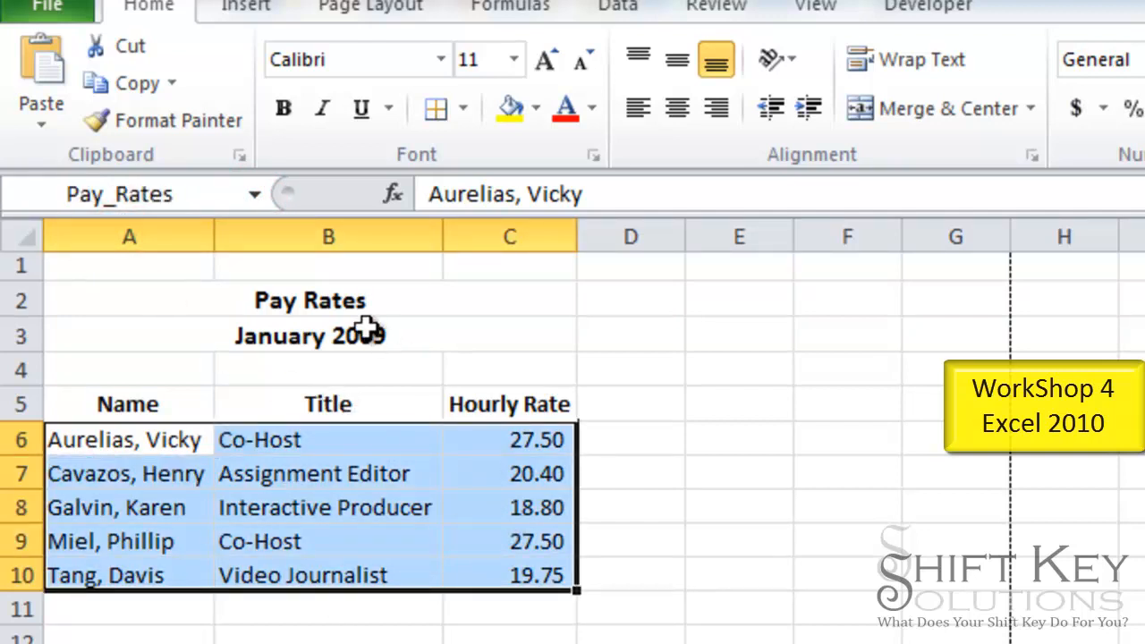
left_click(69, 438)
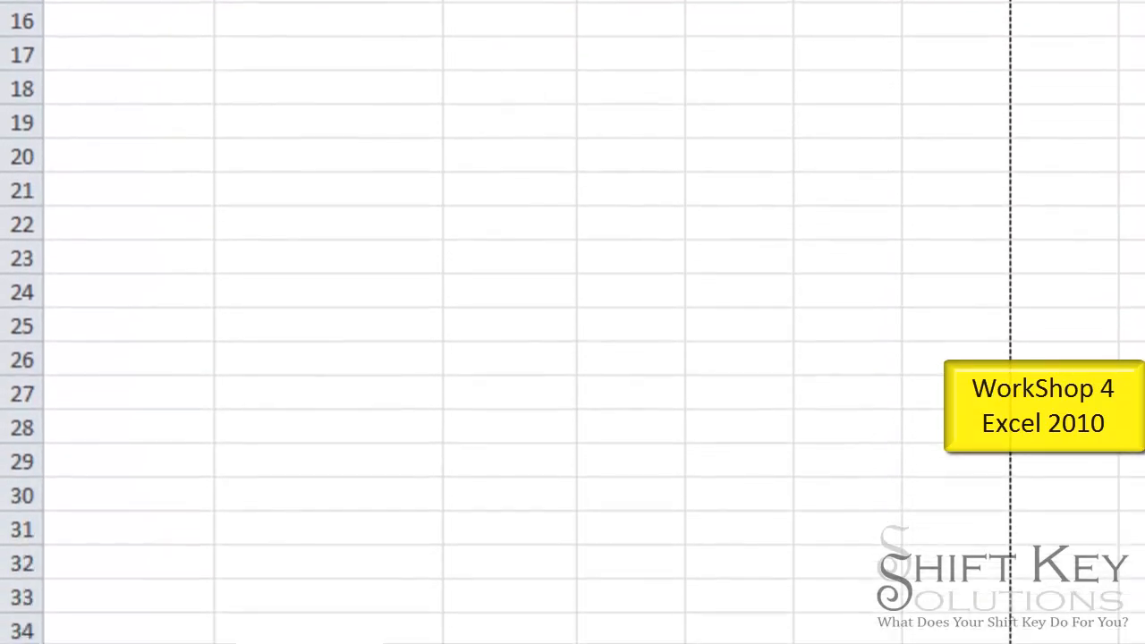
Enter the first listed employee's full name, last name first, in cell B6 of the Time Card sheet and move to B7
left_click(174, 591)
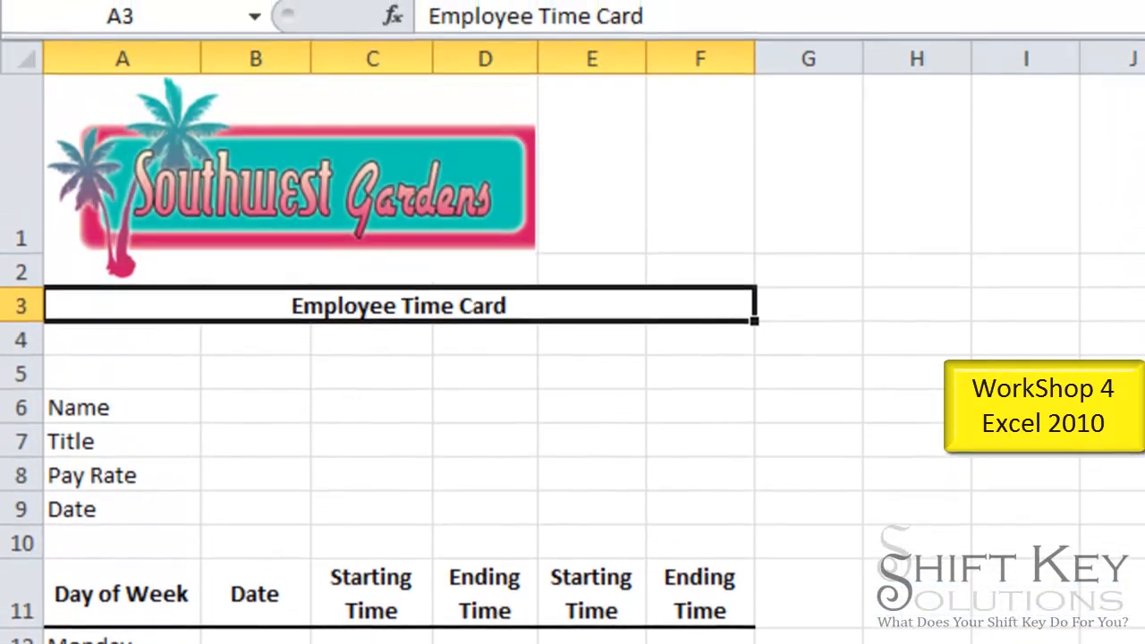
left_click(248, 408)
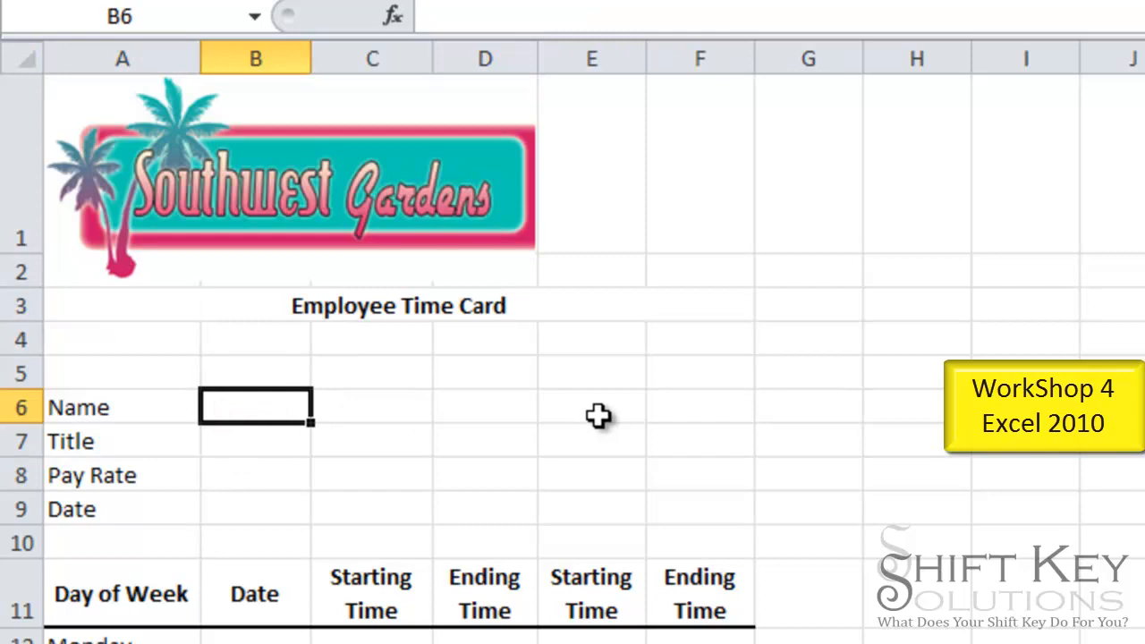
type("Aurelias, Vicky")
left_click(268, 444)
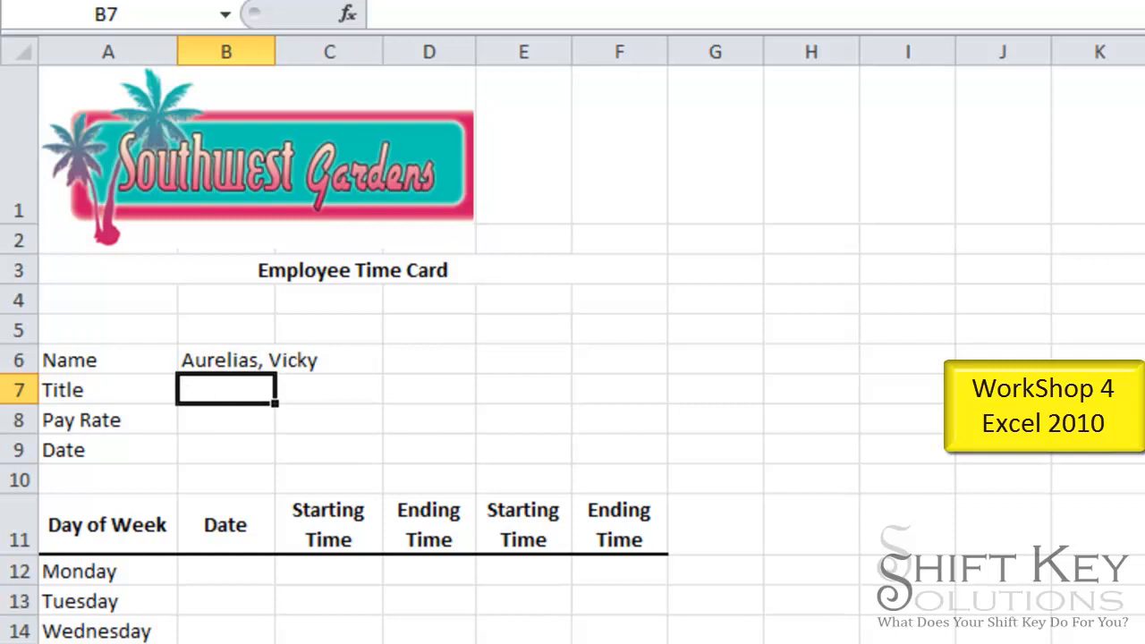
Compare the Name, Title and Pay Rate cells of the Time Card with the employee list on the Pay Rates sheet
key("ctrl+Page_Down")
left_click(213, 362)
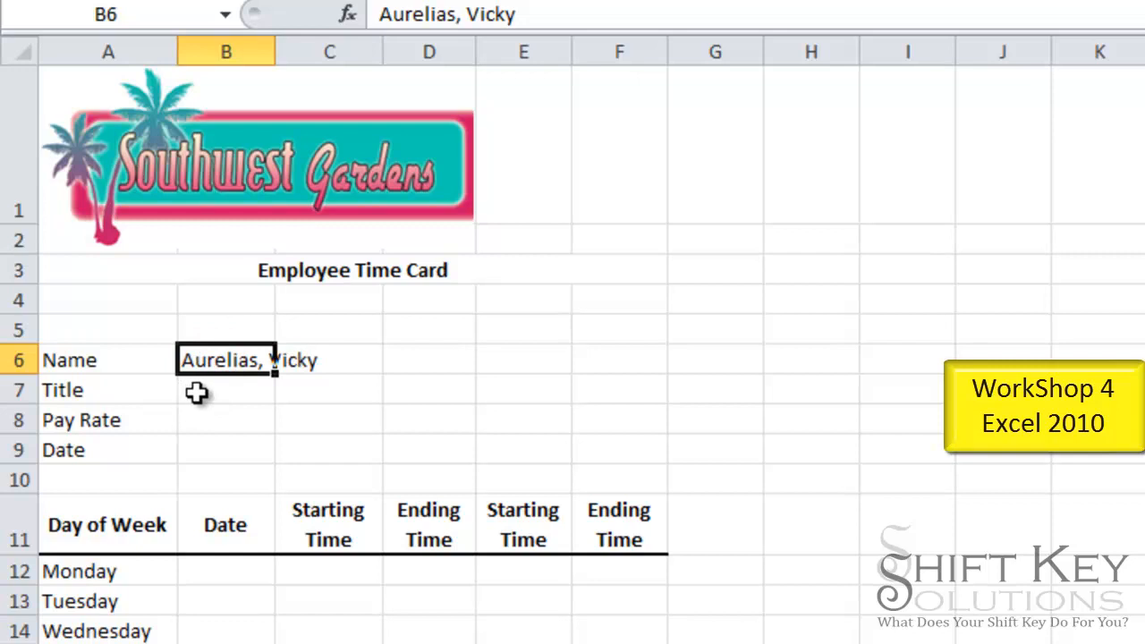
left_click(196, 391)
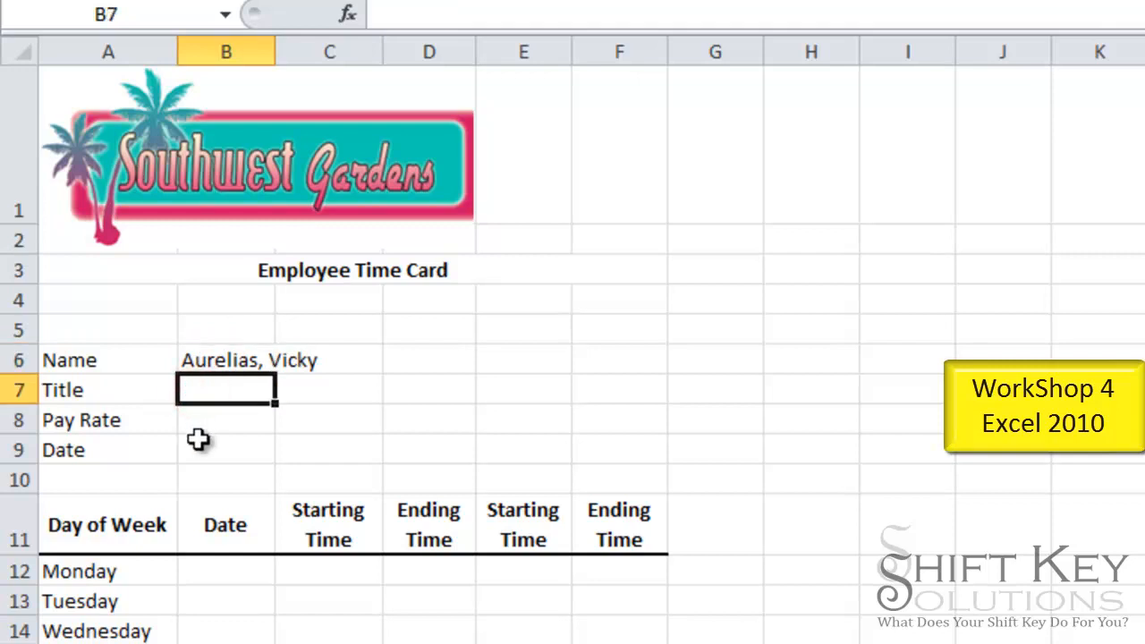
left_click(208, 424)
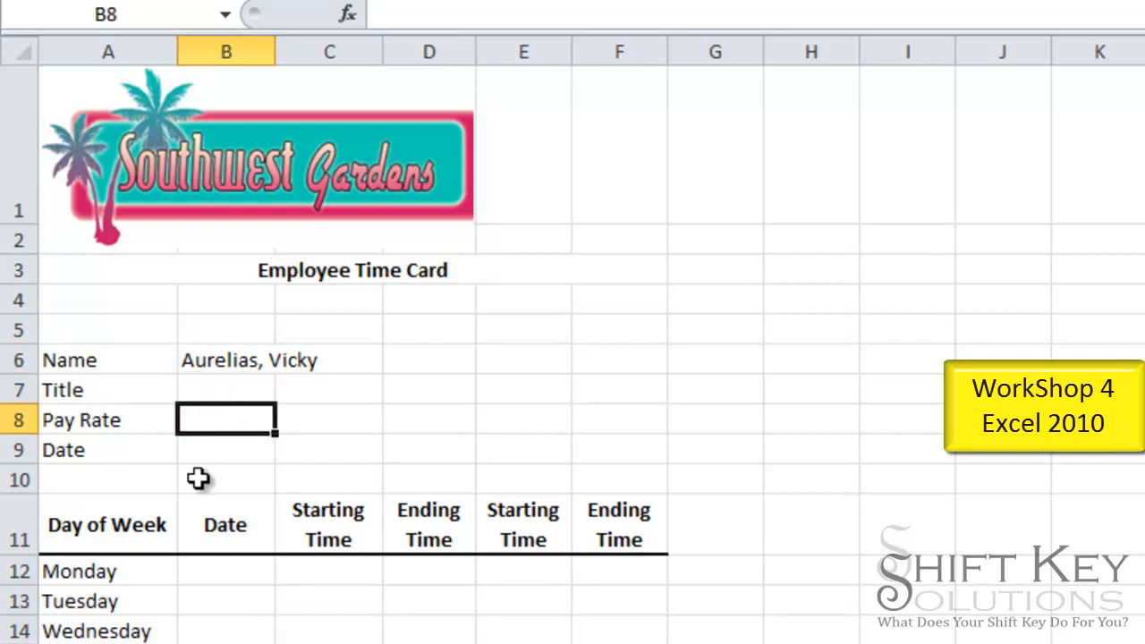
key("ctrl+Page_Down")
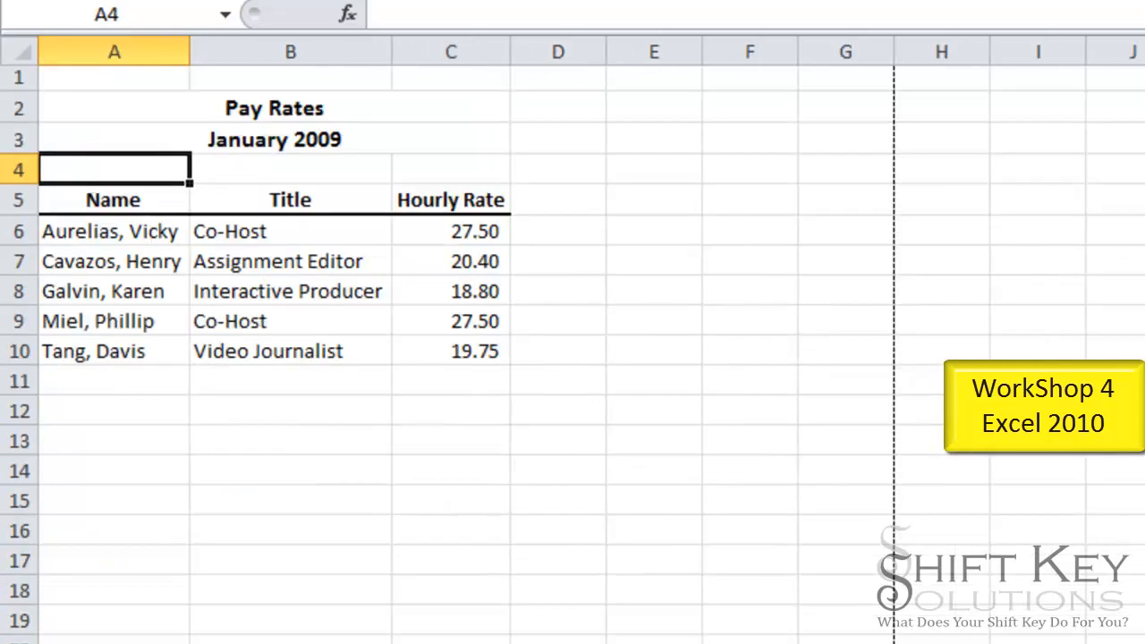
left_click(141, 272)
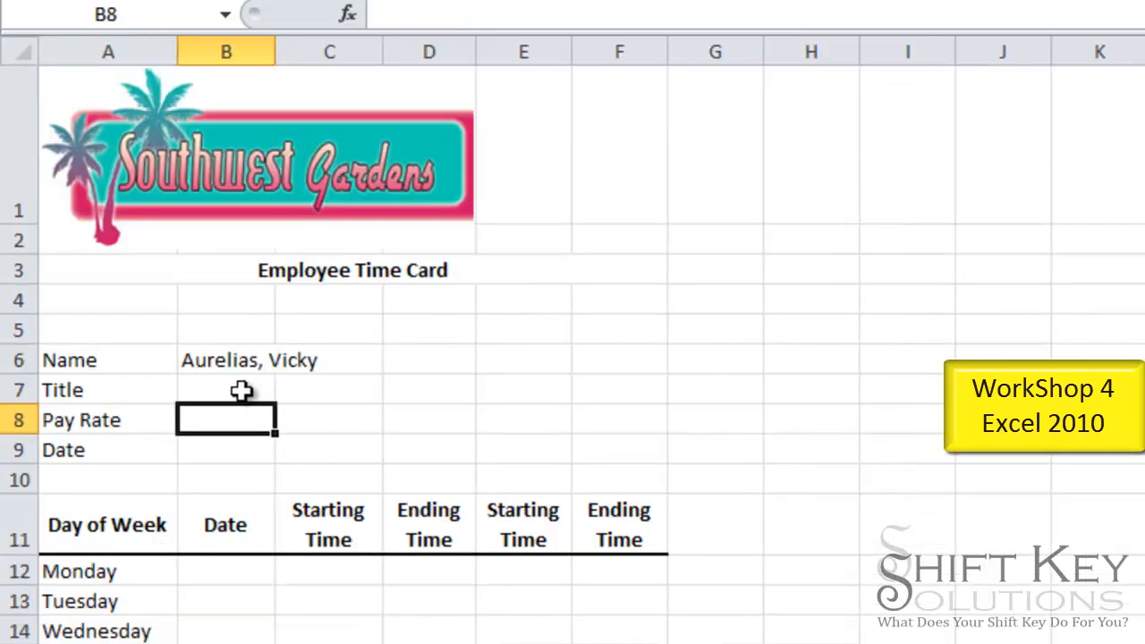
Enter =VLOOKUP($B$6,Pay_Rates,2) in cell B7 to look up the employee's title, with an absolute reference to the name
left_click(246, 390)
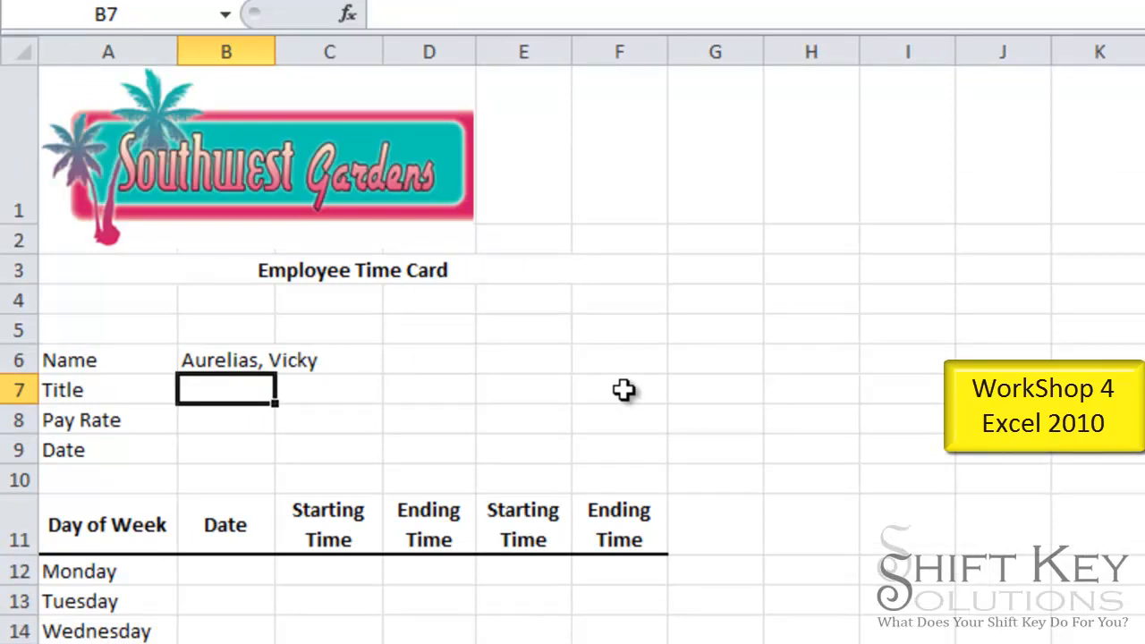
type("=vl")
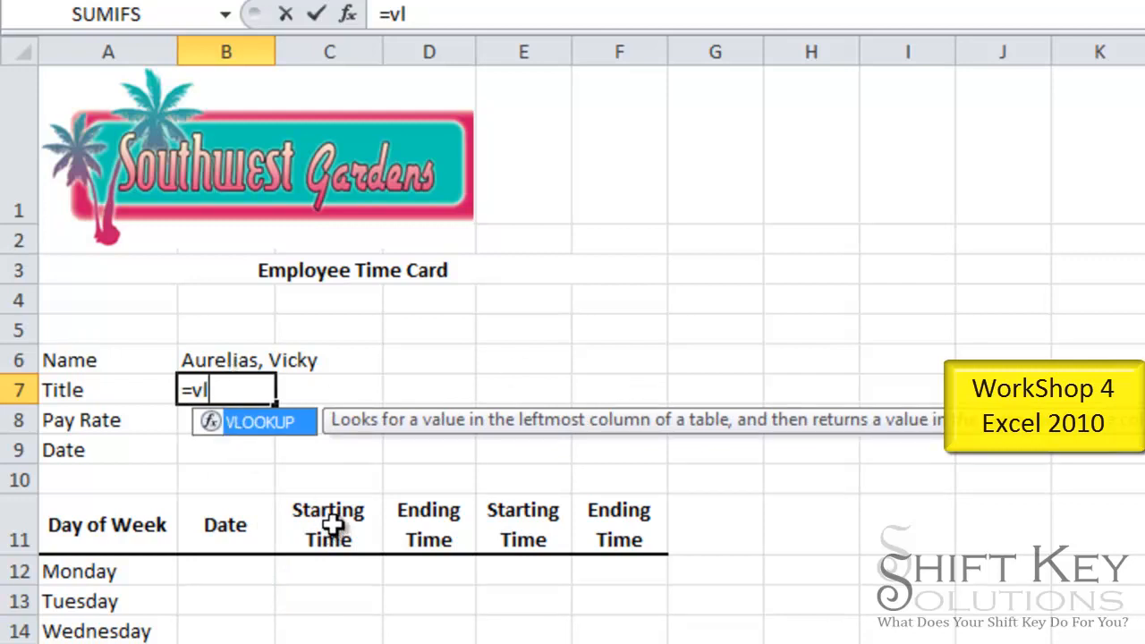
key("Tab")
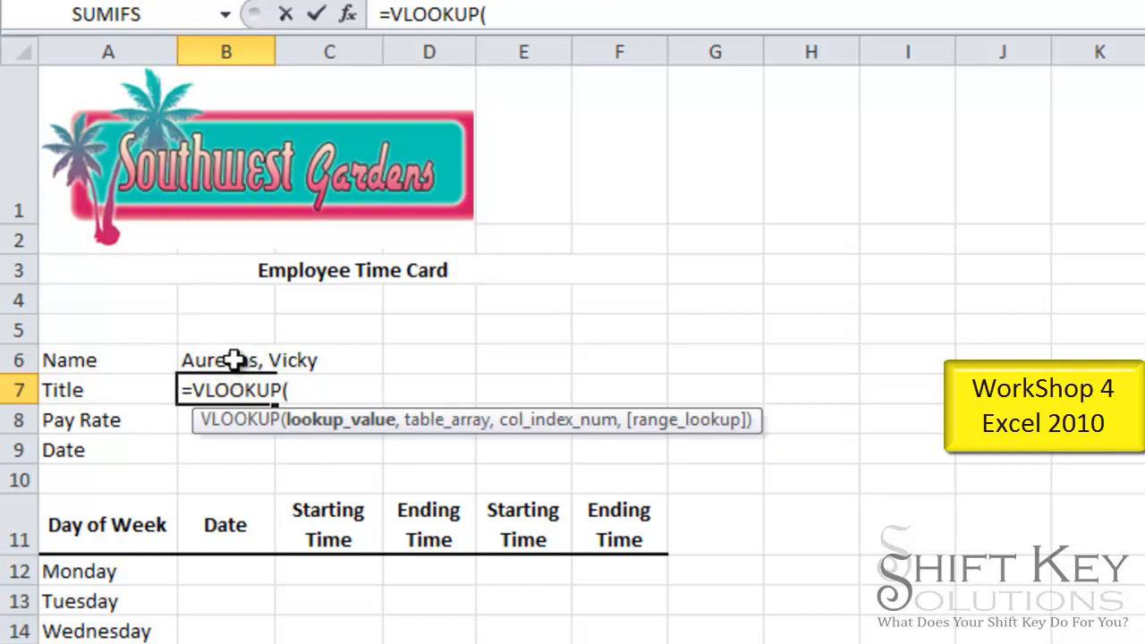
type("b")
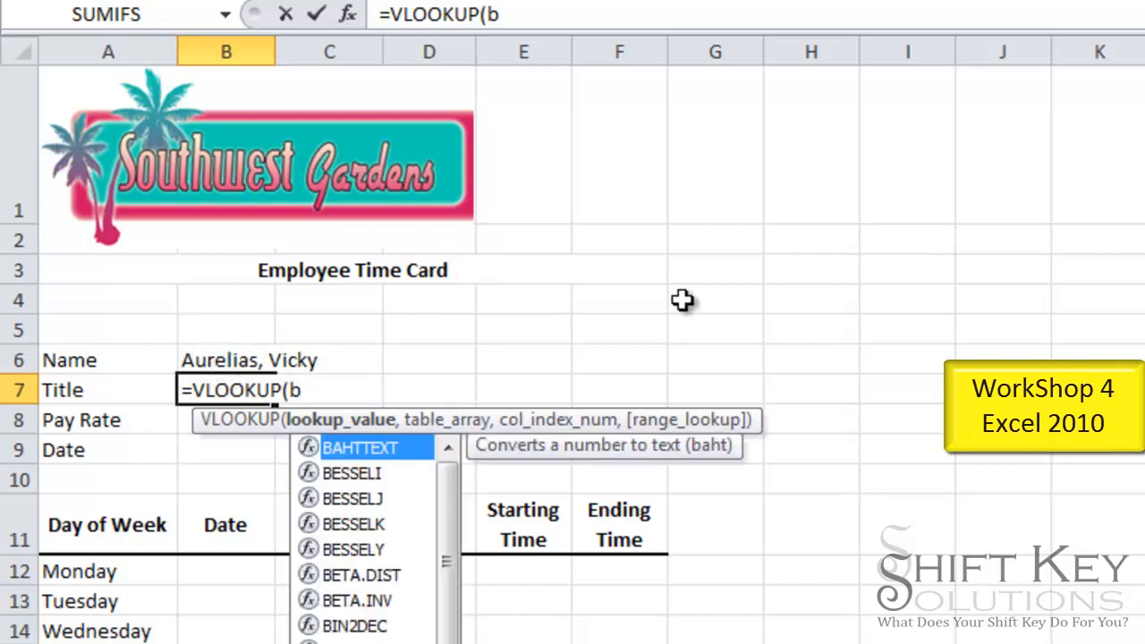
type("6")
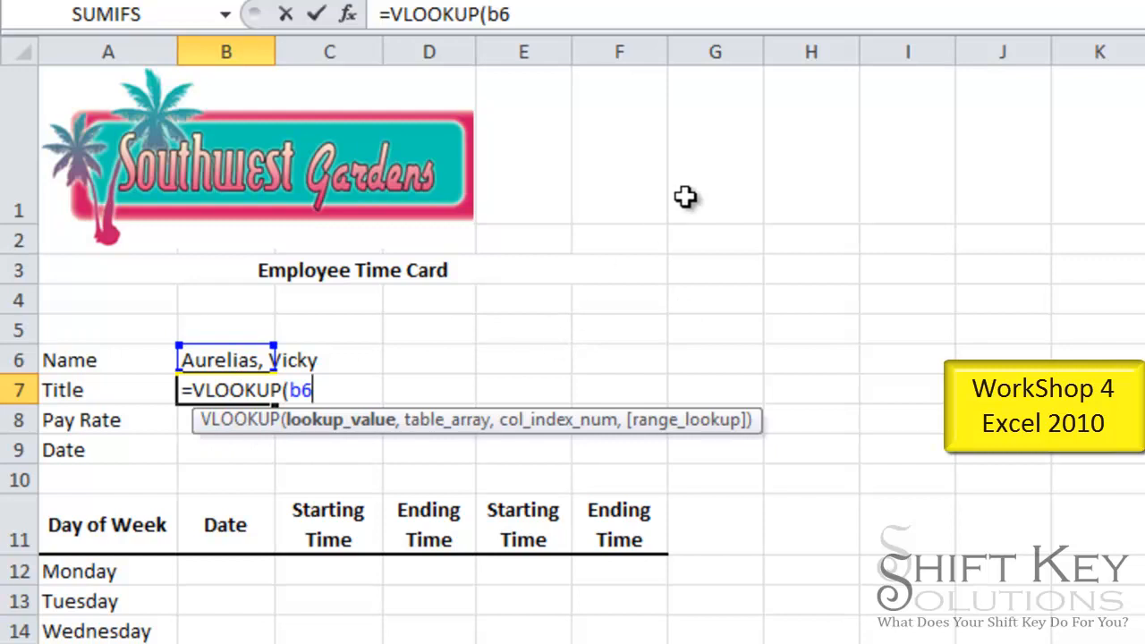
key("F4")
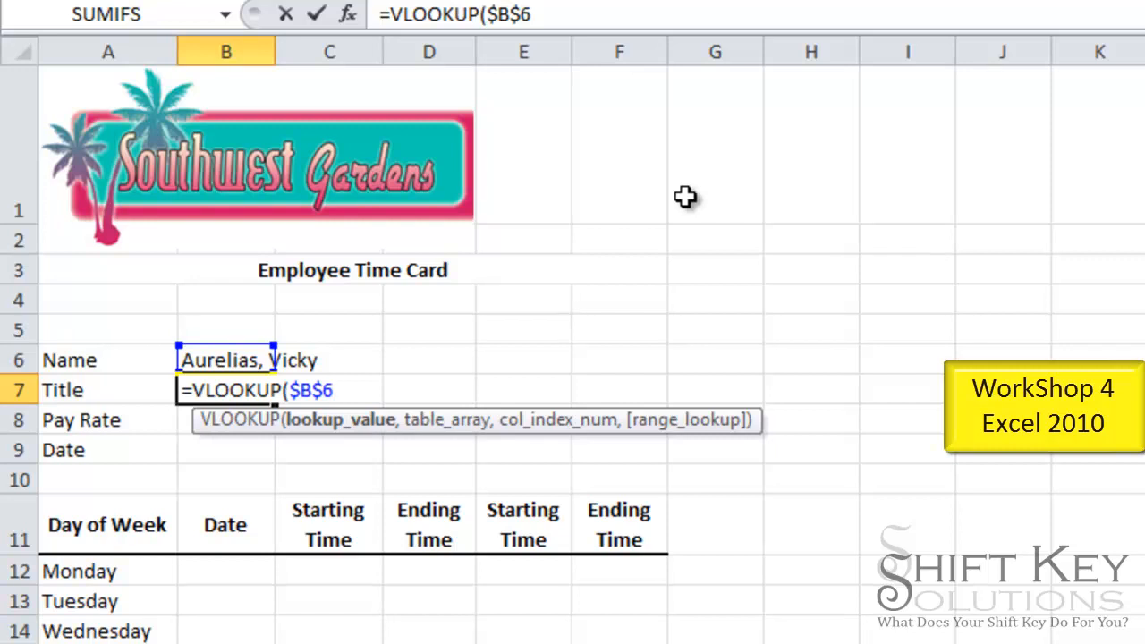
type(",")
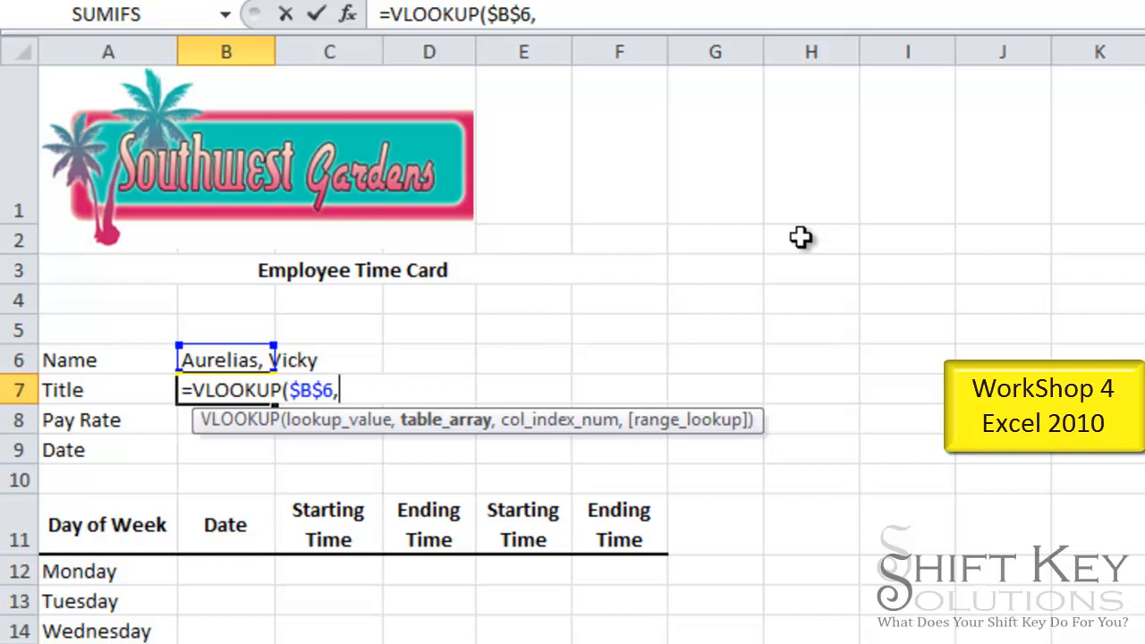
type("Pay_")
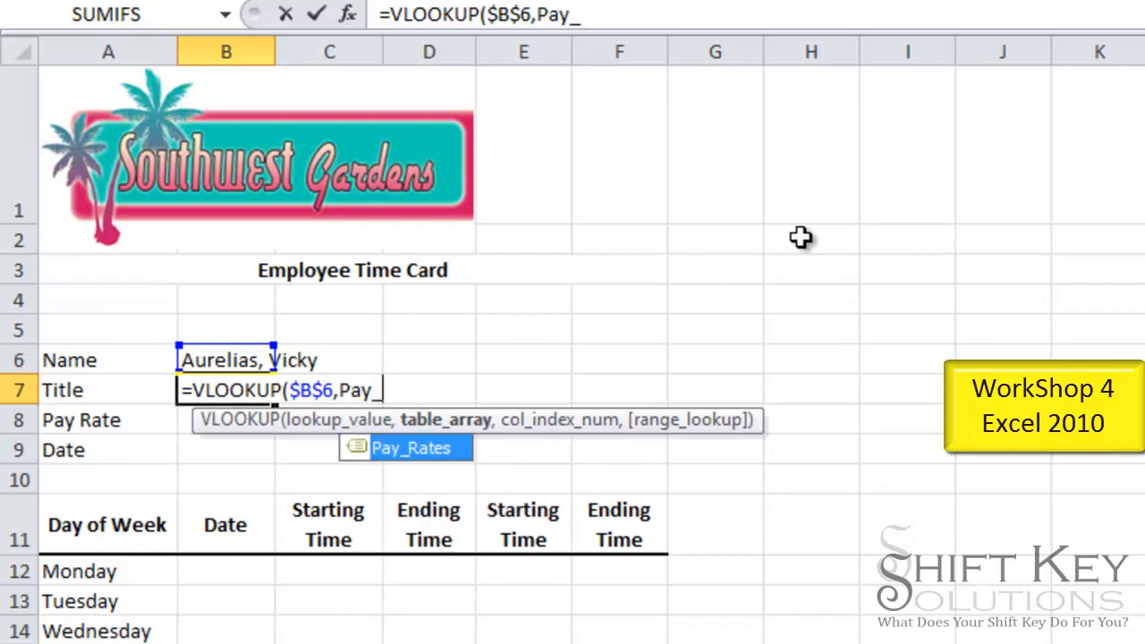
type("Rates")
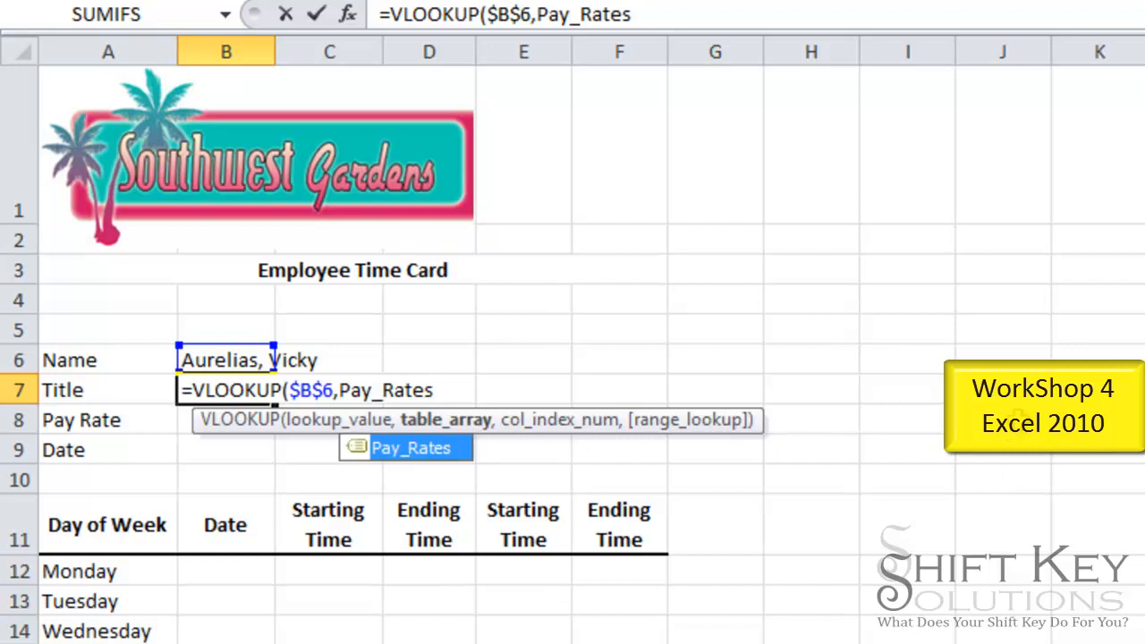
key("Tab")
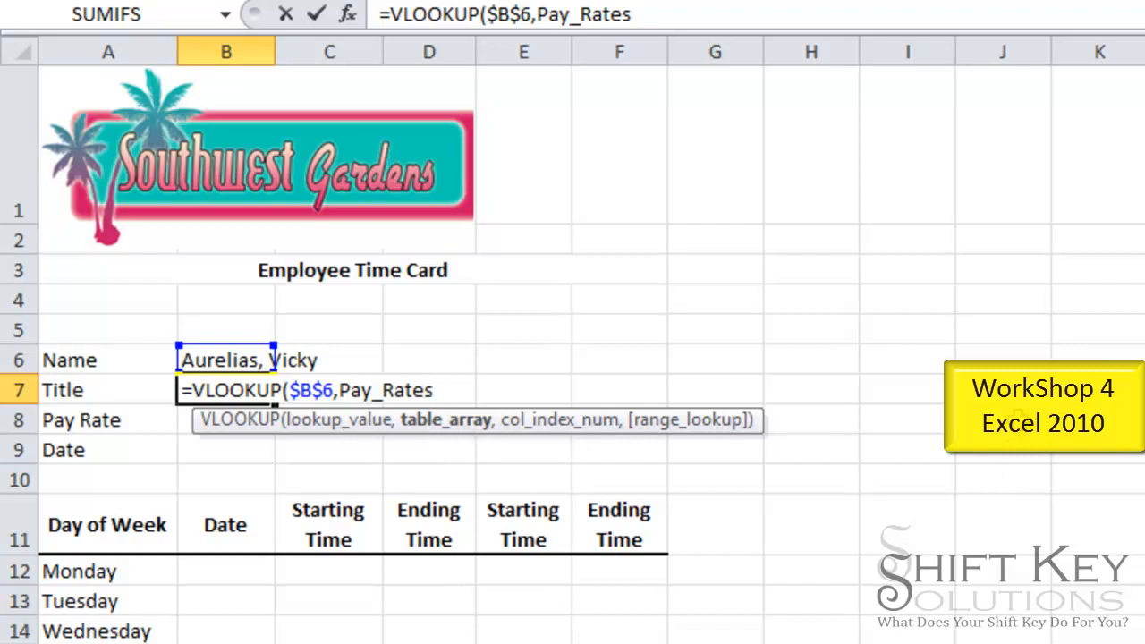
type(",")
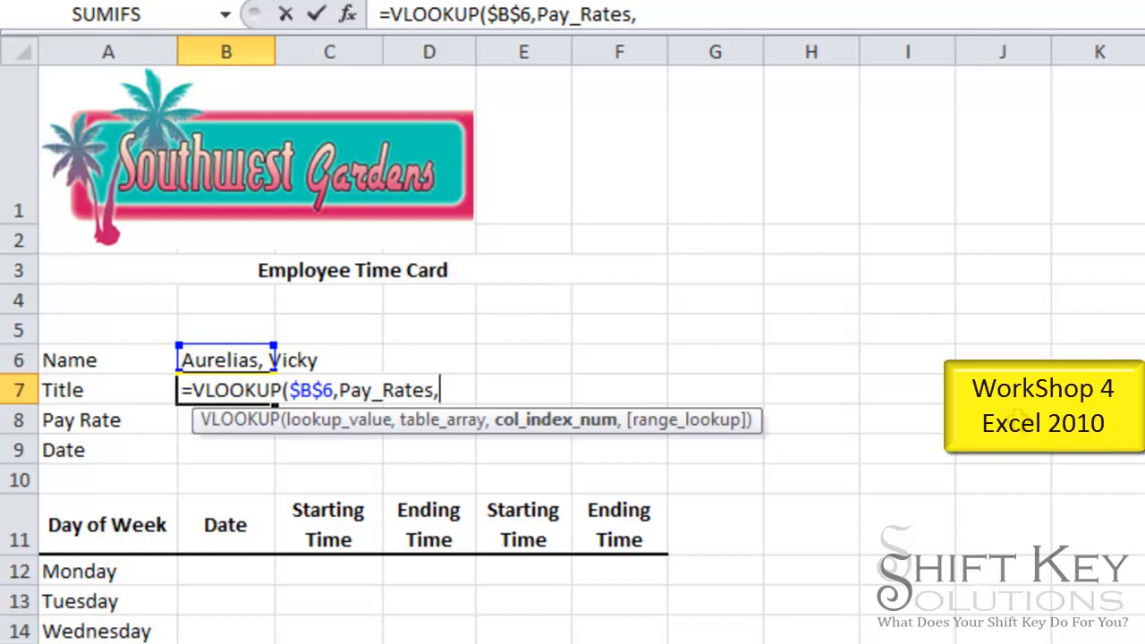
type("2)")
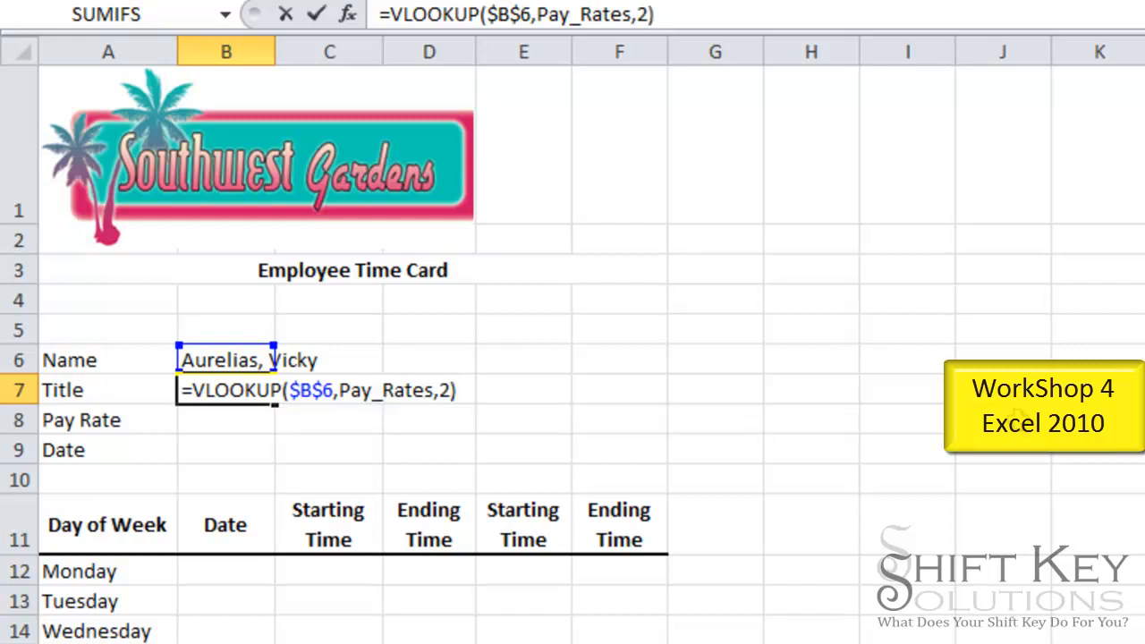
key("Return")
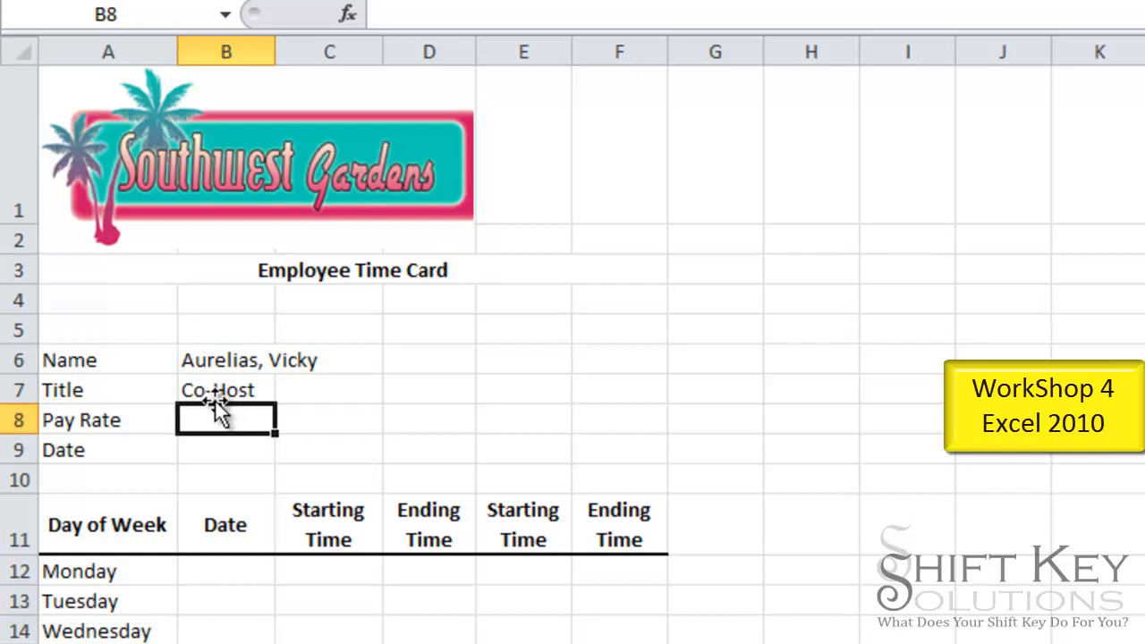
Replace the name in B6 with another listed employee's full name, last name first, and check the Title lookup in B7
key("Up")
key("Up")
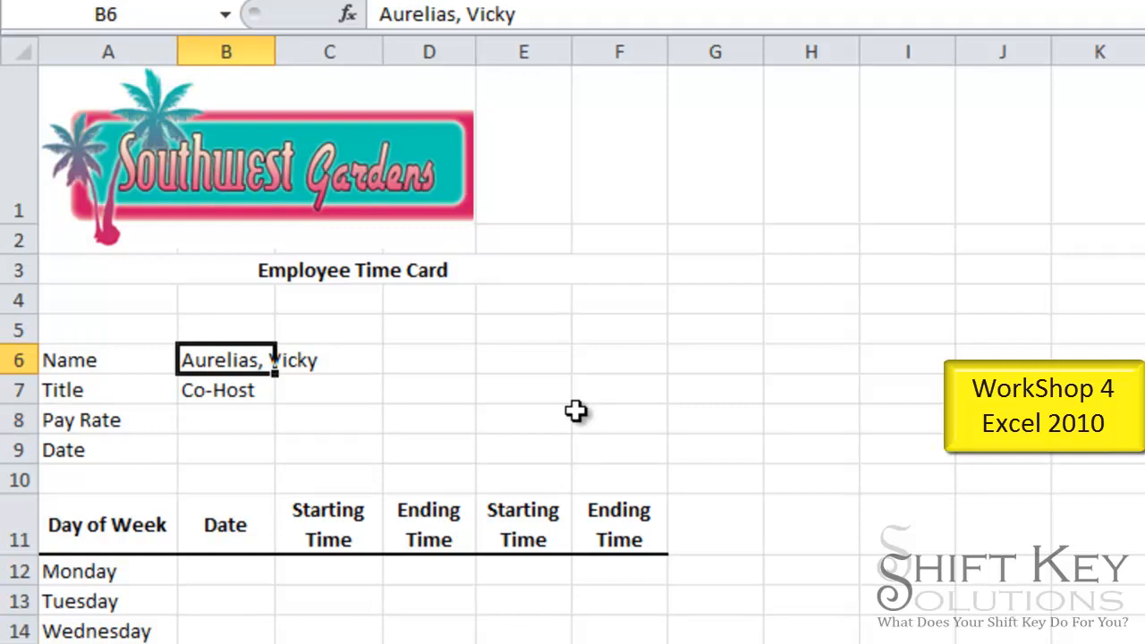
type("Tange")
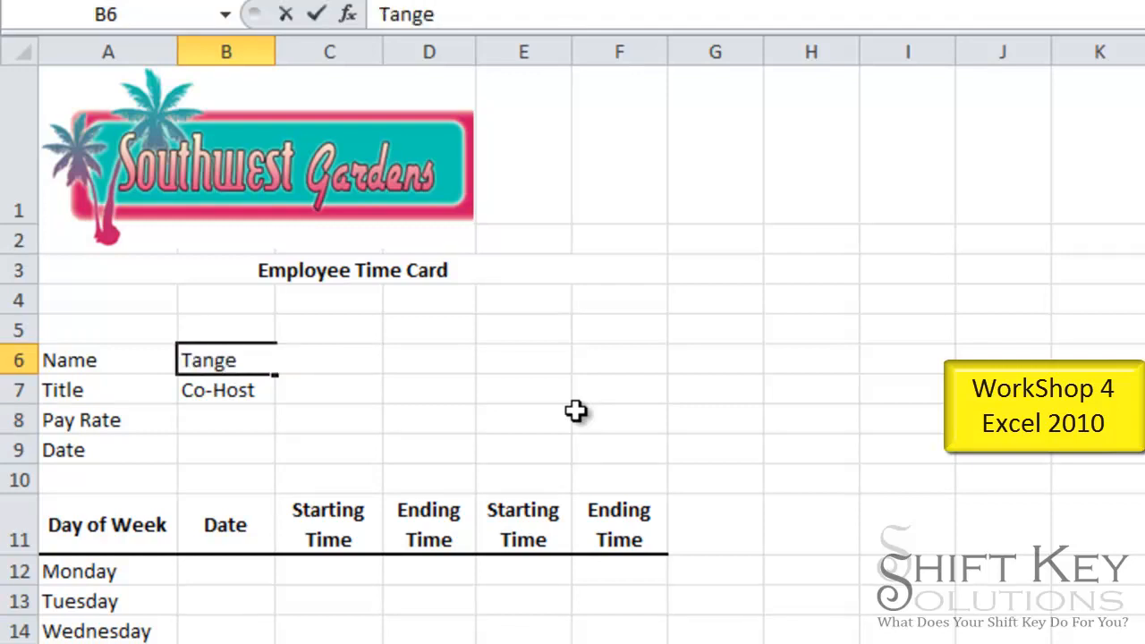
key("BackSpace")
type("g")
key("BackSpace")
type(", Davis")
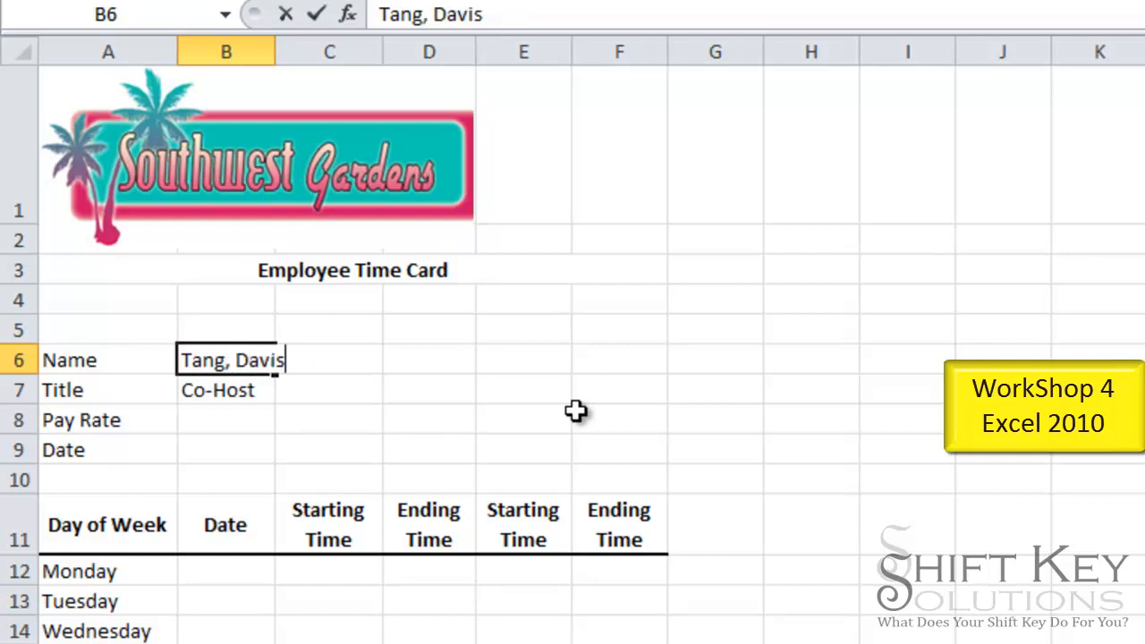
key("Tab")
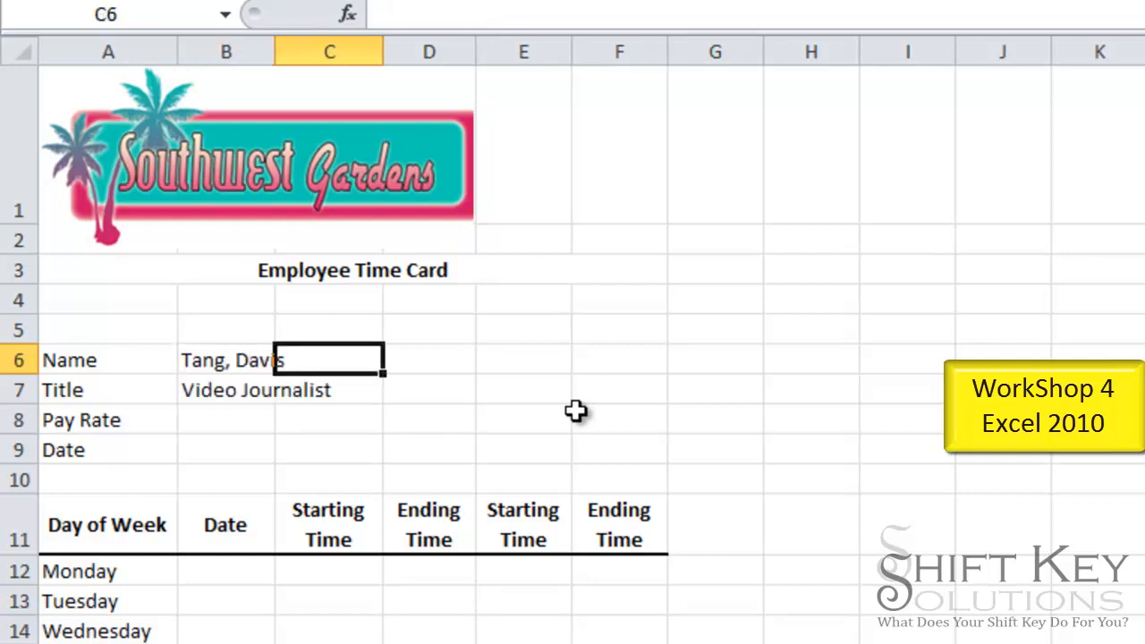
left_click(222, 397)
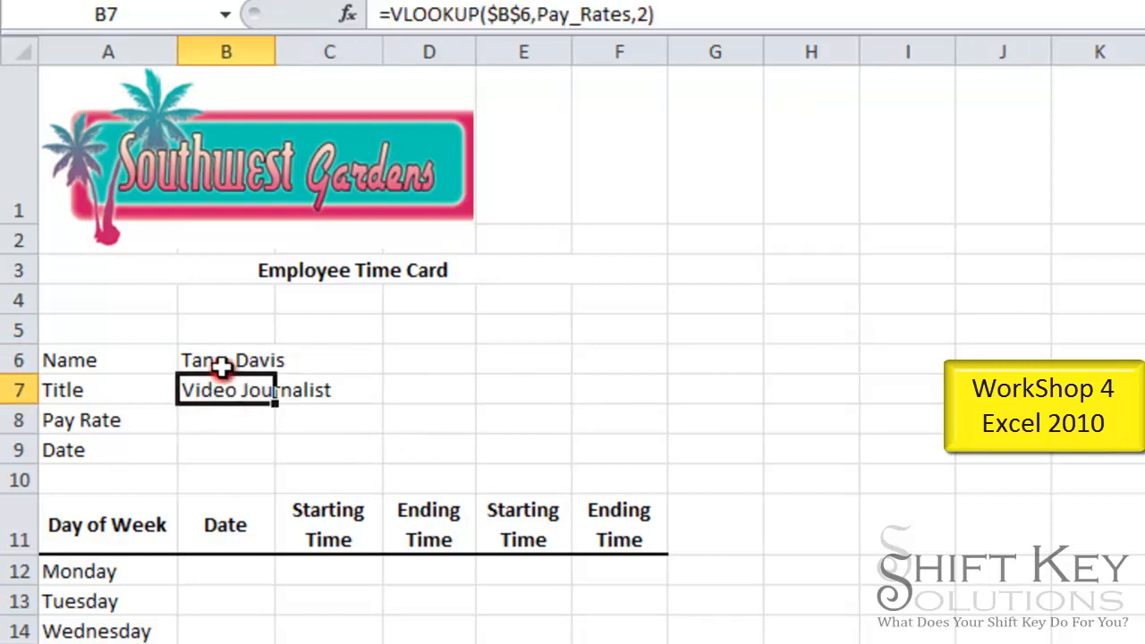
left_click(221, 364)
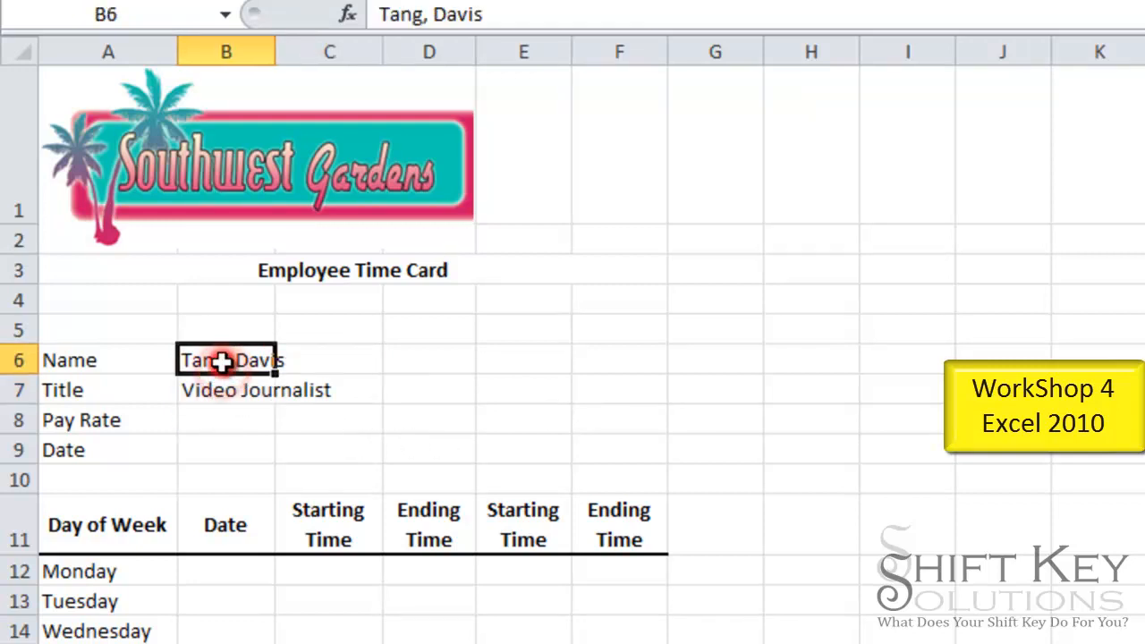
Copy the VLOOKUP formula from B7 to B8 and change its column index to 3 to return the pay rate
left_click(228, 418)
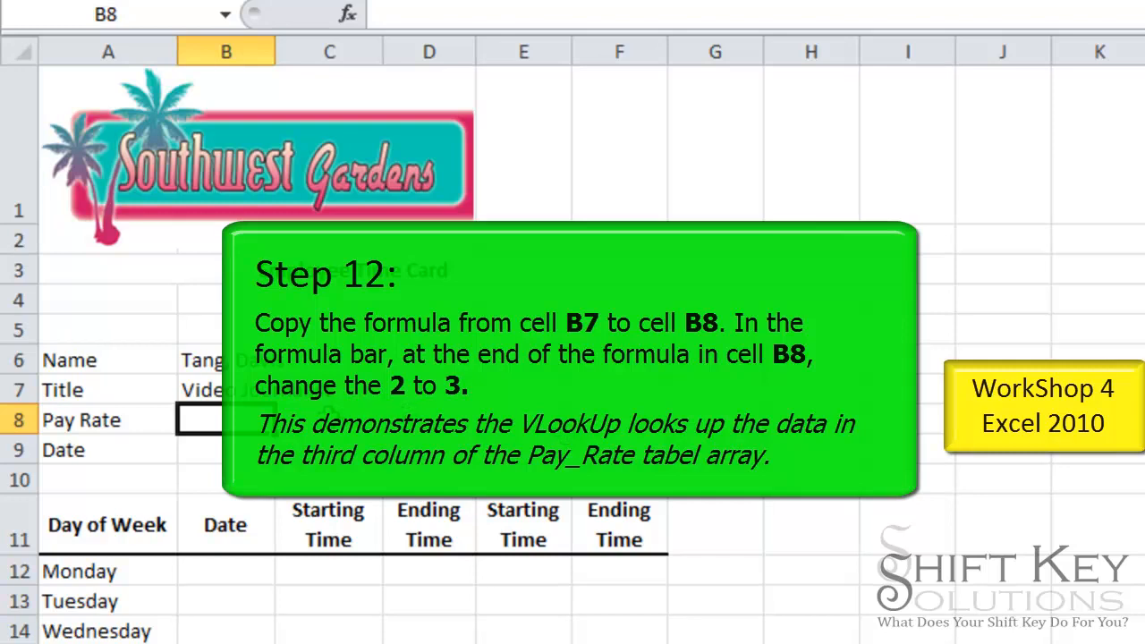
left_click(244, 393)
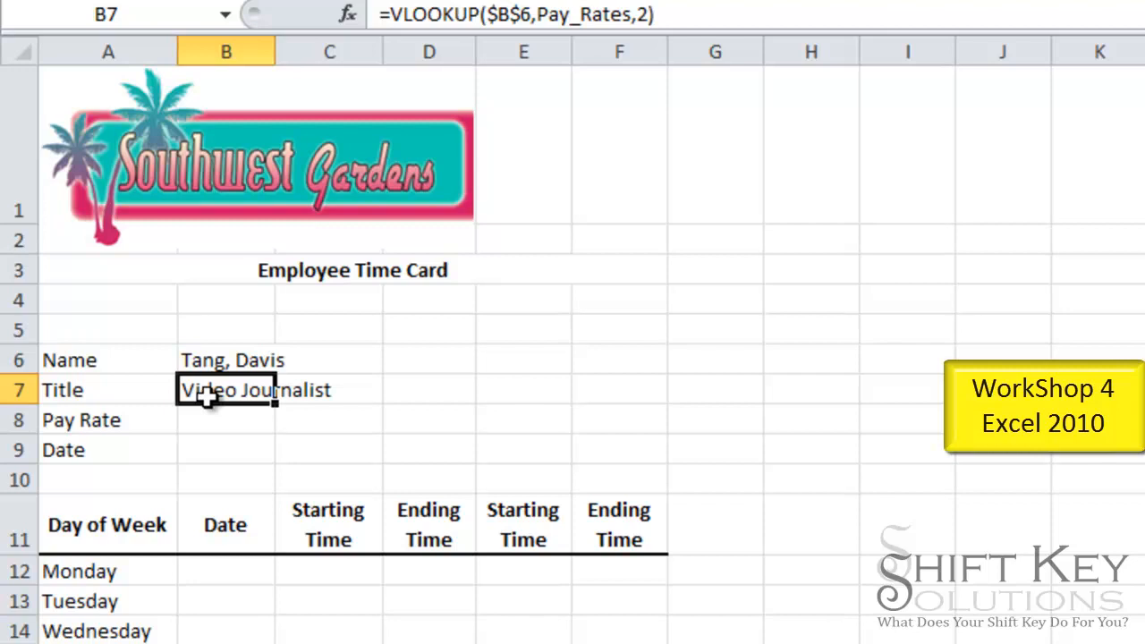
left_click_drag(276, 403, 279, 429)
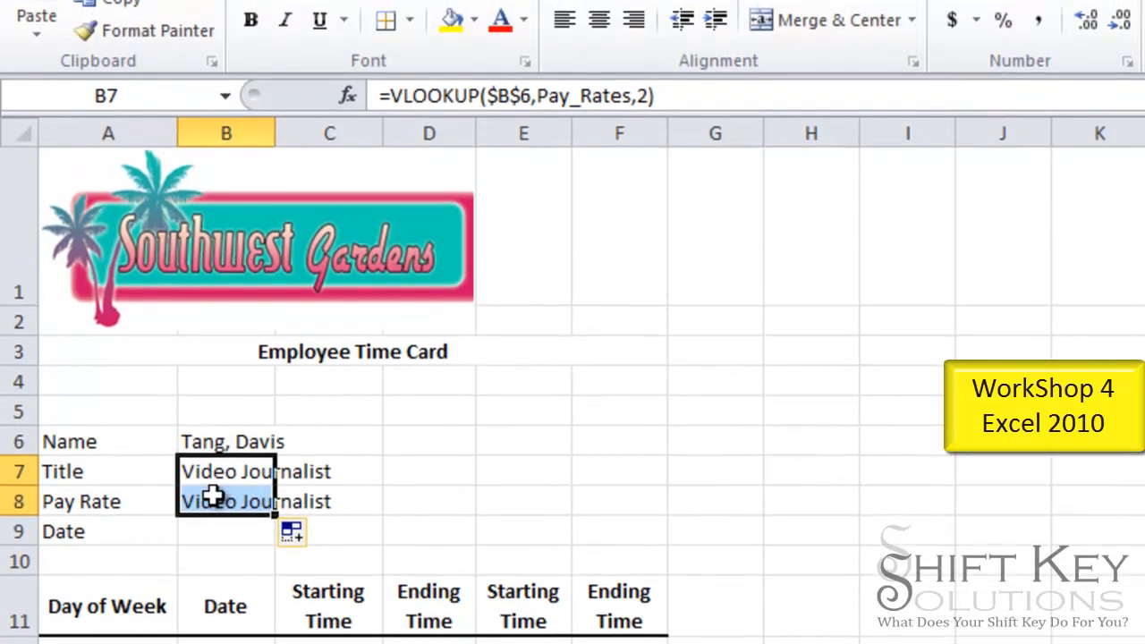
left_click(210, 427)
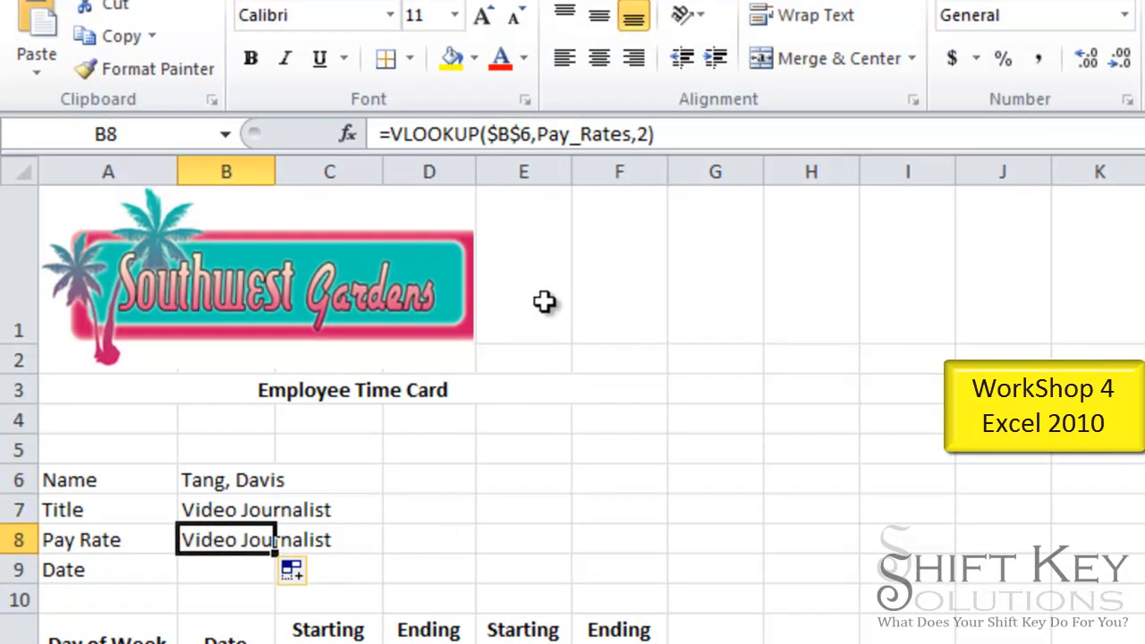
left_click(651, 134)
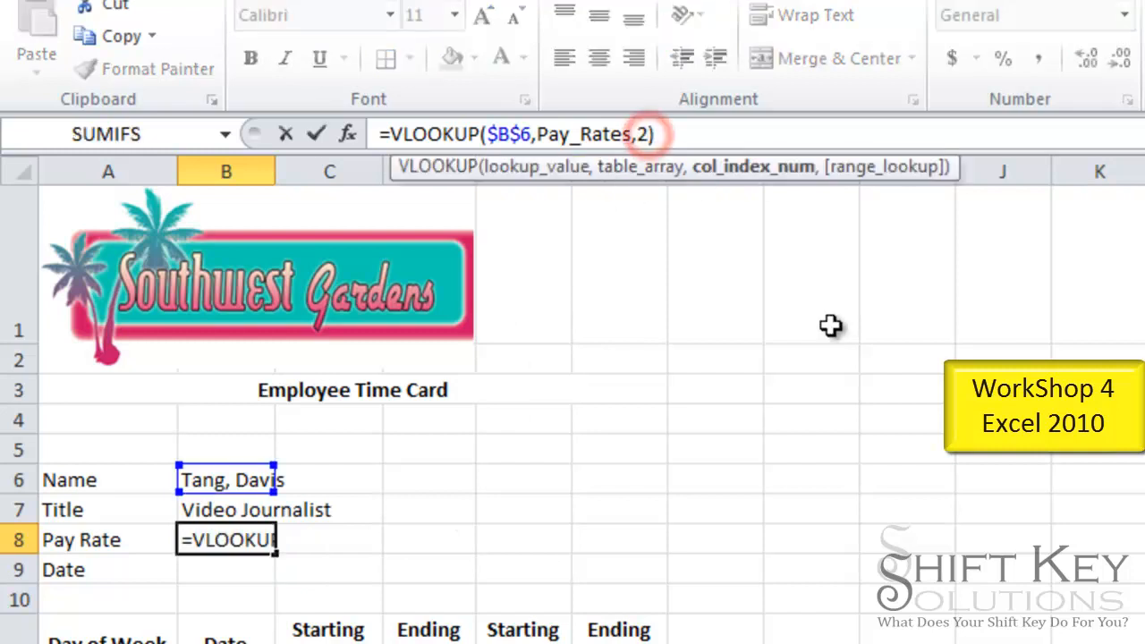
key("BackSpace")
type("3")
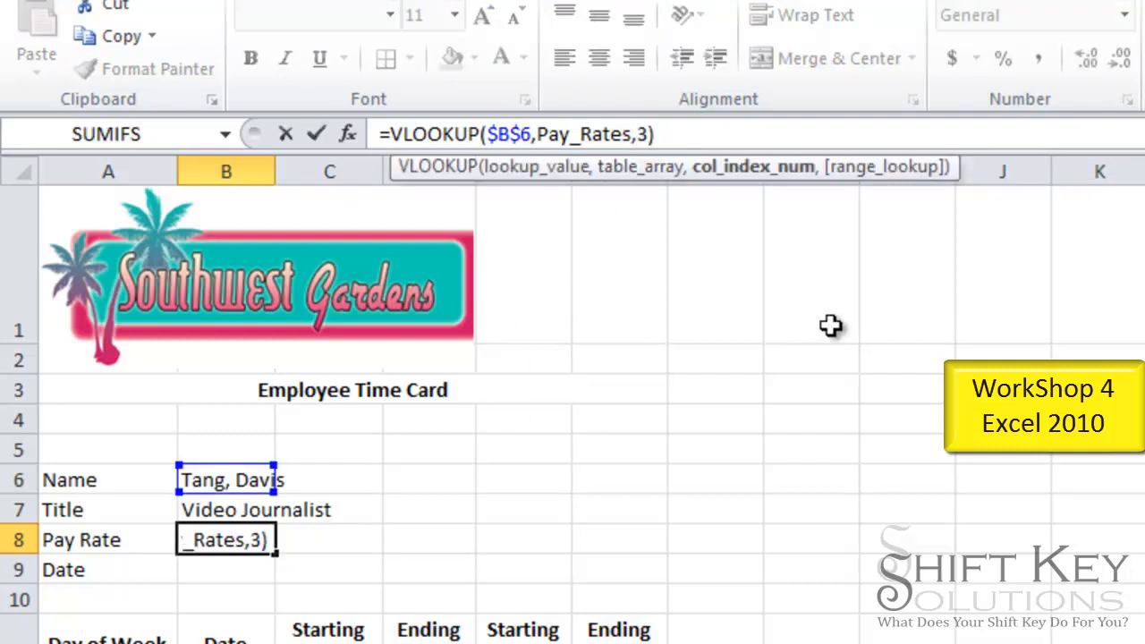
key("Tab")
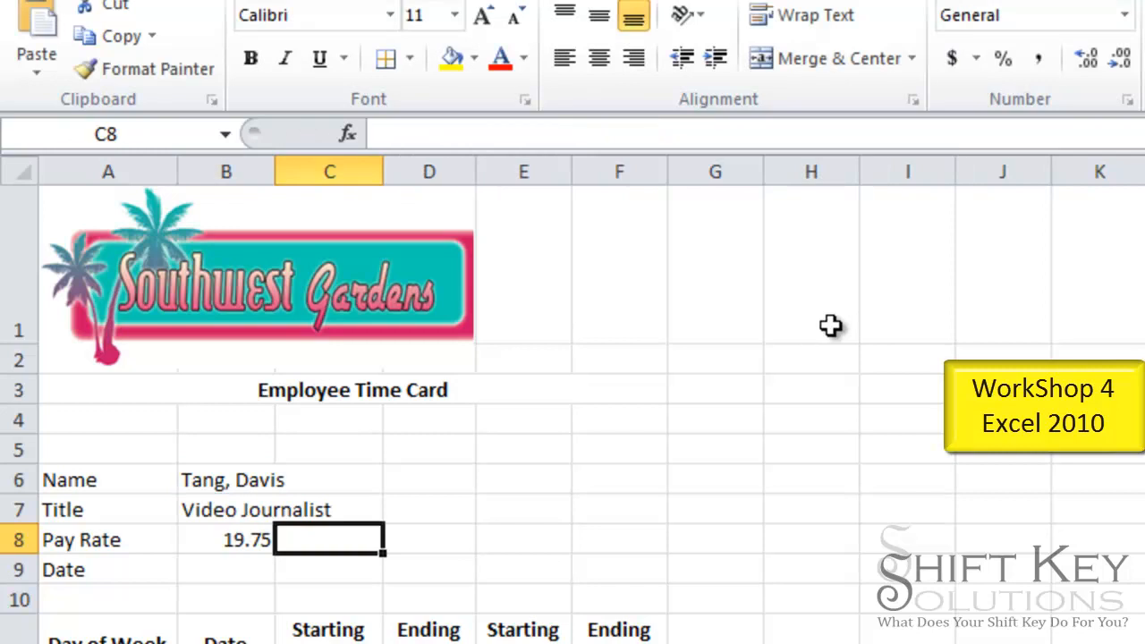
Apply the comma number style to the pay rate in B8 and set the width of column B to 13.5
left_click(226, 538)
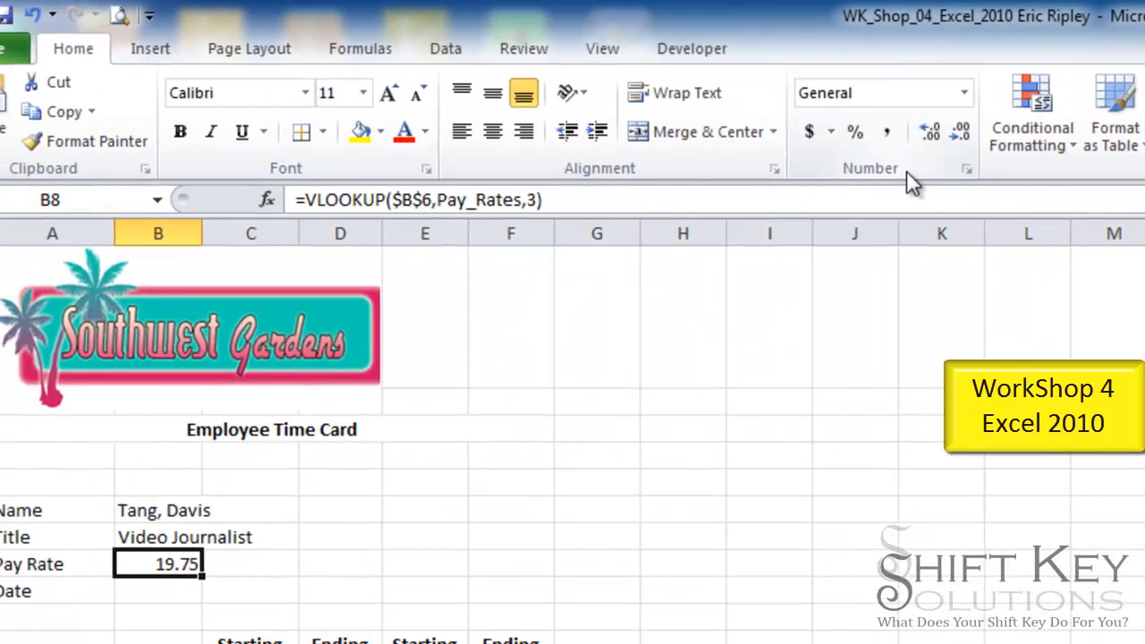
left_click(886, 132)
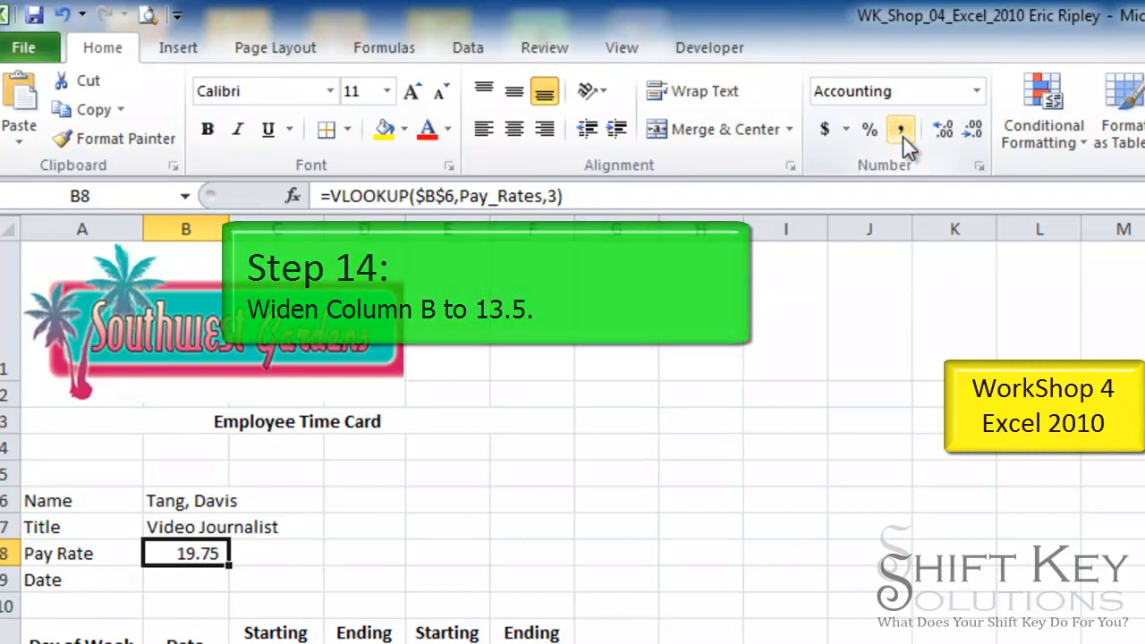
right_click(186, 229)
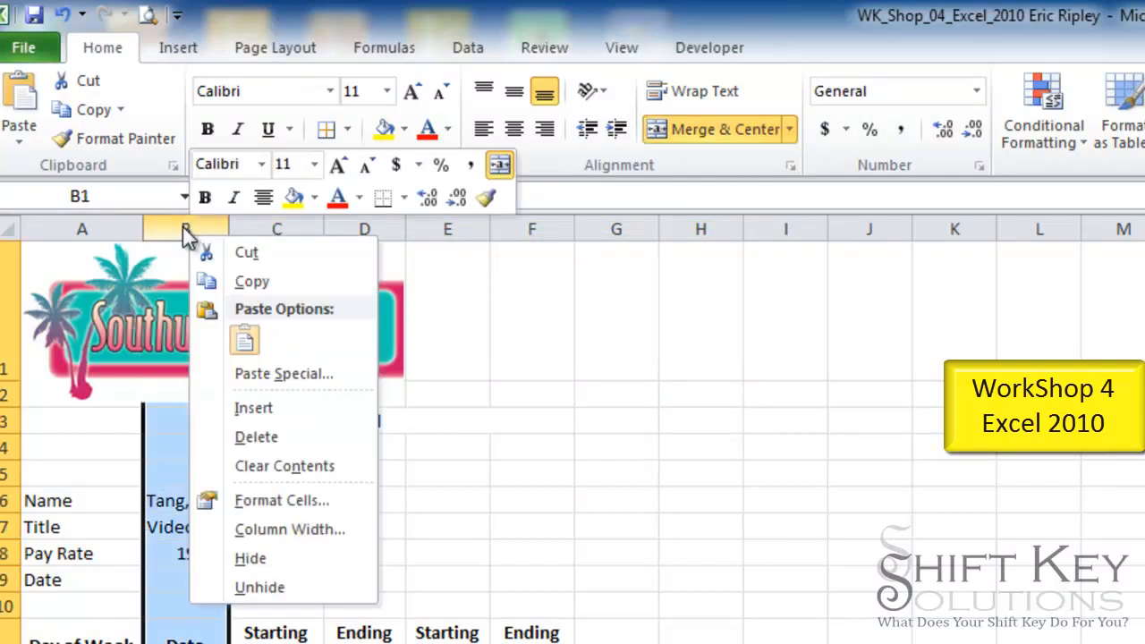
left_click(304, 529)
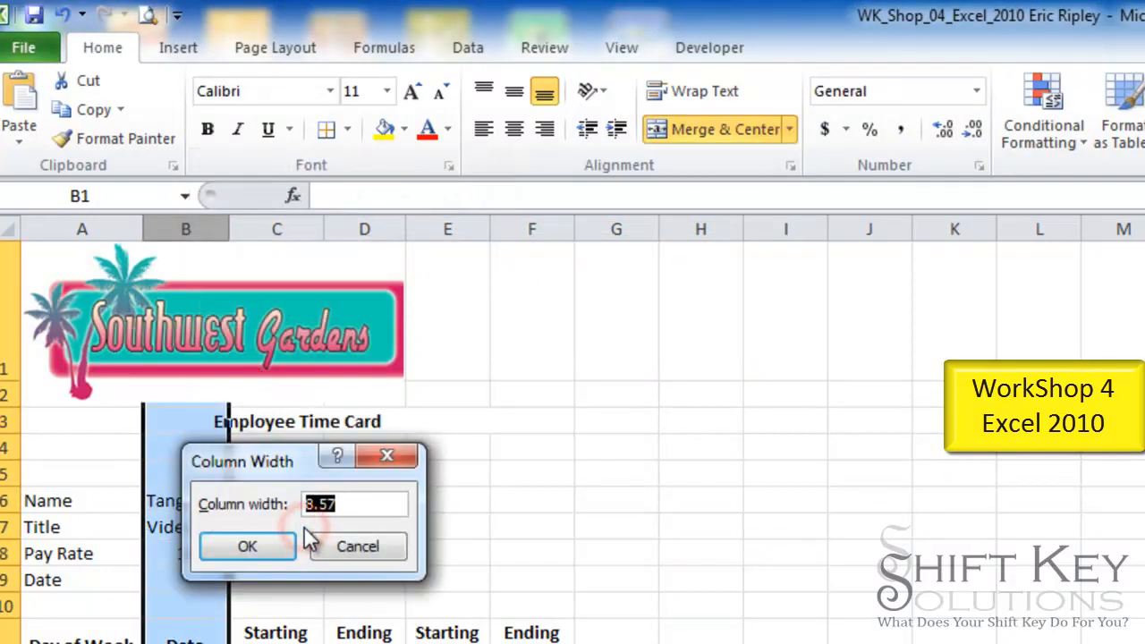
type("13.5")
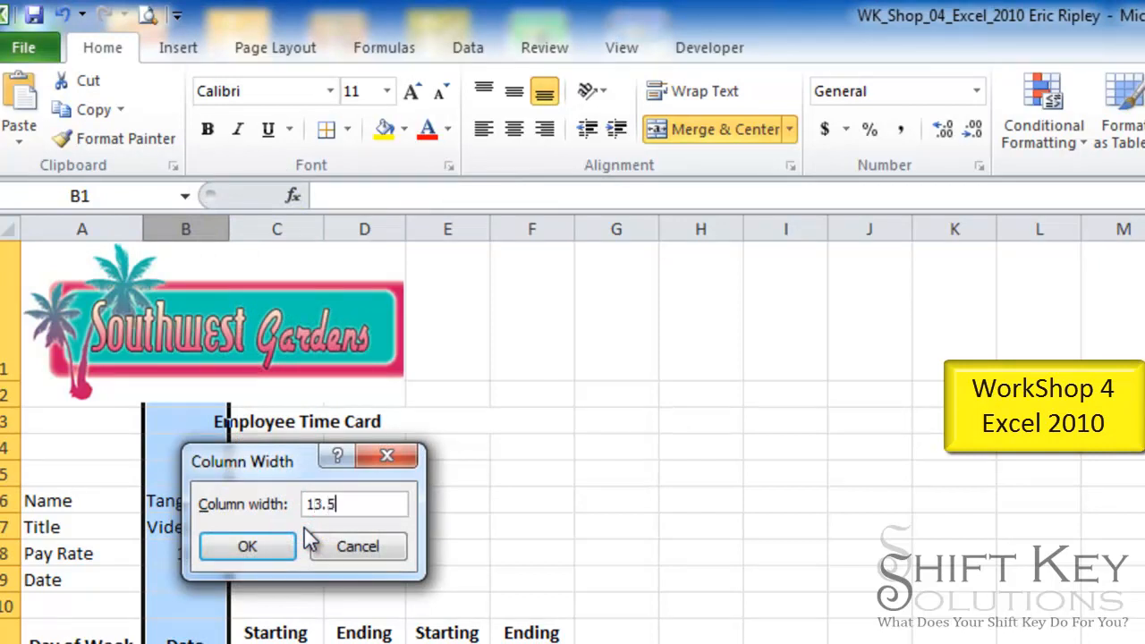
key("Return")
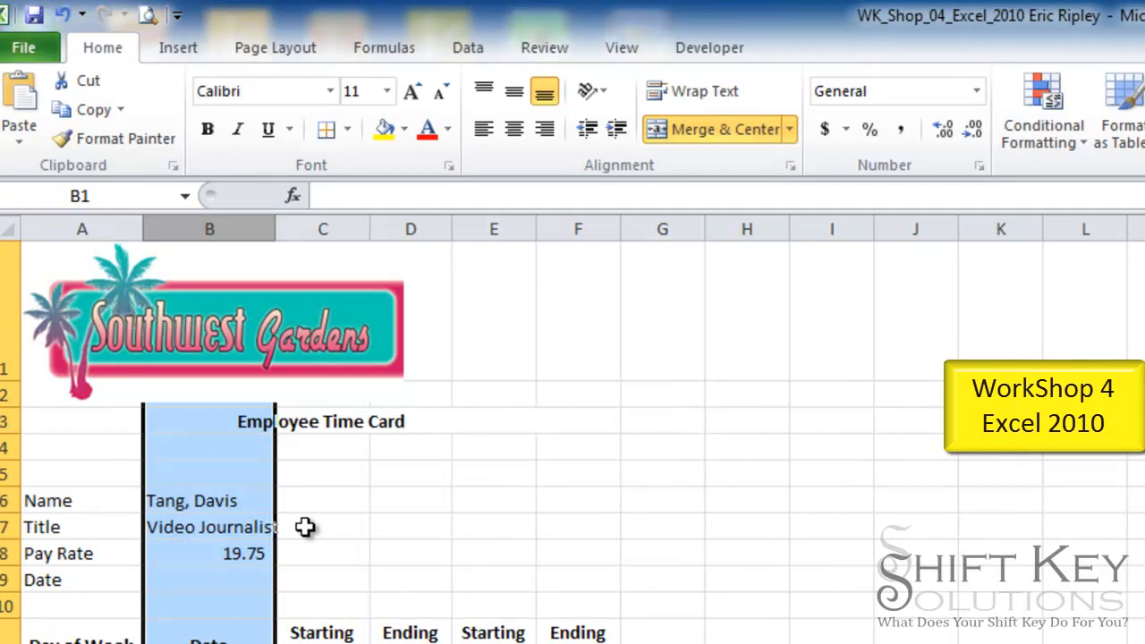
Enter the date 1/4/09 in cell B9 of the time card
left_click(213, 577)
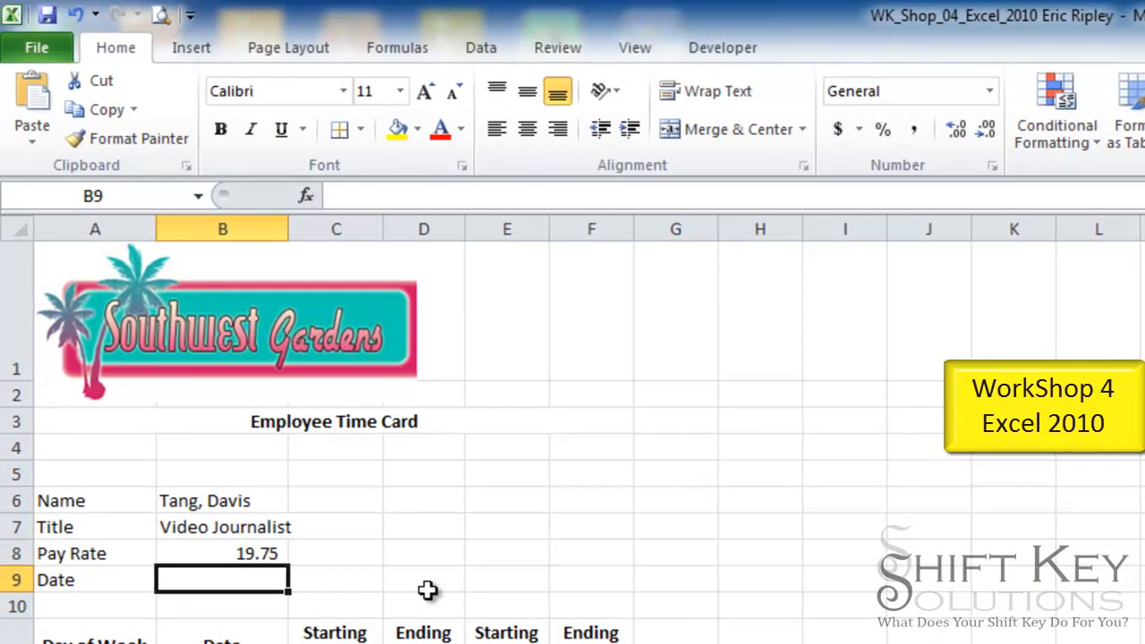
type("1/4")
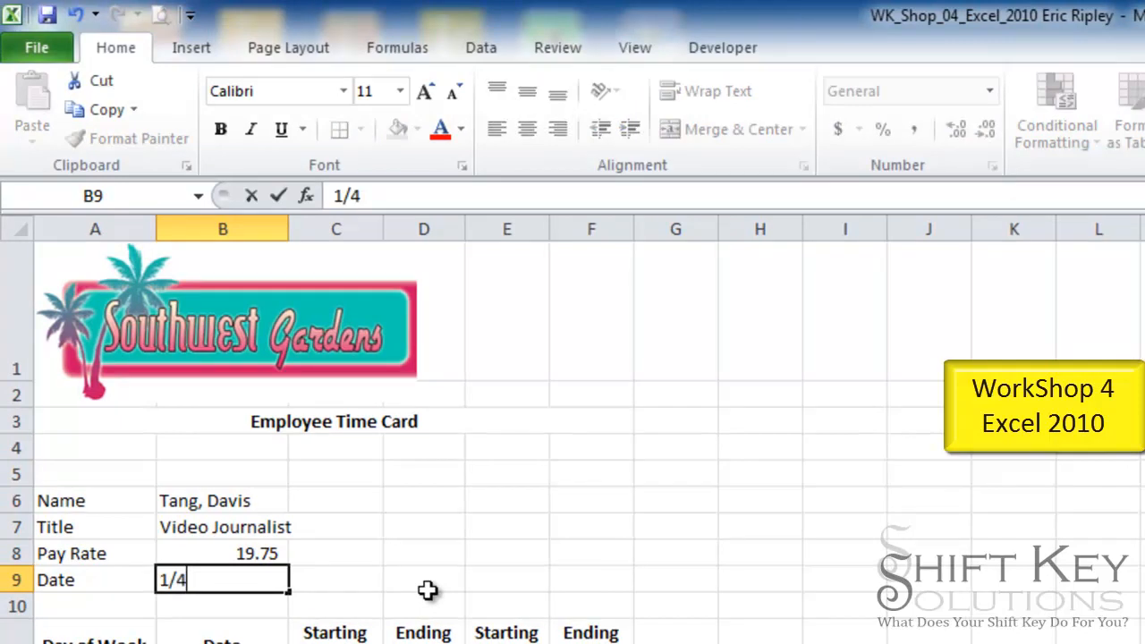
type("/09")
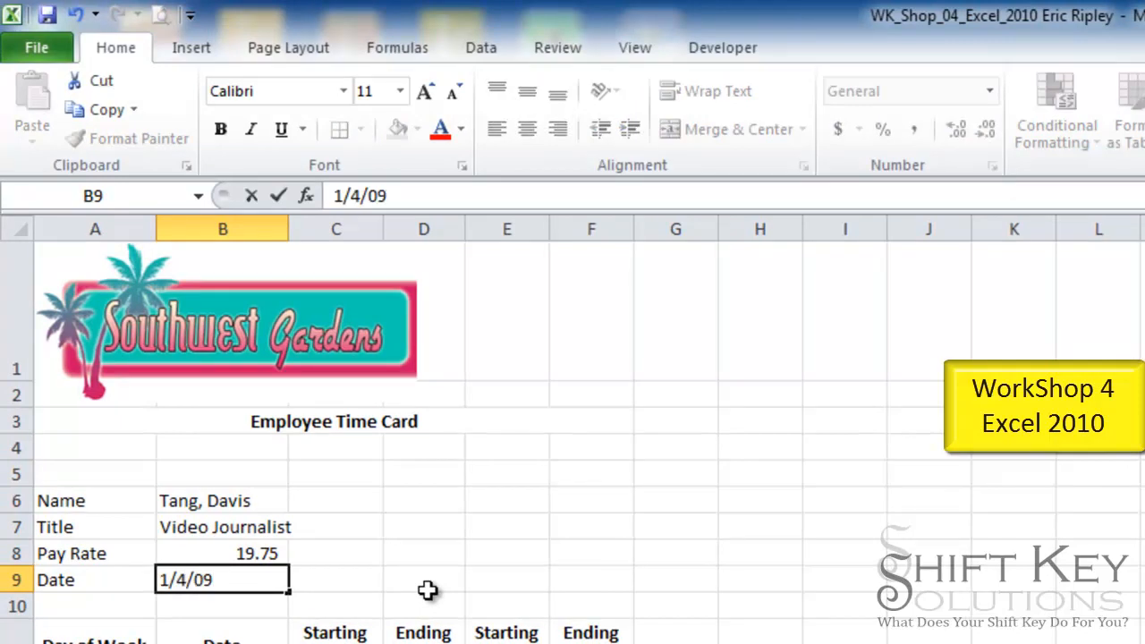
key("Tab")
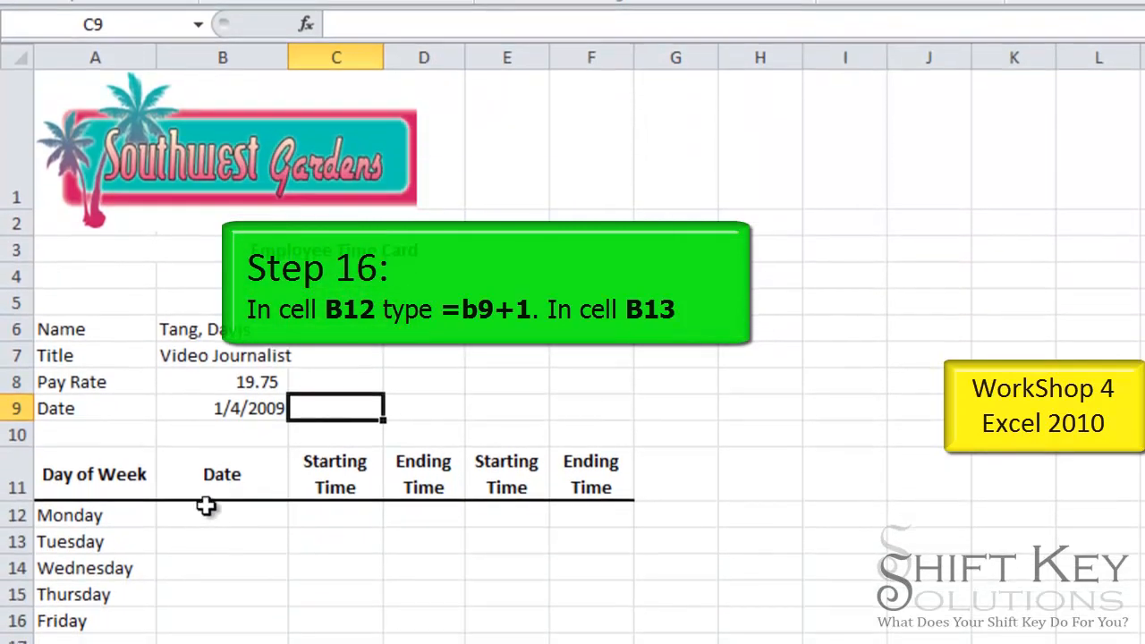
Enter =b9+1 in cell B12 to calculate Monday's date from the card's date
left_click(212, 516)
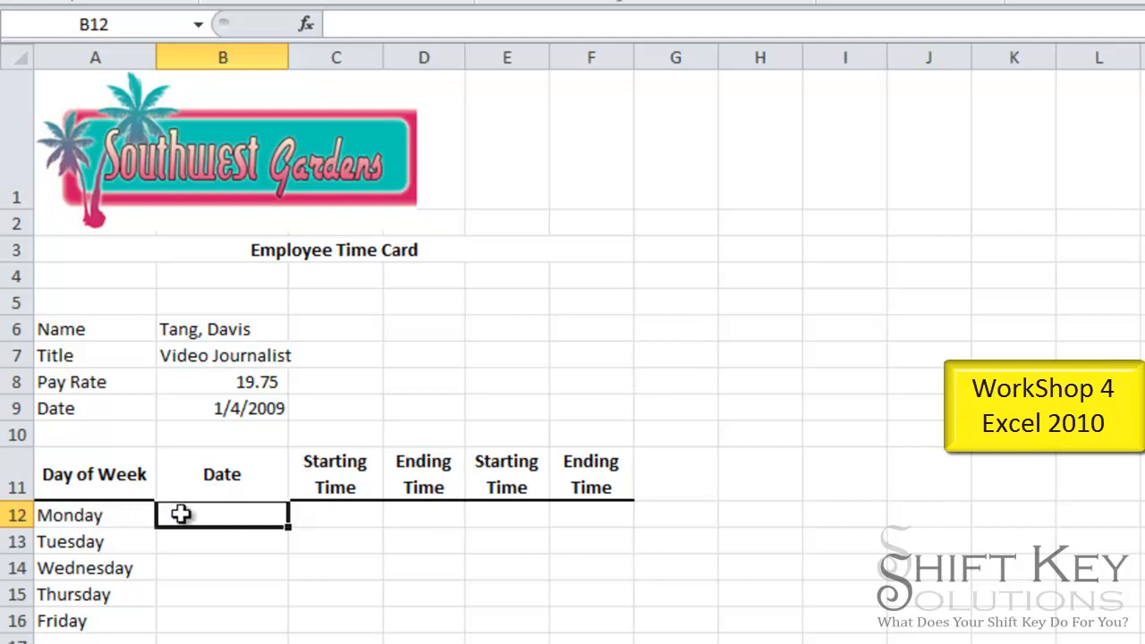
type("=")
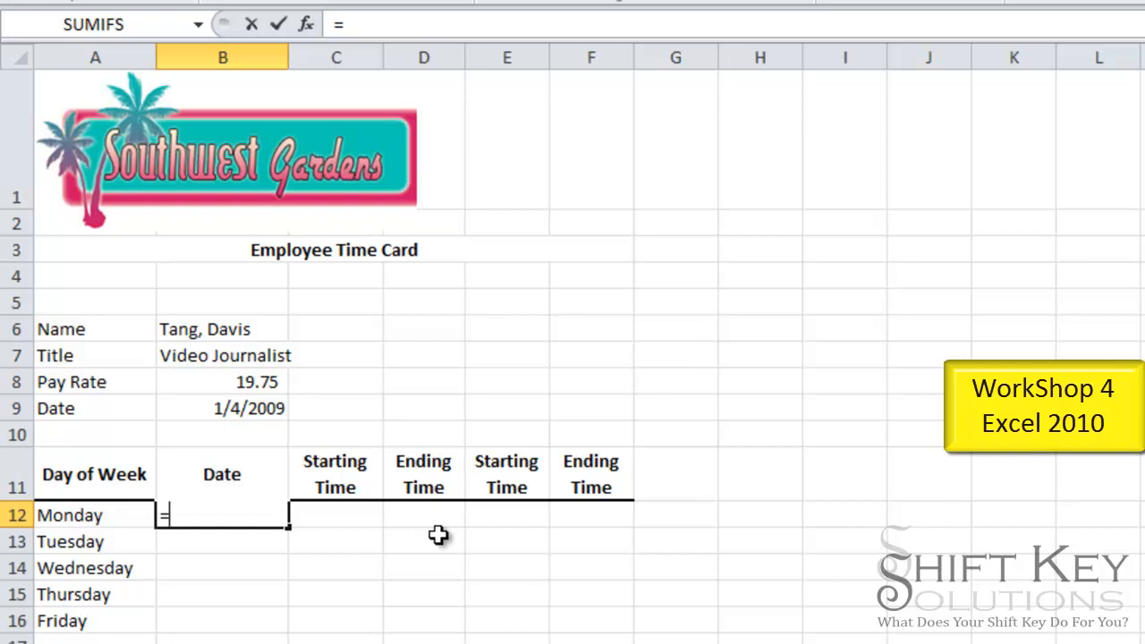
type("b")
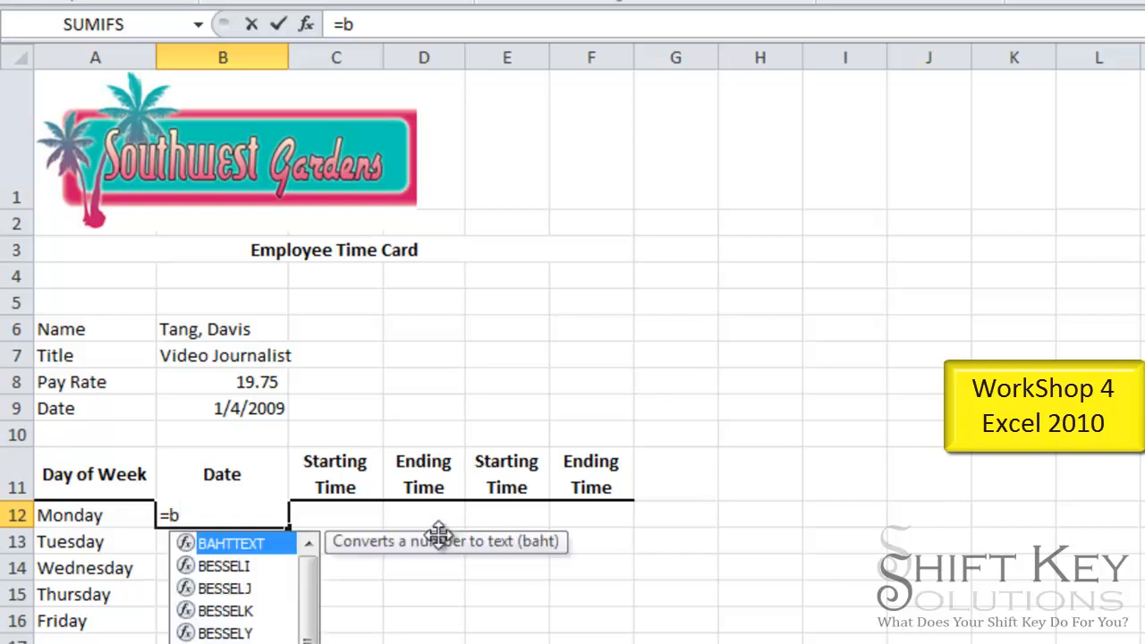
type("9+1")
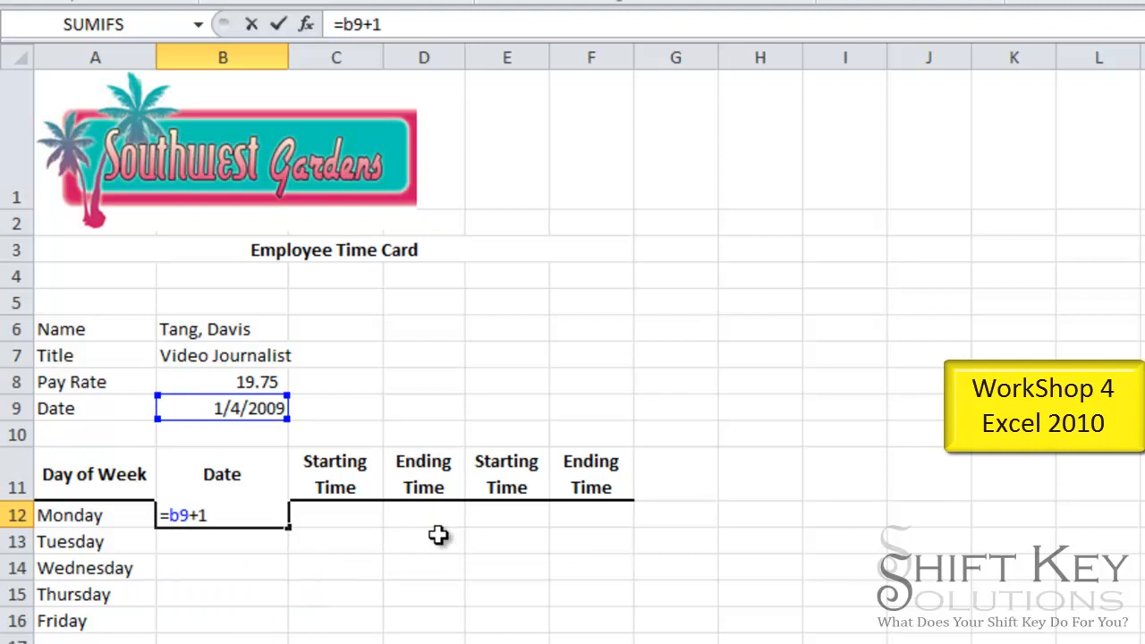
key("Return")
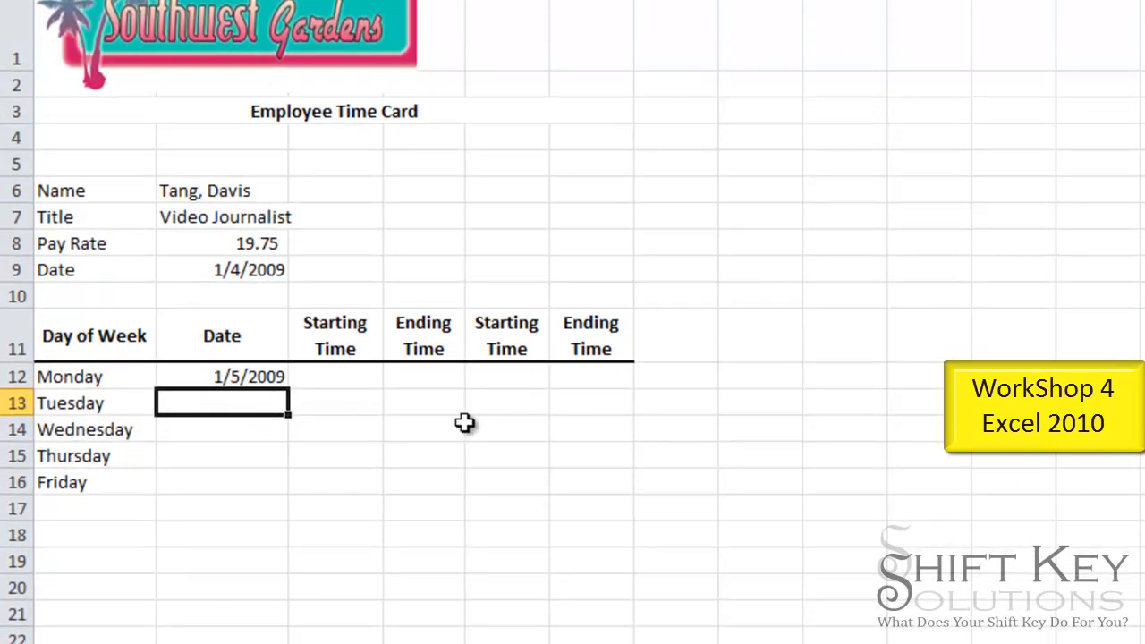
Enter =b12+1 in cell B13 for Tuesday's date and fill the formula down through Friday in B16
type("=b")
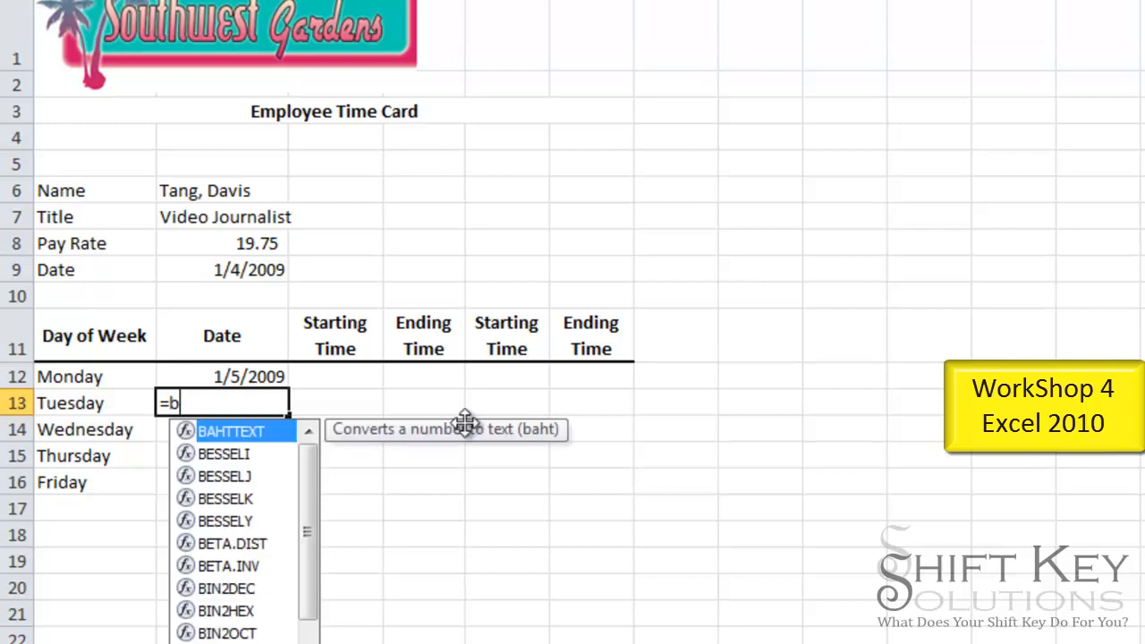
type("12+1")
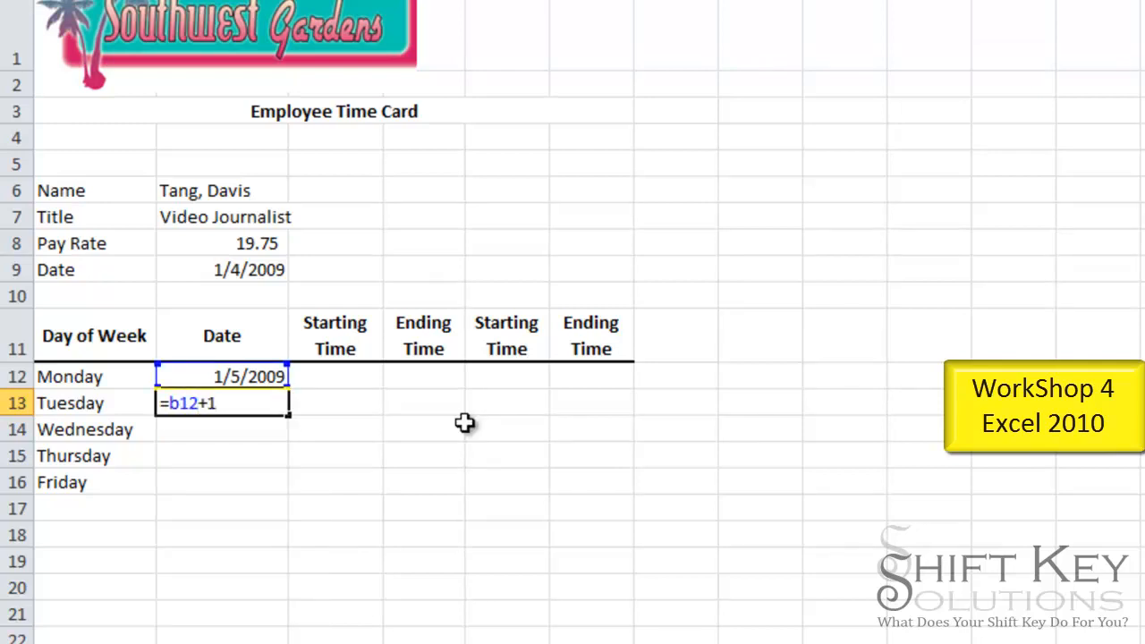
key("Return")
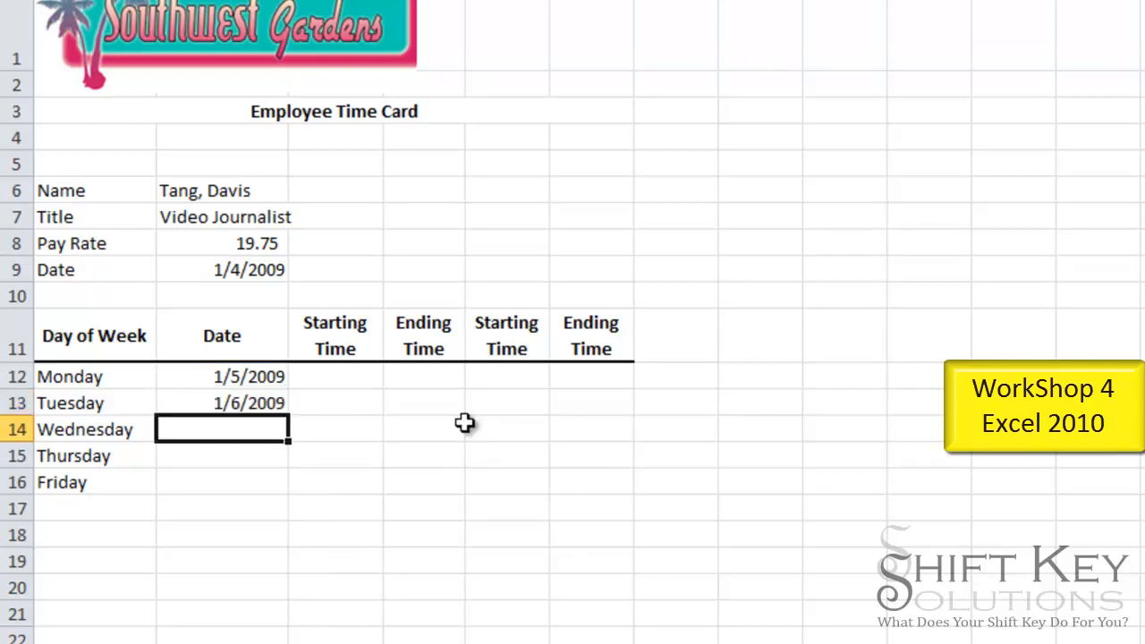
left_click(237, 403)
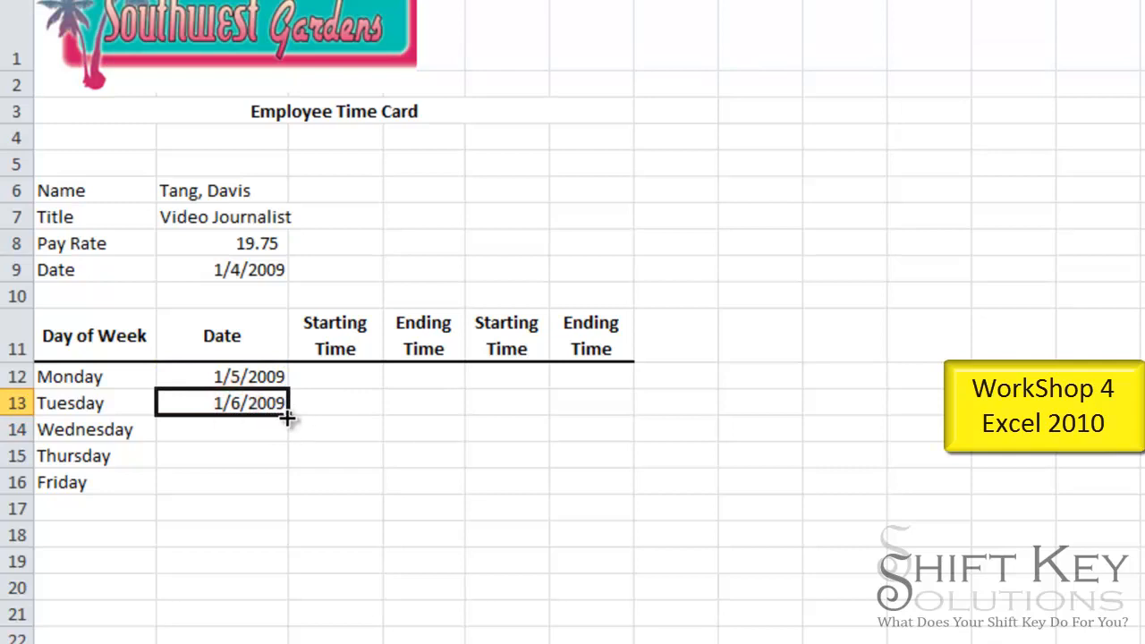
left_click_drag(288, 416, 288, 488)
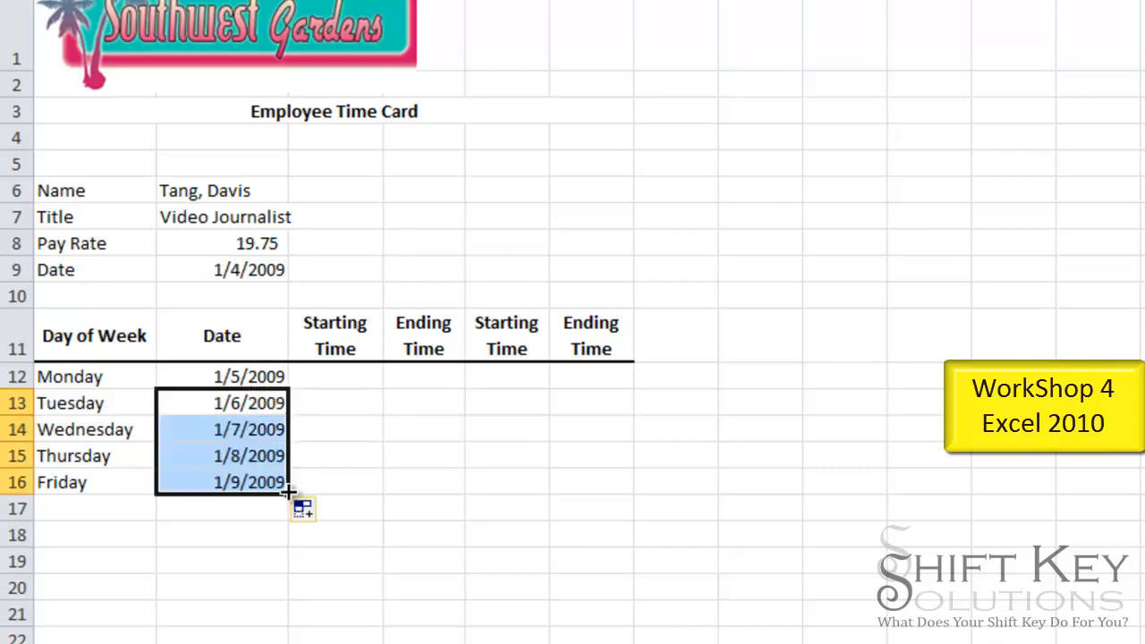
left_click(241, 376)
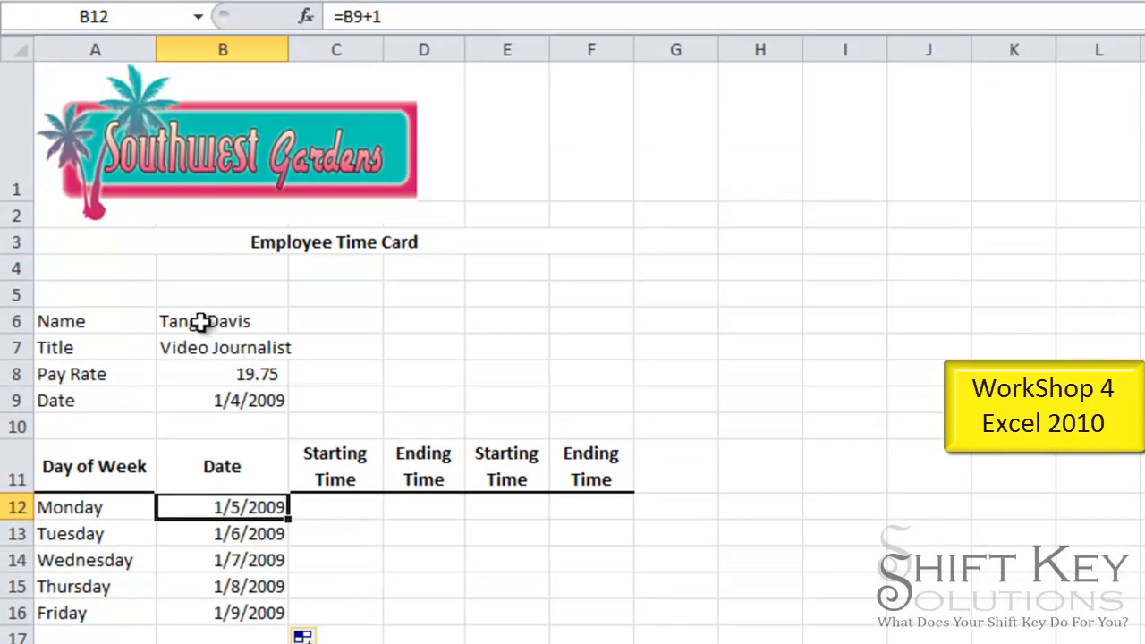
Merge cells B6:C6 and B9:C9 with the Merge Across option and check the merged name and date cells
left_click_drag(200, 321, 319, 320)
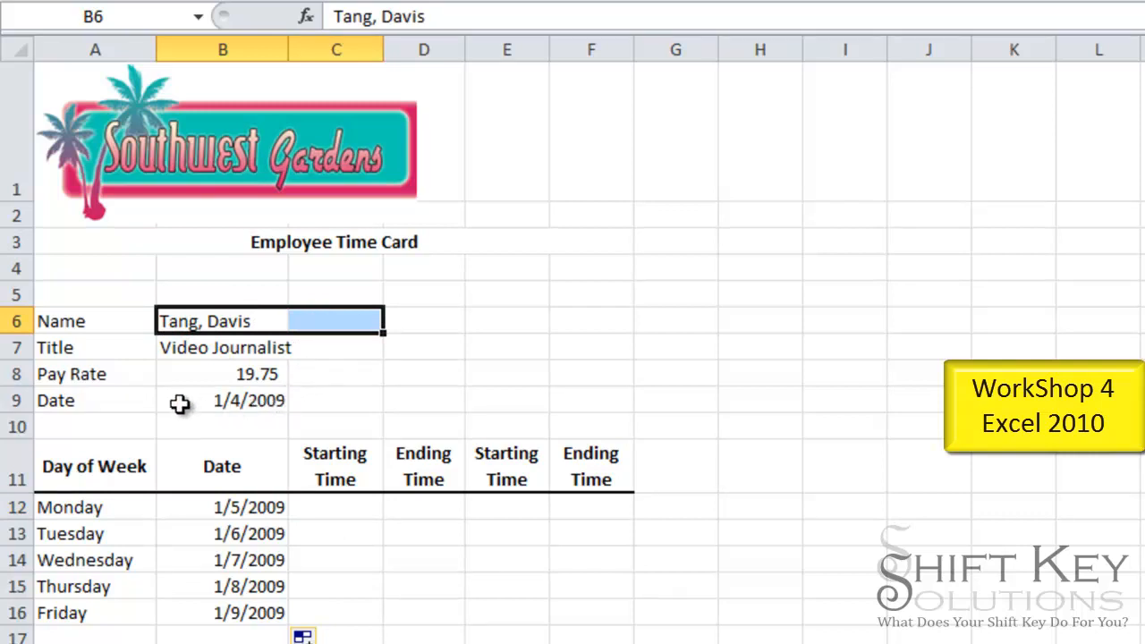
left_click_drag(180, 404, 318, 402)
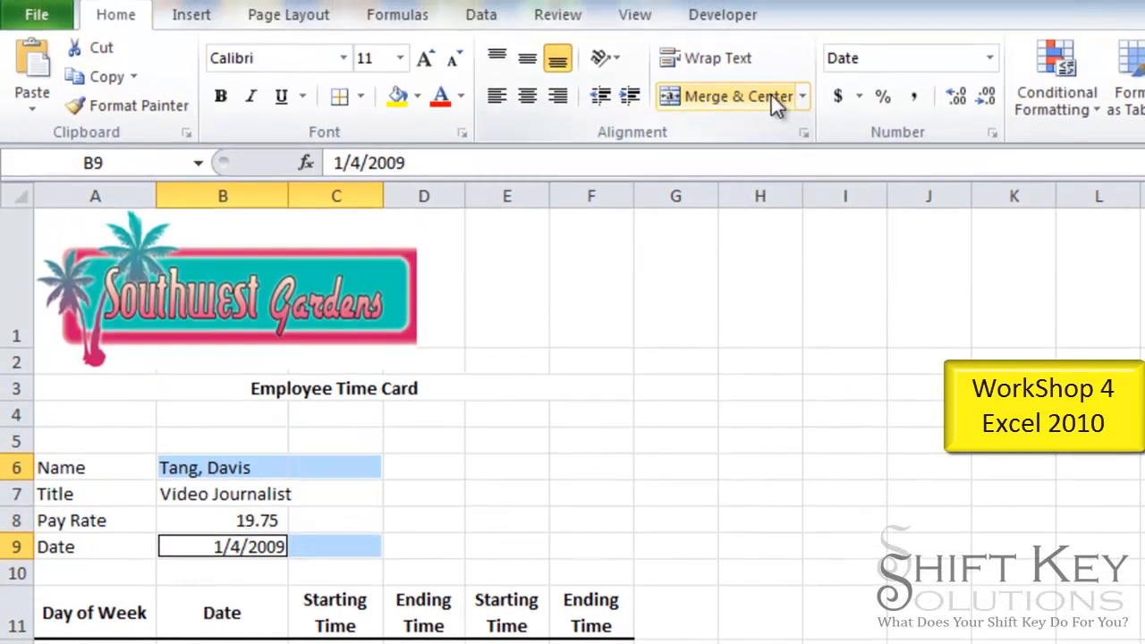
left_click(803, 96)
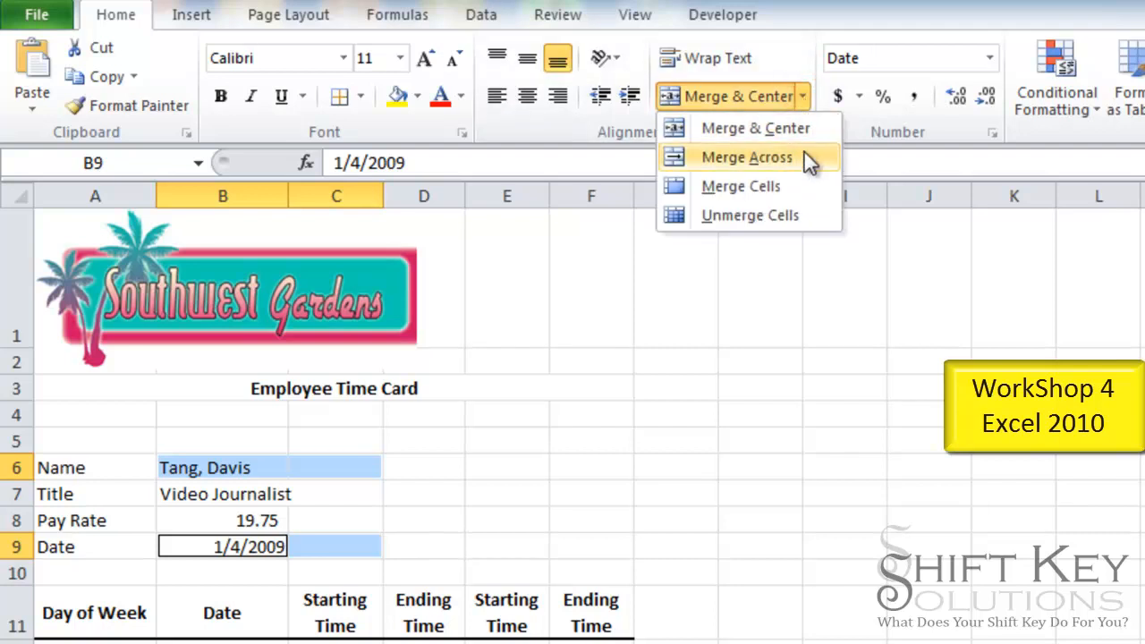
left_click(741, 156)
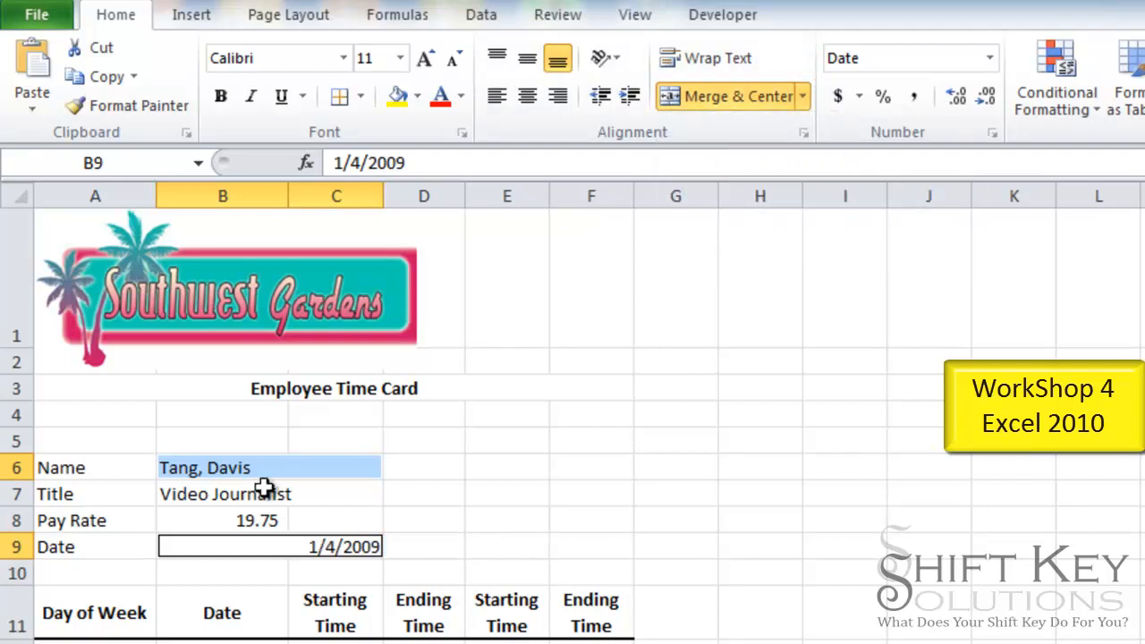
left_click(298, 467)
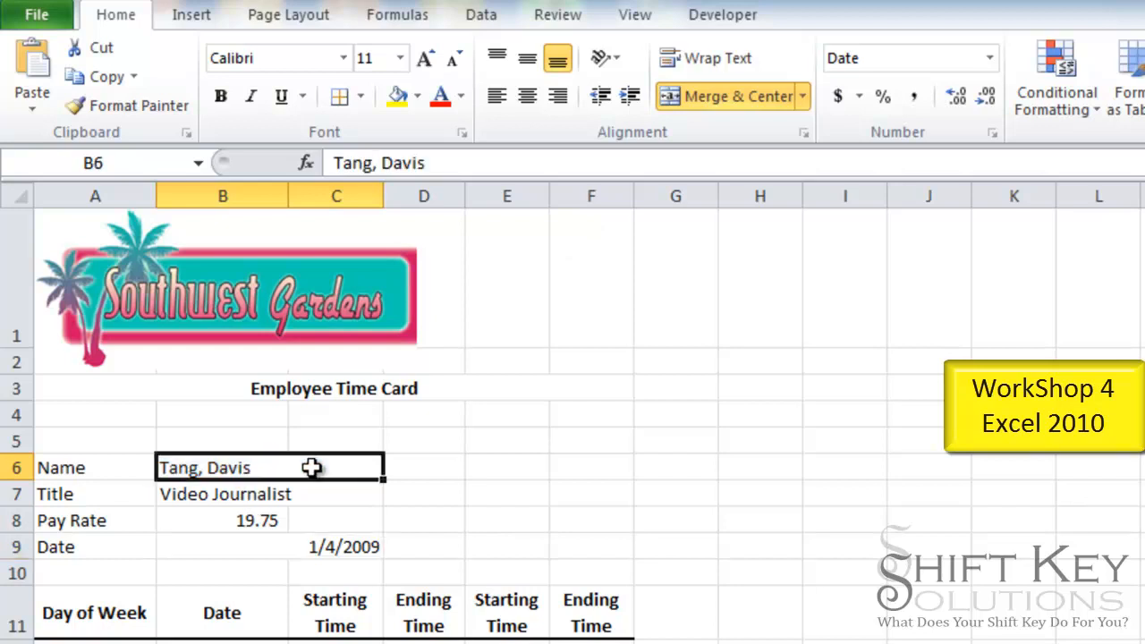
left_click(271, 554)
left_click(272, 468)
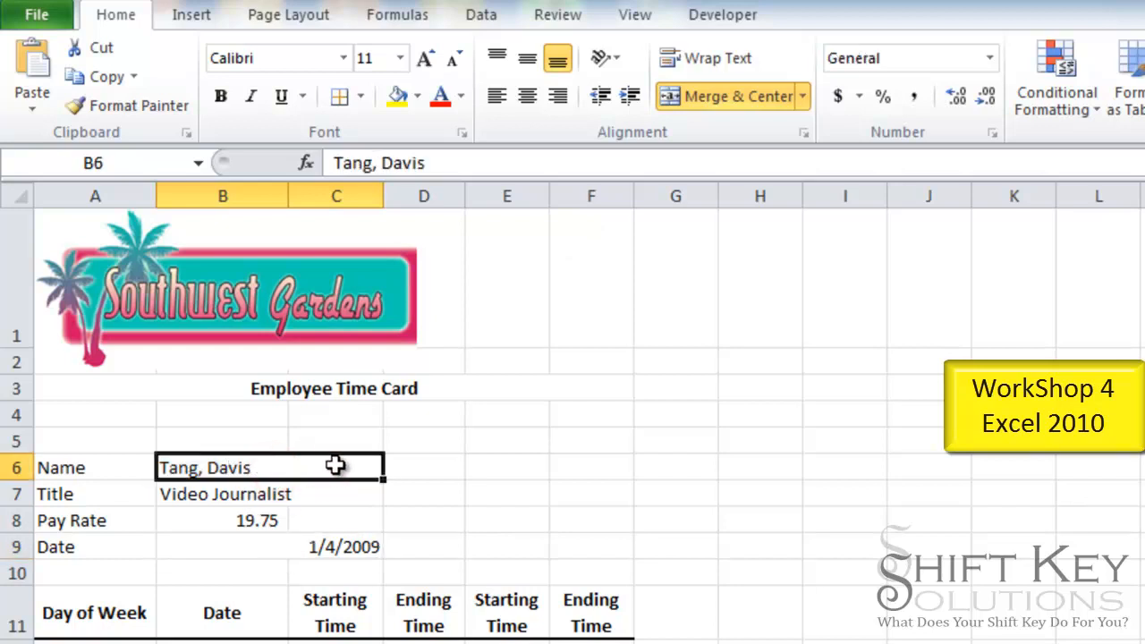
Format the date in merged cell B9 with the "March 14, 2001" date type and Left (Indent) horizontal alignment
left_click(273, 553)
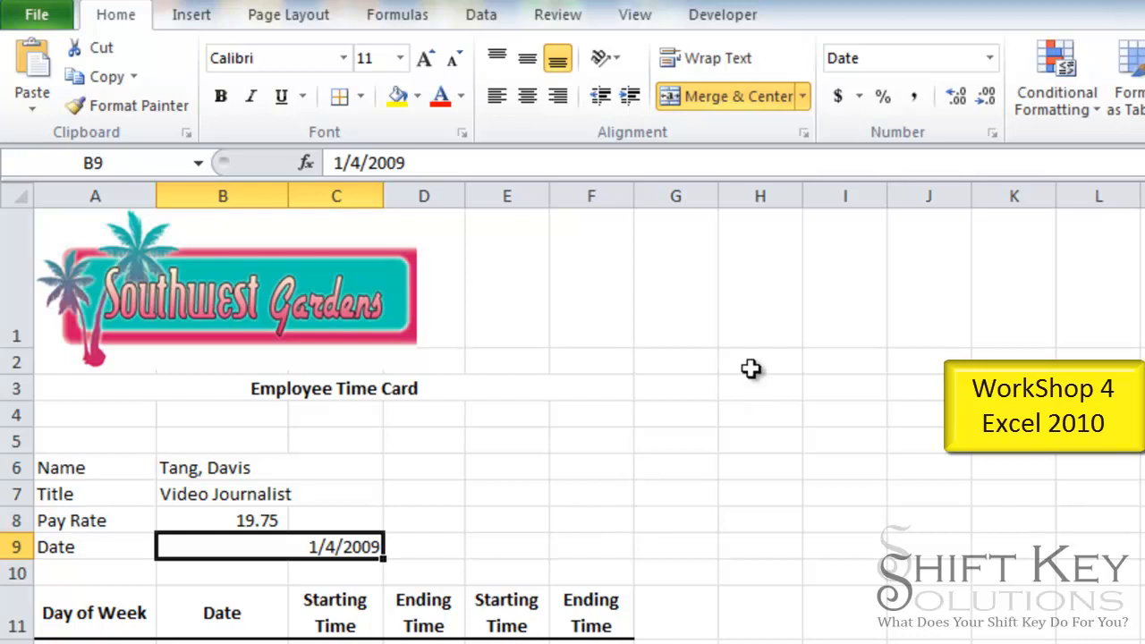
left_click(995, 136)
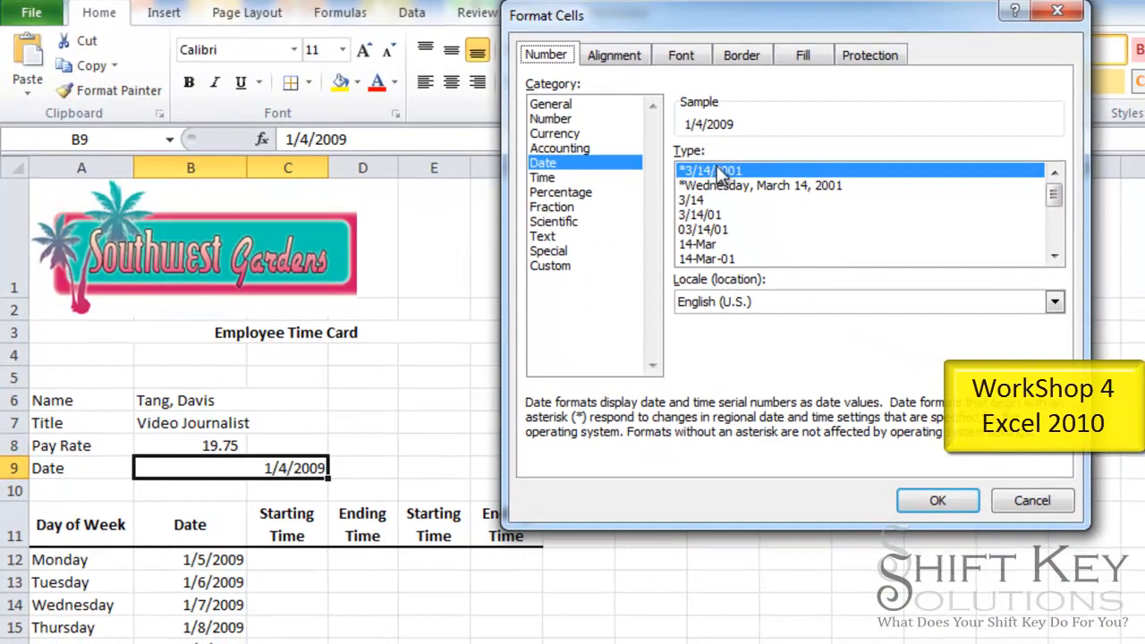
scroll(753, 214, "down", 1)
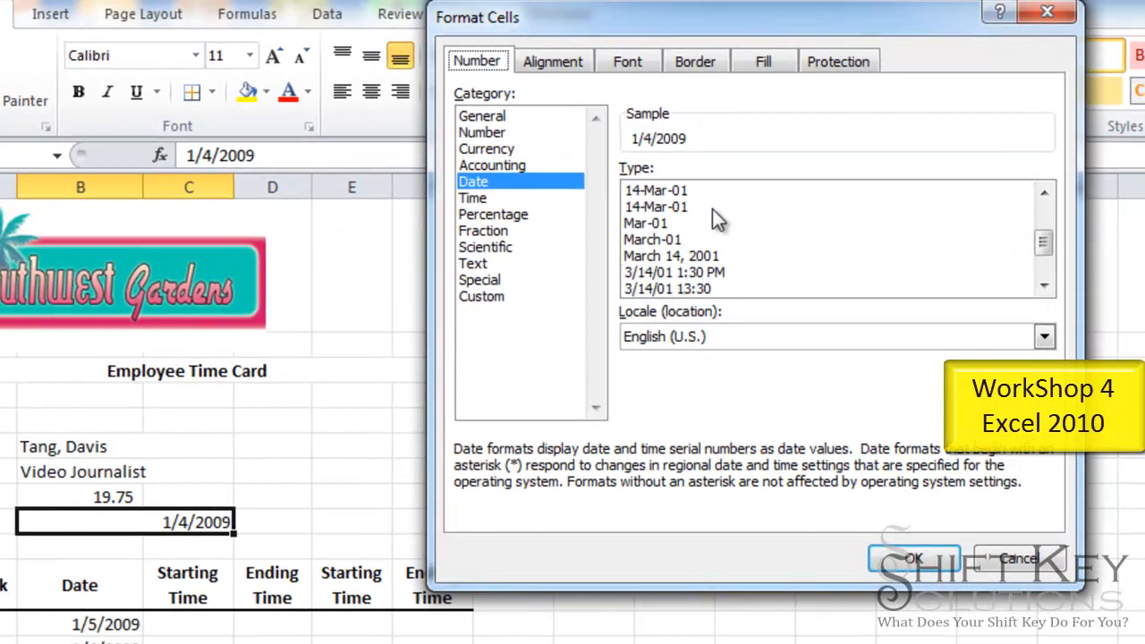
left_click(680, 256)
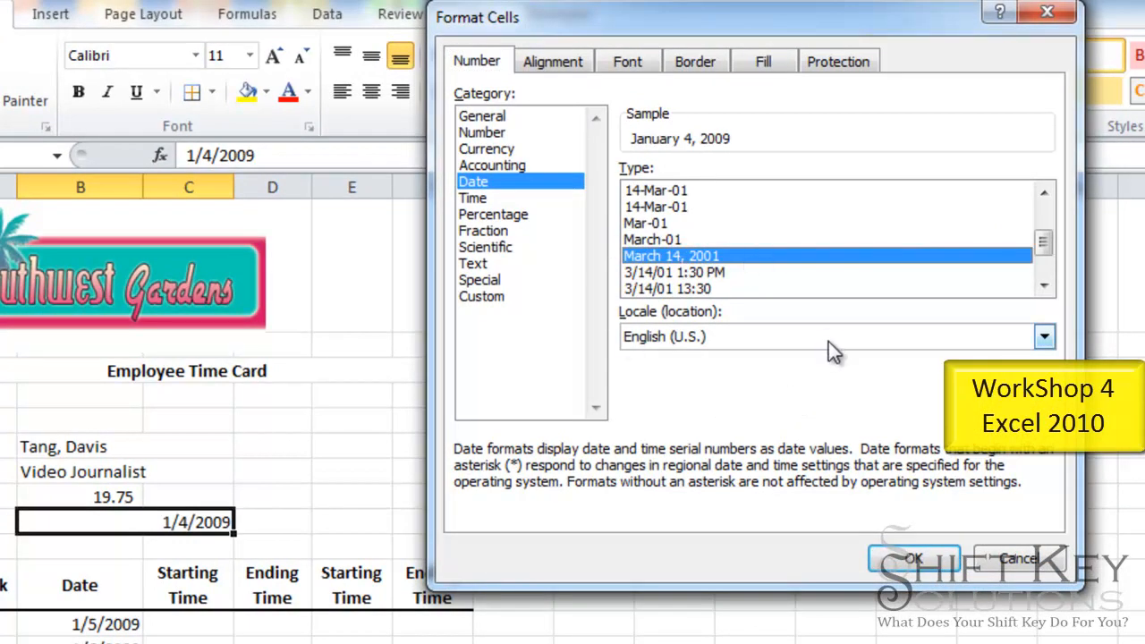
left_click(552, 62)
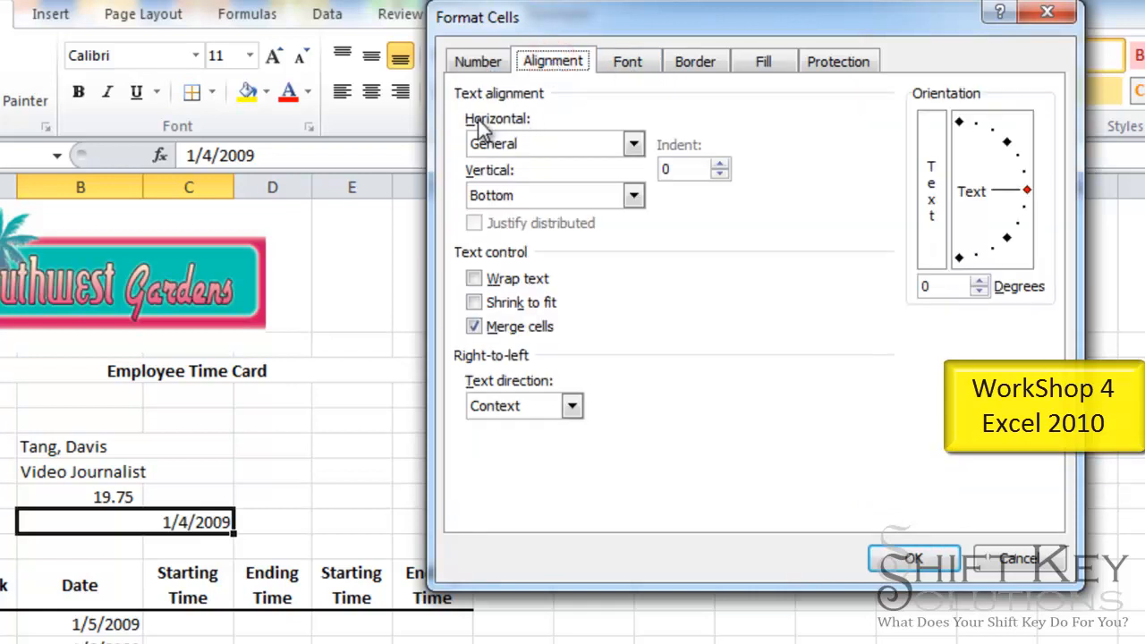
left_click(633, 144)
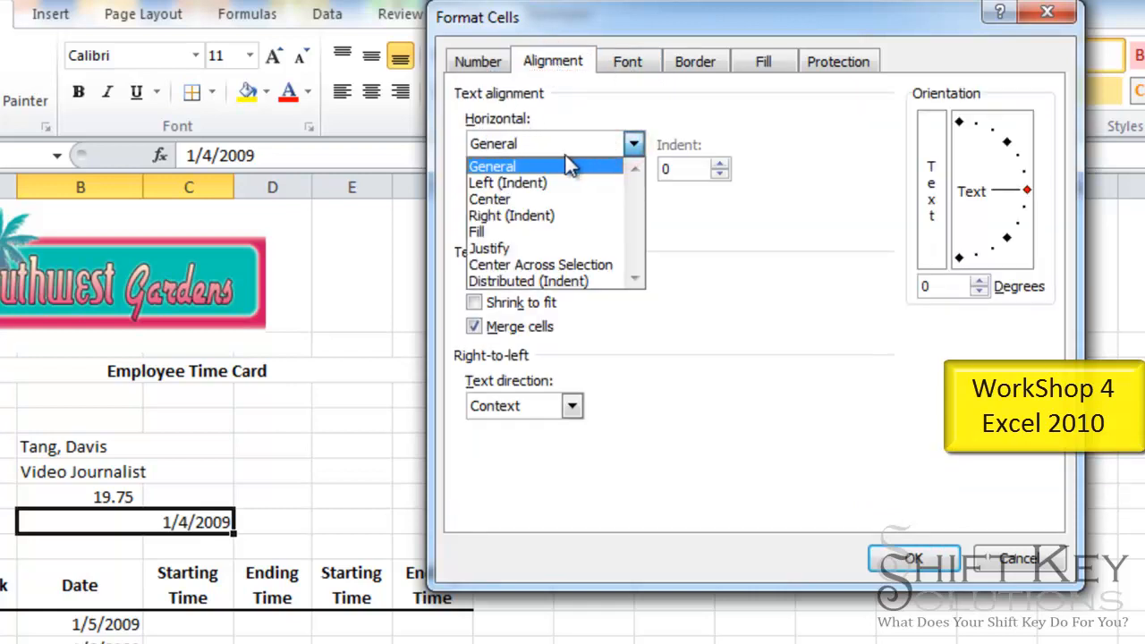
left_click(517, 183)
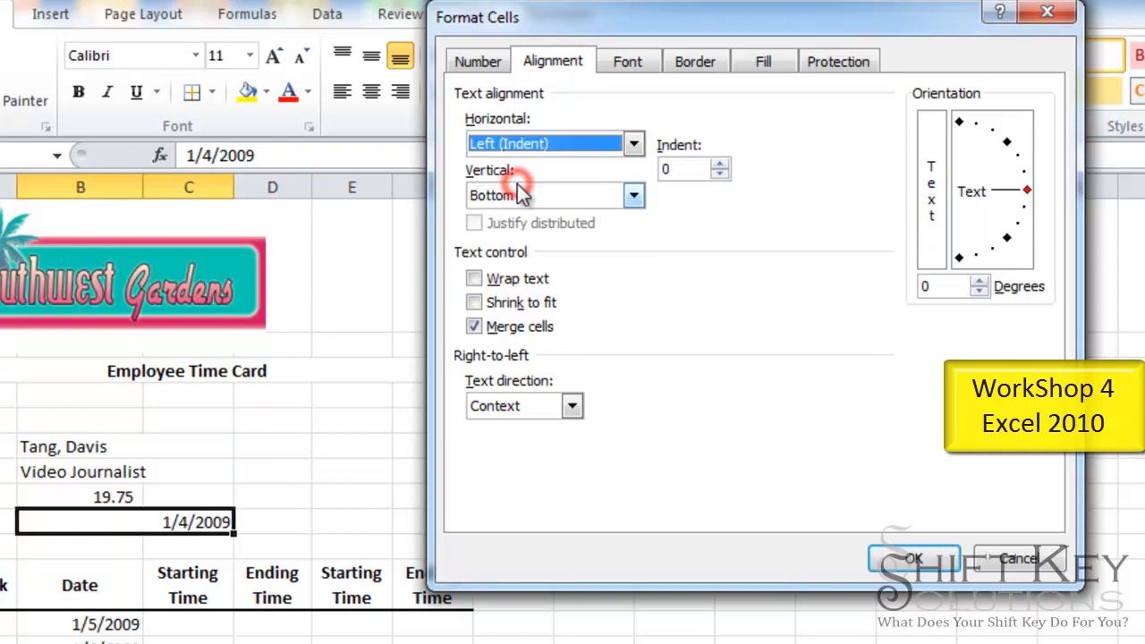
left_click(924, 551)
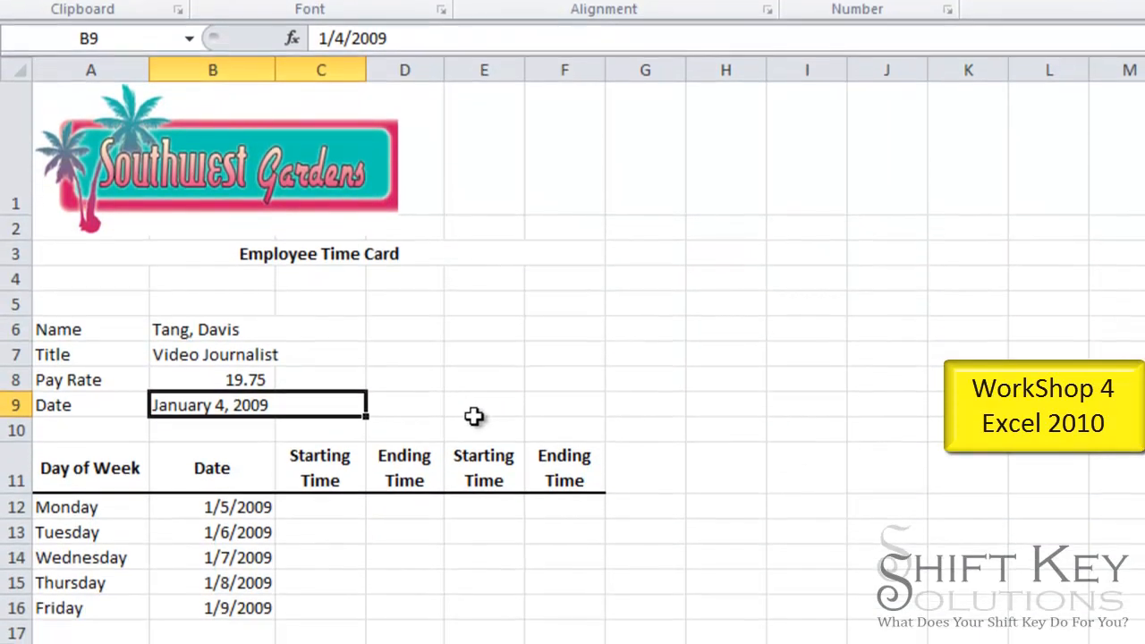
Fill the input cells B6, B9 and C12:F16 with the light olive green theme color
left_click(273, 329)
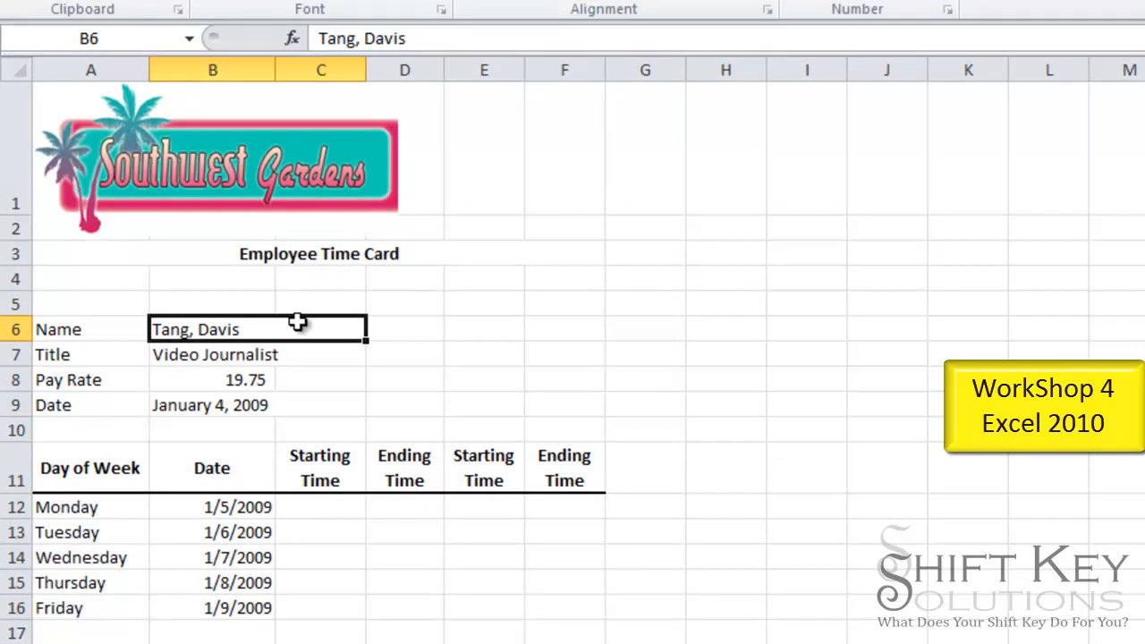
left_click(209, 407, "ctrl")
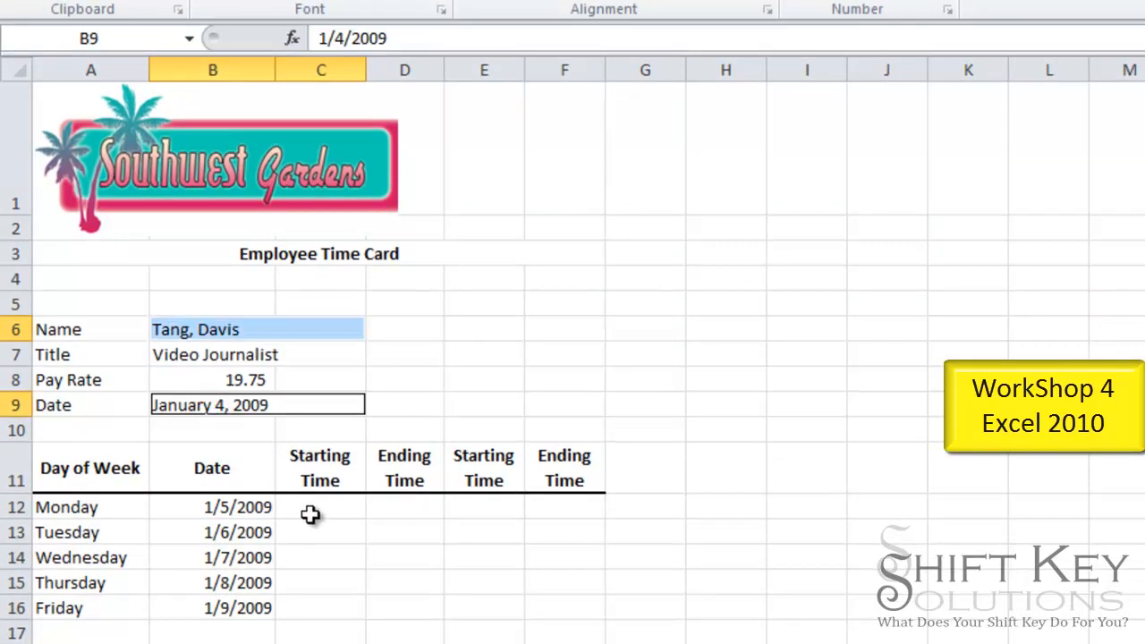
left_click(312, 510, "ctrl")
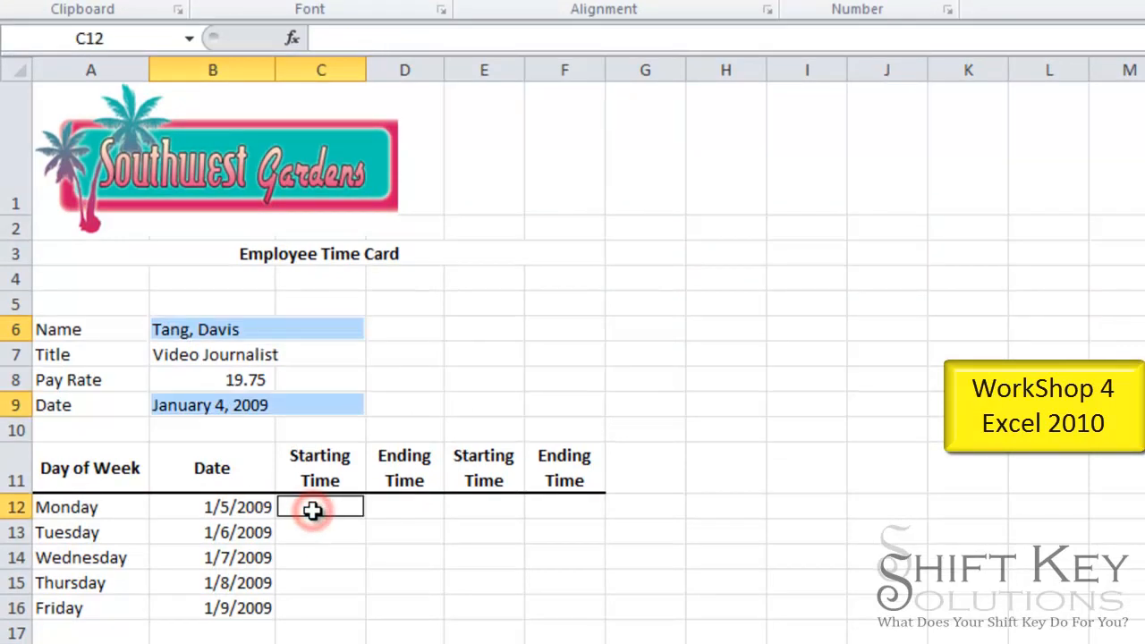
left_click_drag(312, 510, 569, 617)
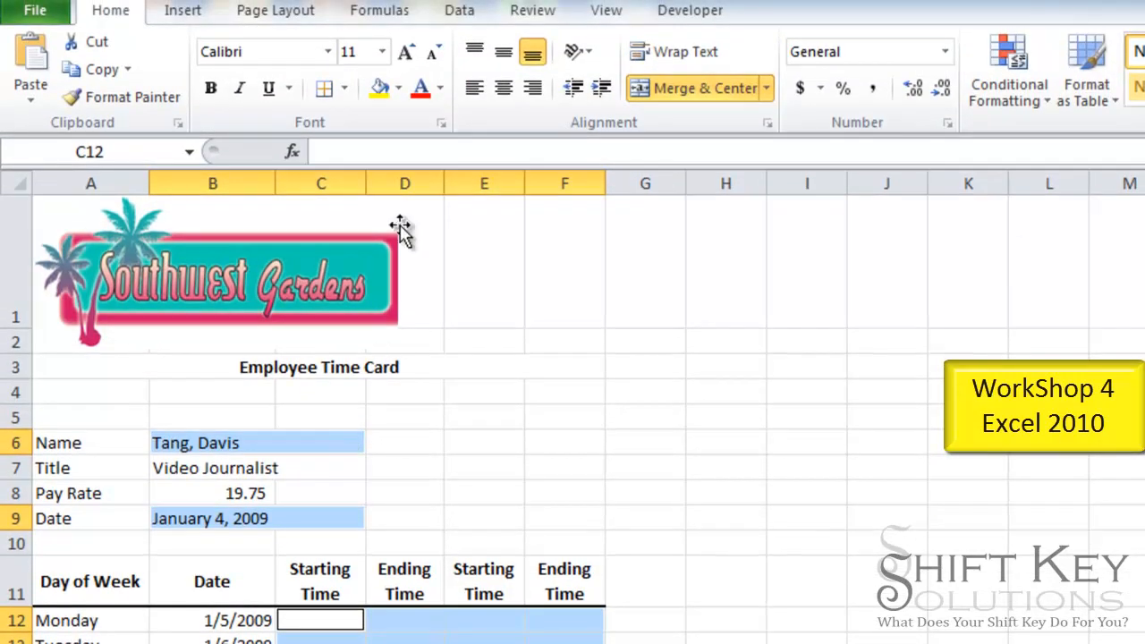
left_click(396, 94)
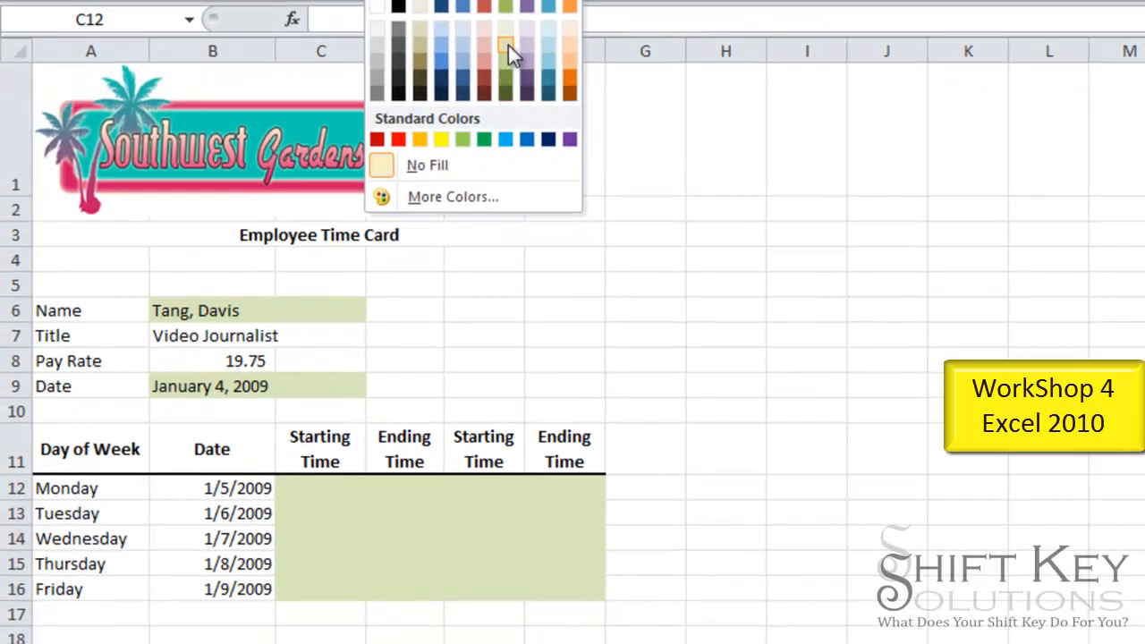
left_click(506, 43)
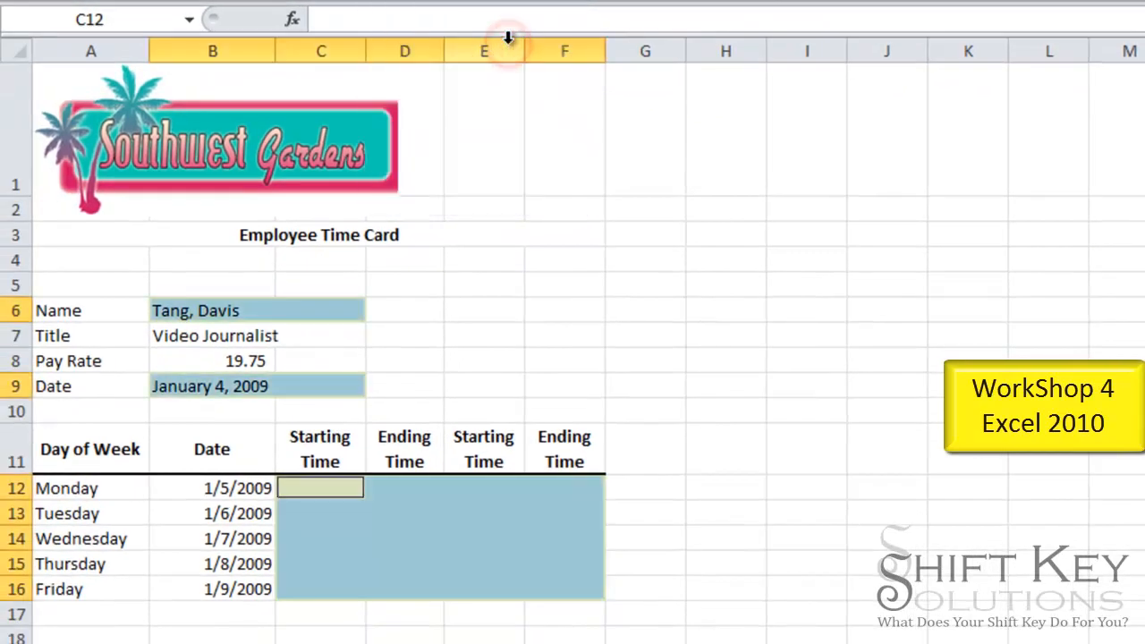
Copy the range A4:E21 from Sheet3
left_click(316, 335)
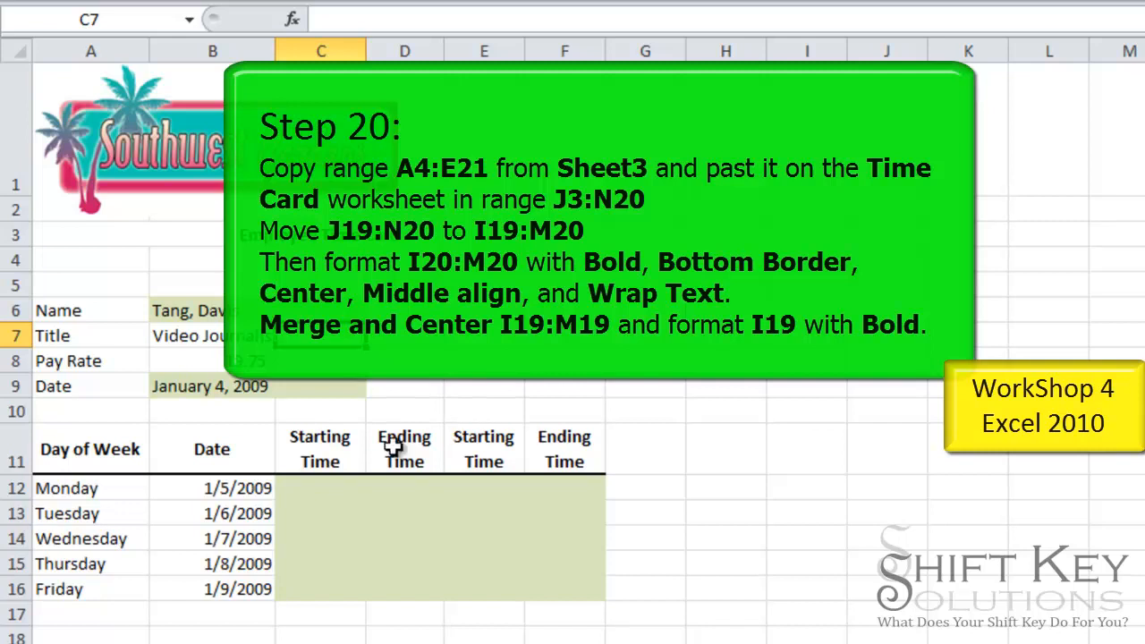
left_click(206, 642)
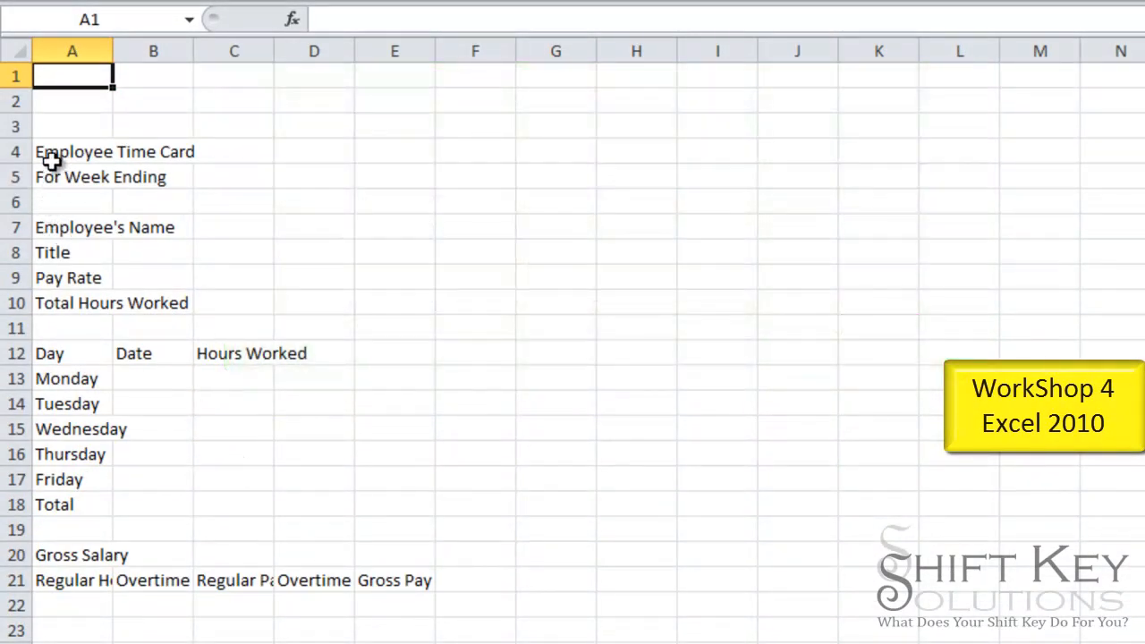
left_click_drag(51, 159, 396, 569)
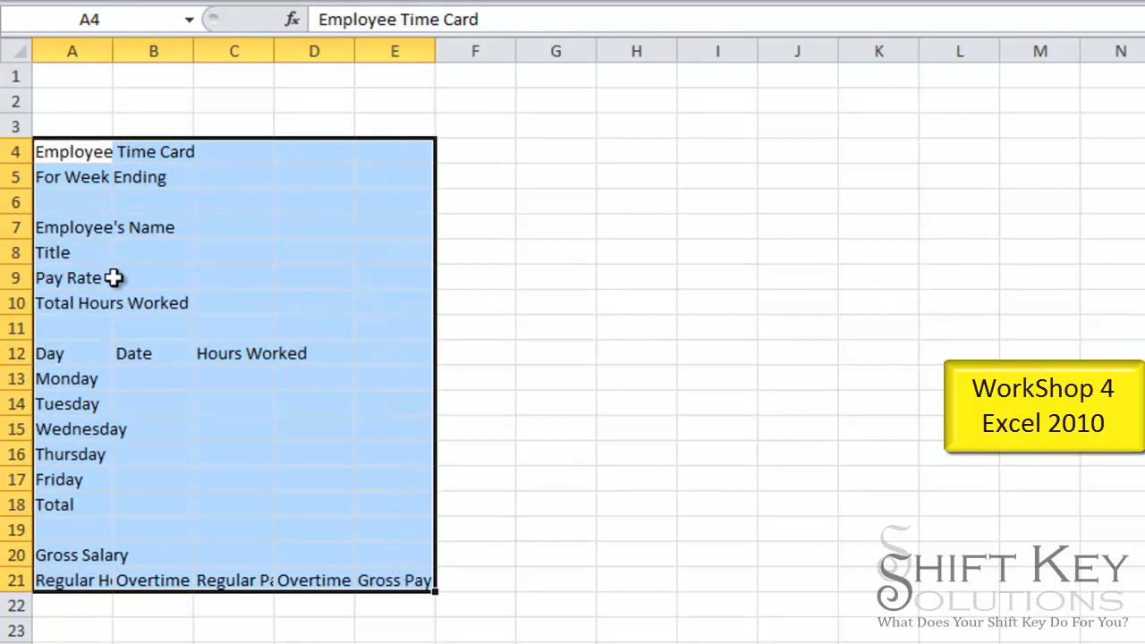
right_click(236, 244)
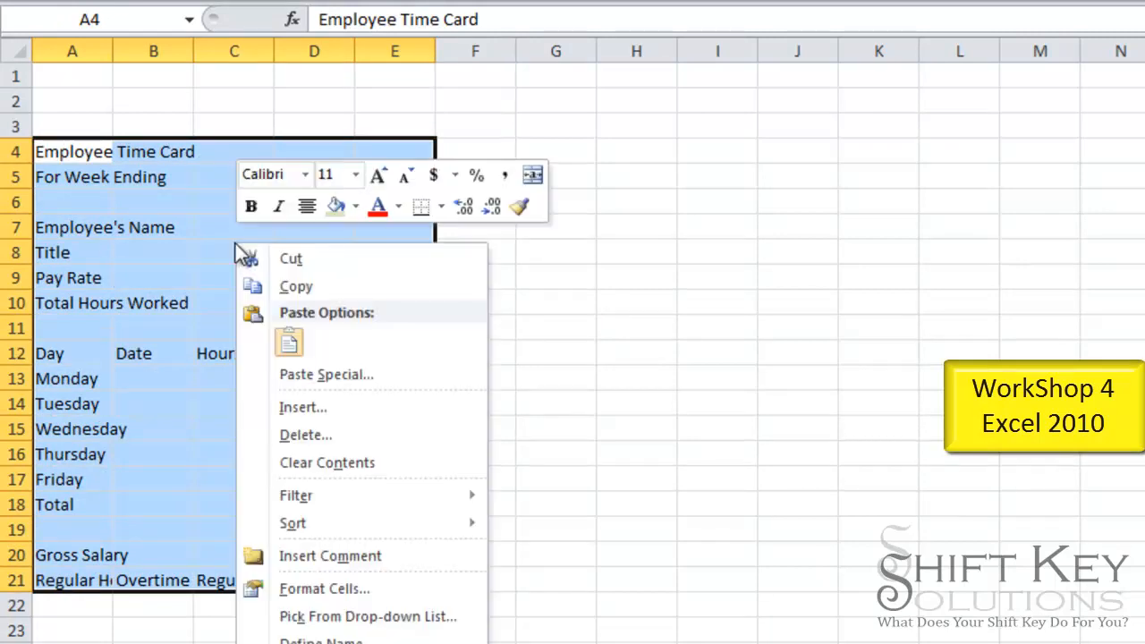
left_click(292, 288)
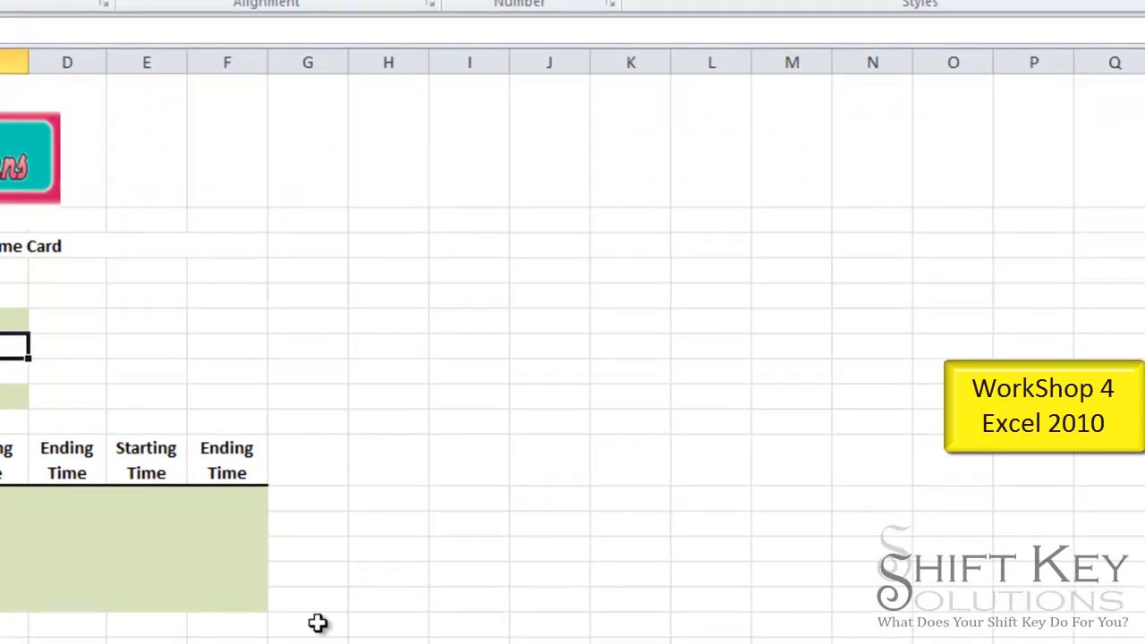
Paste the copied range as values at J3 of the Time Card sheet, then move the Gross Salary block J19:N20 to I19:M20
left_click(552, 245)
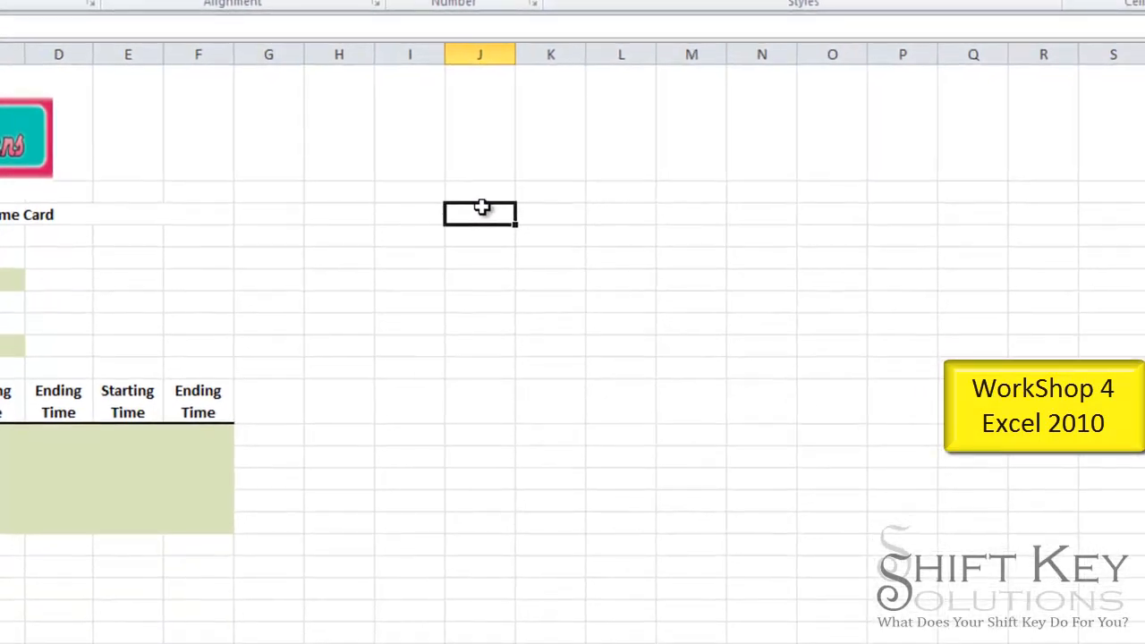
mouse_move(480, 217)
left_mouse_down()
mouse_move(671, 314)
mouse_move(754, 453)
mouse_move(758, 619)
mouse_move(634, 310)
mouse_move(500, 233)
mouse_move(497, 217)
left_mouse_up()
right_click(476, 214)
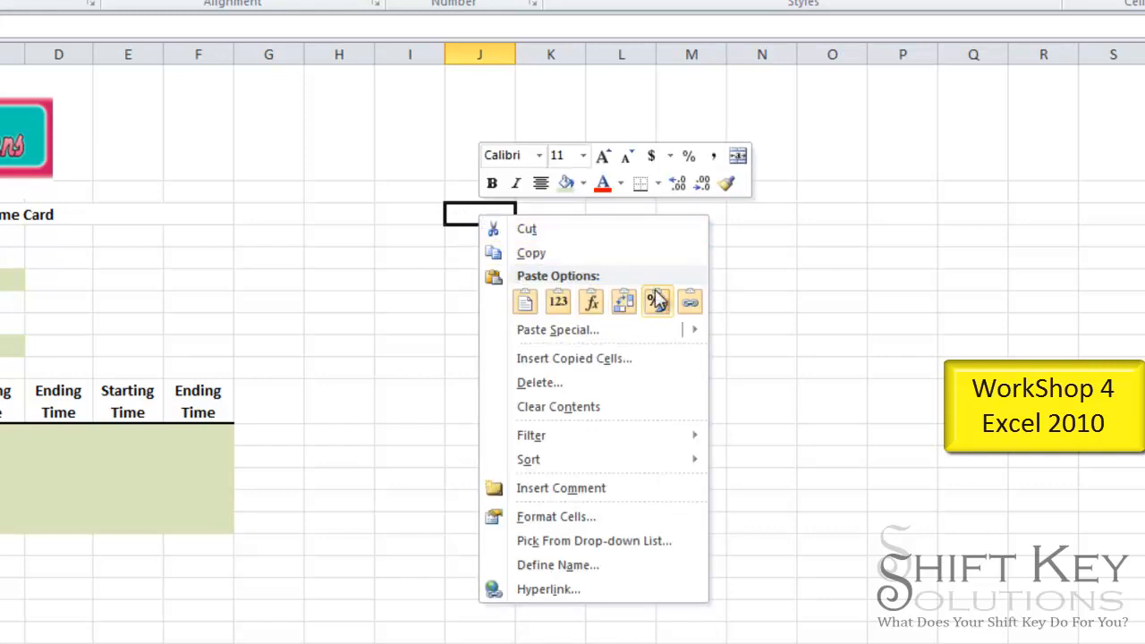
left_click(558, 302)
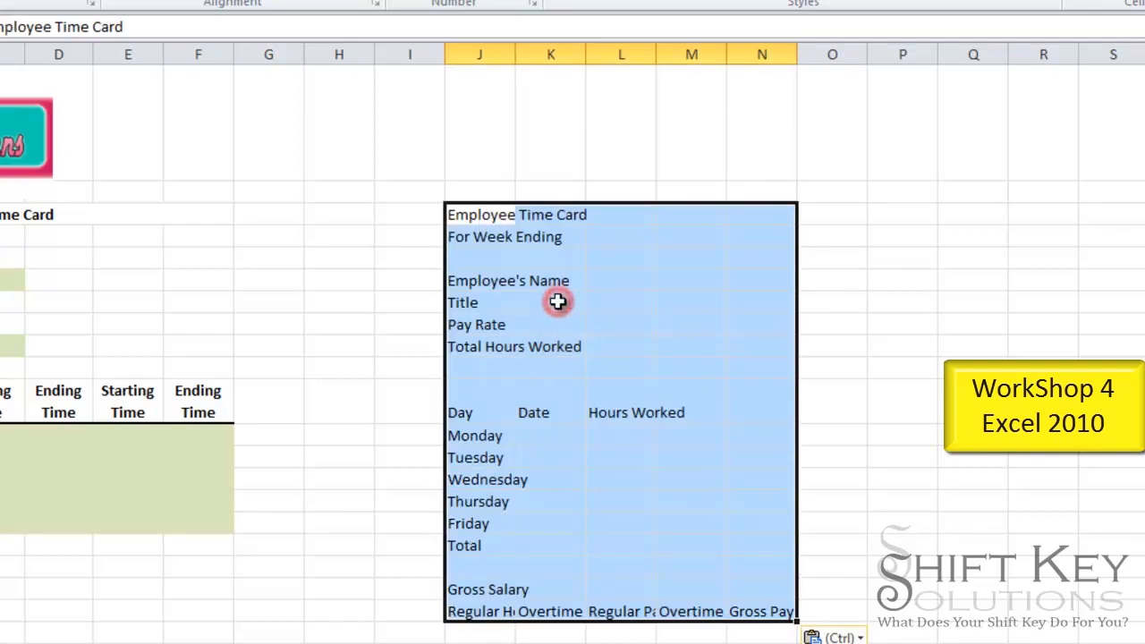
left_click(463, 216)
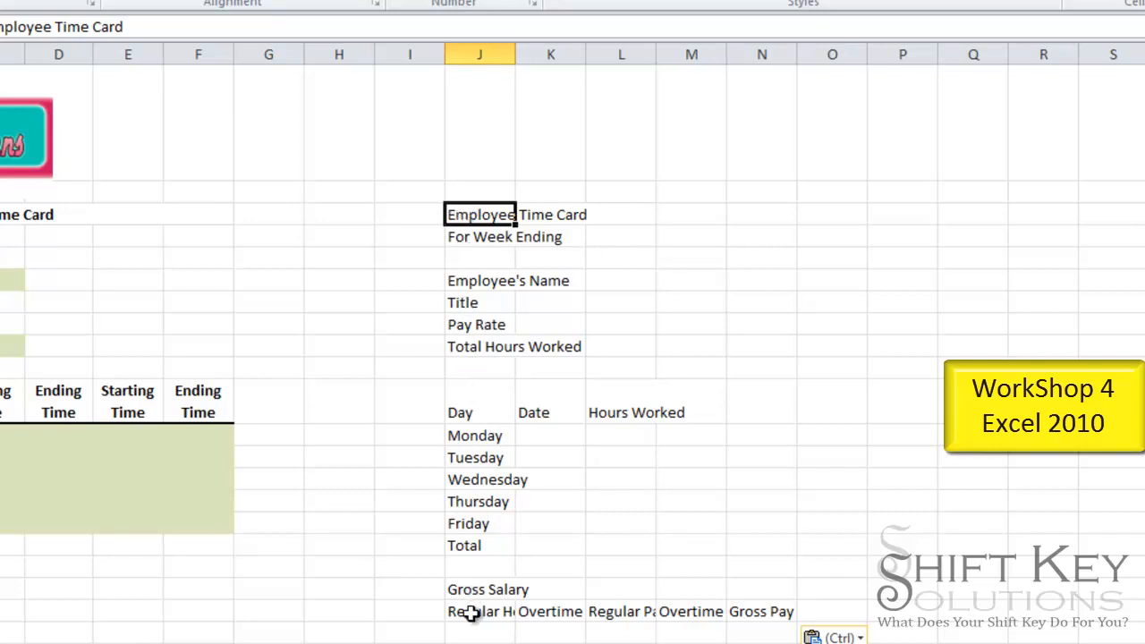
left_click_drag(472, 590, 773, 610)
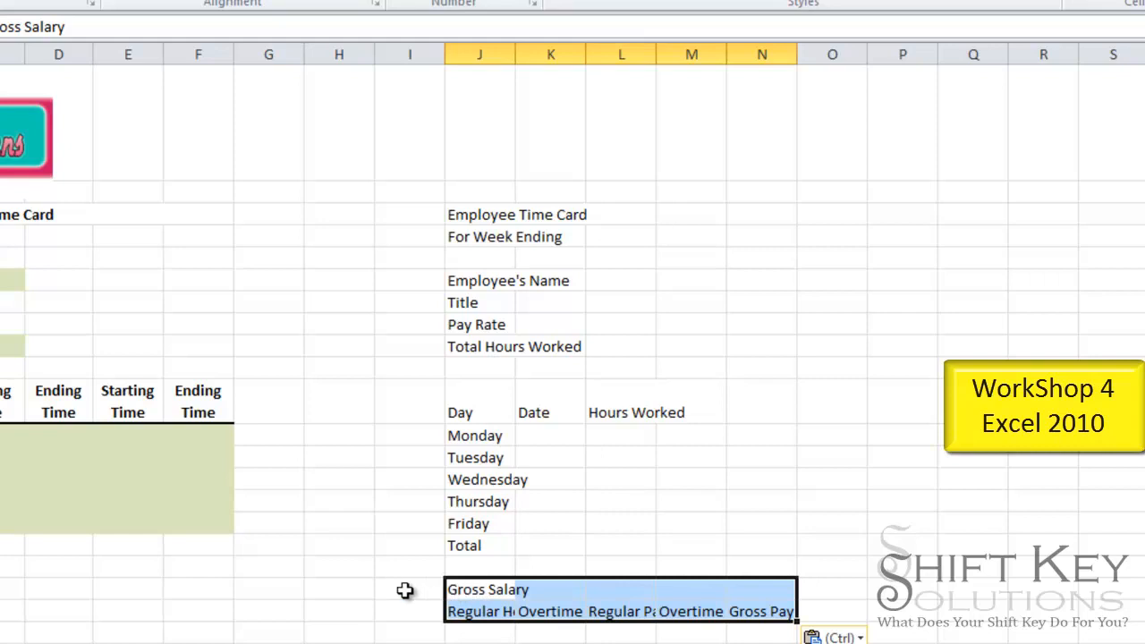
left_click_drag(443, 601, 399, 606)
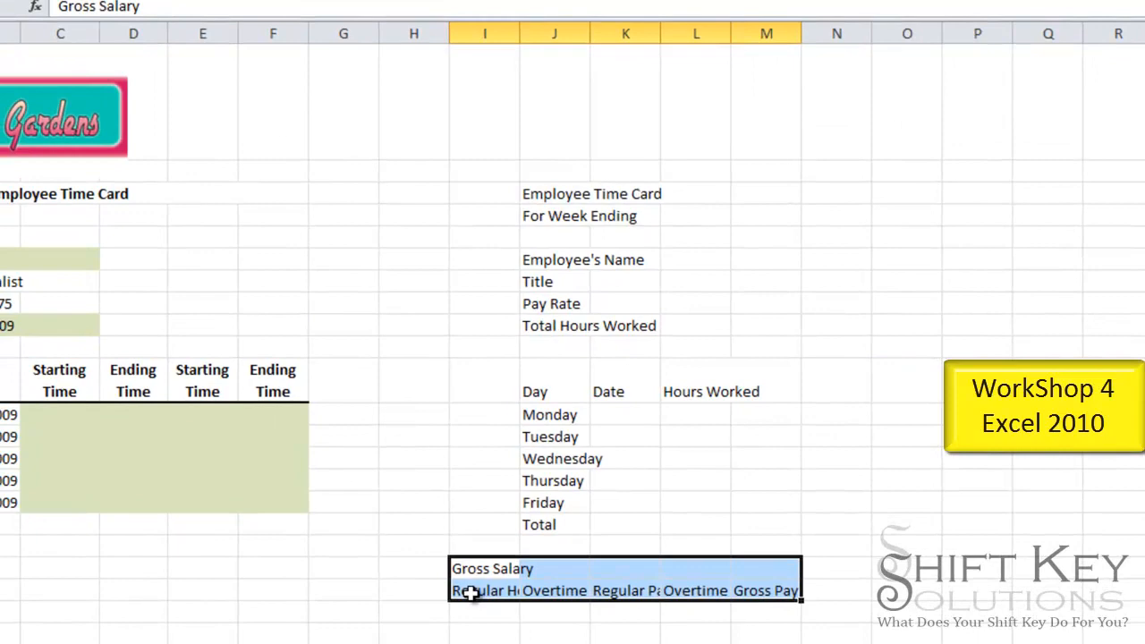
Format the Gross Salary headings in I20:M20 with bold, a bottom border, centered and middle-aligned text, and Wrap Text
left_click_drag(469, 592, 756, 588)
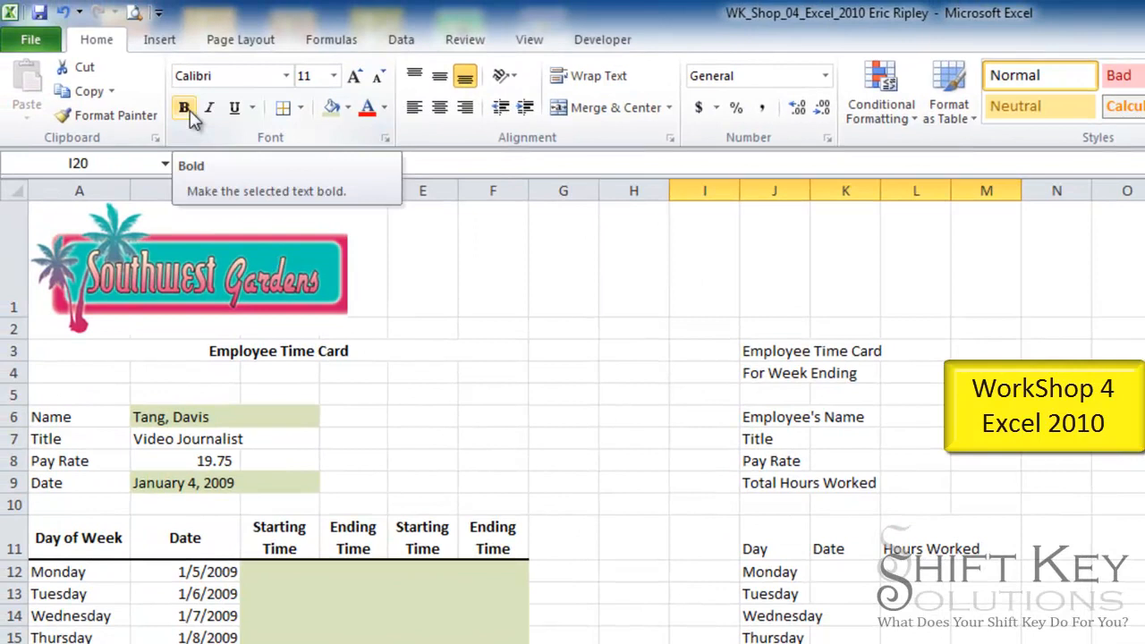
left_click(190, 110)
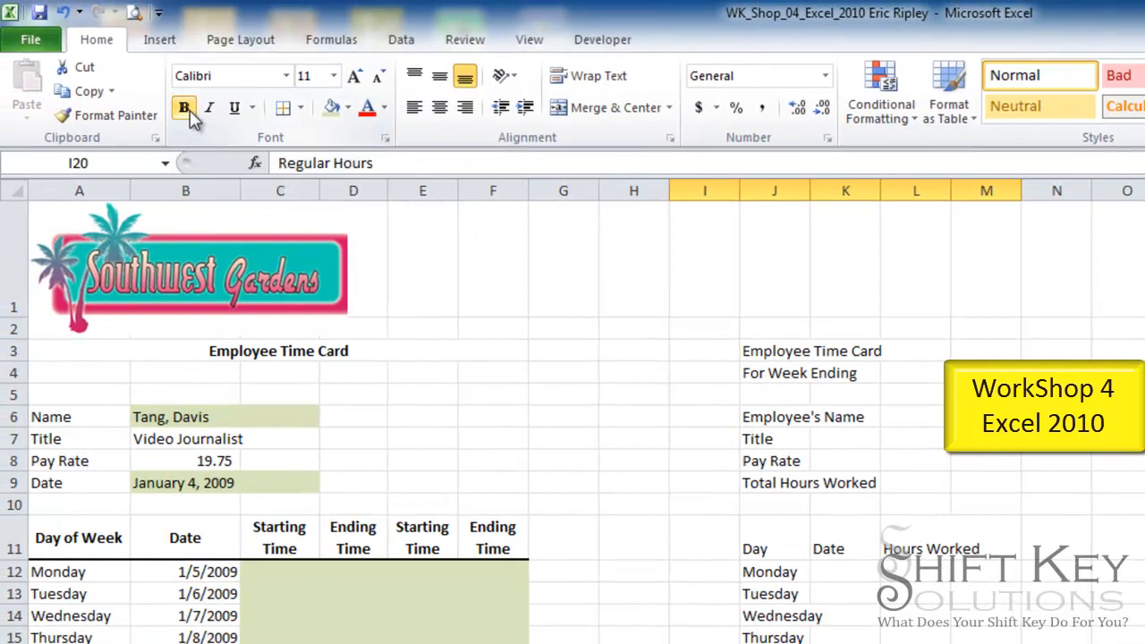
left_click(302, 111)
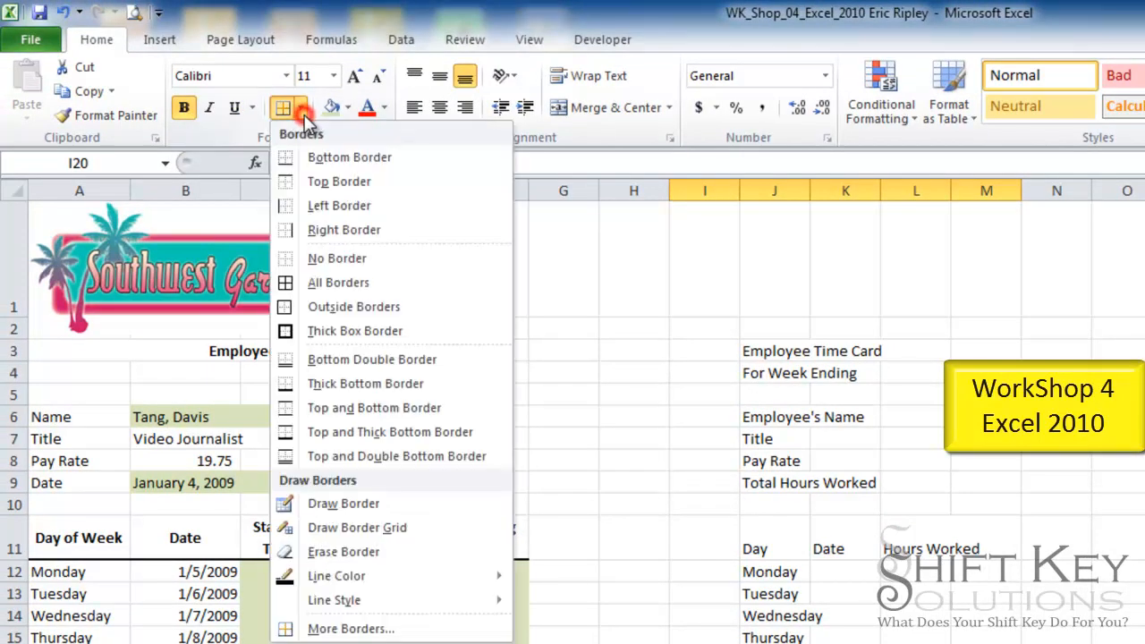
left_click(358, 157)
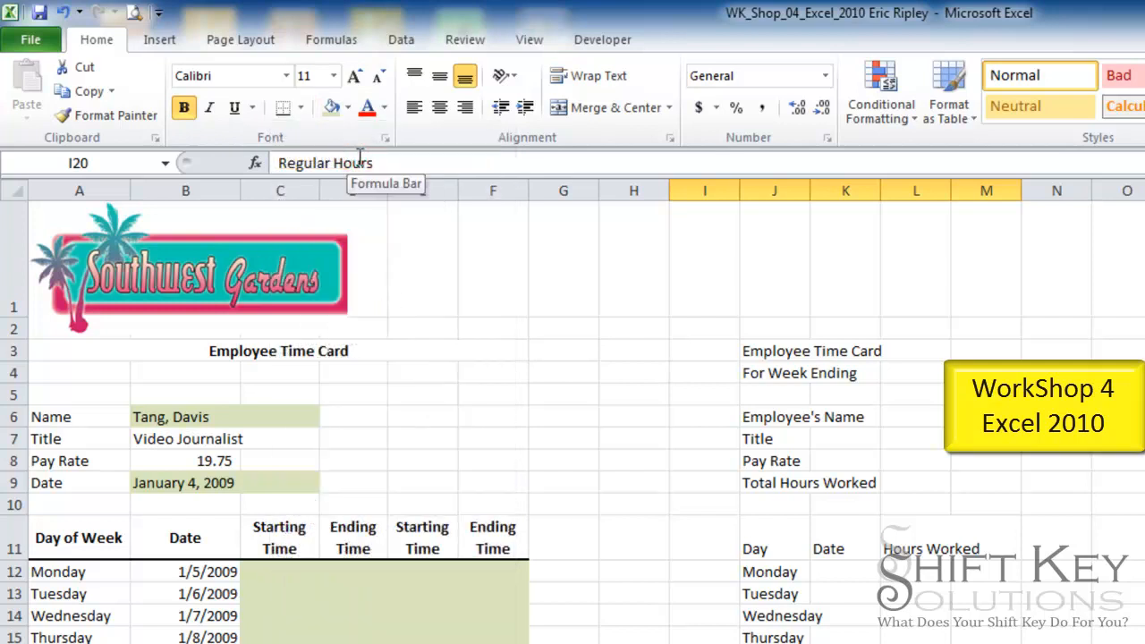
left_click(444, 110)
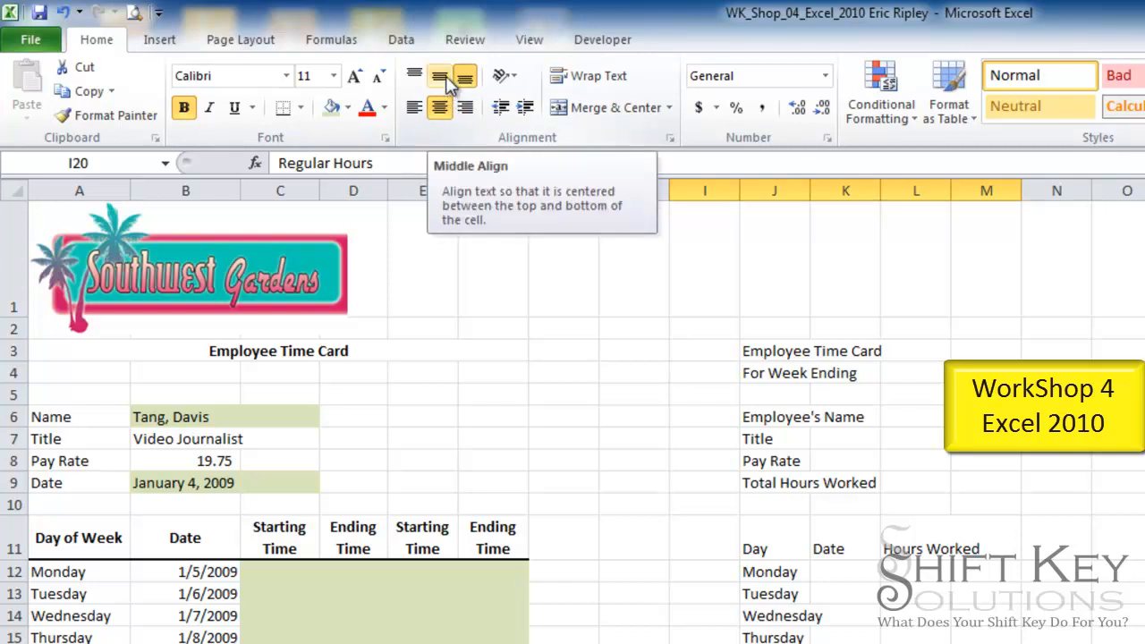
left_click(444, 79)
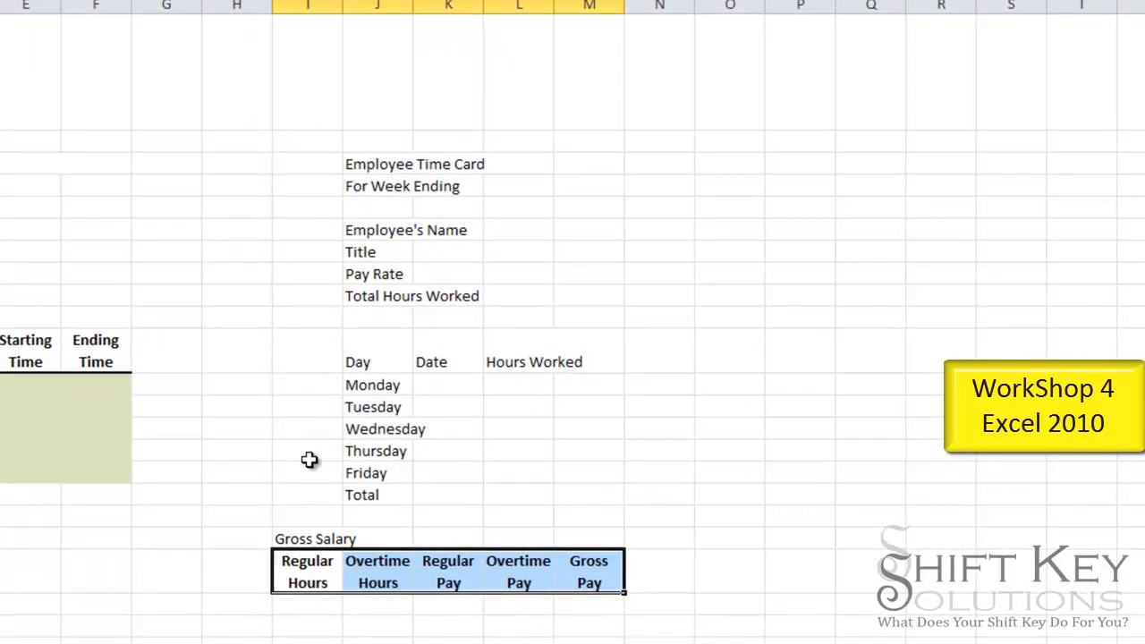
Merge and center the Gross Salary title across I19:M19 and make it bold
left_click(299, 538)
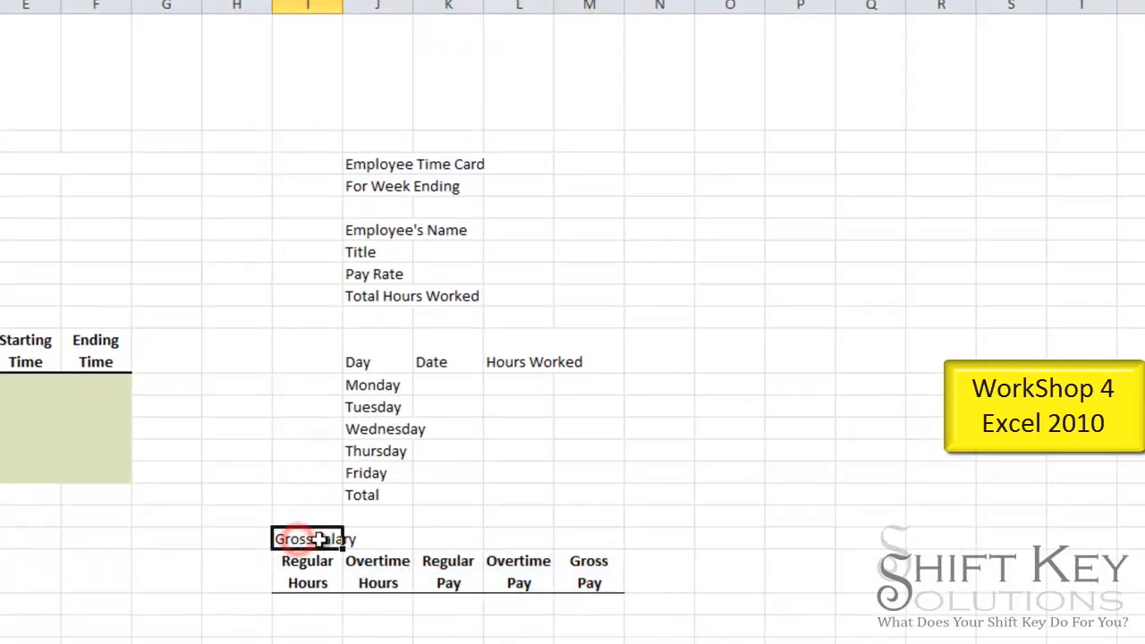
left_click_drag(318, 538, 571, 538)
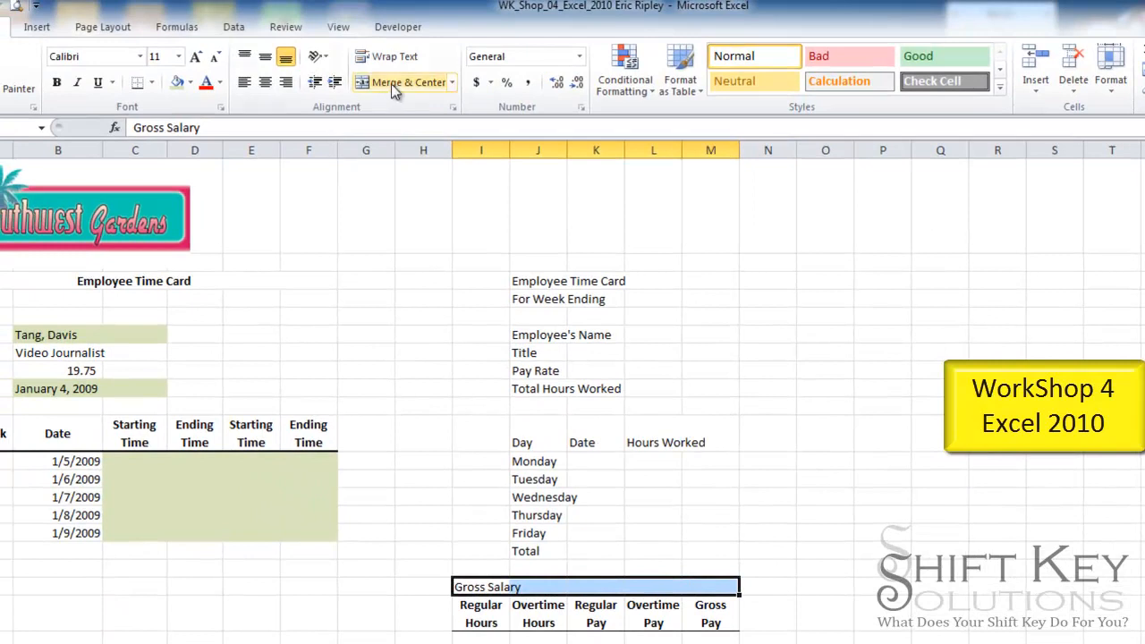
left_click(390, 83)
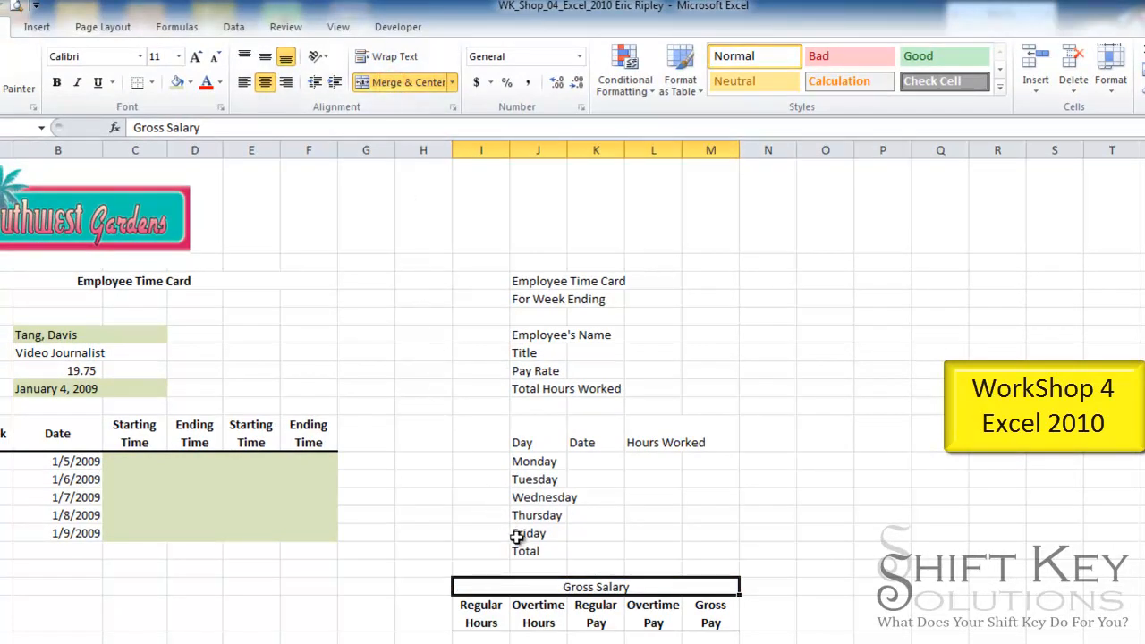
left_click(56, 82)
left_click(472, 567)
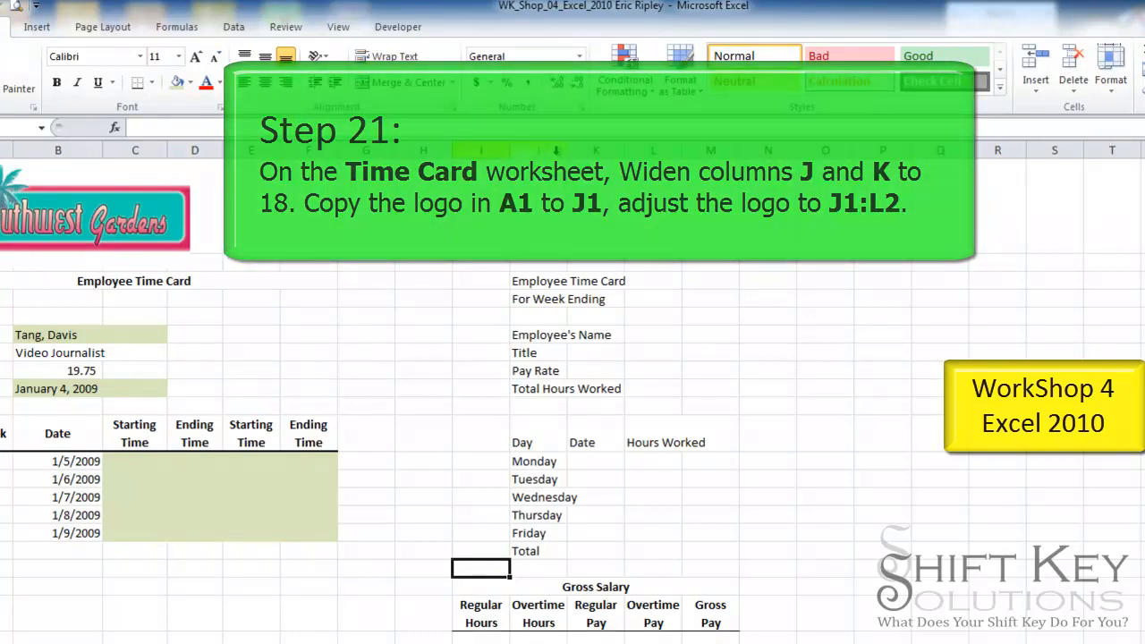
Set the width of columns J and K to 18
left_click_drag(540, 151, 576, 150)
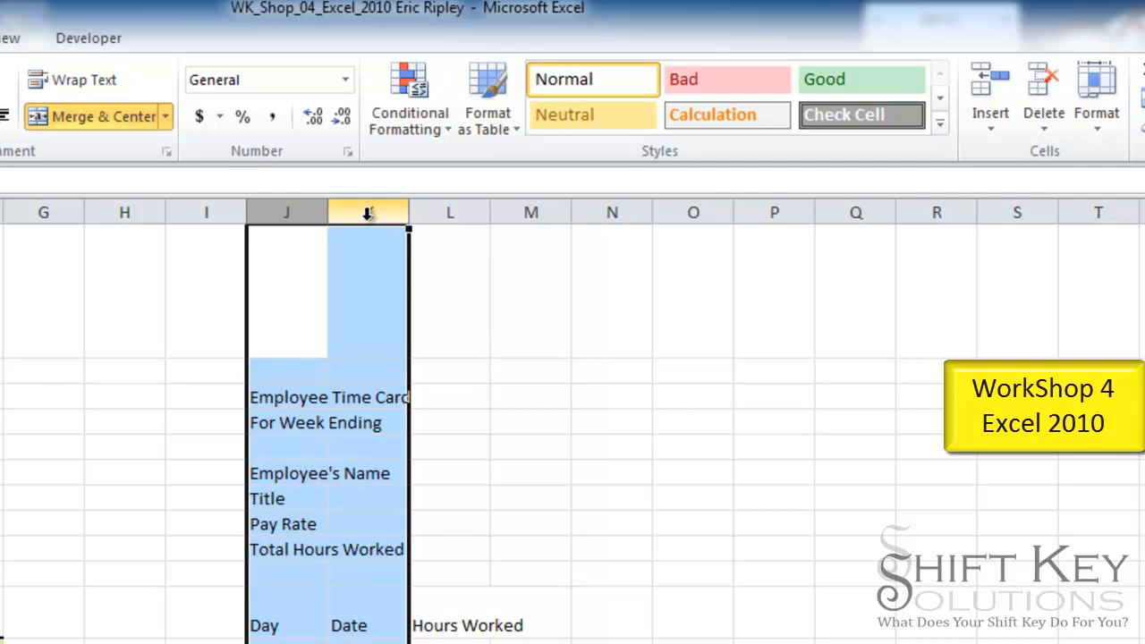
right_click(366, 213)
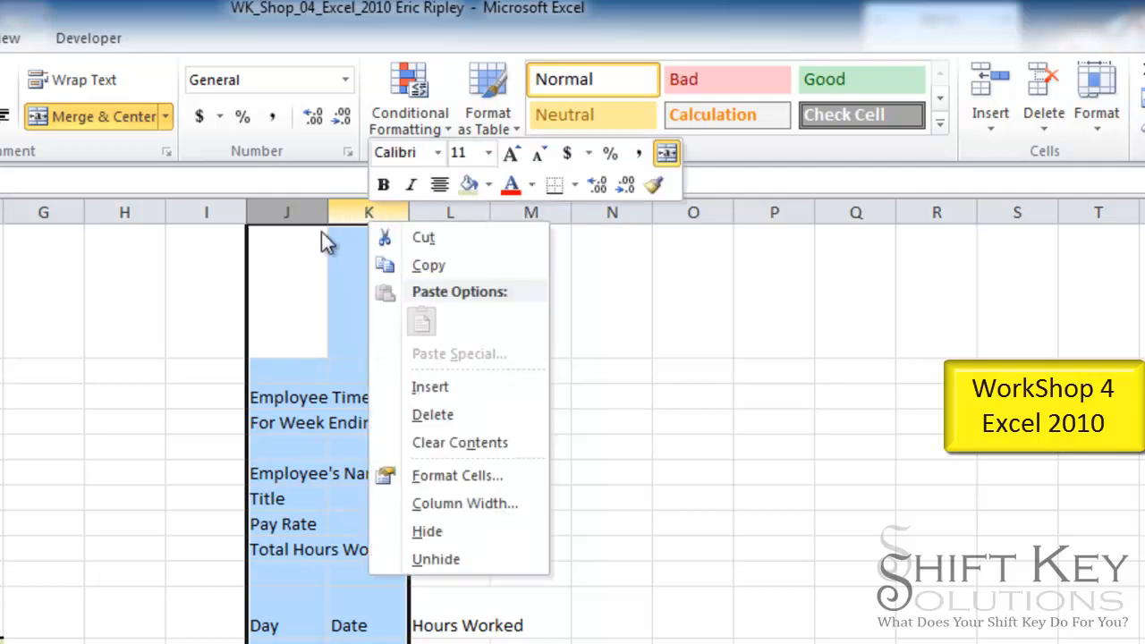
left_click(494, 500)
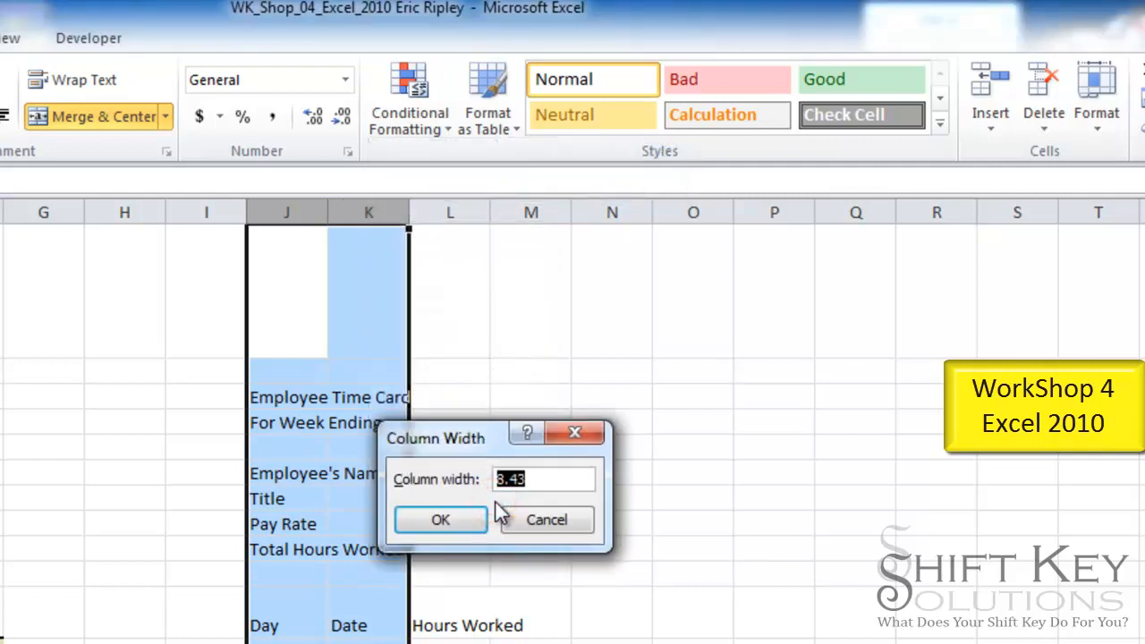
type("18")
key("Return")
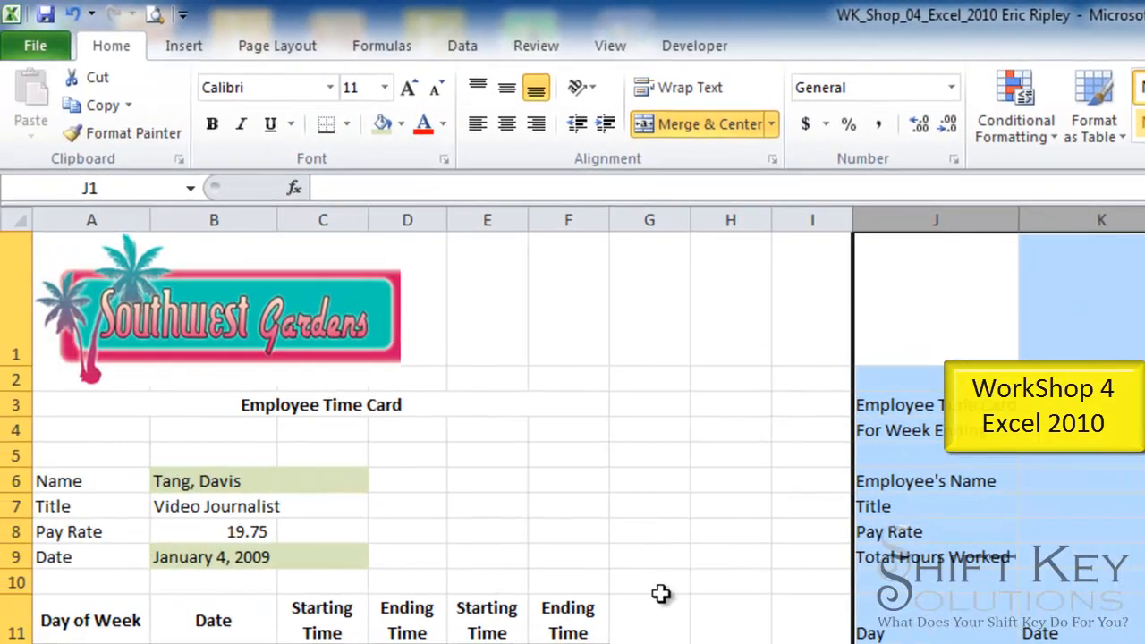
Copy the Southwest Gardens logo from A1 to J1 and widen the copy to span J1:L2
left_click(205, 328)
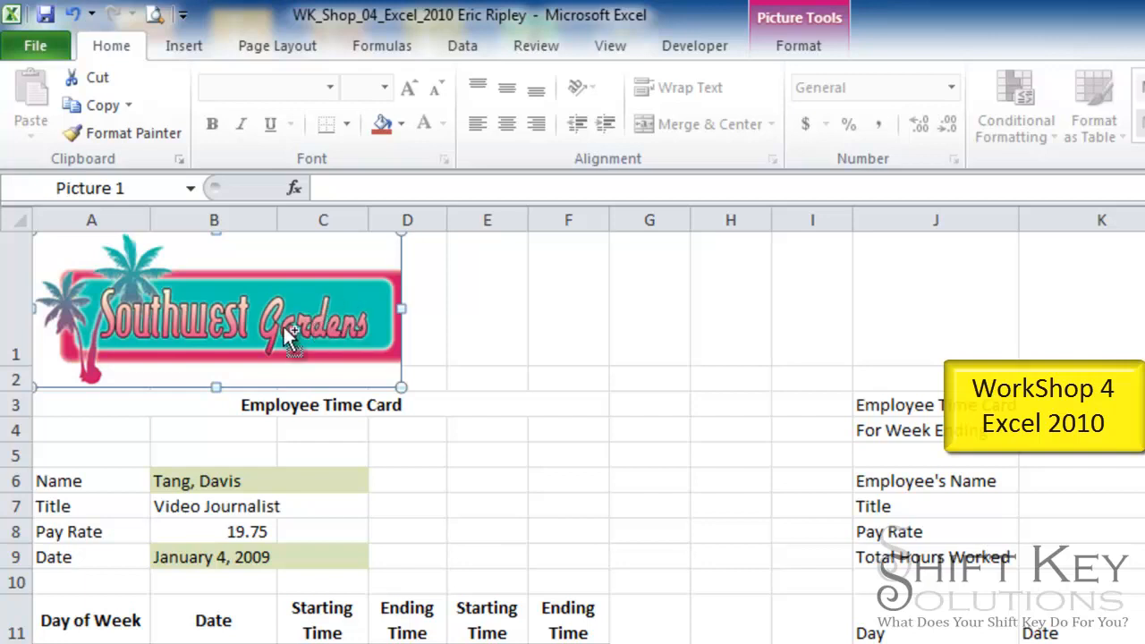
left_click_drag(283, 323, 1100, 323)
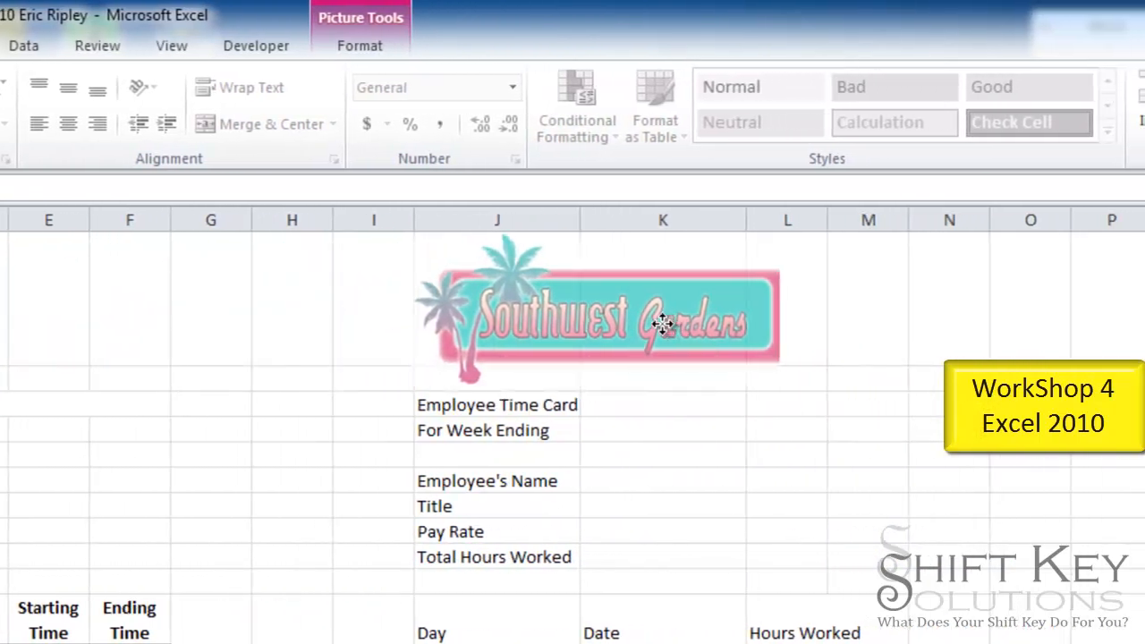
left_click_drag(661, 324, 669, 320)
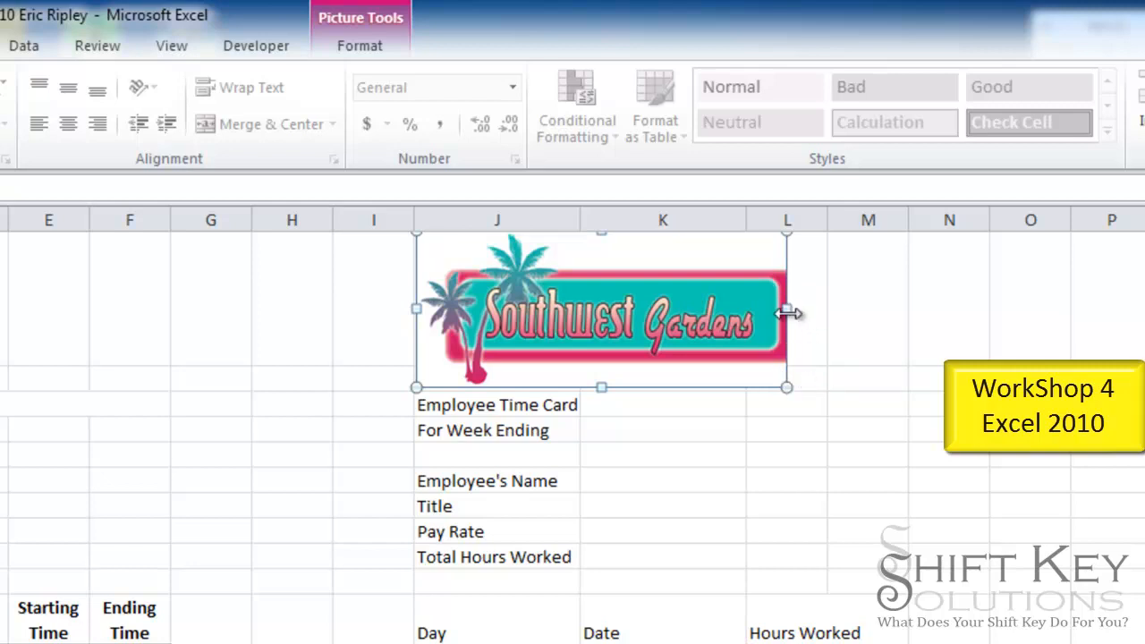
left_click_drag(790, 313, 825, 313)
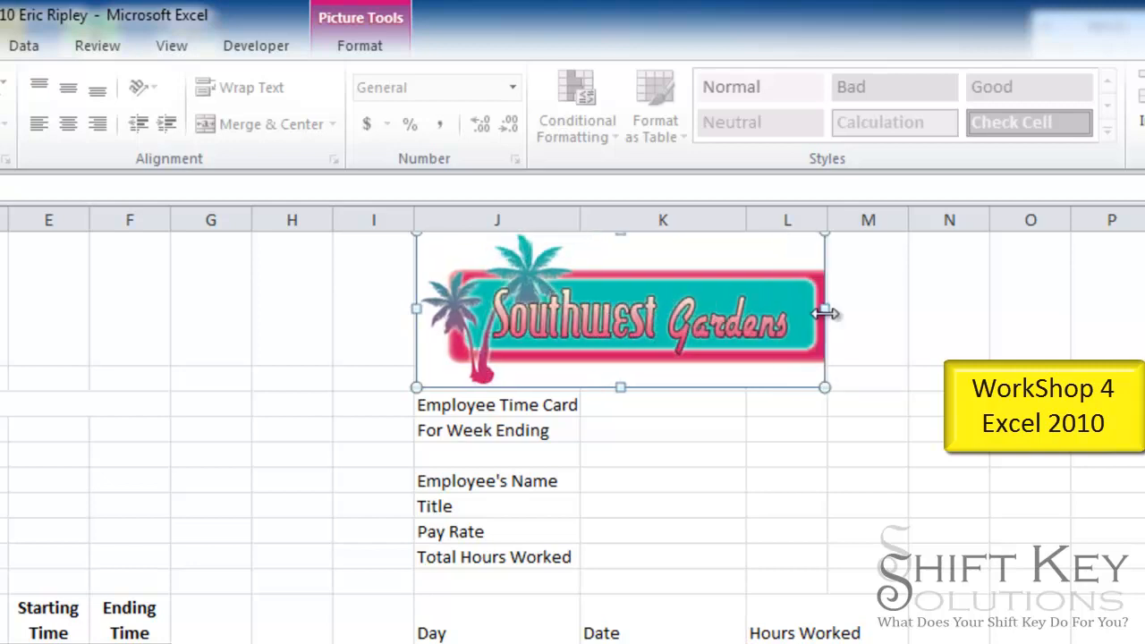
Merge and center the Employee Time Card title across J3:L3
left_click(433, 407)
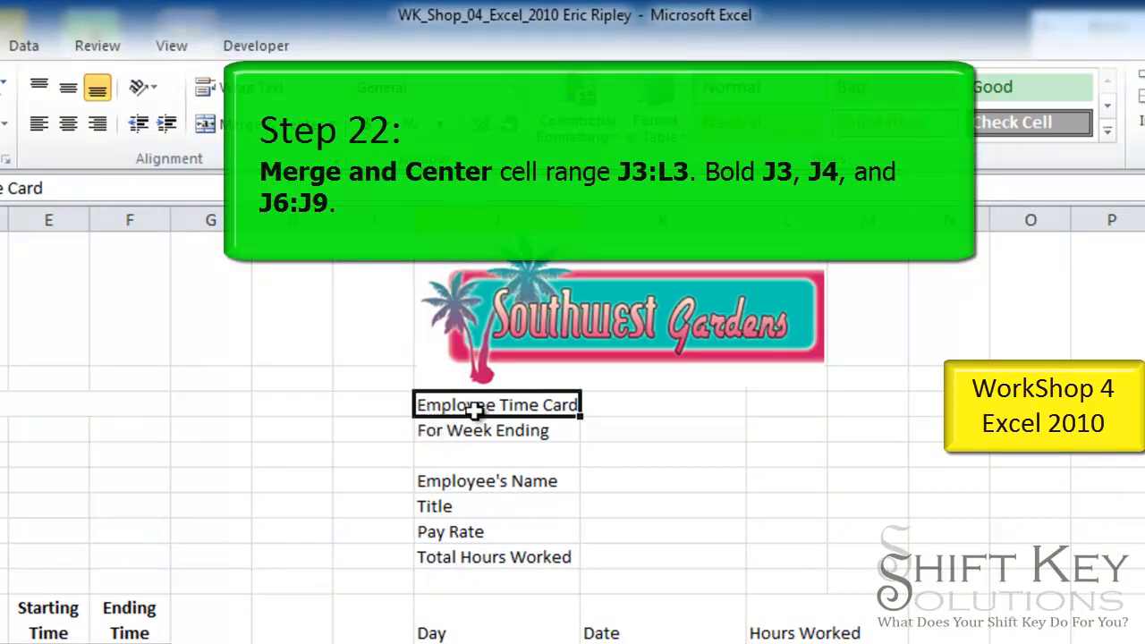
left_click_drag(467, 404, 787, 420)
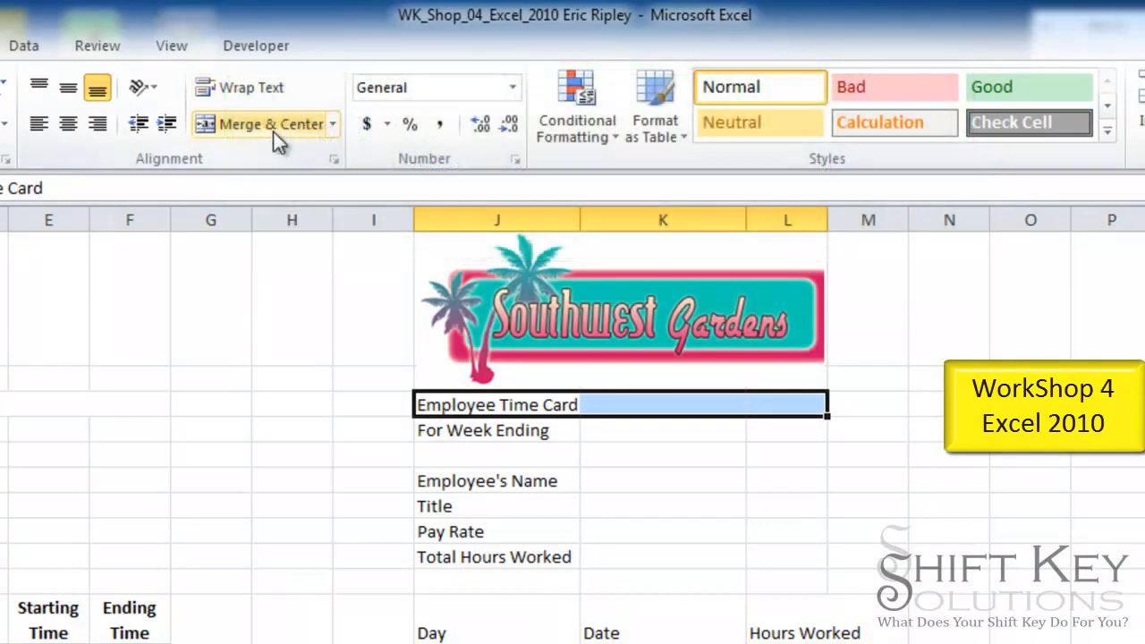
left_click(272, 129)
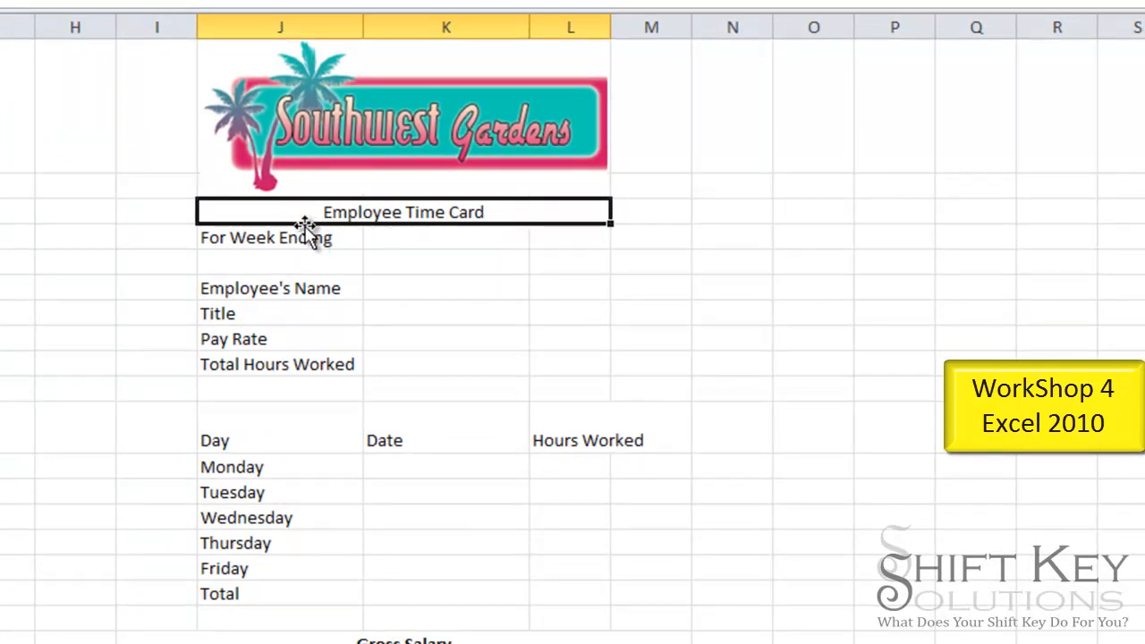
Bold the Employee Time Card title in J3 along with the report labels in J4 and J6:J9
left_click(260, 238, "ctrl")
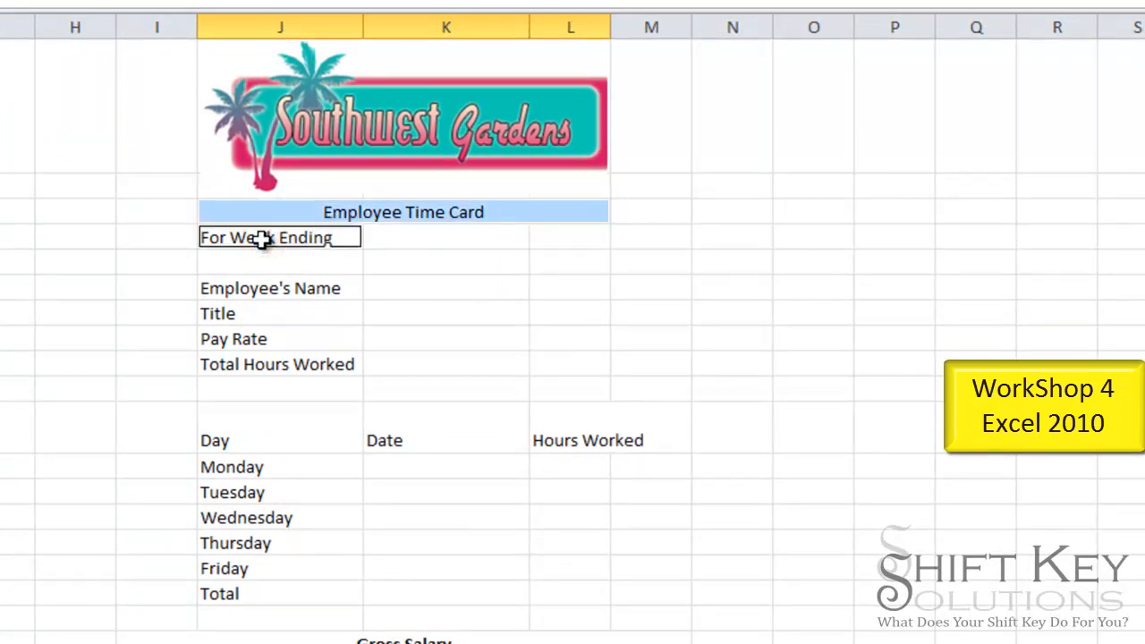
left_click(268, 293, "ctrl")
left_click(261, 314, "ctrl")
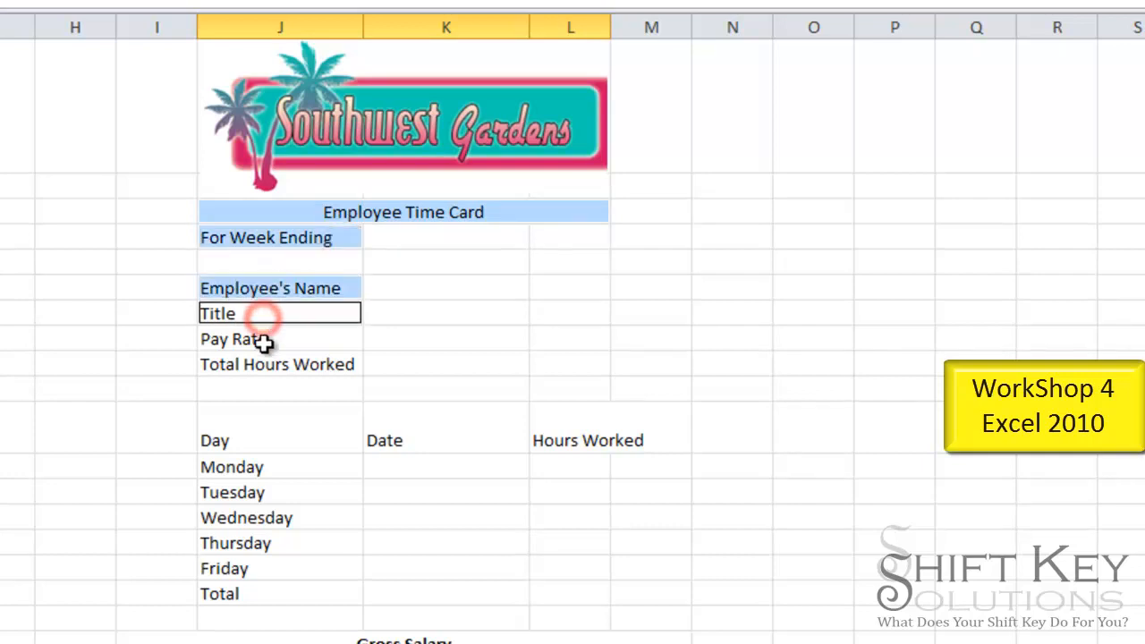
left_click(264, 340, "ctrl")
left_click(263, 365, "ctrl")
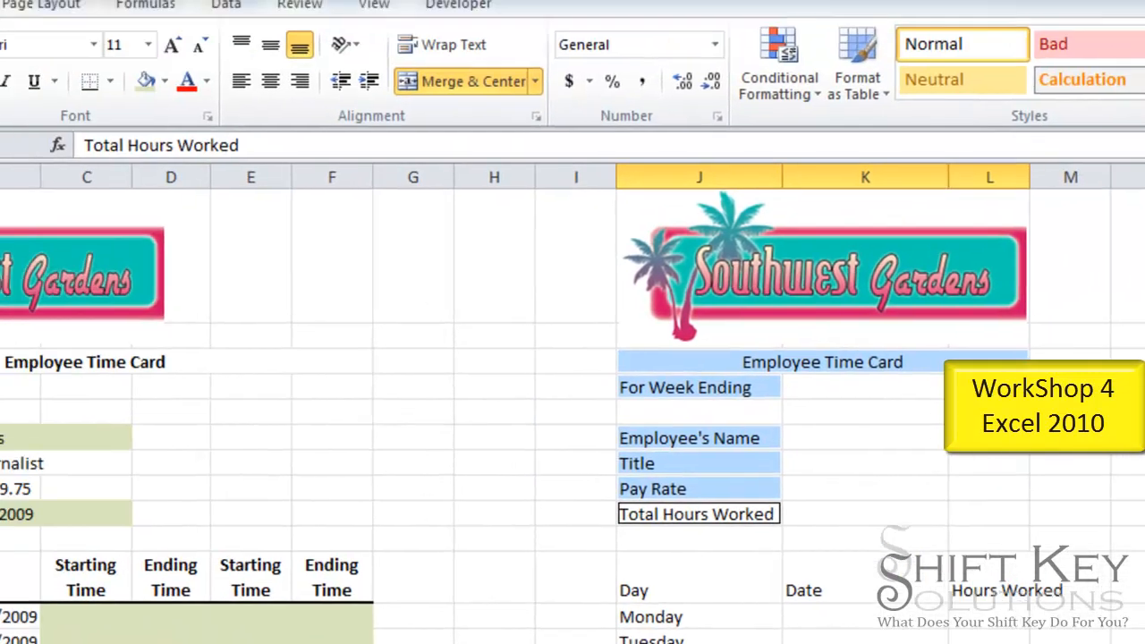
left_click(0, 81)
Enter =B6 in K6 beside Employee's Name and fill the formula down to K8
left_click(839, 439)
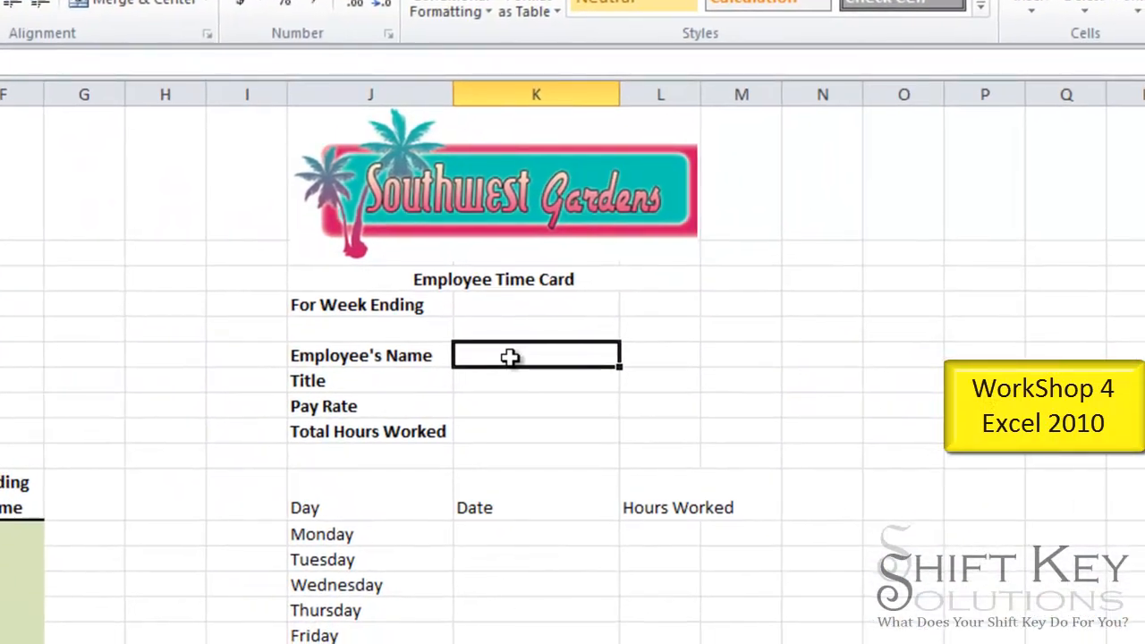
type("=")
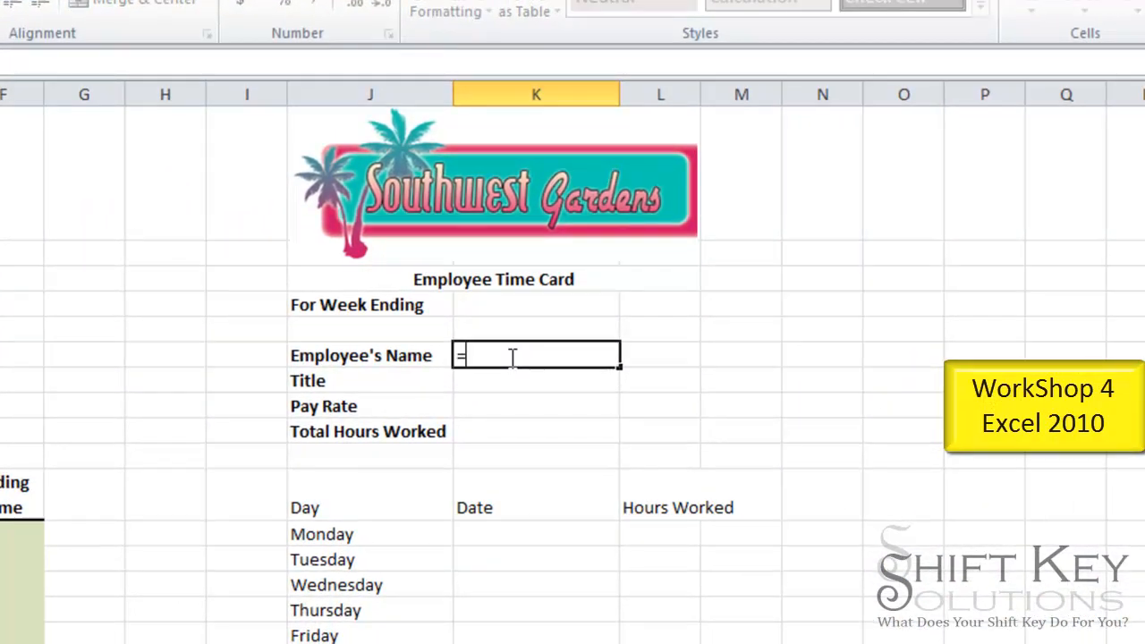
type("b6")
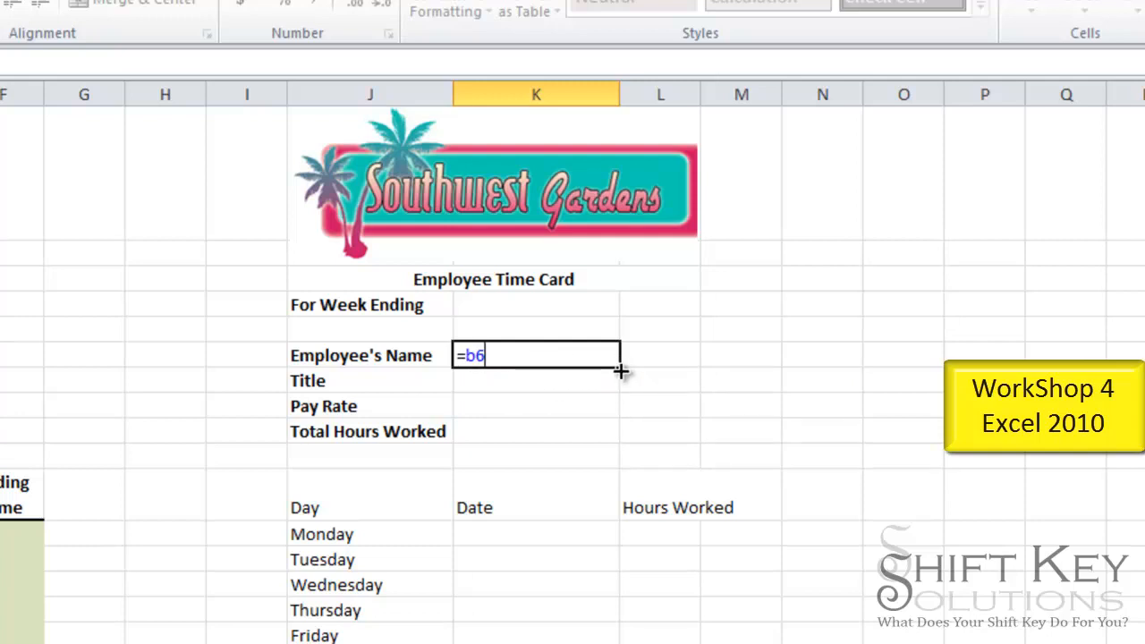
key("ctrl+Return")
left_click_drag(620, 371, 609, 422)
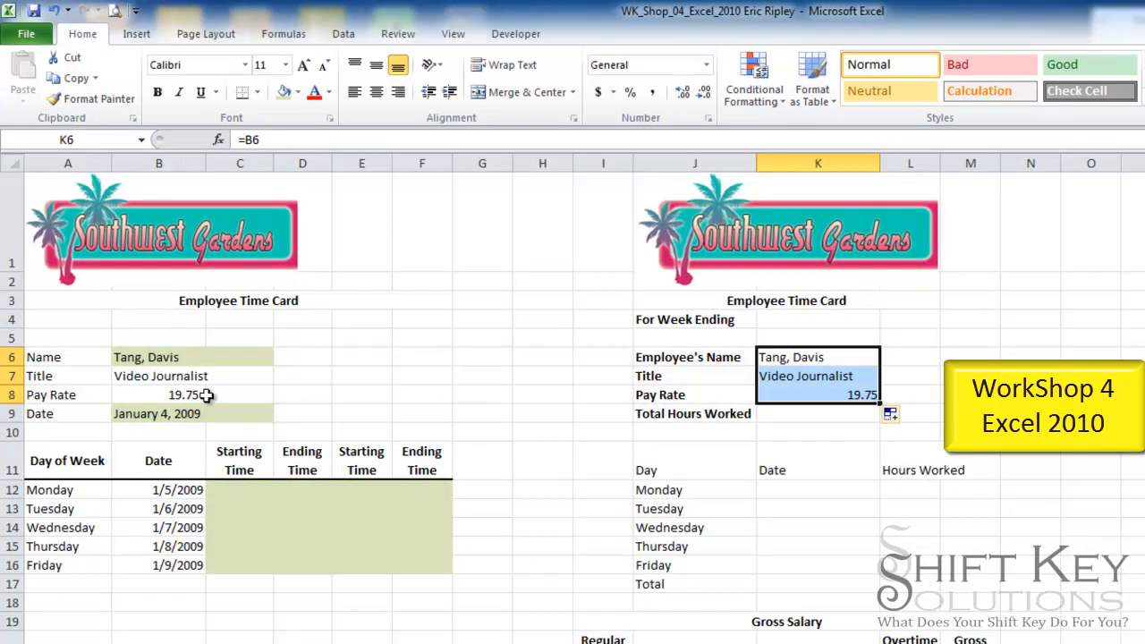
left_click(841, 394)
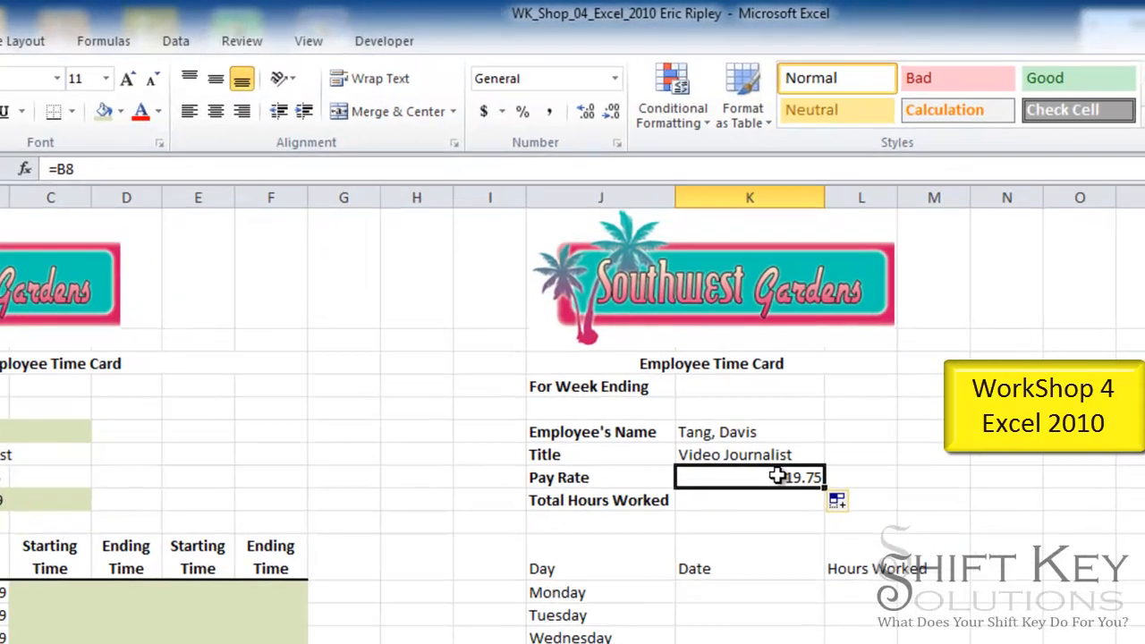
Enter =L17 in K9 for Total Hours Worked and format K8:K9 with Comma Style
left_click(754, 498)
left_click(759, 480)
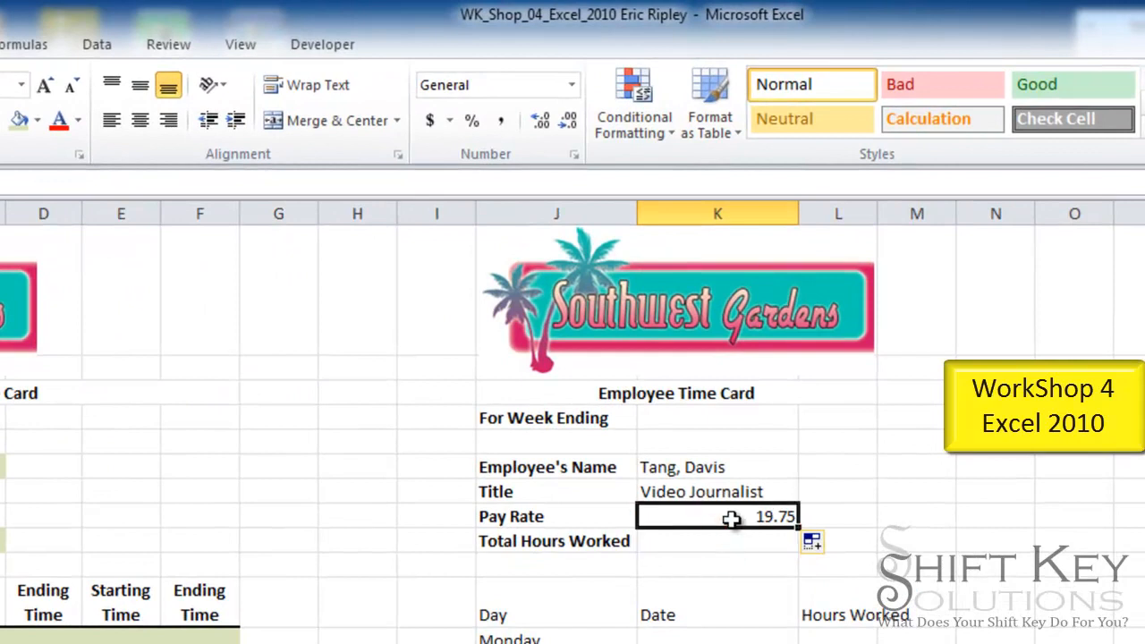
left_click(729, 540)
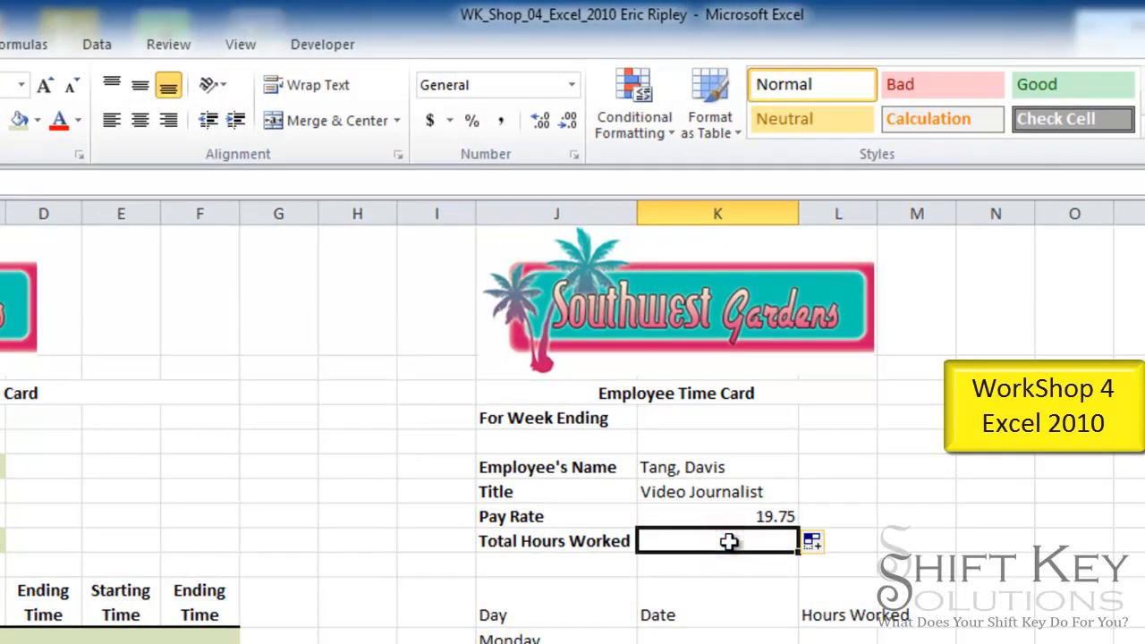
type("=")
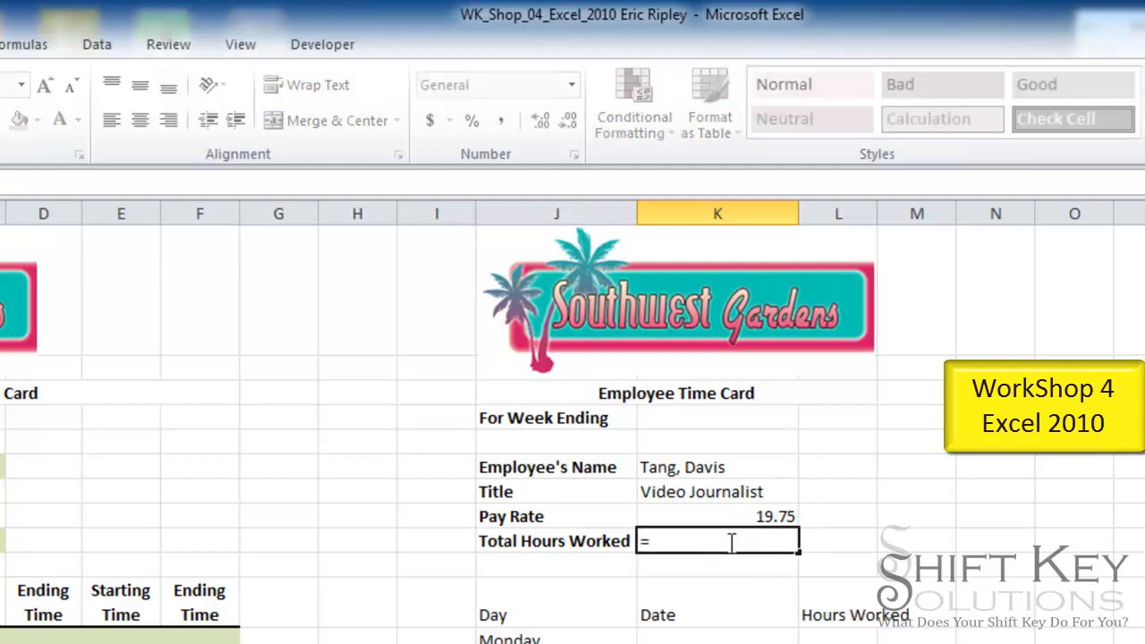
type("l17")
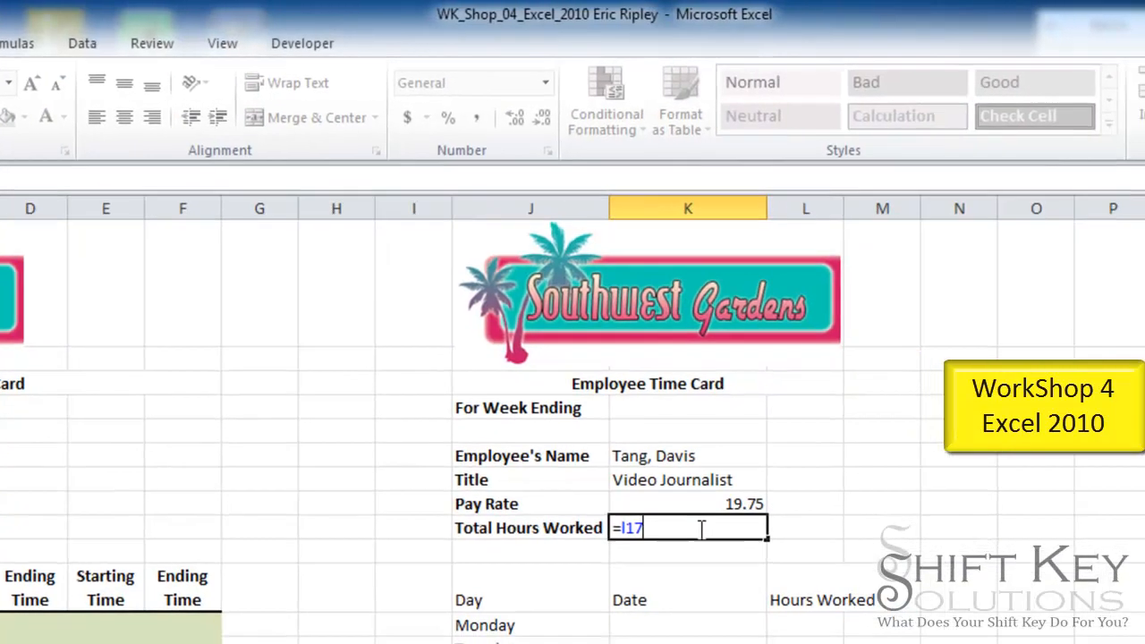
key("Tab")
left_click(729, 541)
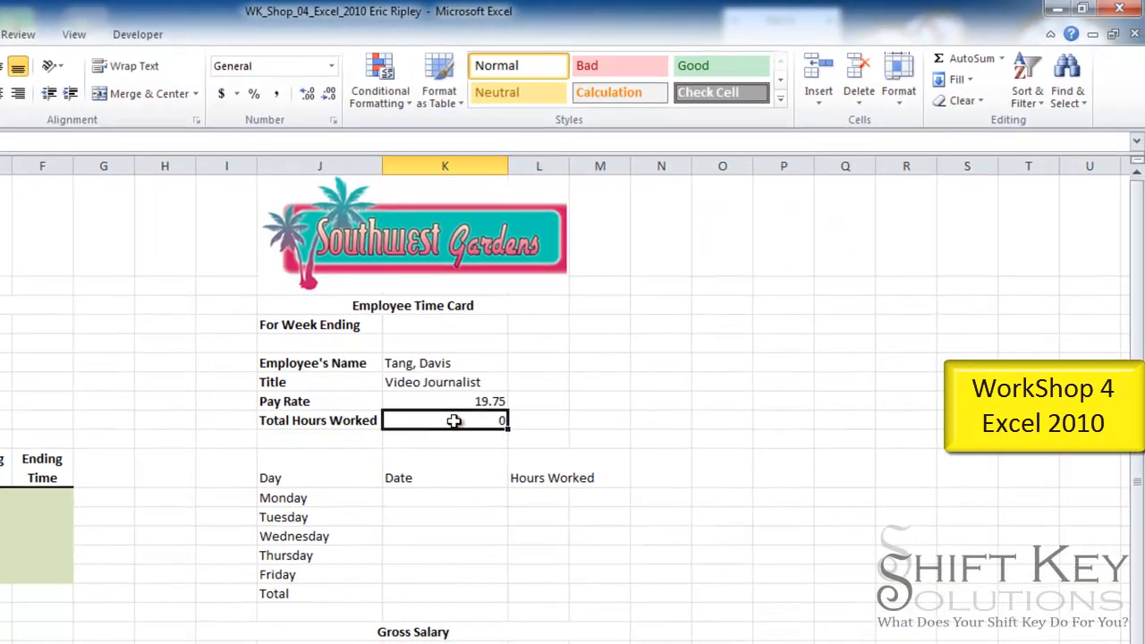
double_click(453, 420)
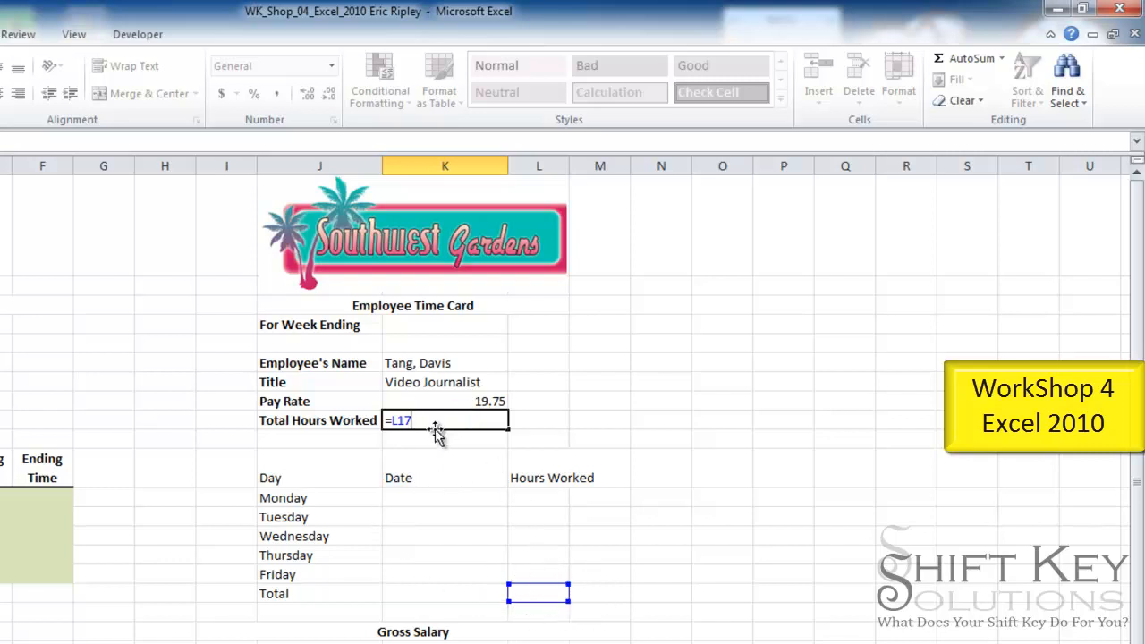
key("Tab")
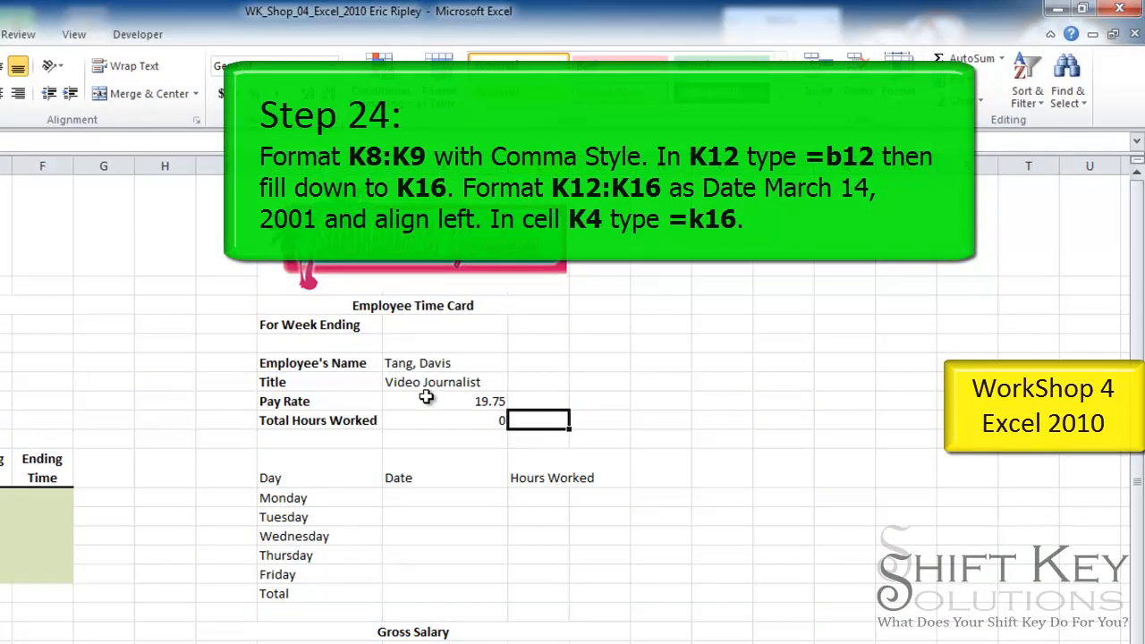
left_click_drag(426, 398, 427, 420)
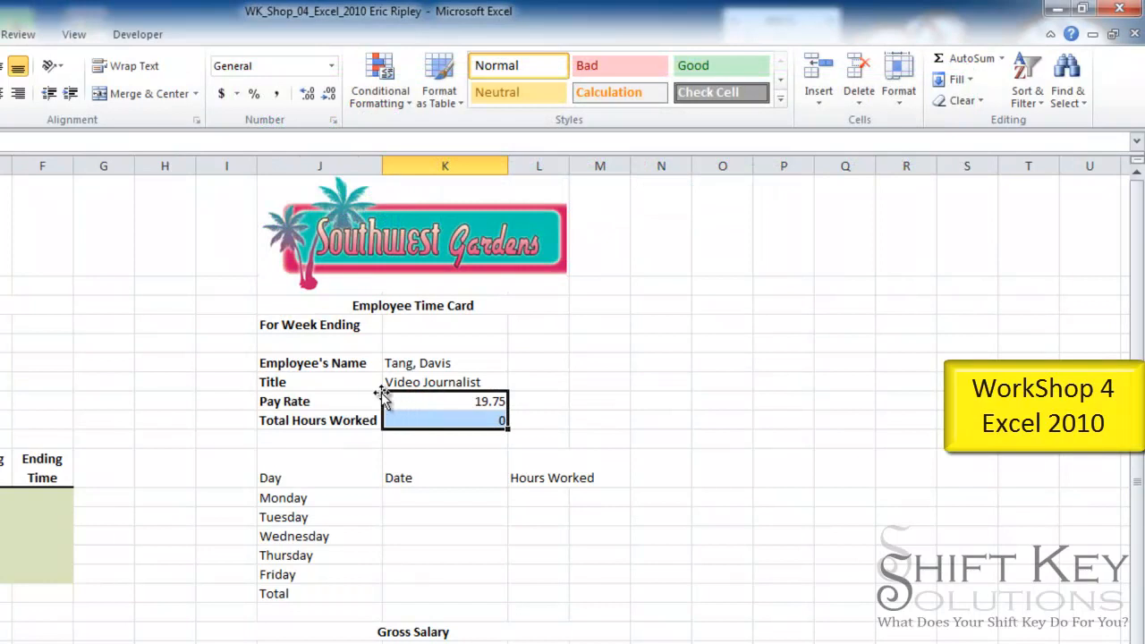
left_click(278, 94)
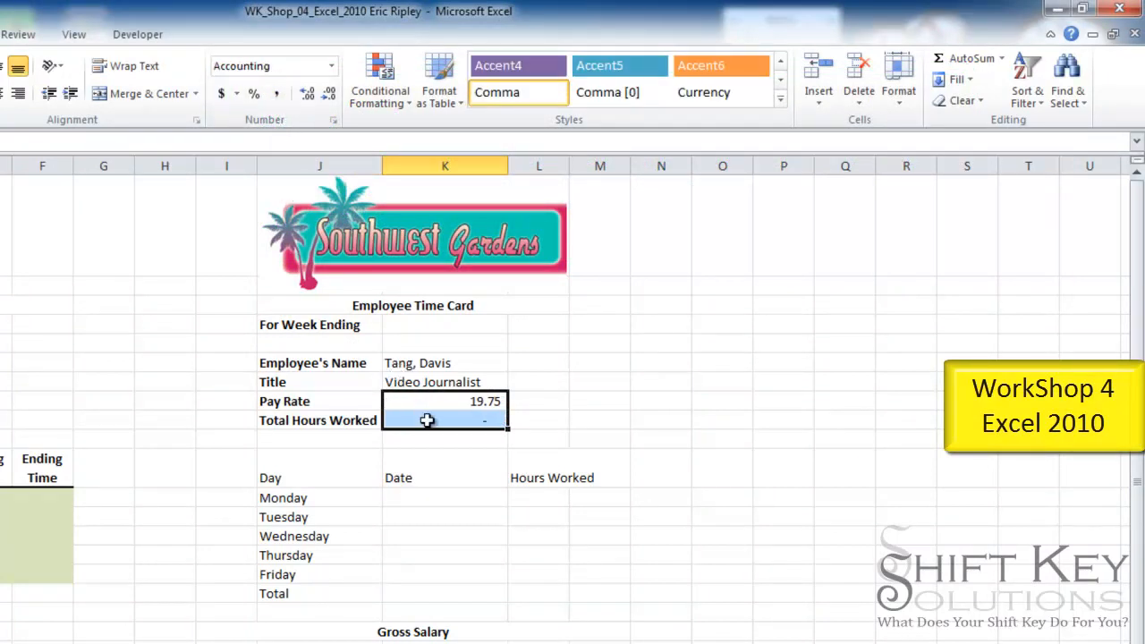
Enter =B12 in K12 beside Monday and fill the formula down to K16
left_click(425, 495)
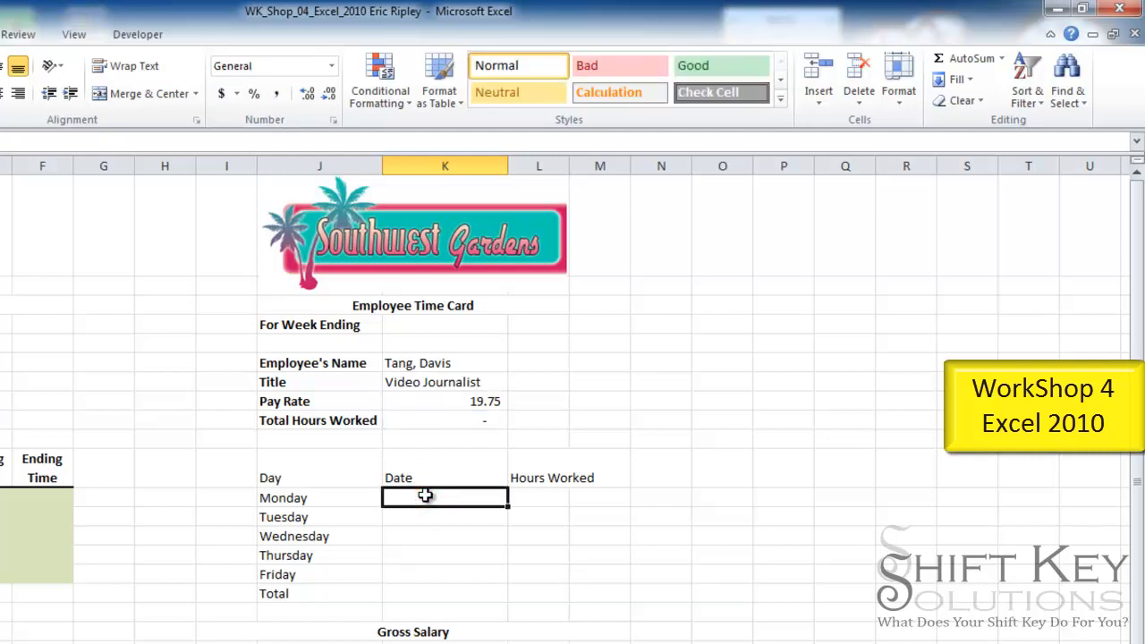
type("=b12")
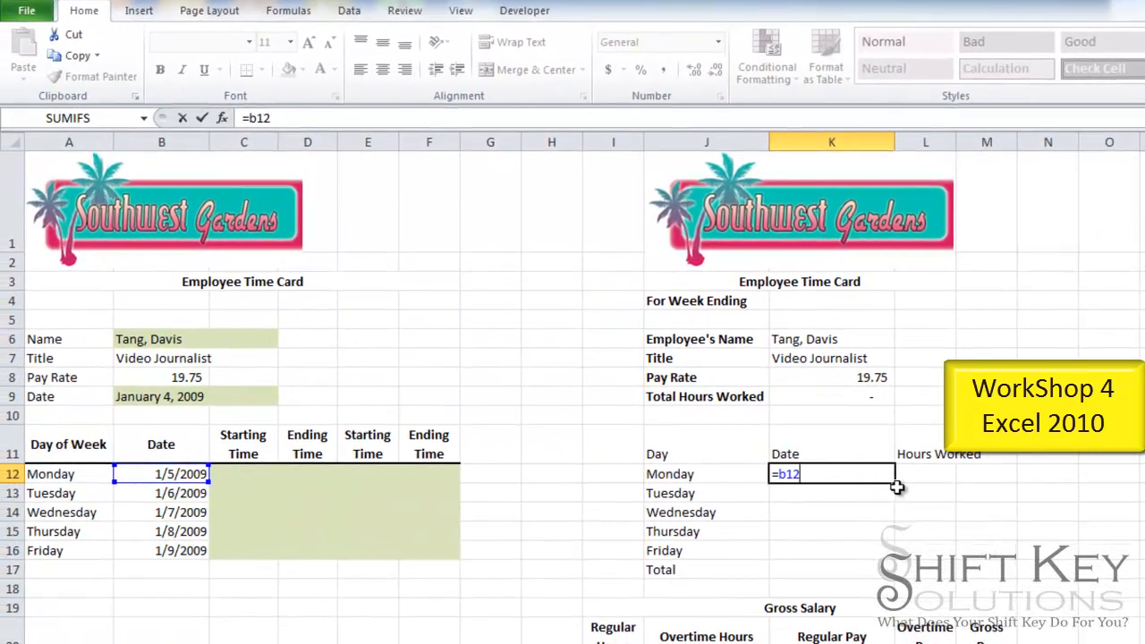
key("ctrl+Return")
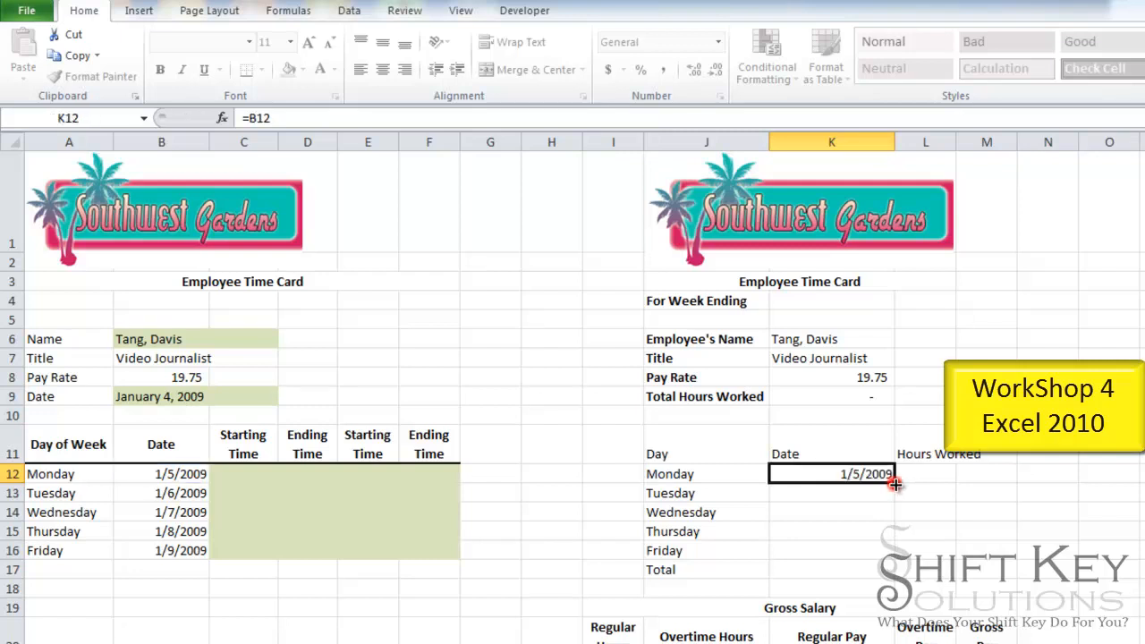
left_click_drag(895, 482, 884, 560)
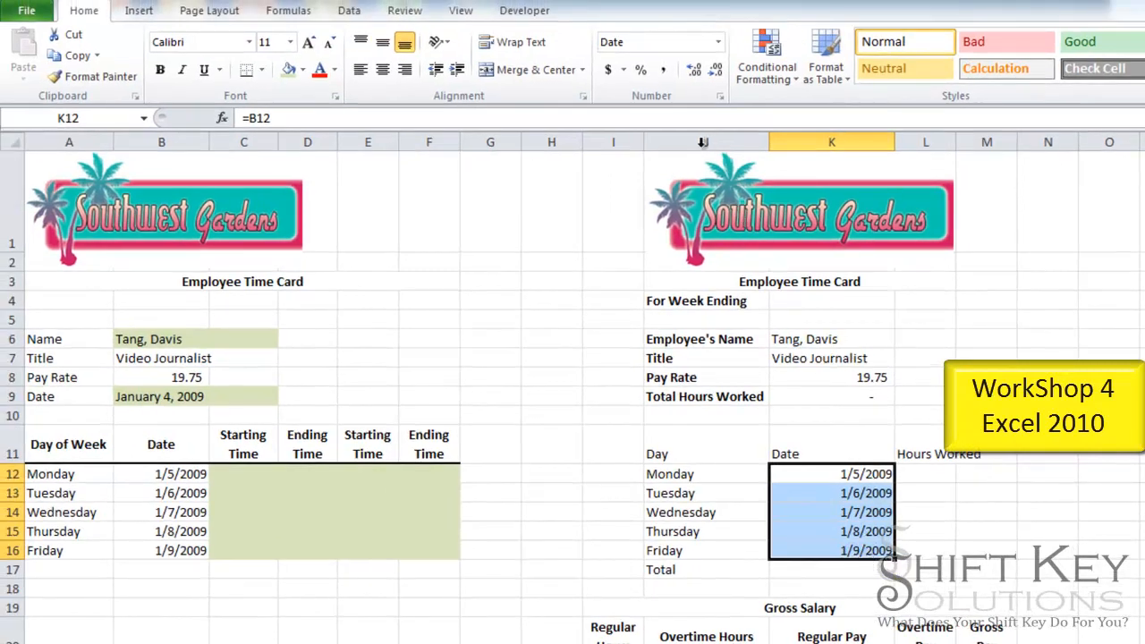
Format the dates in K12:K16 with the March 14, 2001 date type and Left (Indent) horizontal alignment
left_click(719, 97)
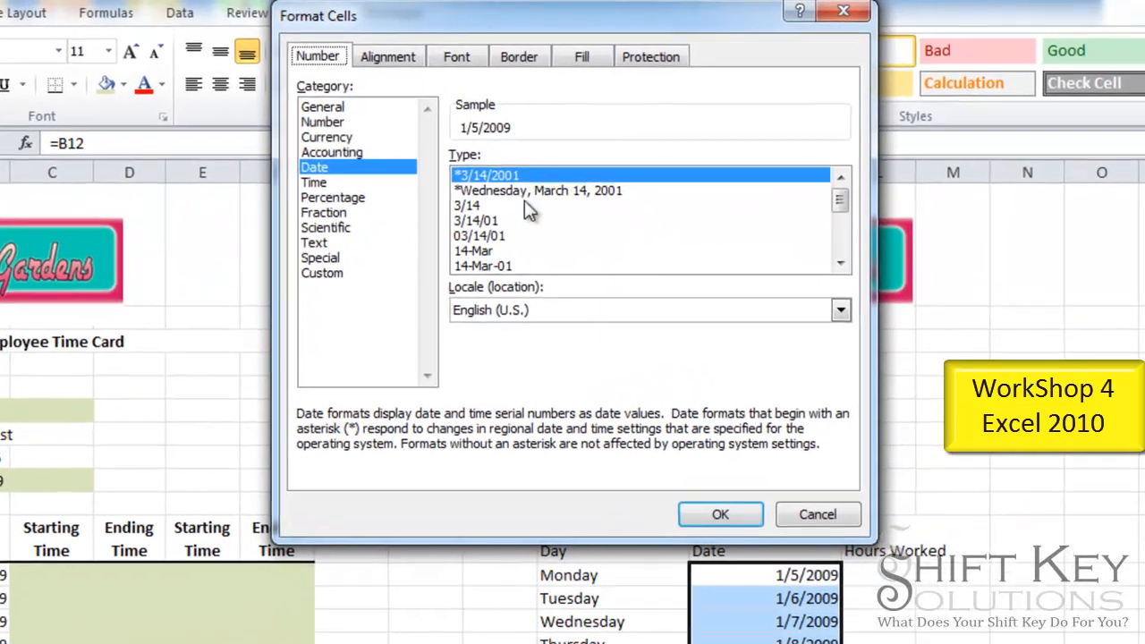
scroll(577, 237, "down", 2)
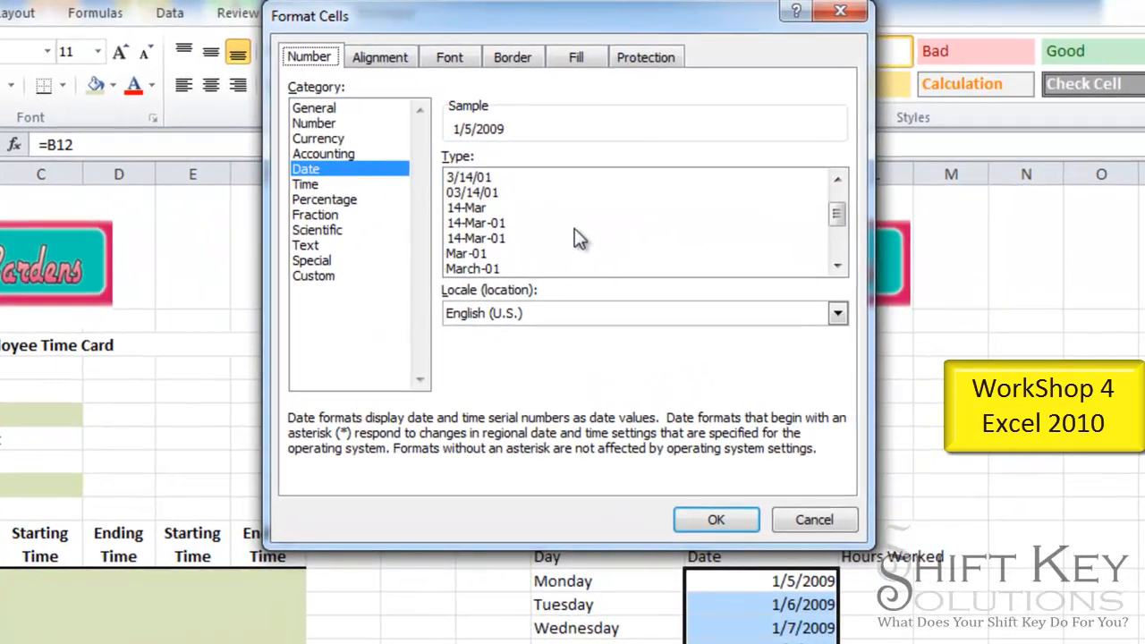
left_click(525, 237)
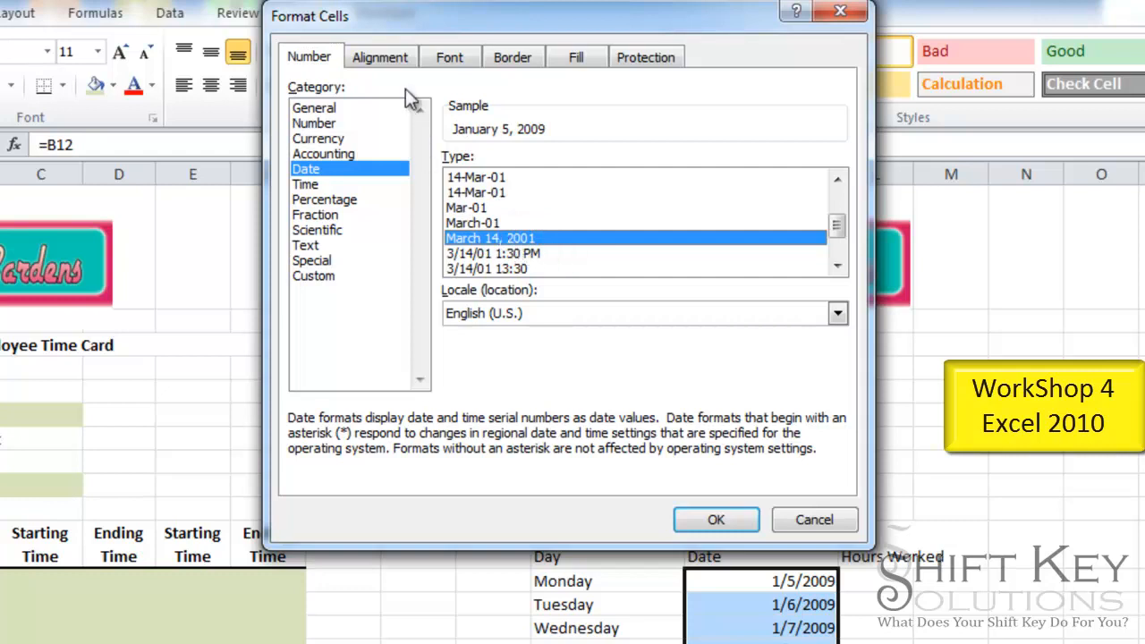
left_click(382, 61)
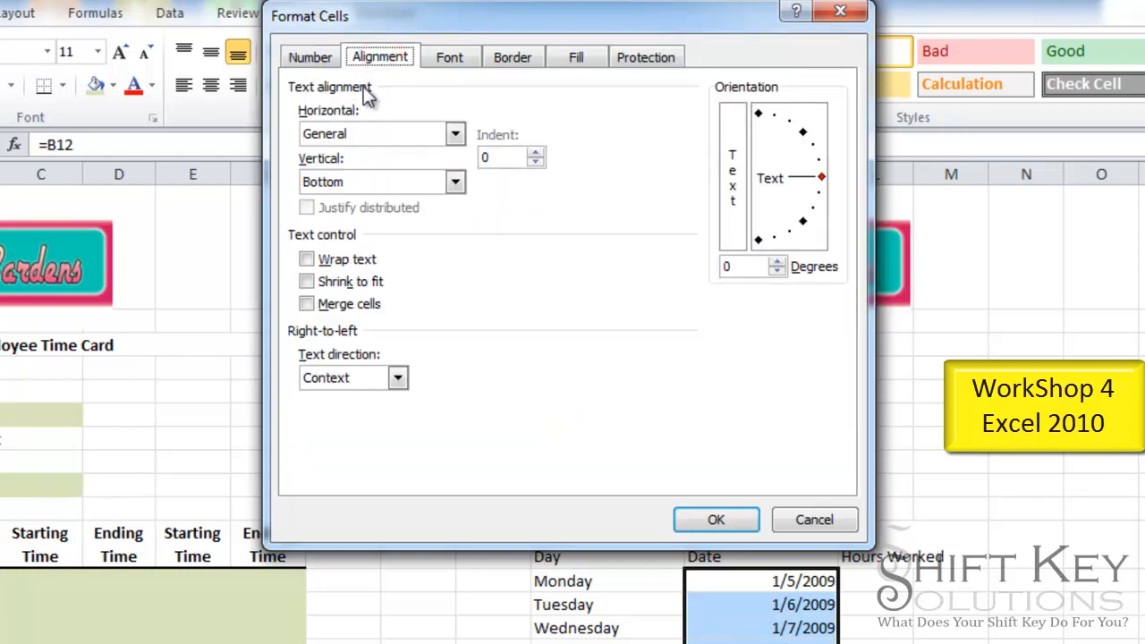
left_click(380, 136)
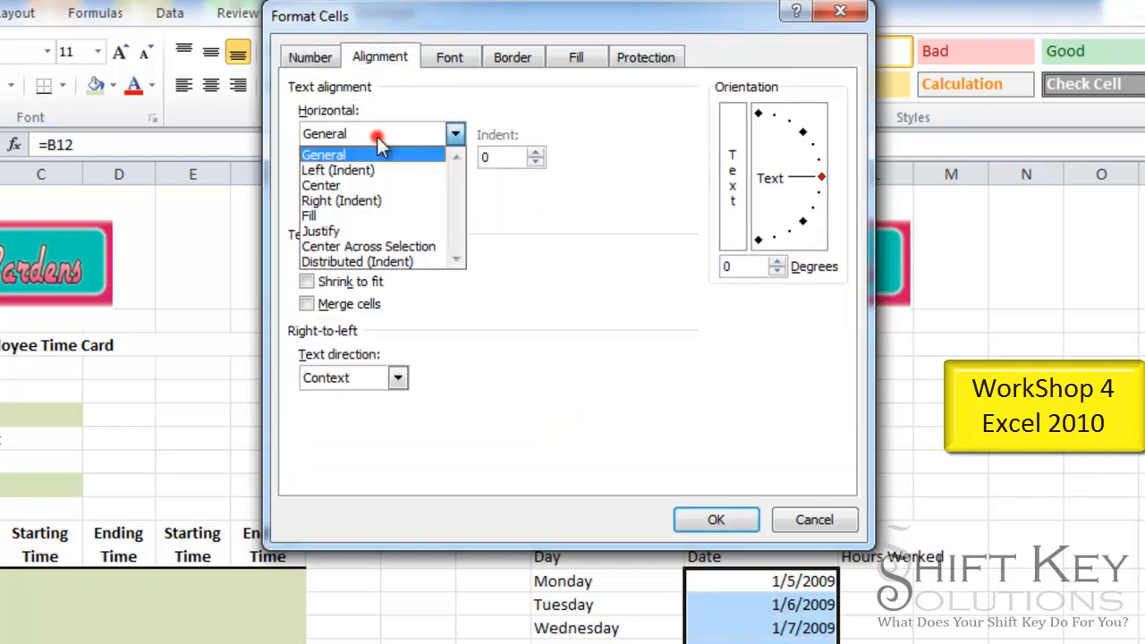
left_click(341, 172)
left_click(718, 520)
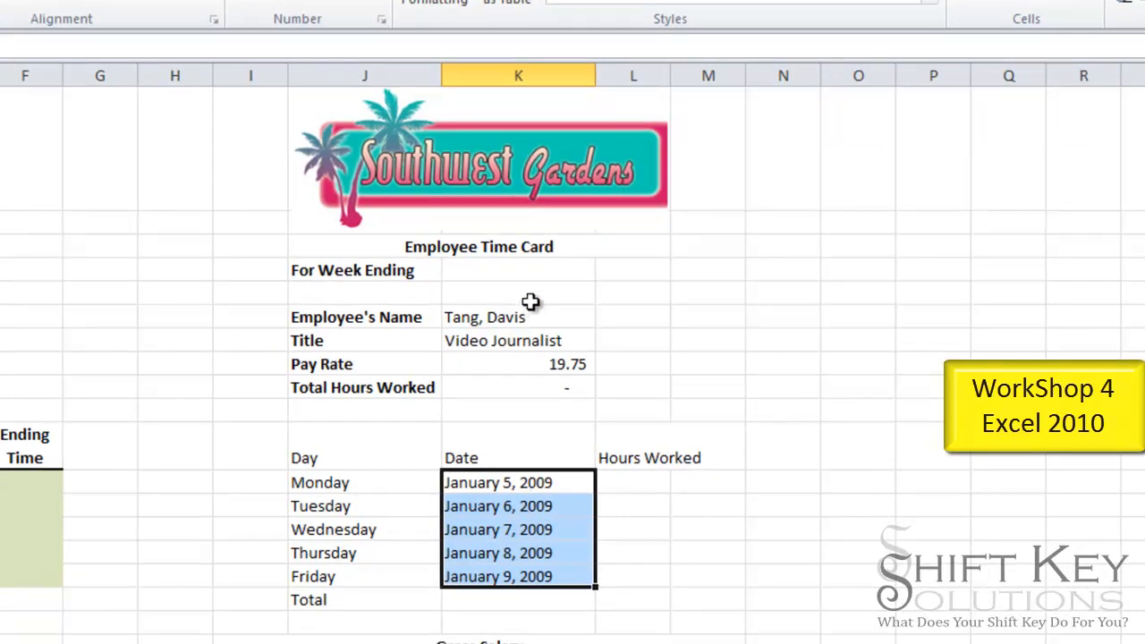
Enter =K16 in K4 as the For Week Ending date
left_click(527, 270)
left_click(527, 269)
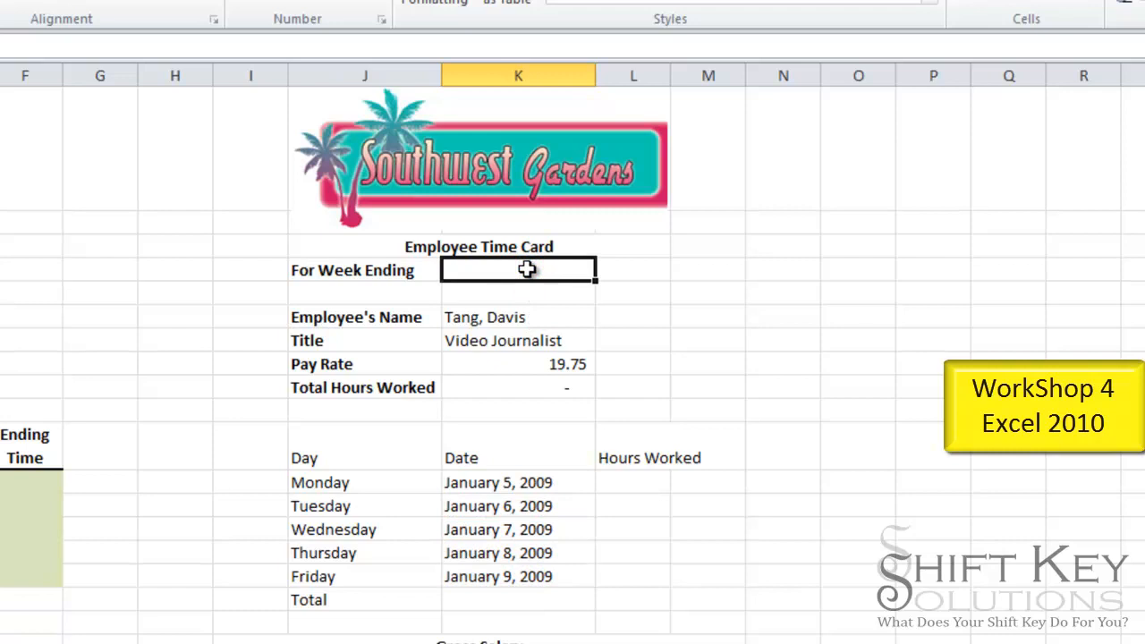
type("=k")
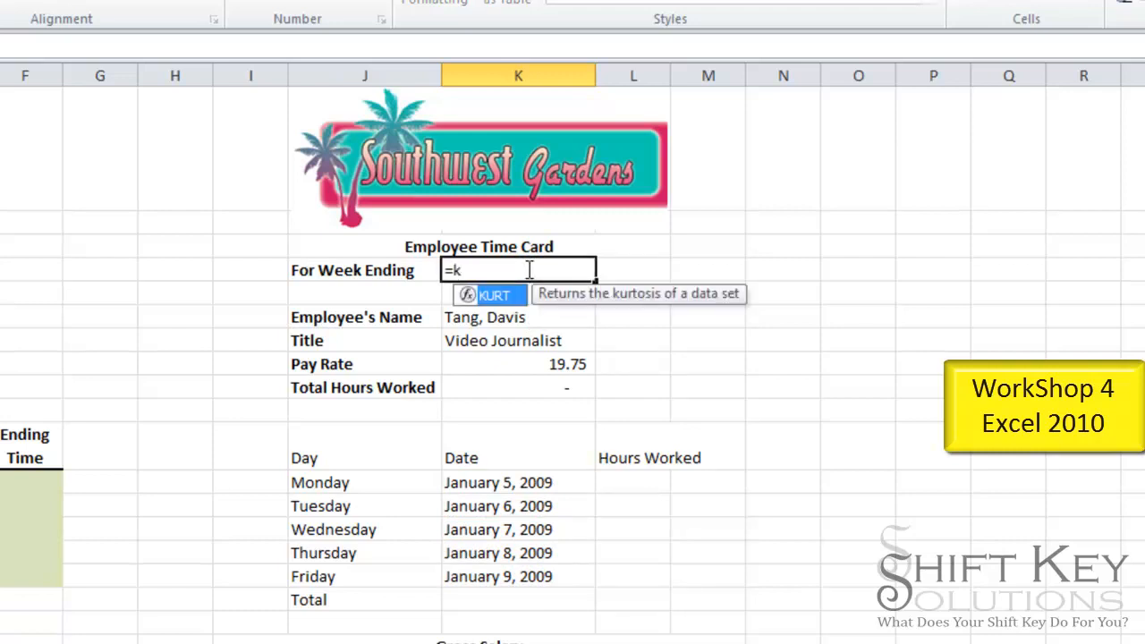
type("16")
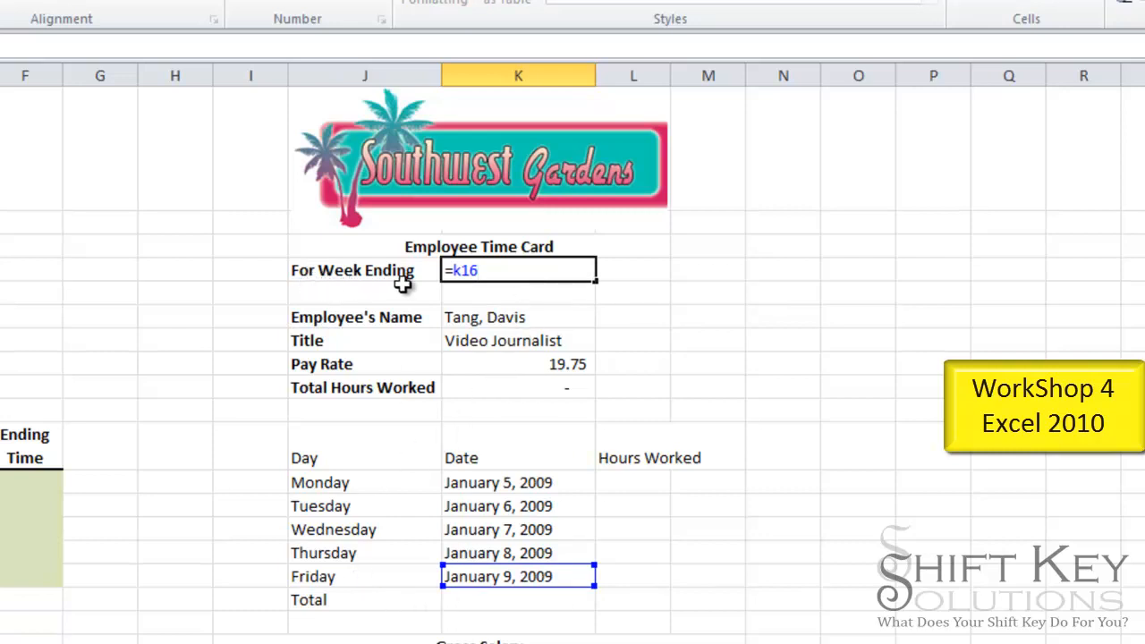
key("Tab")
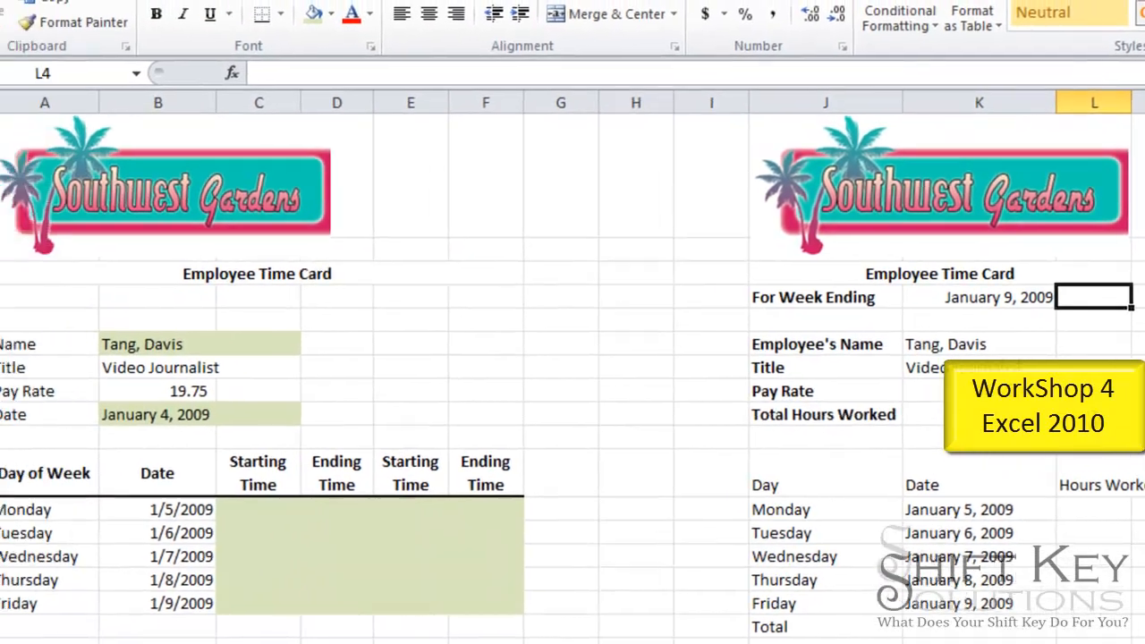
Copy the formatting of the Day of Week heading in A11 to the report headings in J11:L11 with Format Painter
left_click(329, 454)
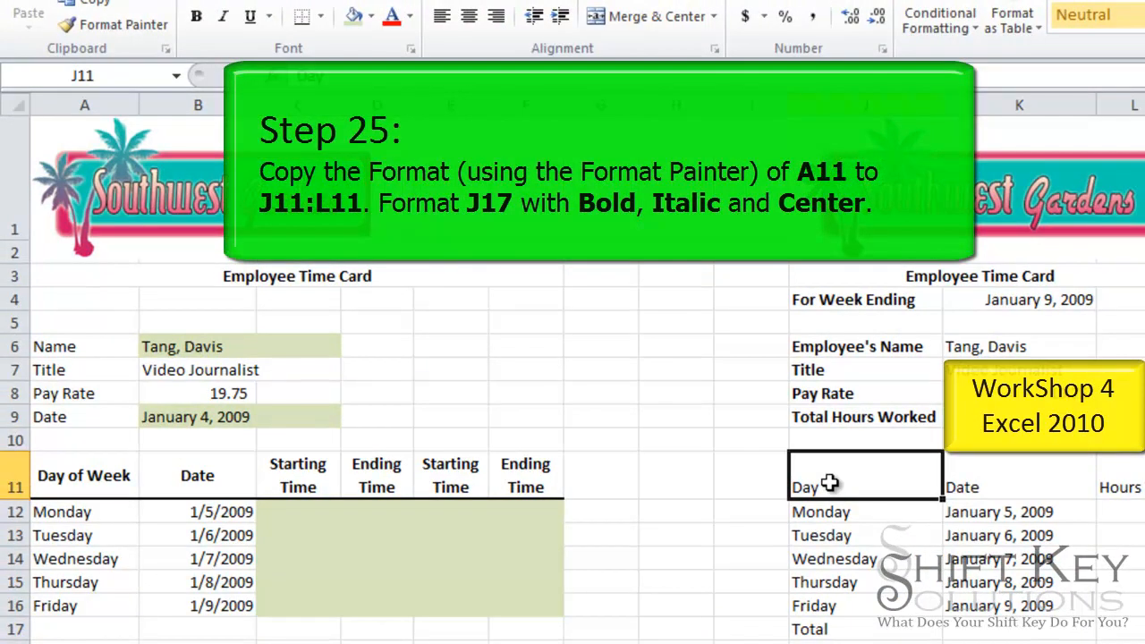
left_click(92, 477)
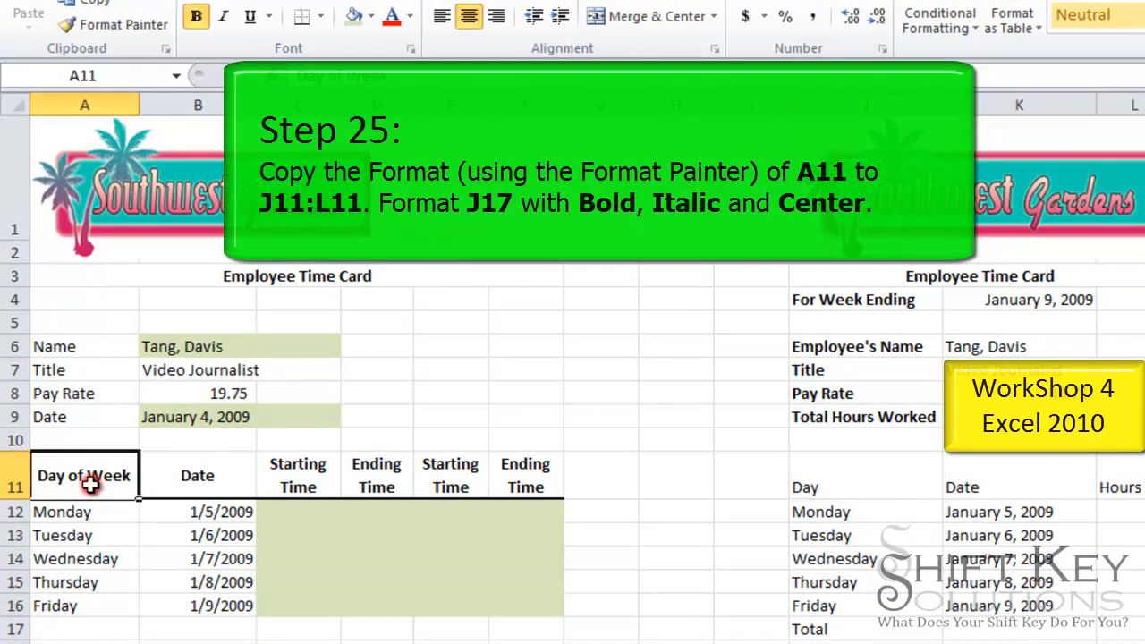
left_click(121, 25)
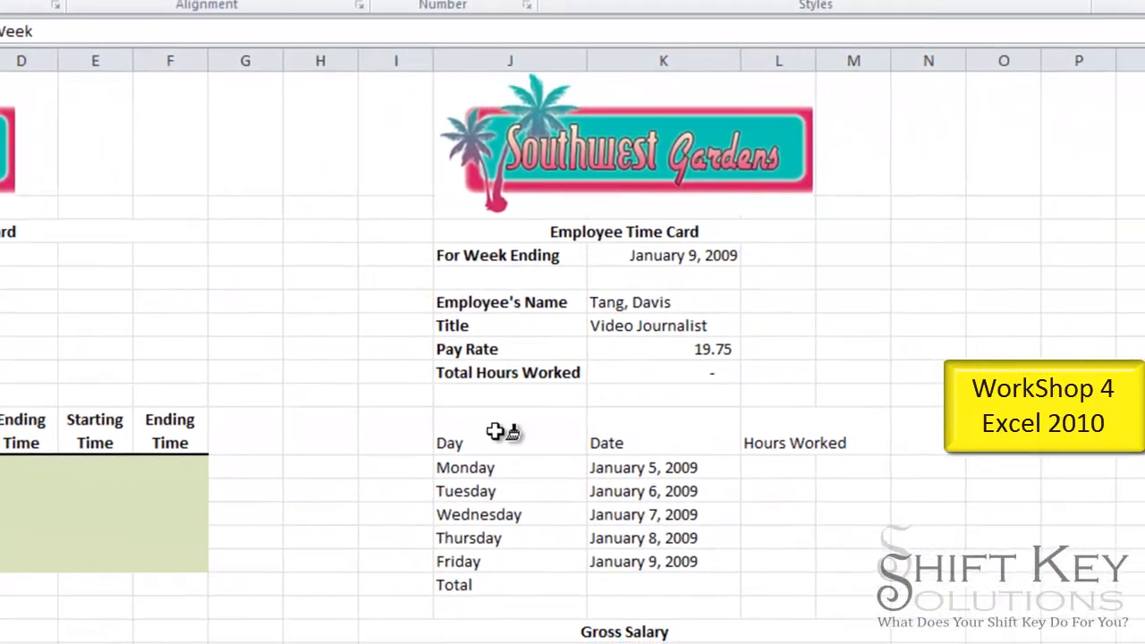
mouse_move(495, 431)
left_mouse_down()
mouse_move(762, 435)
mouse_move(739, 432)
left_mouse_up()
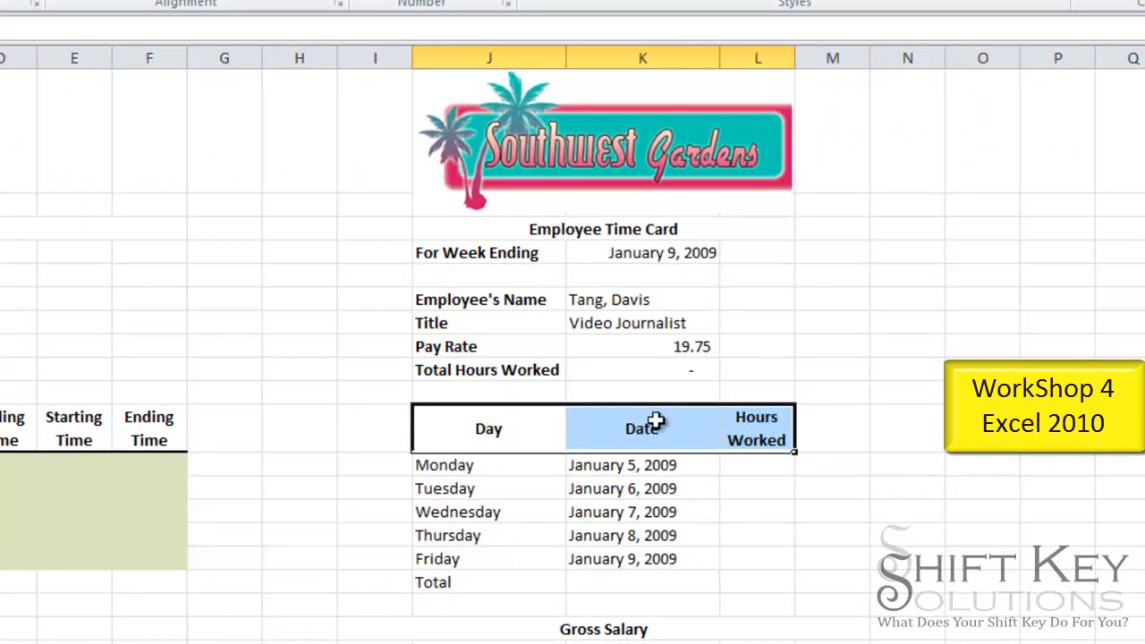
Format the Total label in J17 as bold, italic and centered
left_click(398, 463)
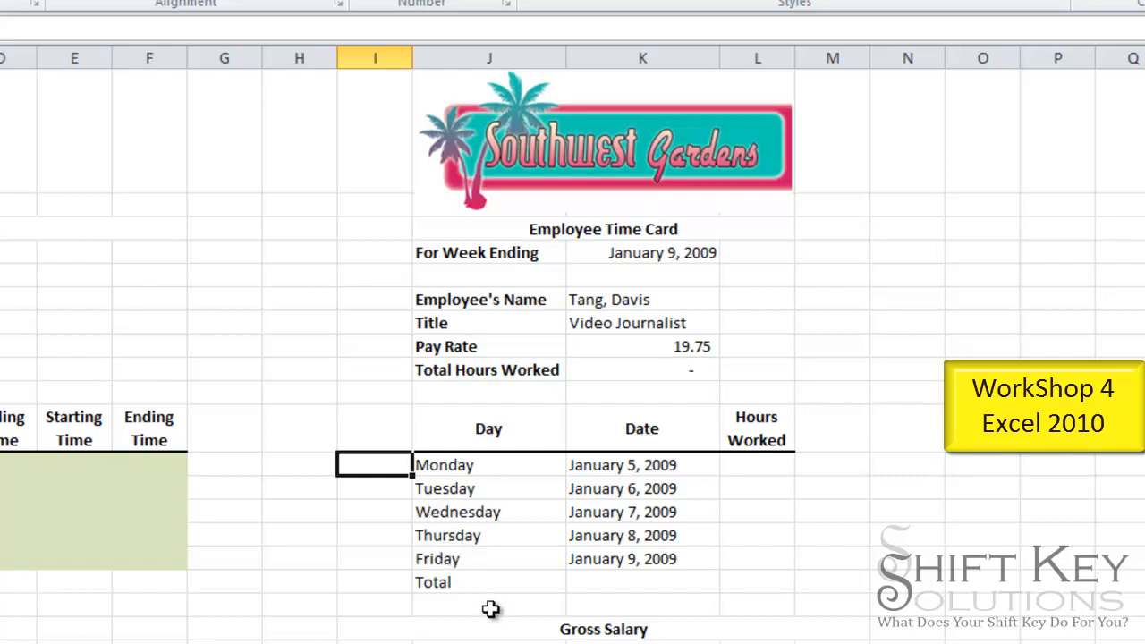
left_click(493, 583)
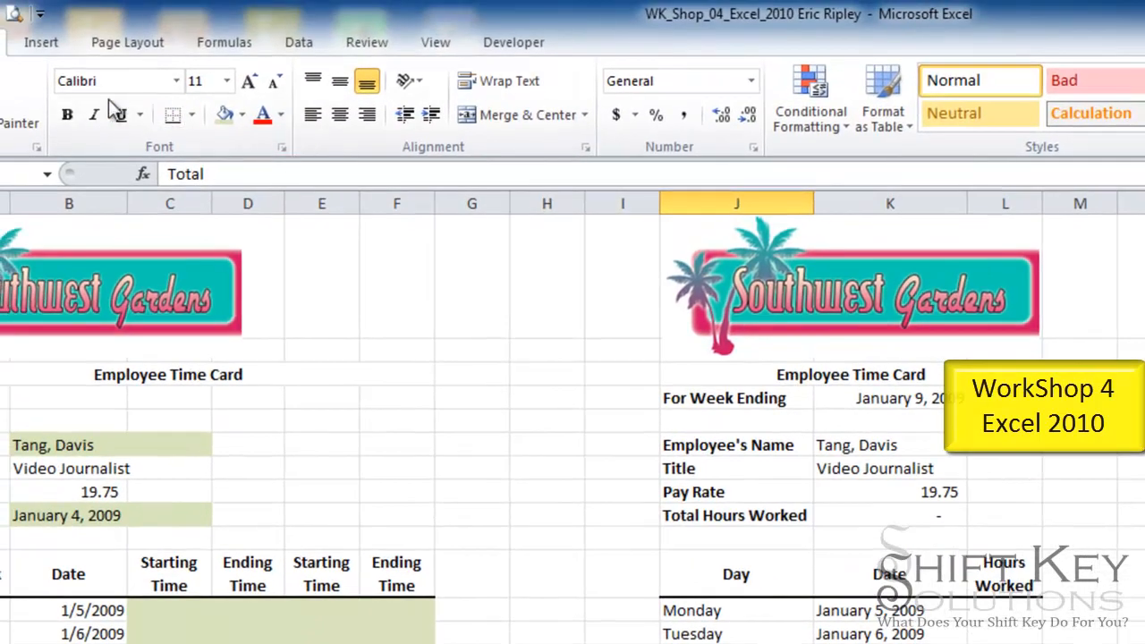
left_click(67, 121)
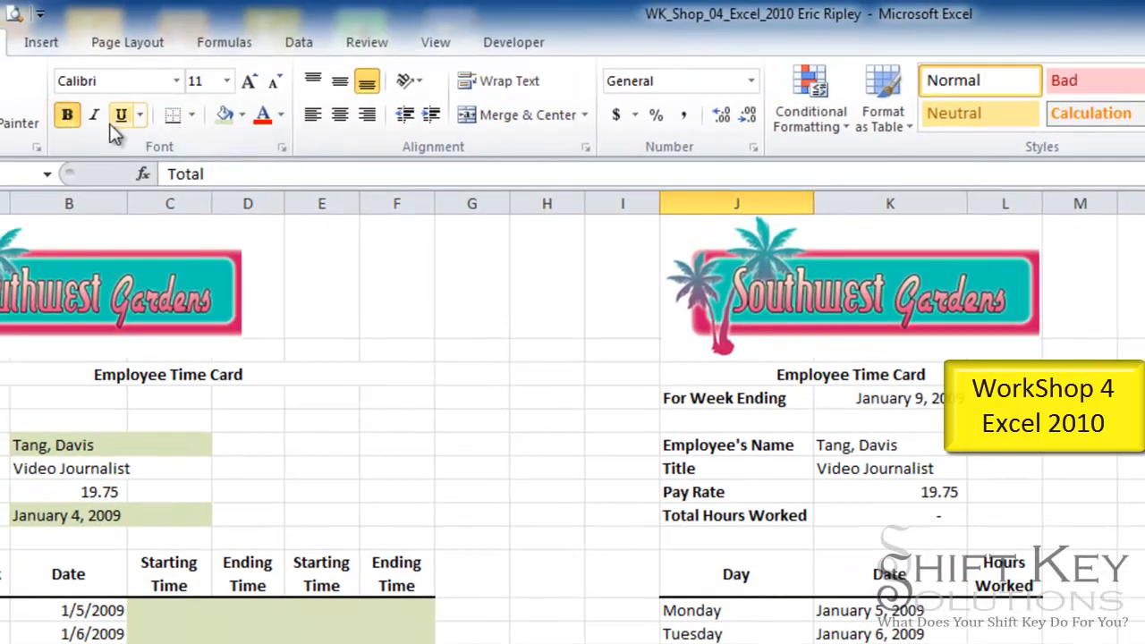
left_click(98, 116)
left_click(339, 114)
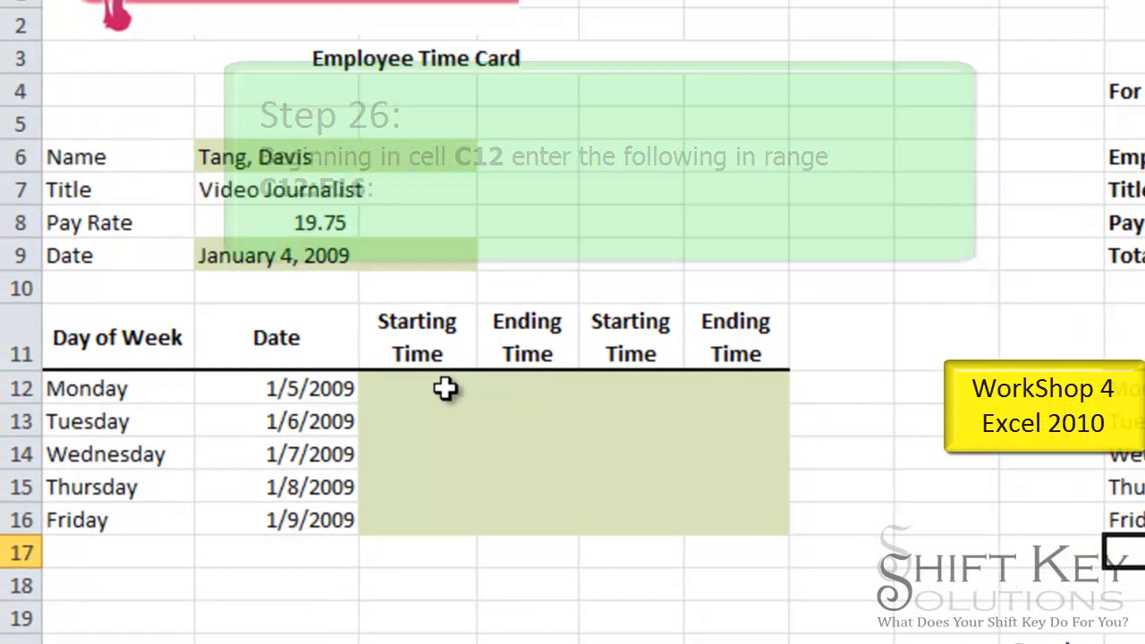
Enter 7:00 am in C12 as Monday's first starting time
left_click(299, 461)
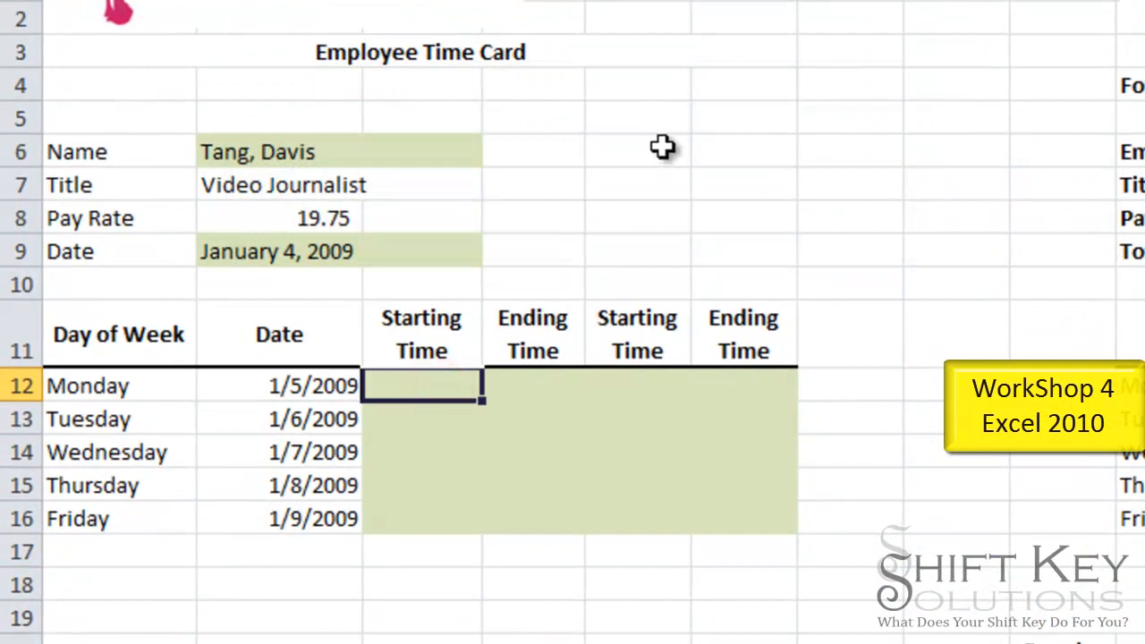
type("7")
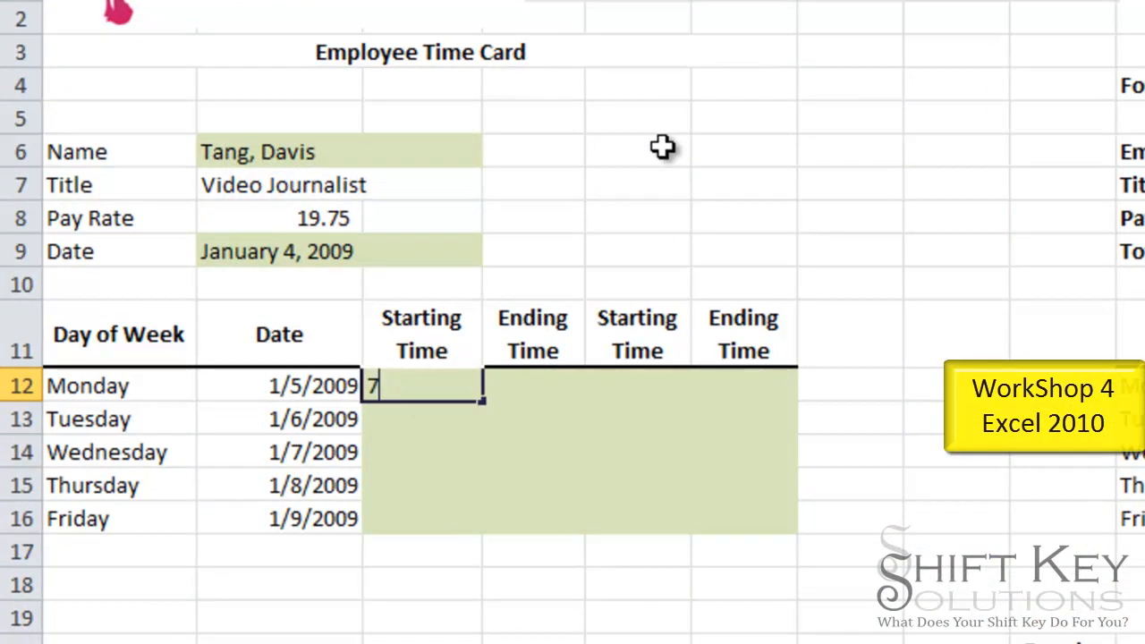
type(":00 am")
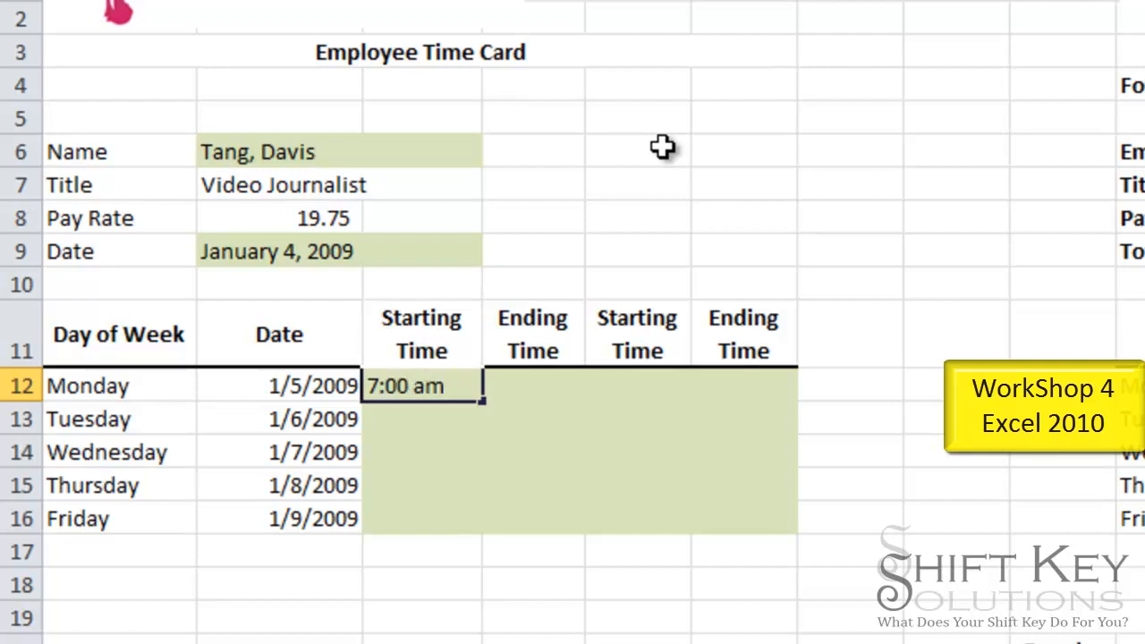
key("Tab")
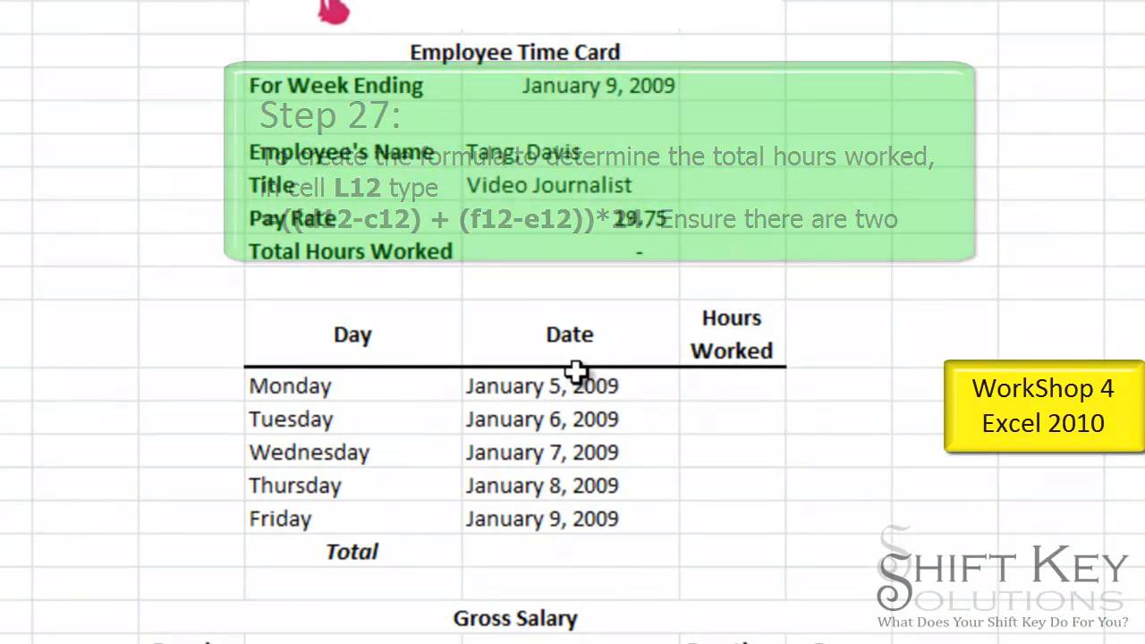
Enter =((d12-c12)+(f12-e12)*24) in L12 under Hours Worked and fill the formula down to L16
left_click(738, 387)
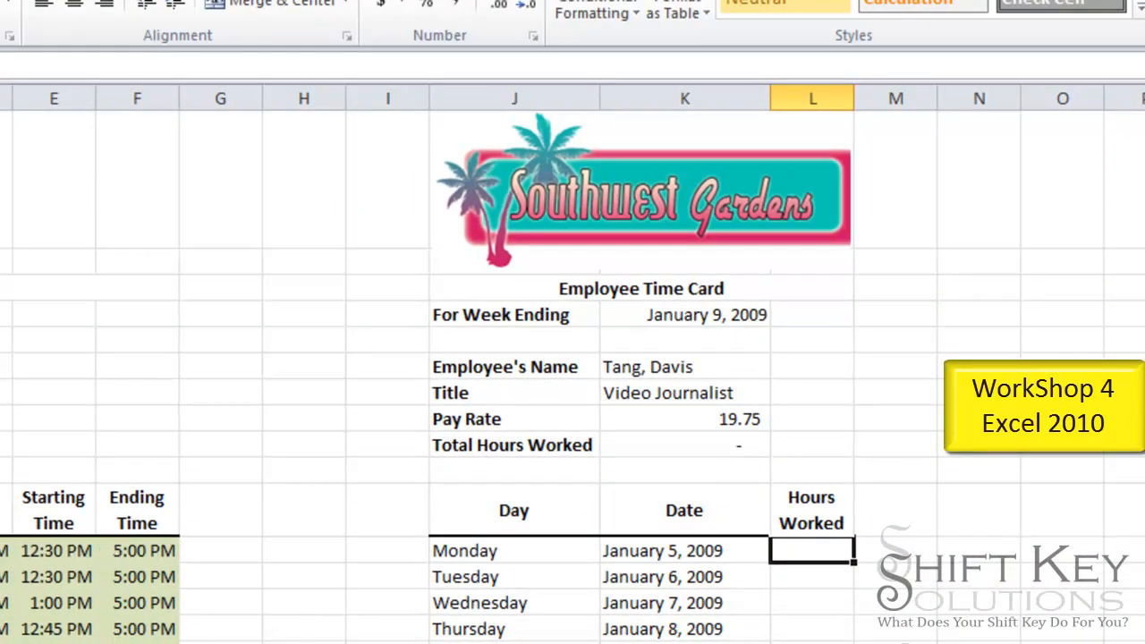
type("=((")
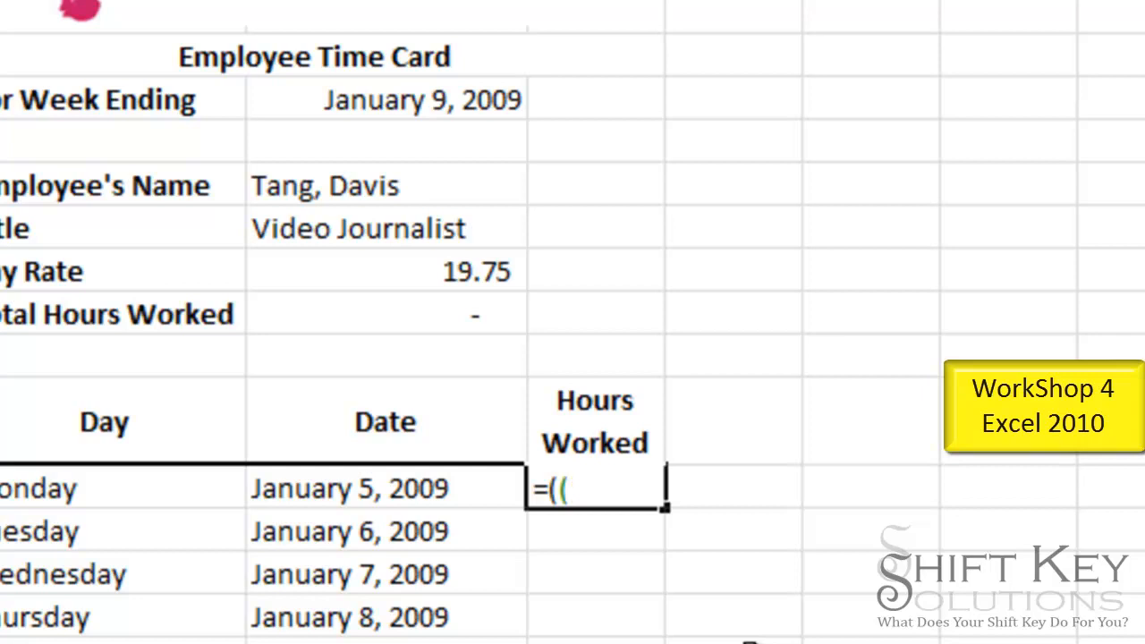
type("d12")
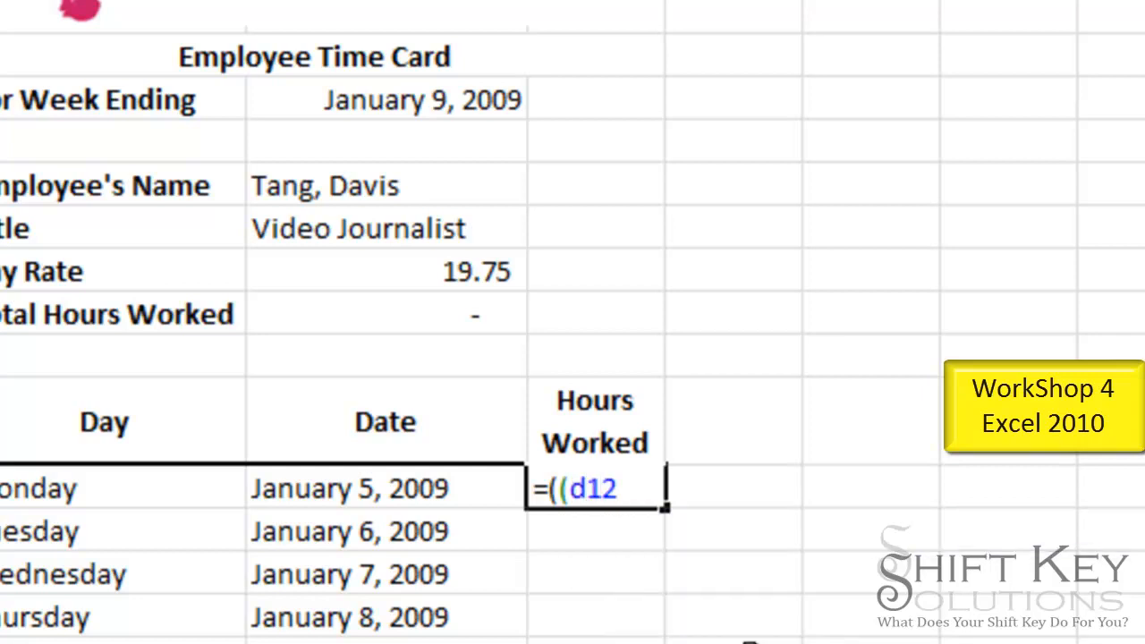
type("-c")
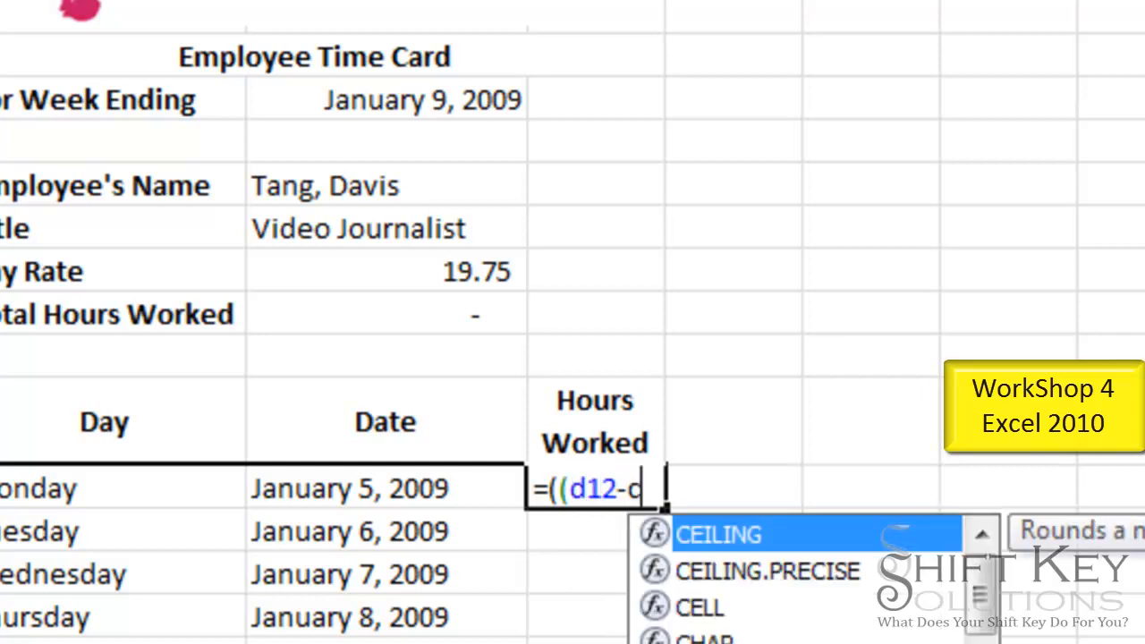
type("12)")
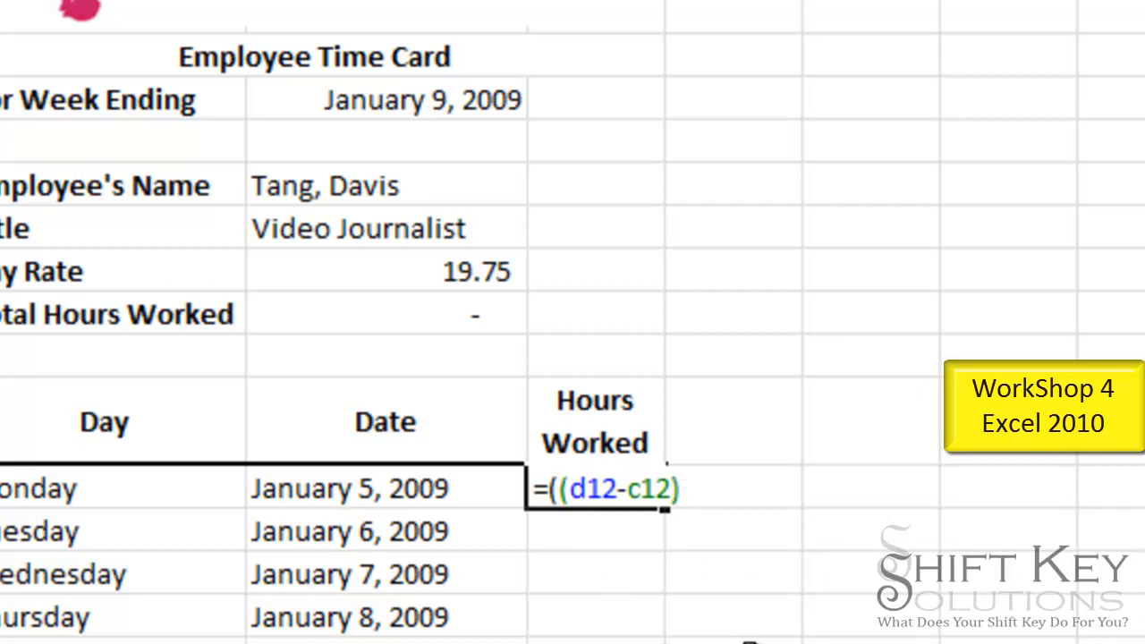
type("+(f12-")
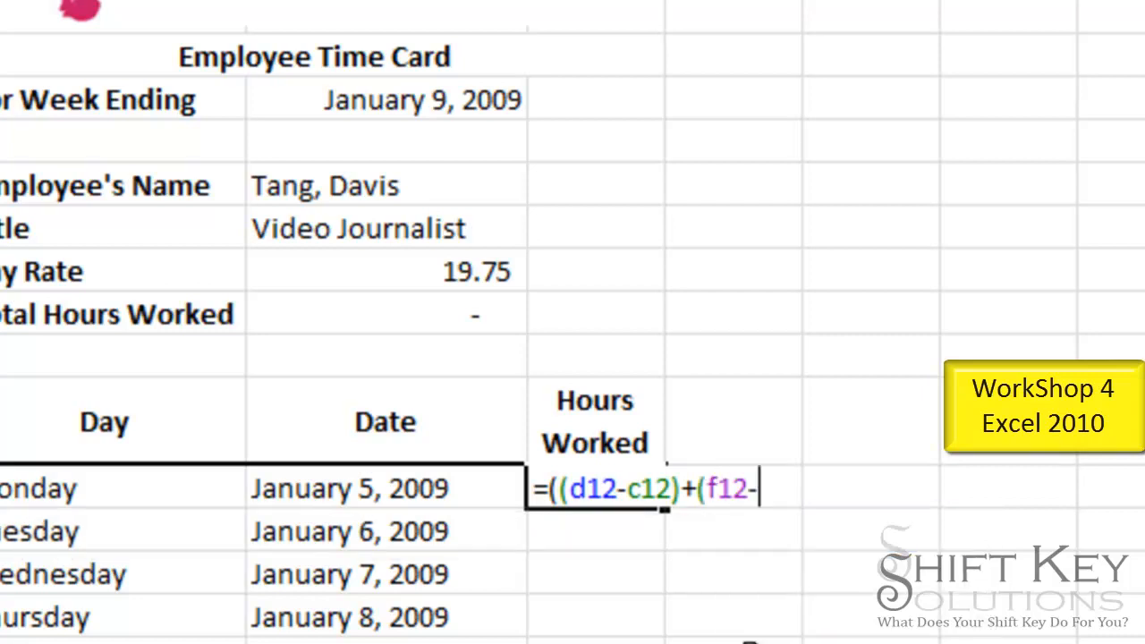
type("e12")
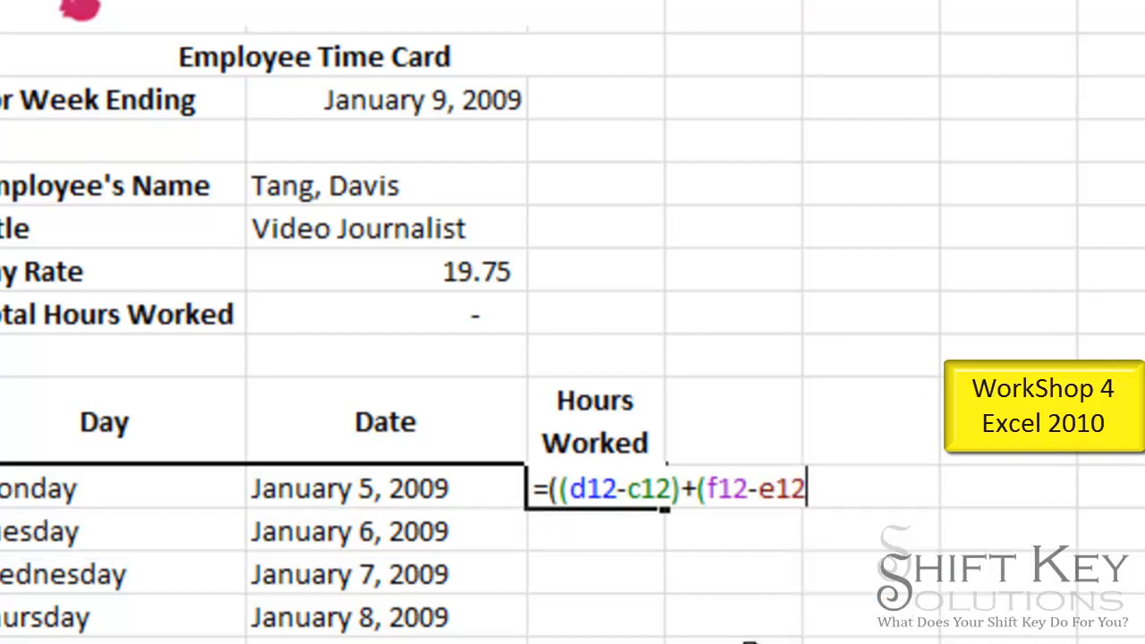
type(")*24")
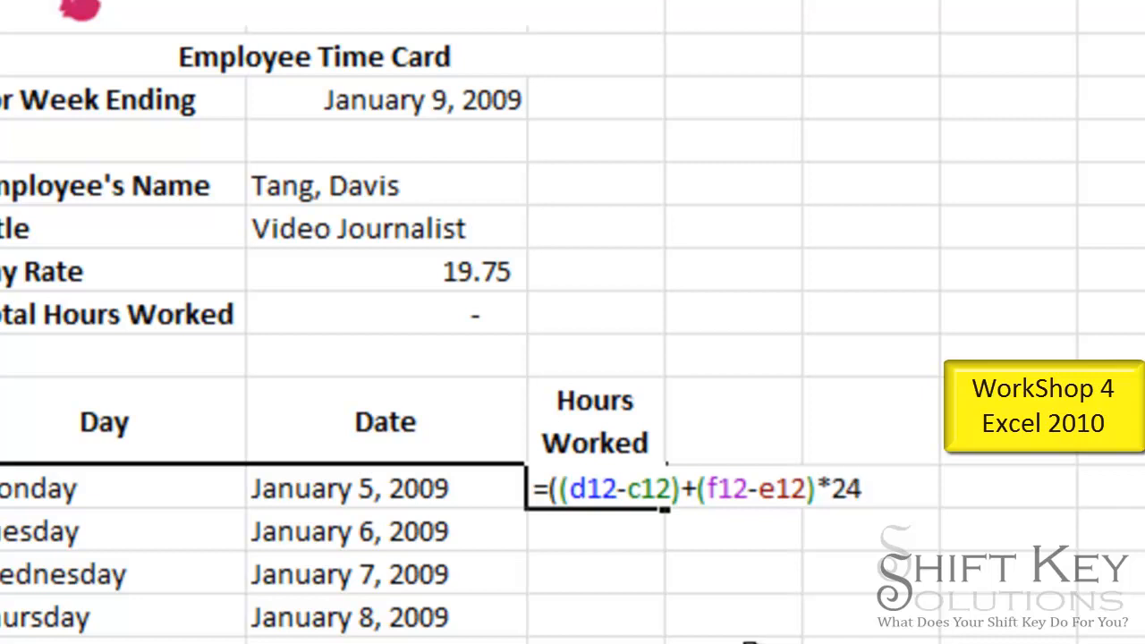
type(")")
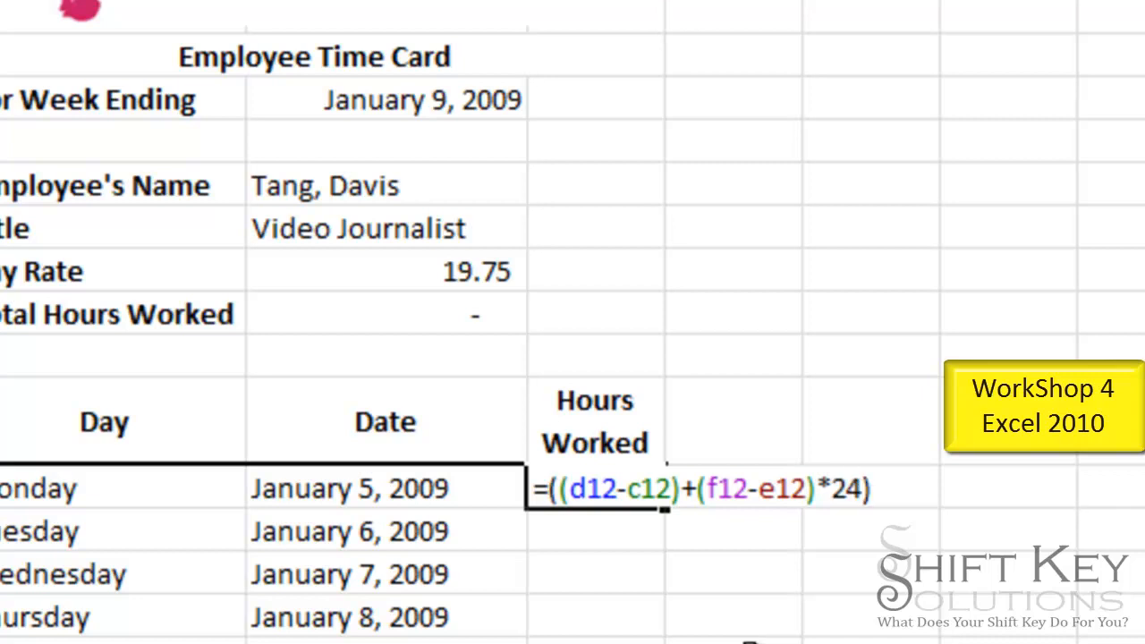
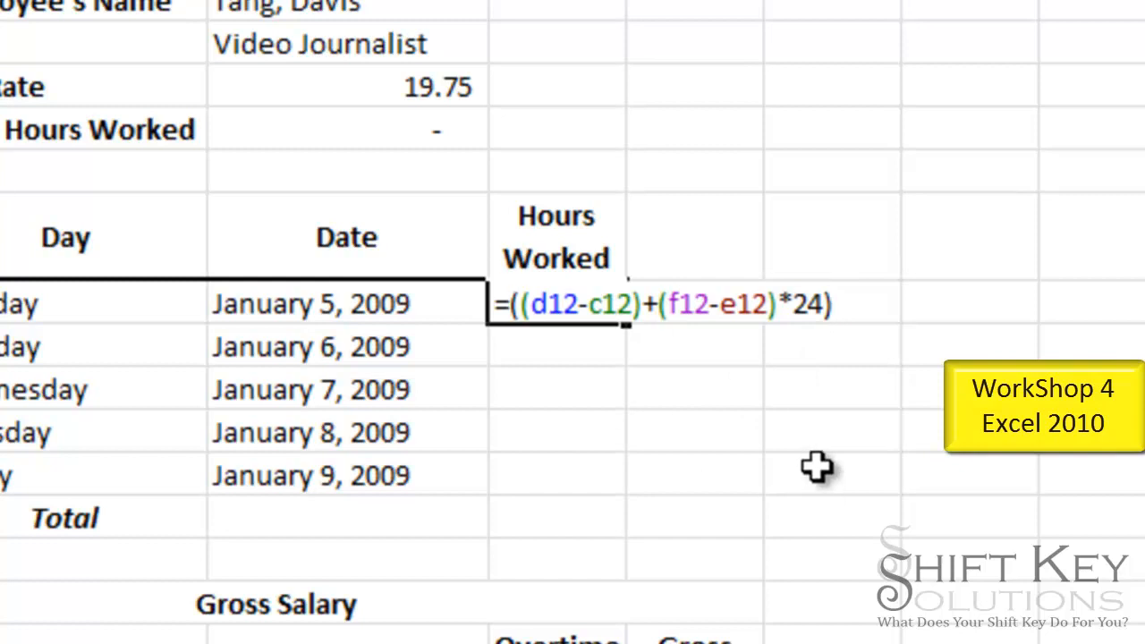
key("ctrl+Return")
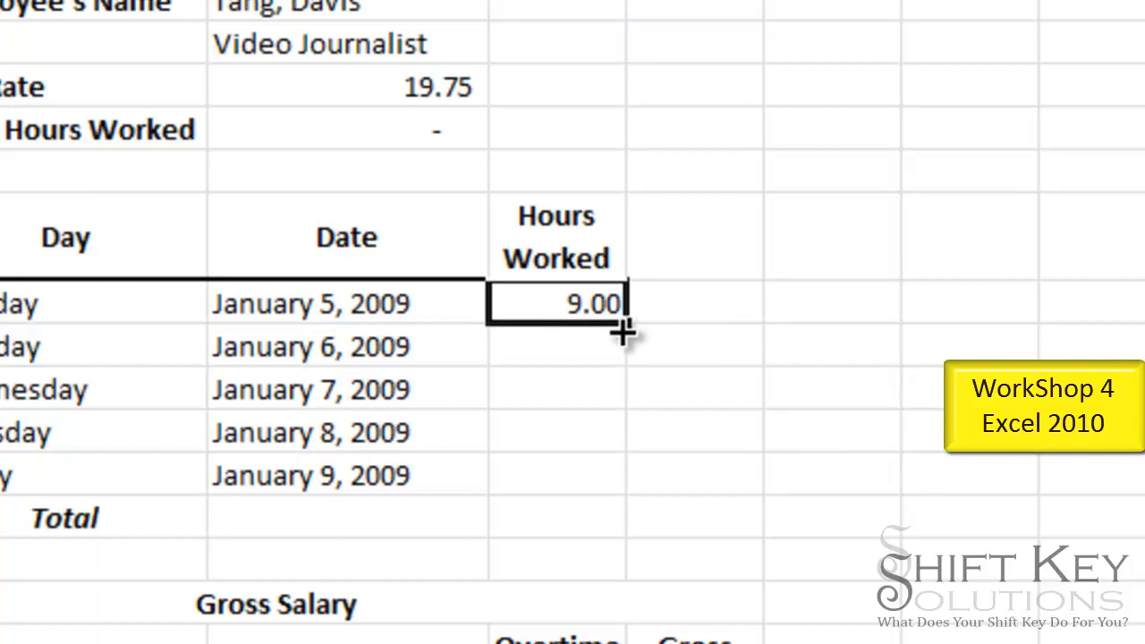
left_click_drag(624, 329, 624, 496)
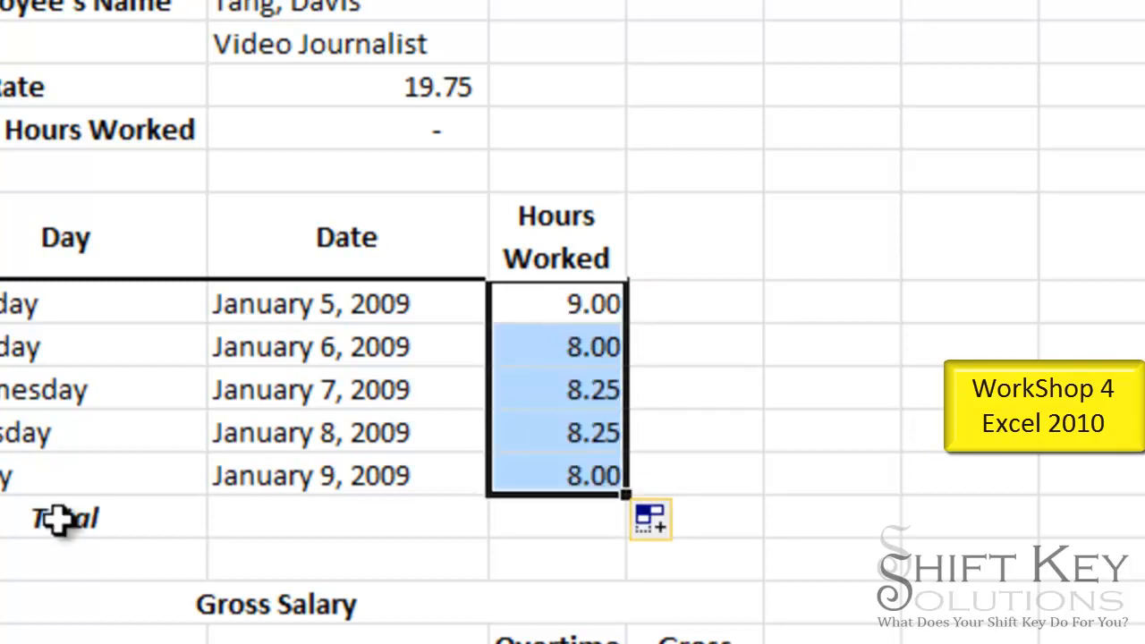
Total the hours worked in L17 with =SUM(L12:L16)
left_click(582, 522)
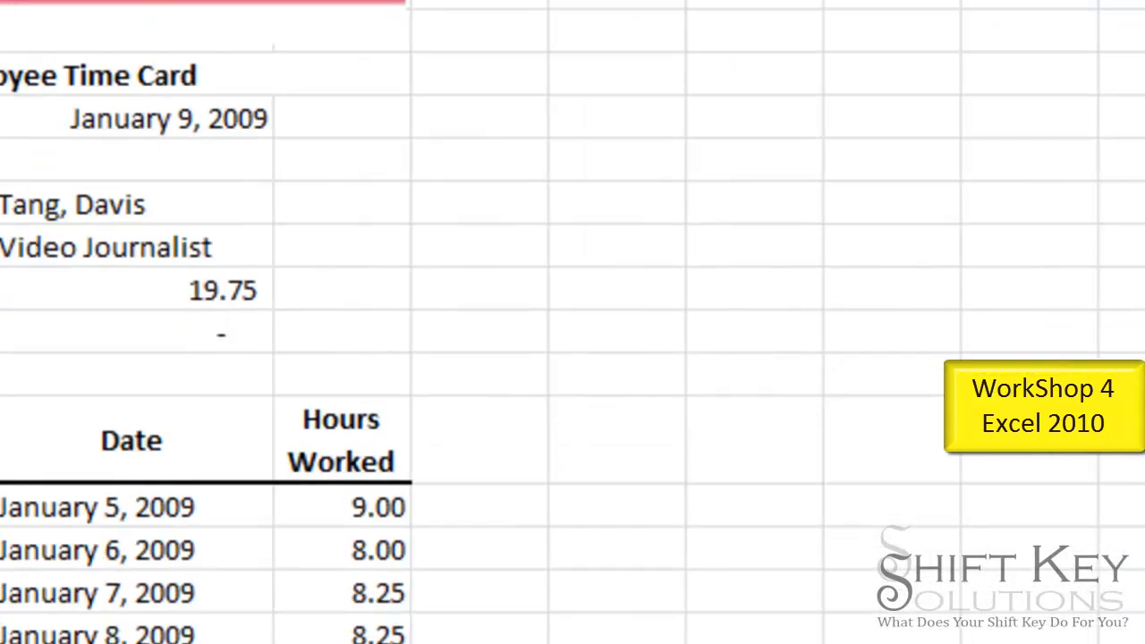
key("alt+equal")
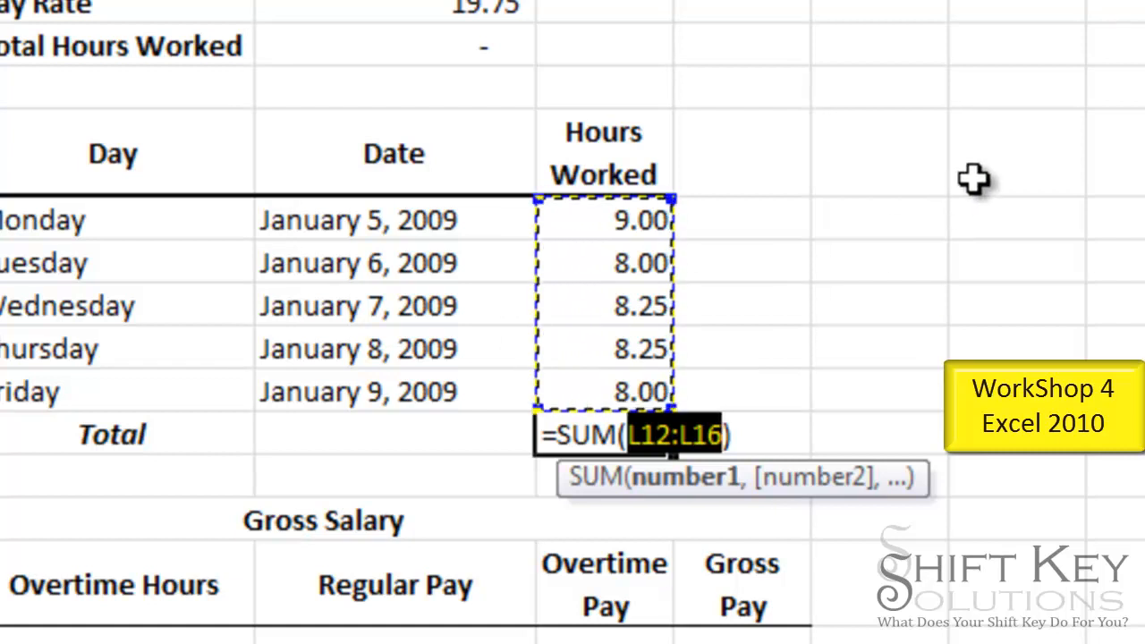
key("Return")
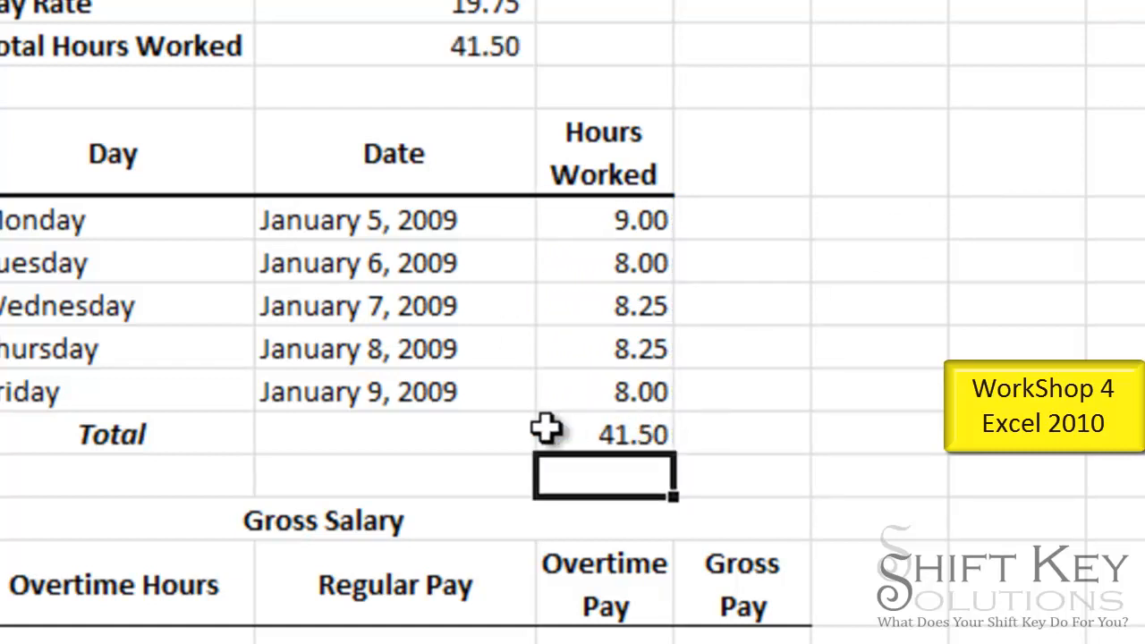
Make the total hours in L17 bold and apply a Top and Double Bottom Border
left_click(629, 436)
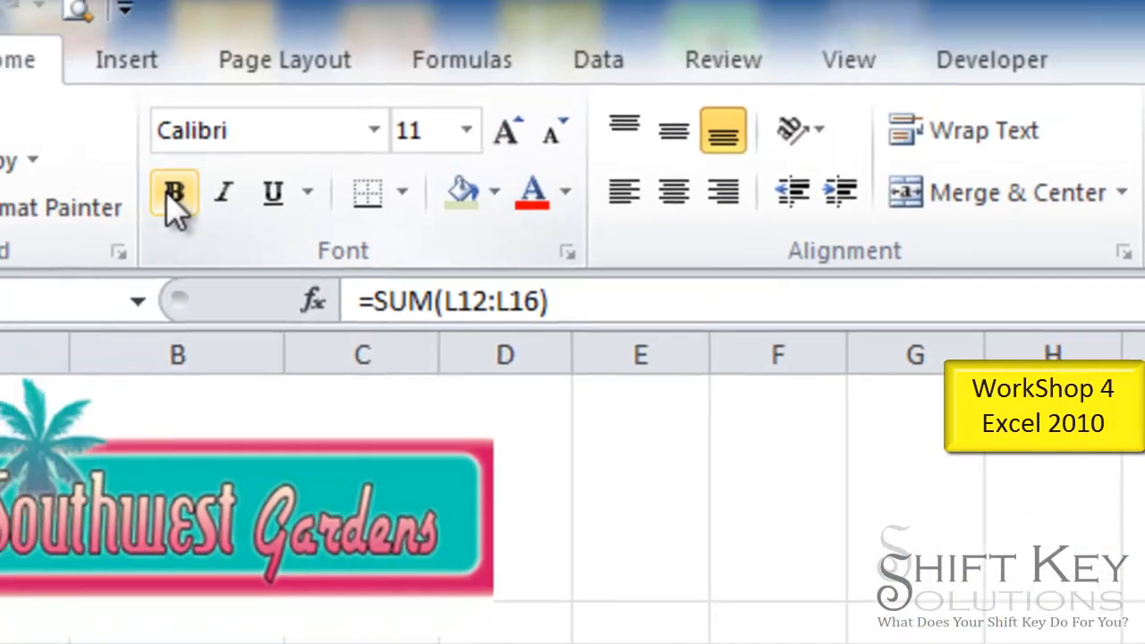
left_click(174, 194)
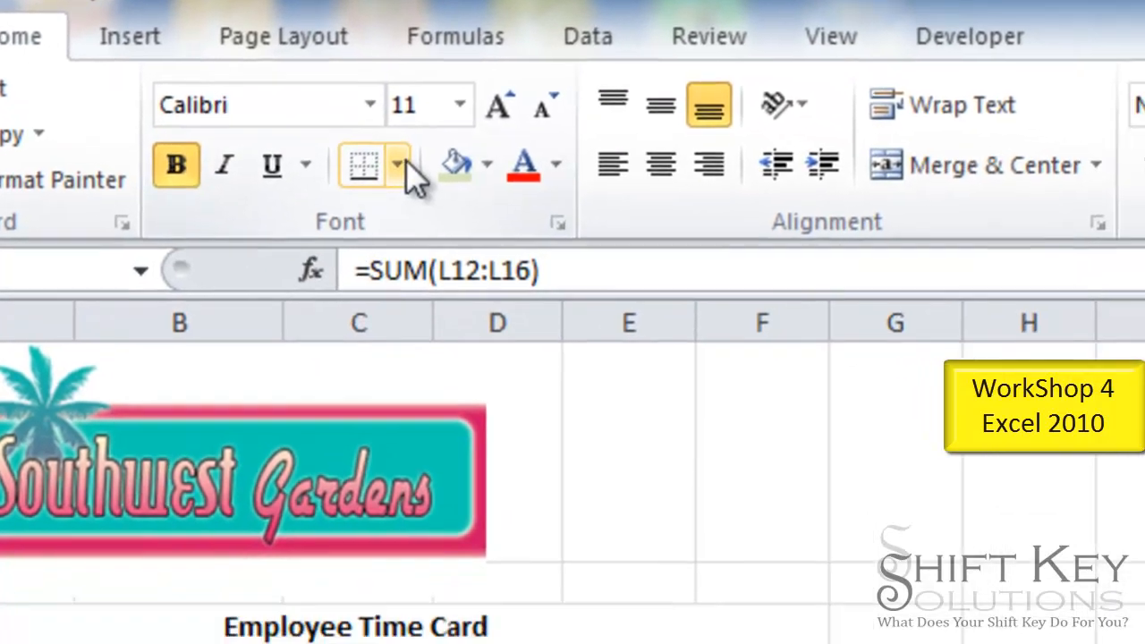
left_click(400, 164)
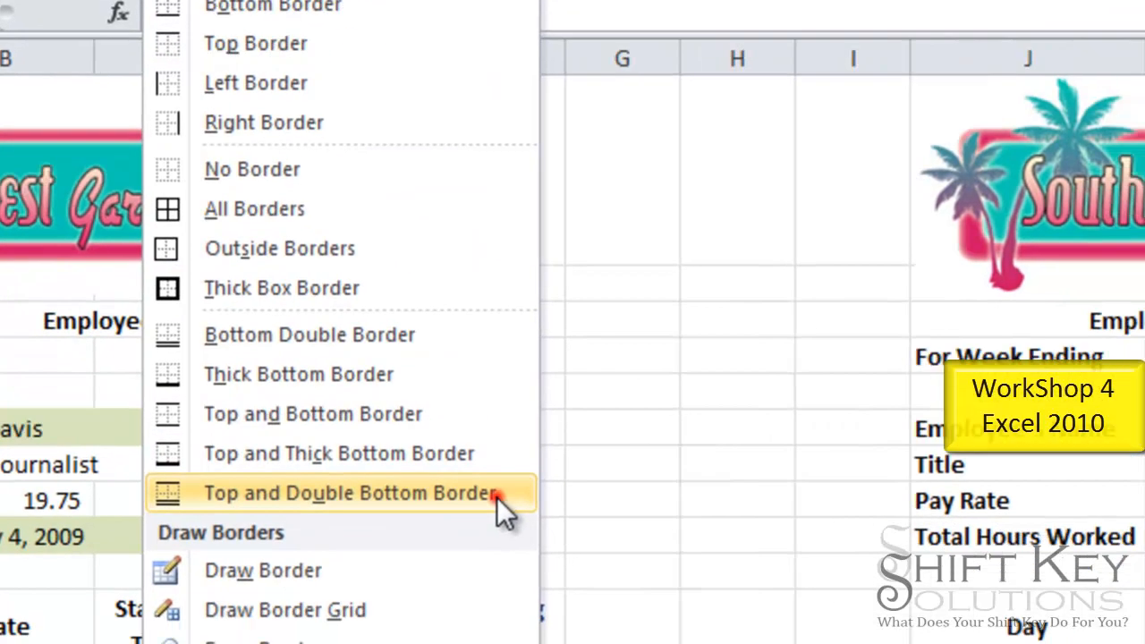
left_click(559, 533)
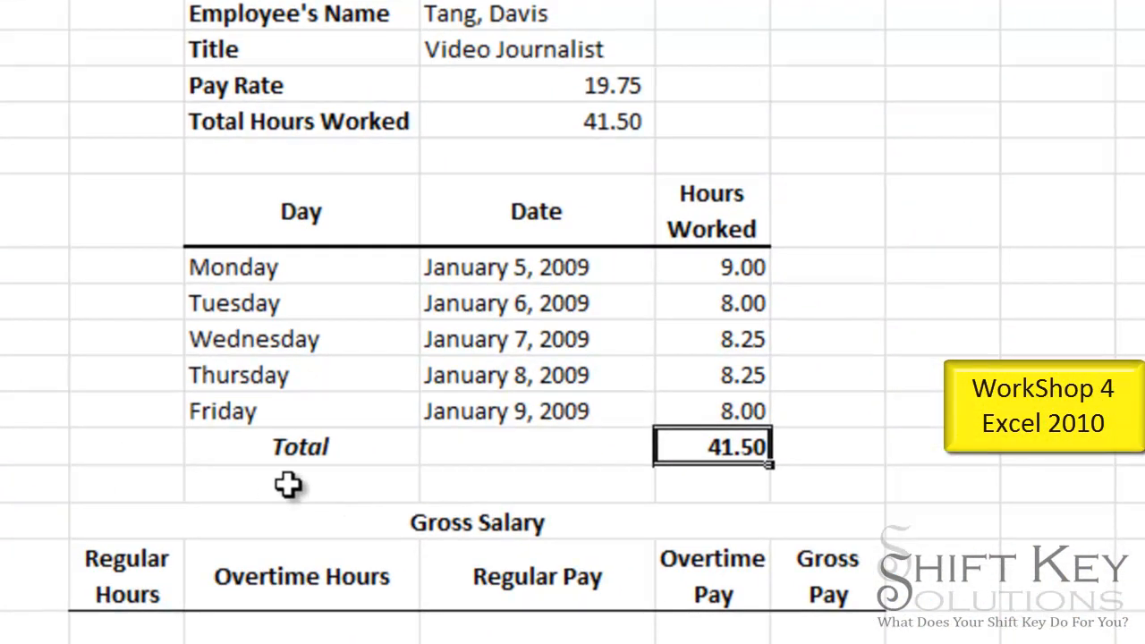
left_click(287, 484)
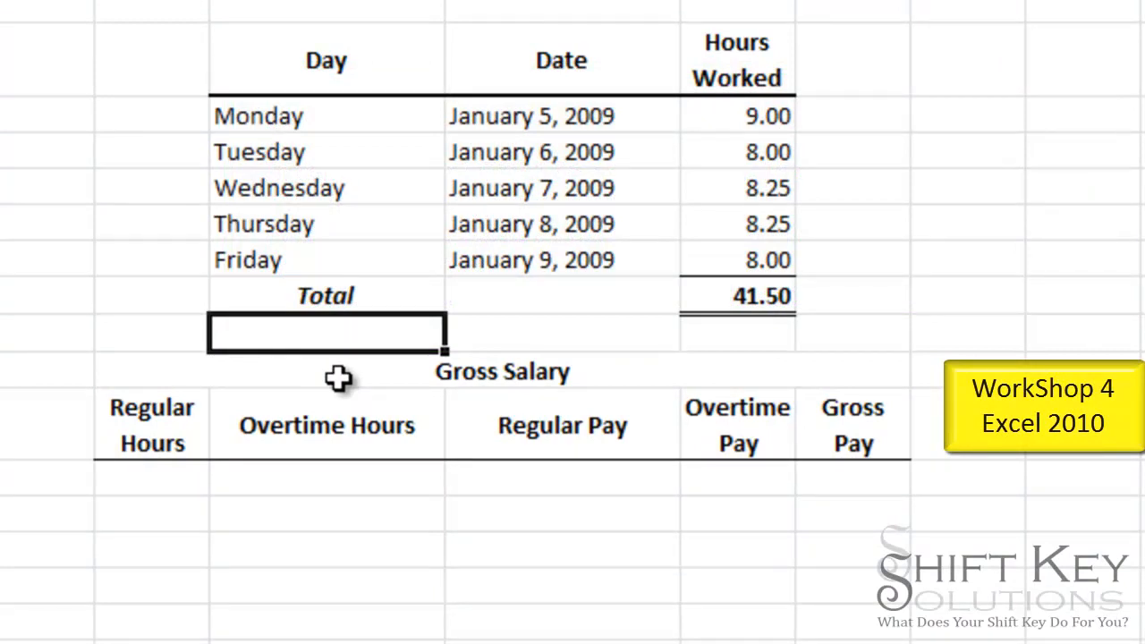
Enter =IF(L17>=40,40,L17) in I21 under Regular Hours
left_click(158, 479)
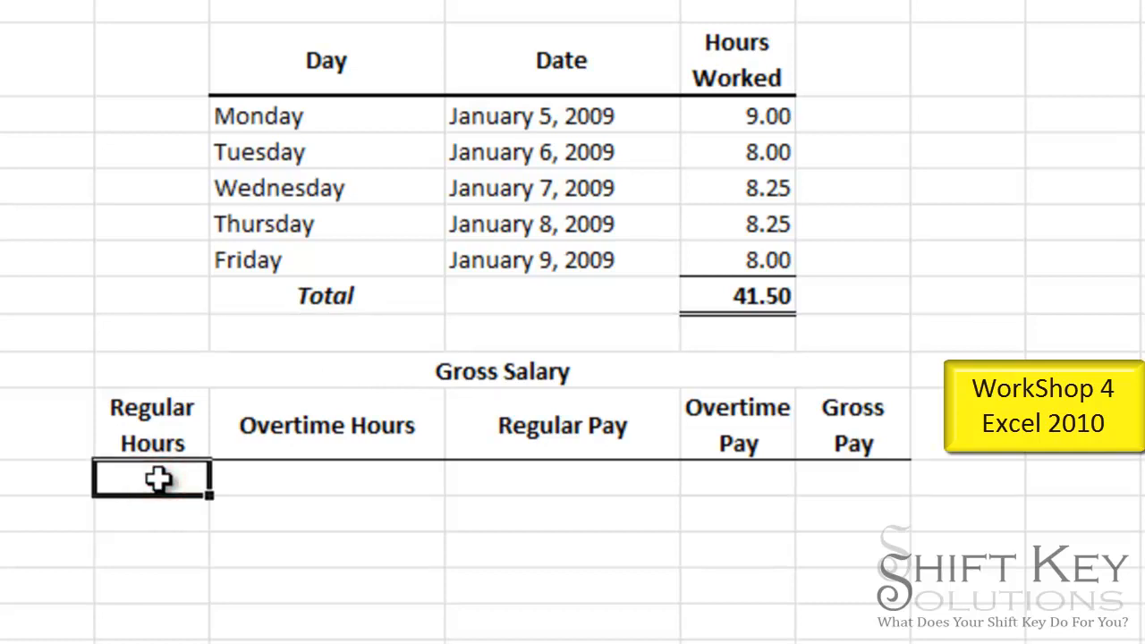
type("=if")
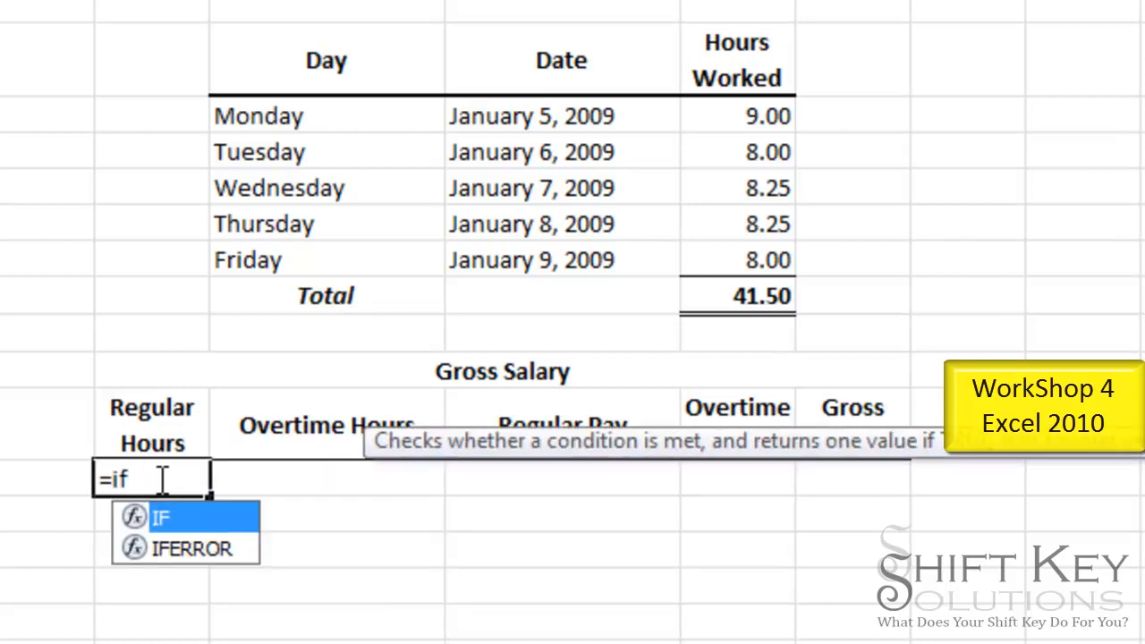
key("Tab")
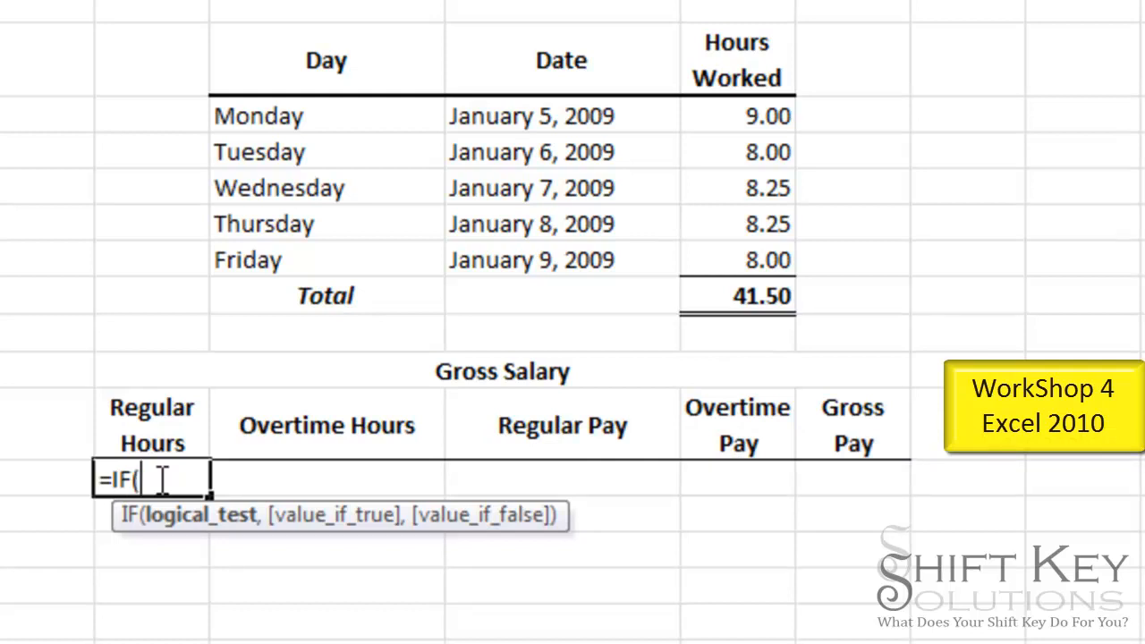
type("l17")
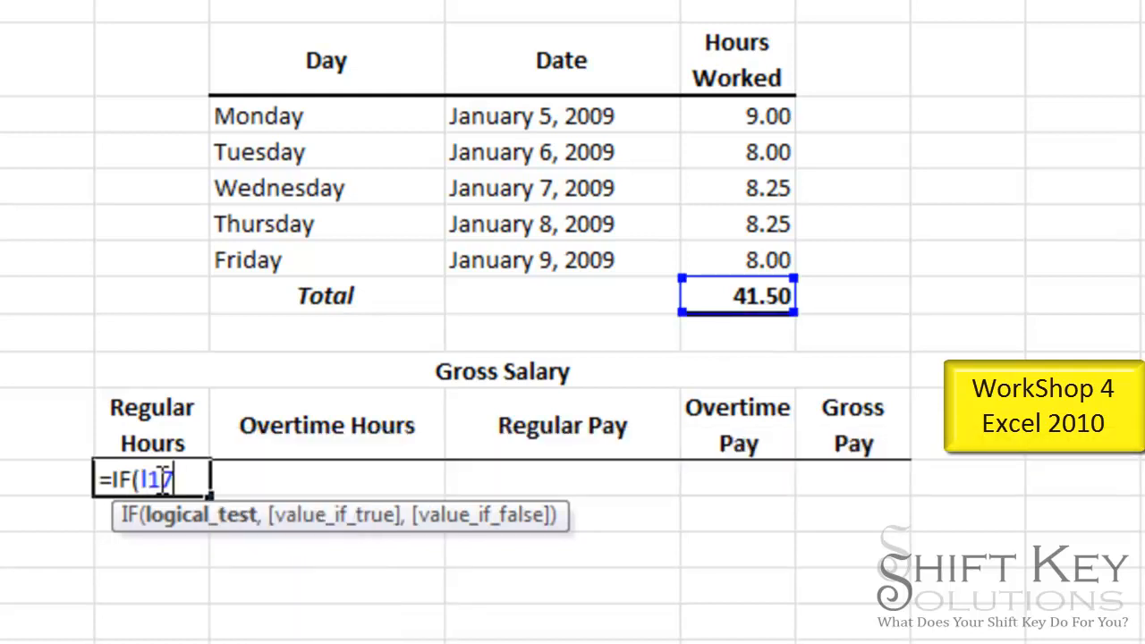
type(">=40,")
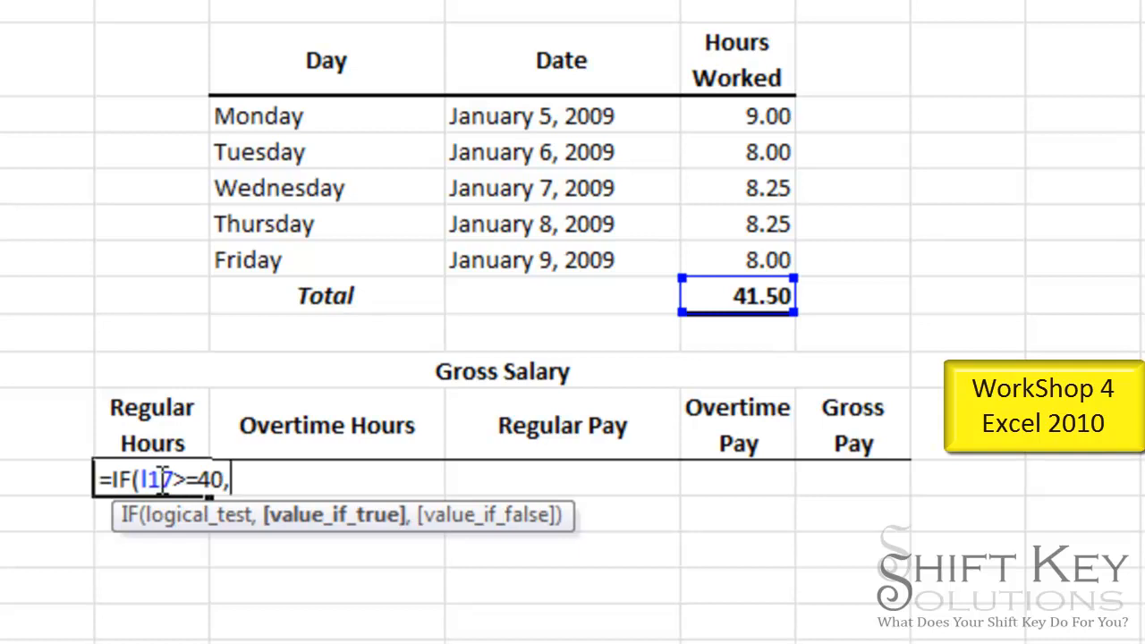
type("40,")
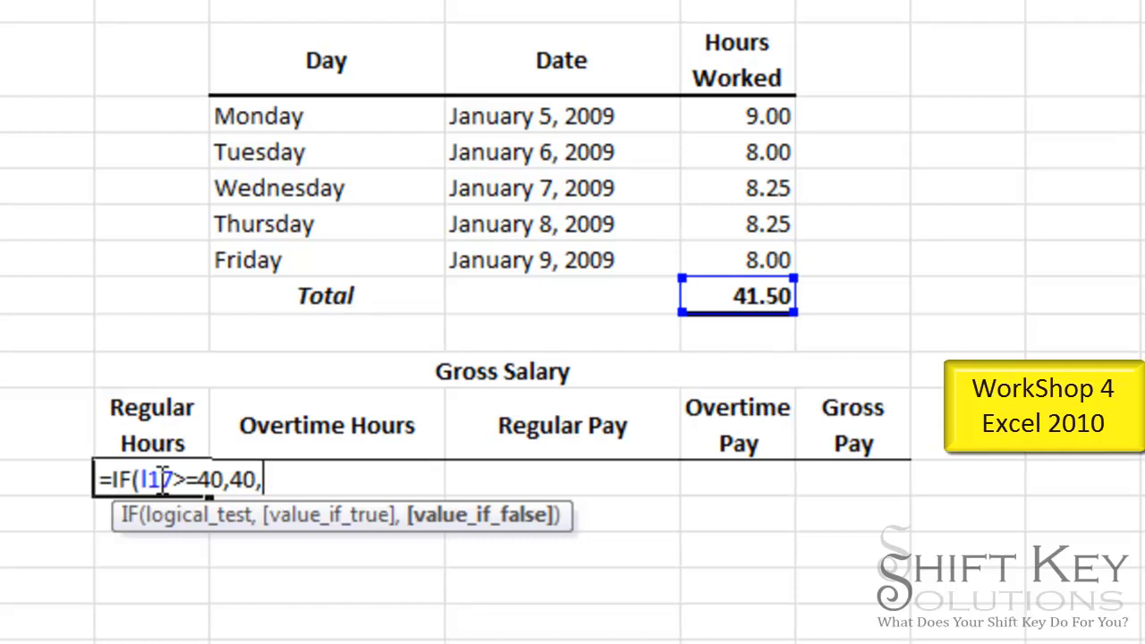
type("L")
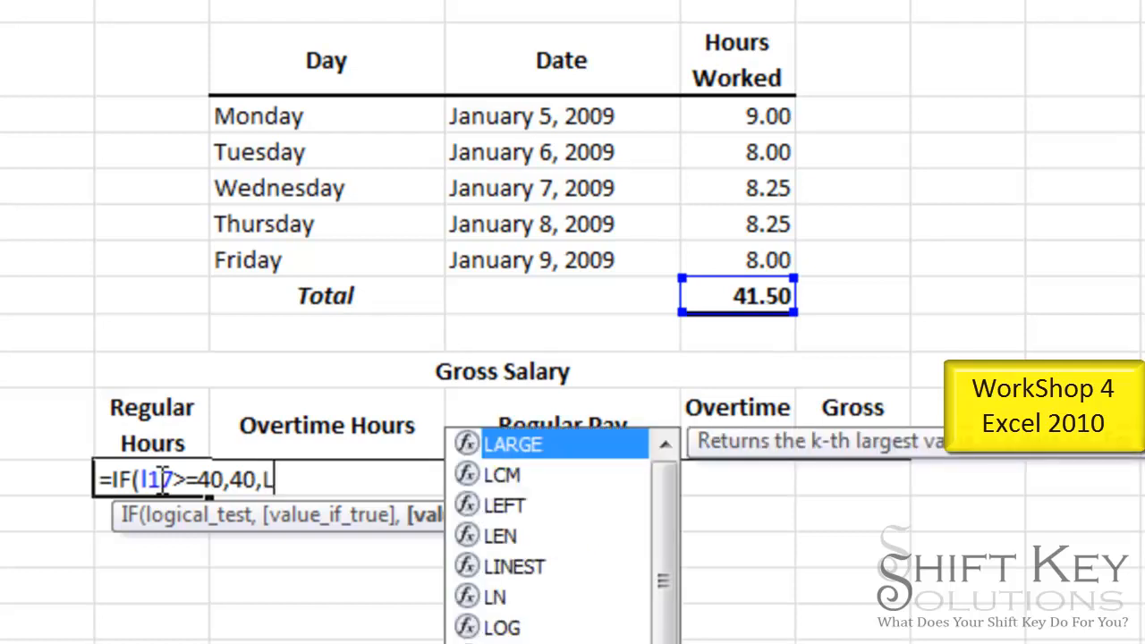
type("17")
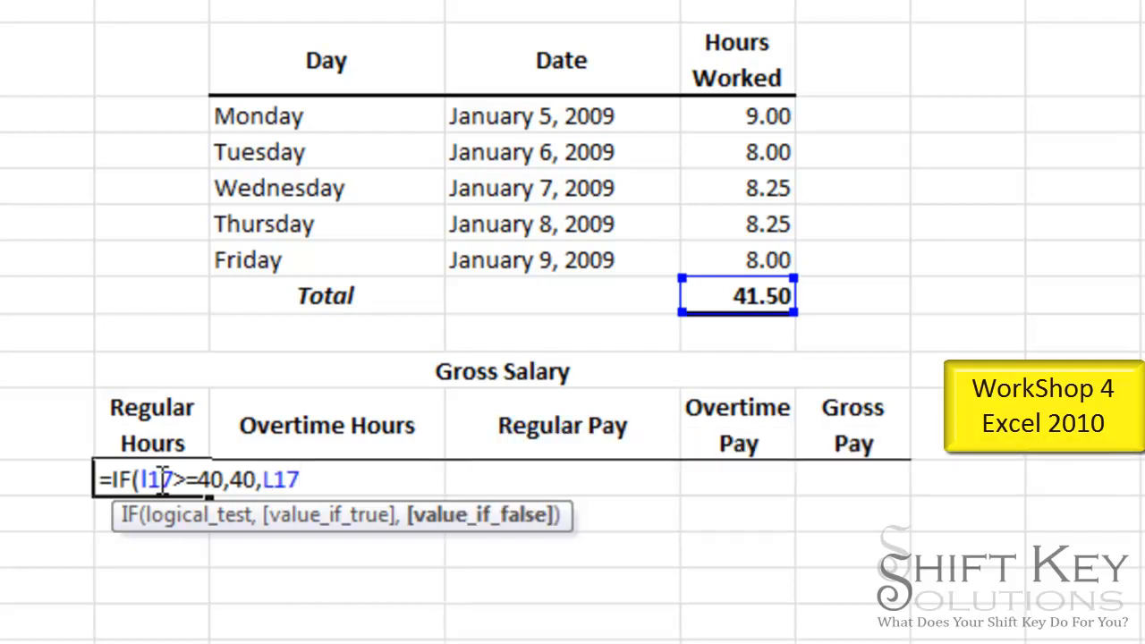
key("Tab")
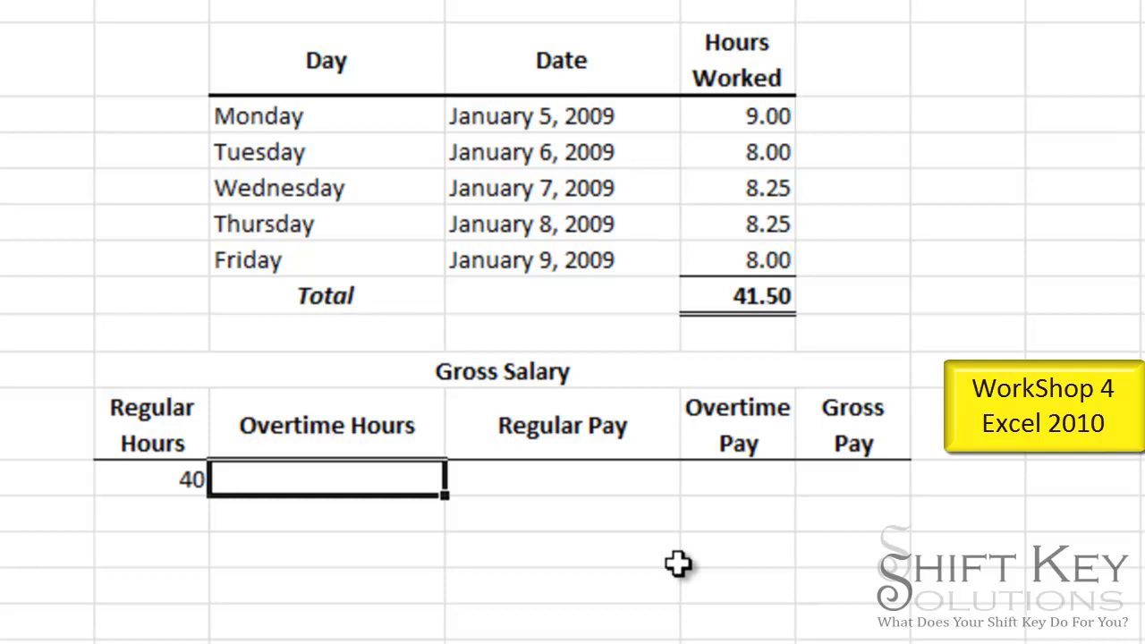
Enter =l17-i21 in J21 to calculate the Overtime Hours
type("=l")
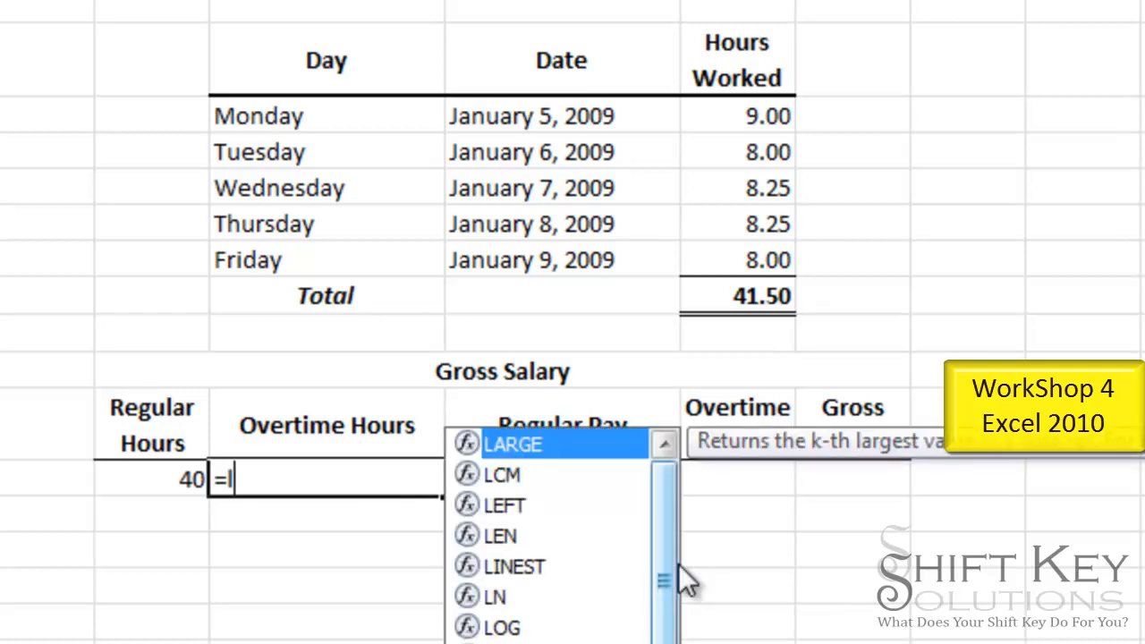
type("17")
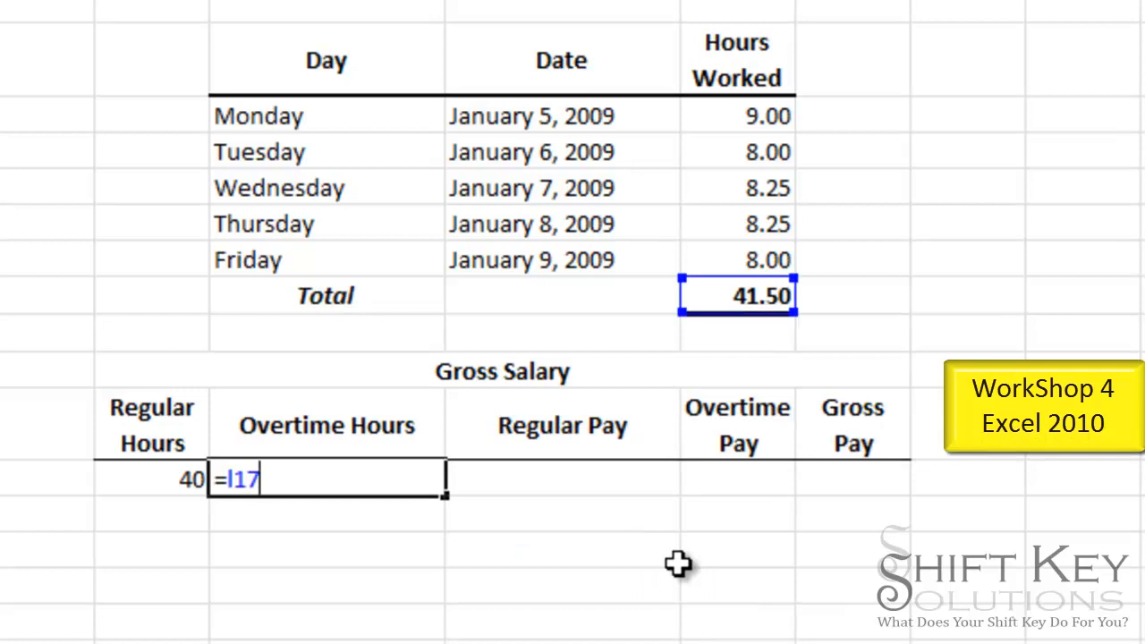
type("-i21")
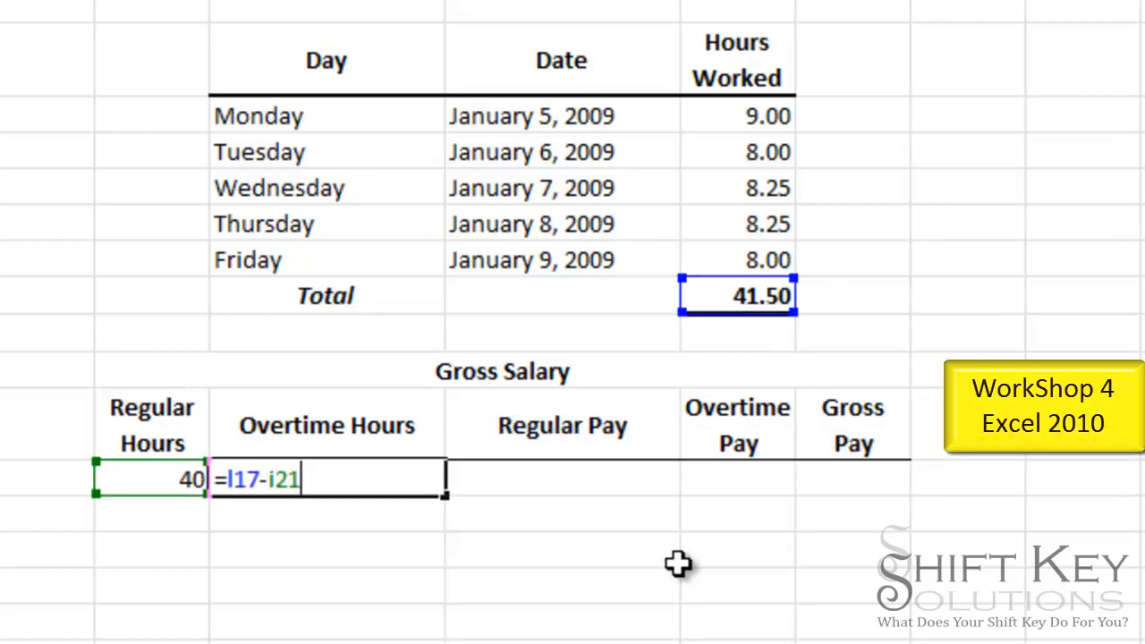
key("Return")
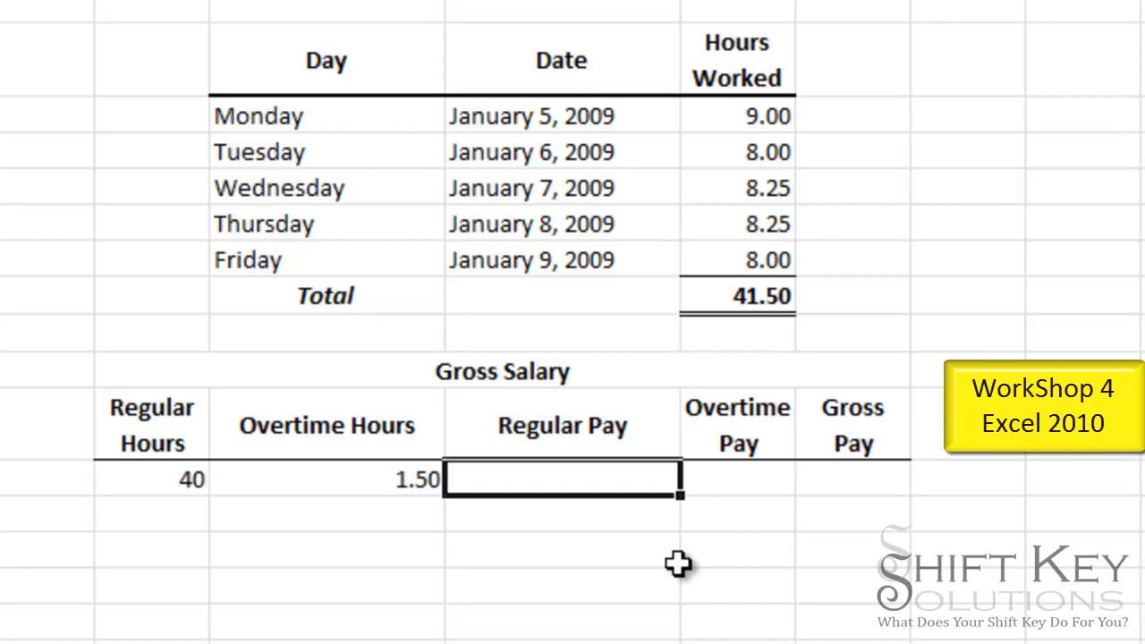
Calculate the Regular Pay in K21 with the formula =i21*k8
type("=i21")
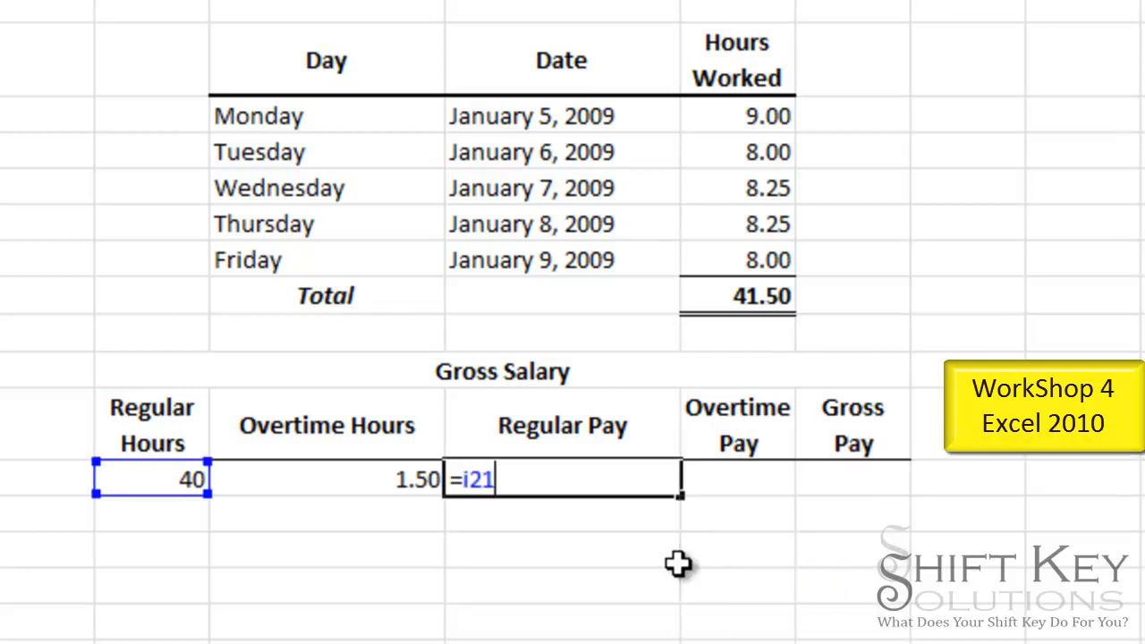
type("*k")
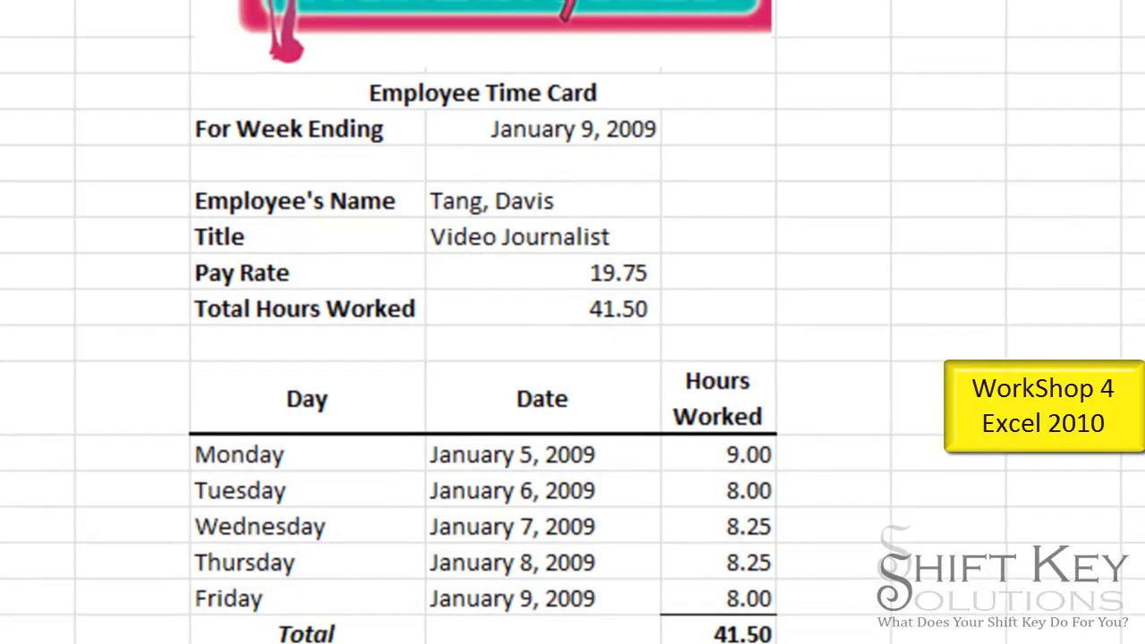
type("8")
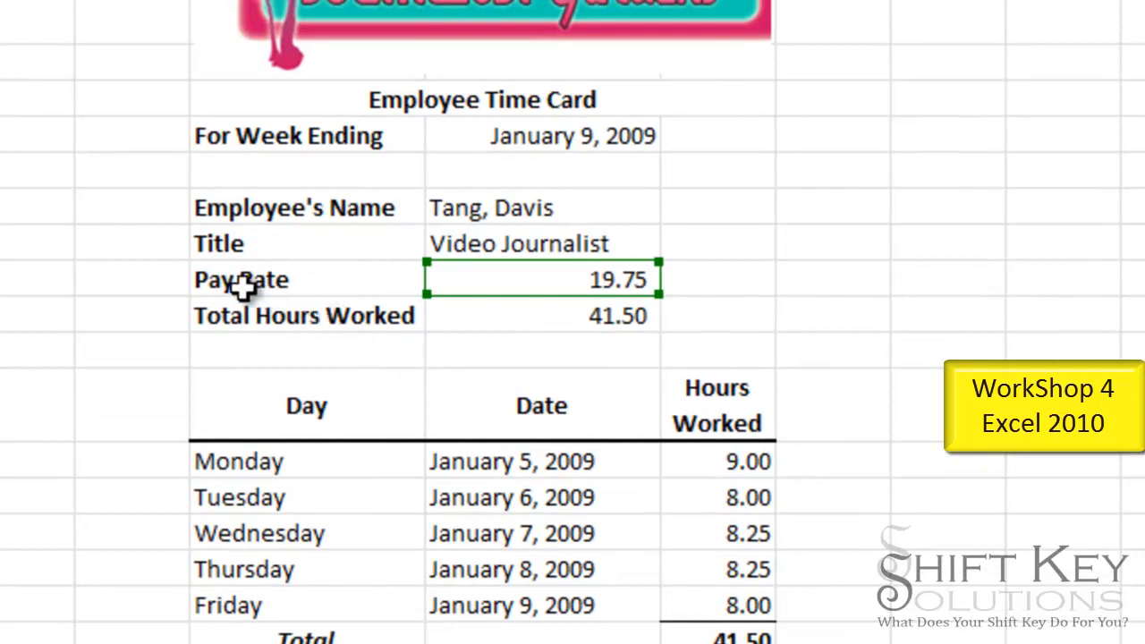
key("Escape")
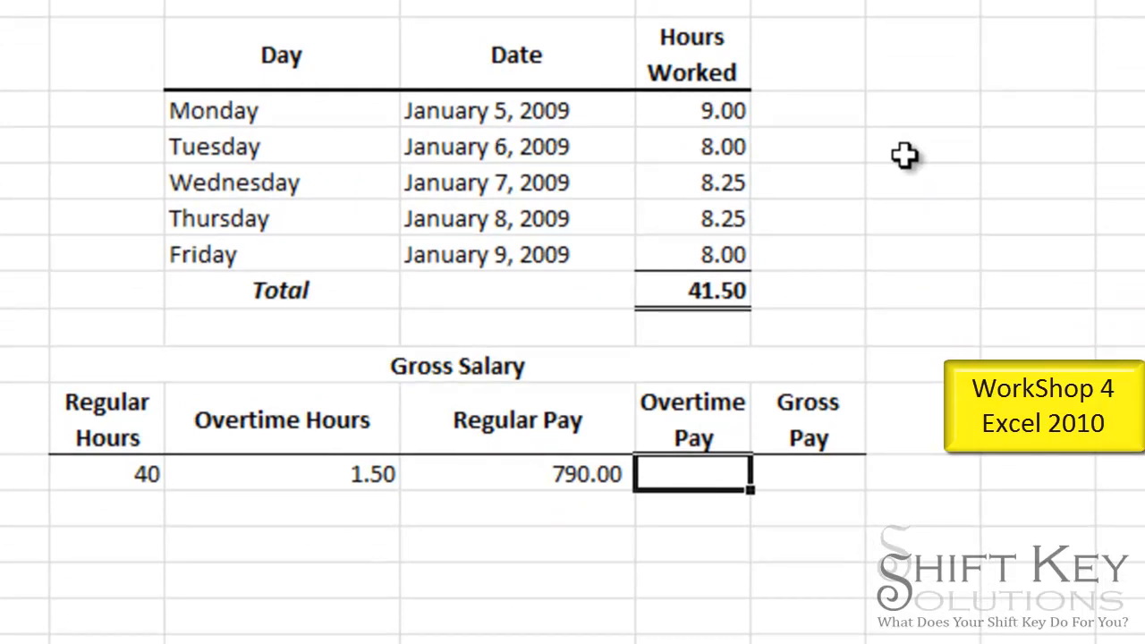
Format the hours in I21:J21 with Comma Style and the pay cells K21:L21 with the dollar Accounting Number Format
left_click(122, 478)
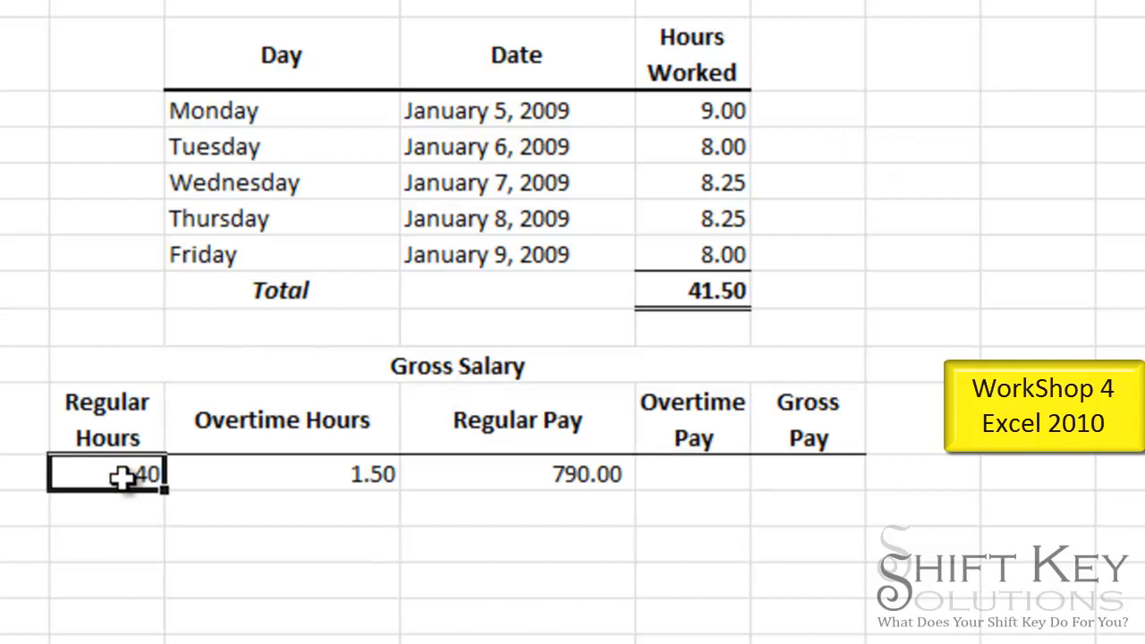
left_click_drag(123, 477, 221, 478)
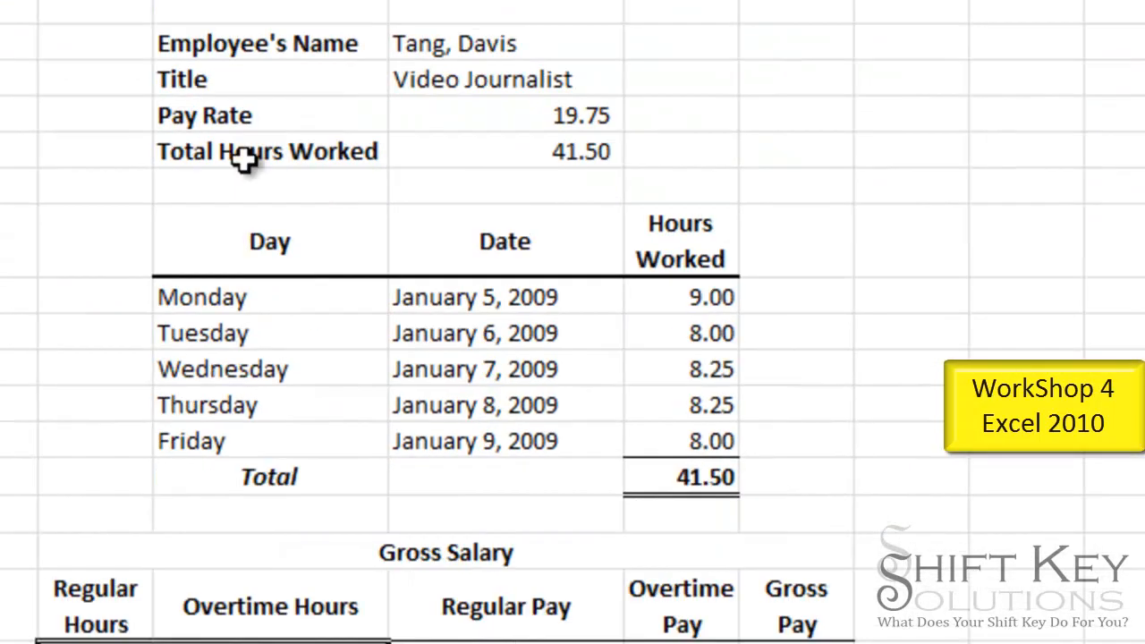
left_click(426, 426)
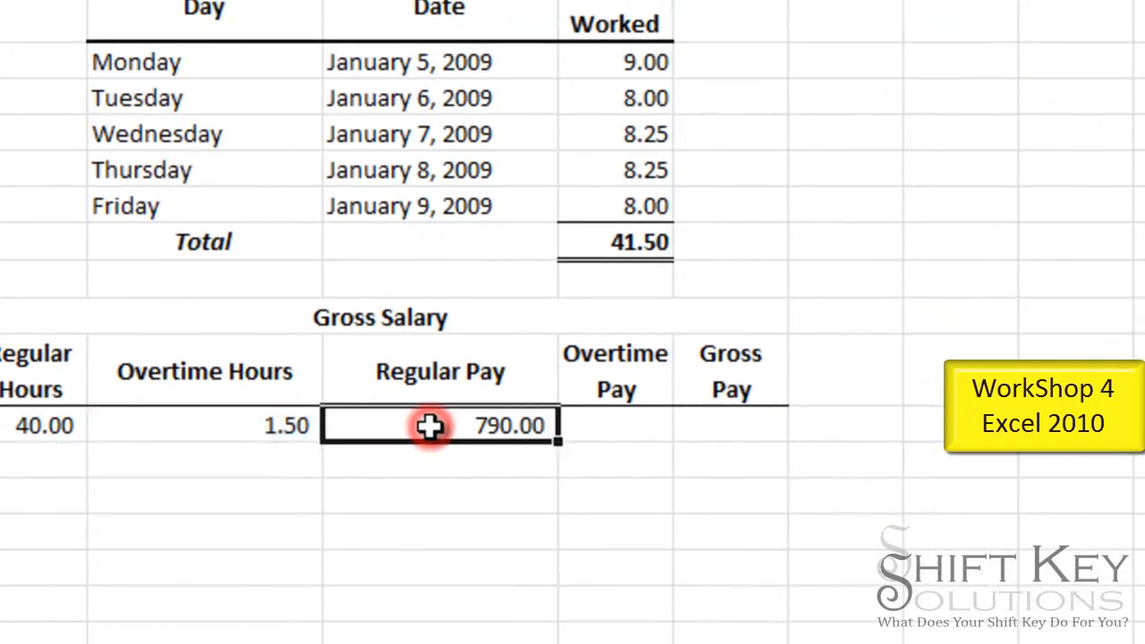
left_click_drag(430, 427, 623, 424)
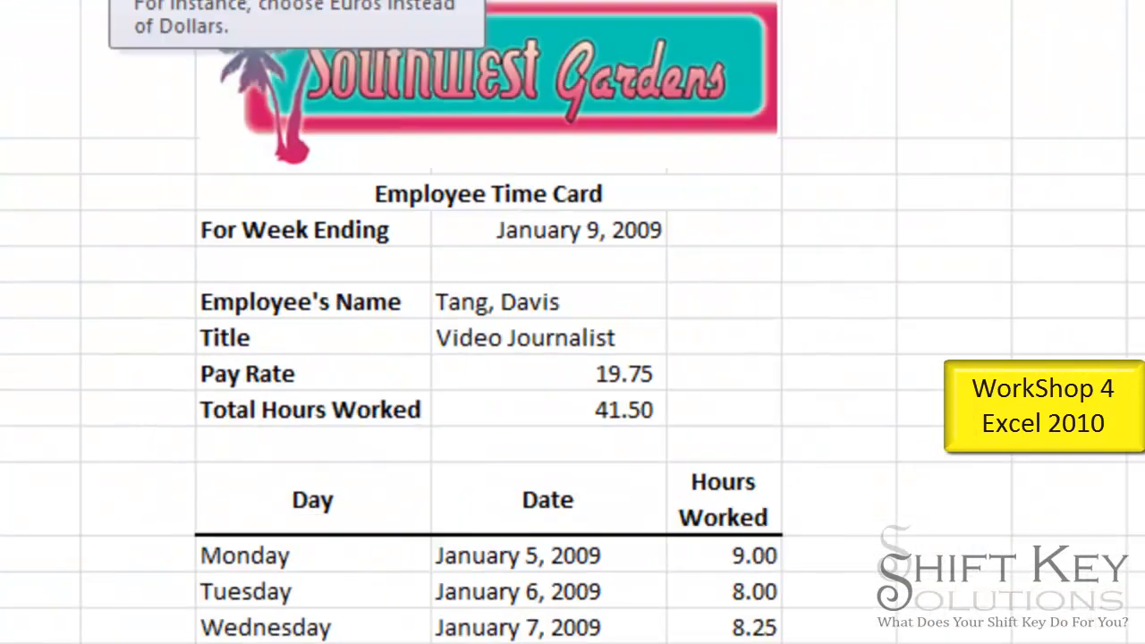
left_click(339, 179)
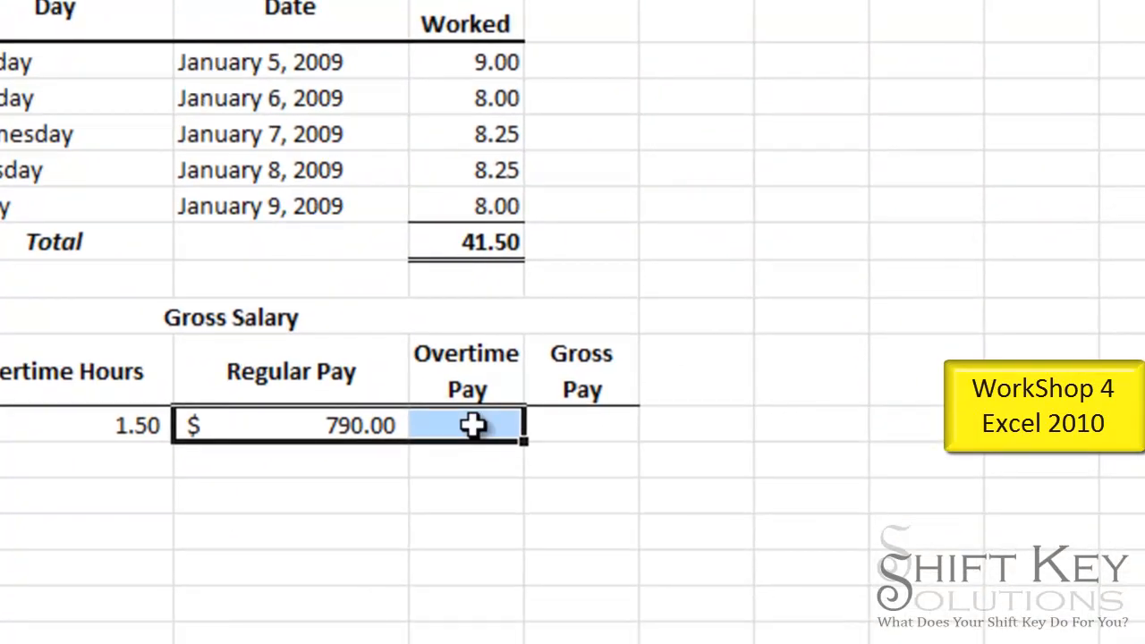
Enter =j21*(k8*1.5) in L21 under Overtime Pay
left_click(472, 425)
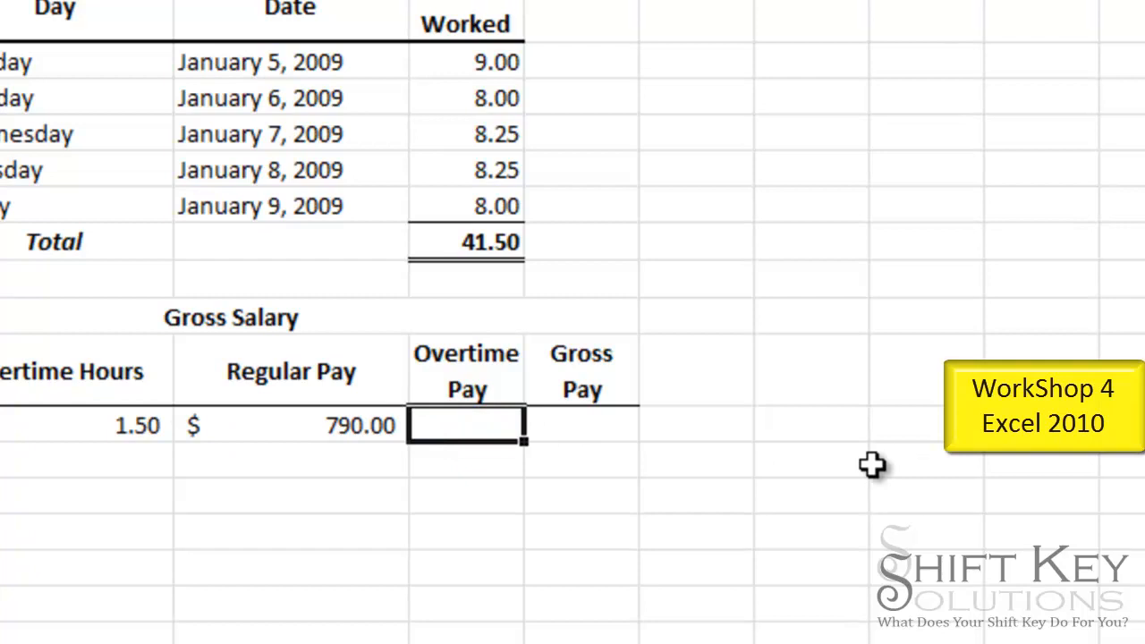
type("=")
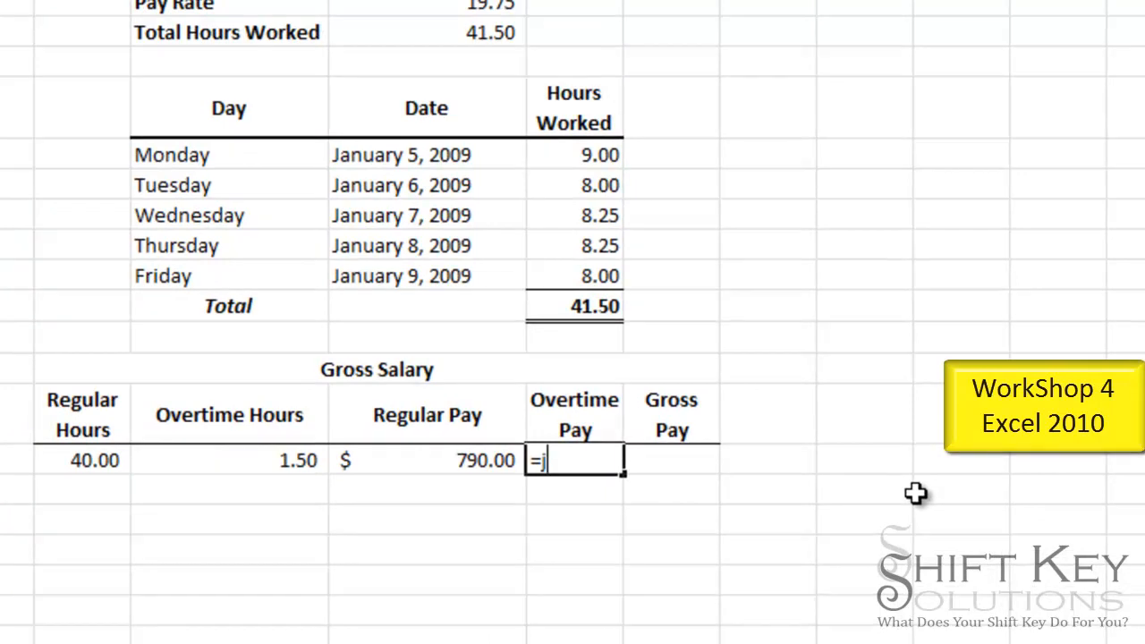
type("j21")
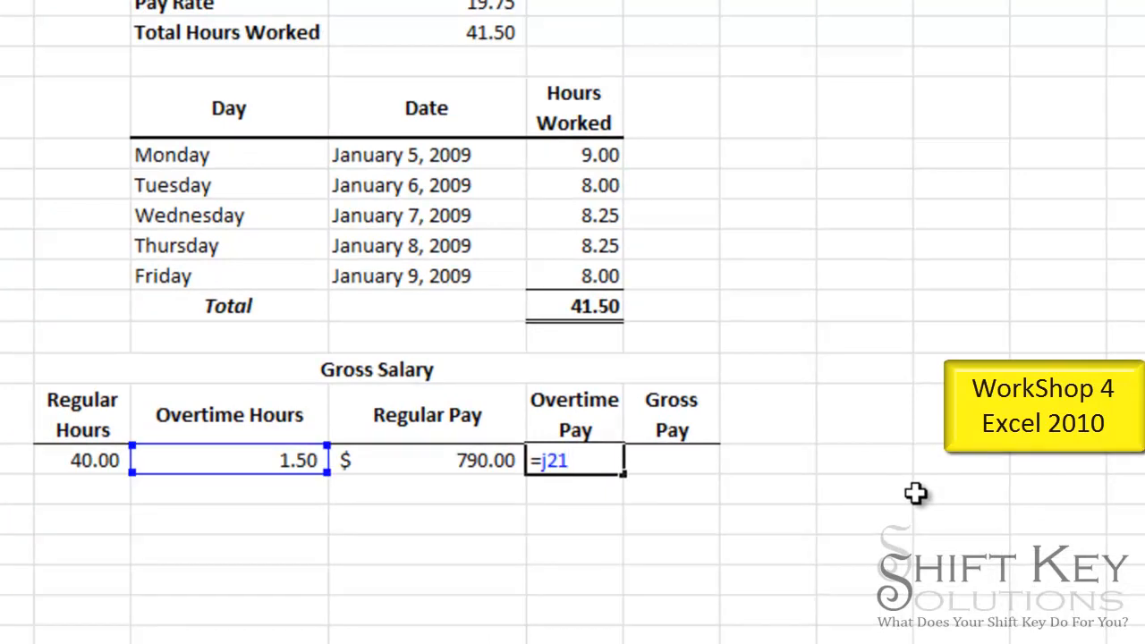
type("*(")
type("k8")
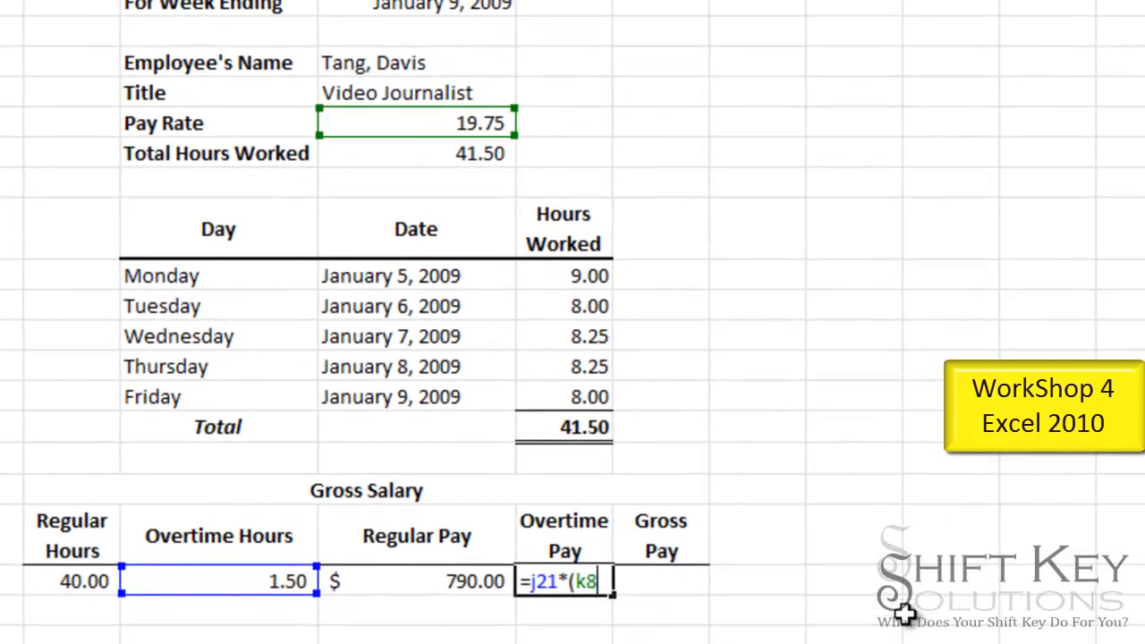
type("*1.5)")
key("Tab")
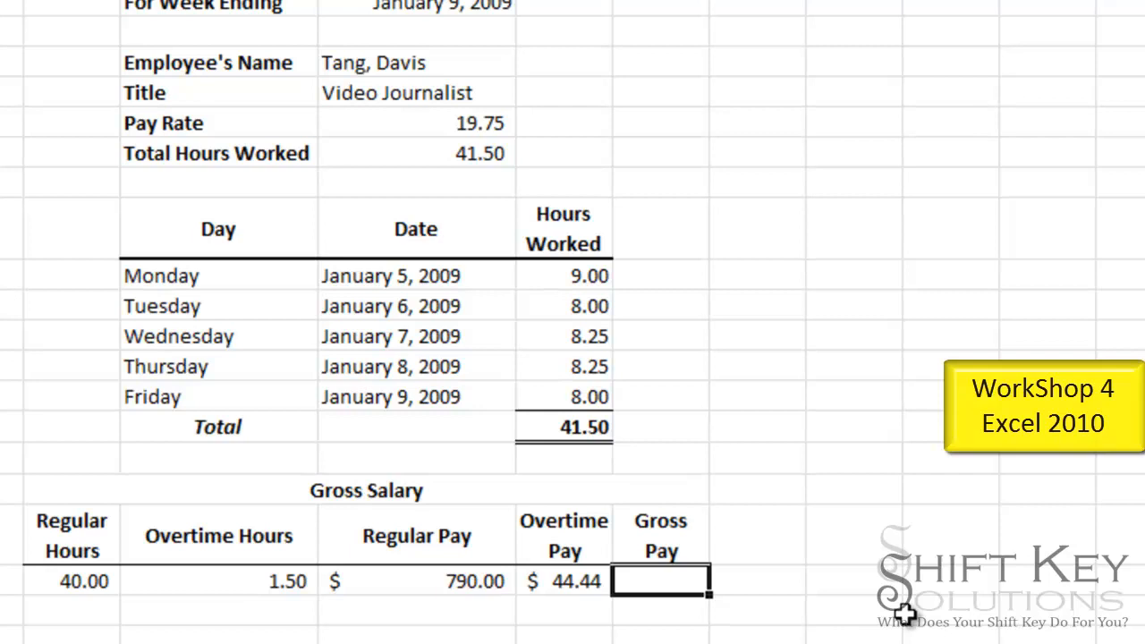
Add regular and overtime pay in M21 under Gross Pay with =k21+l21
type("=")
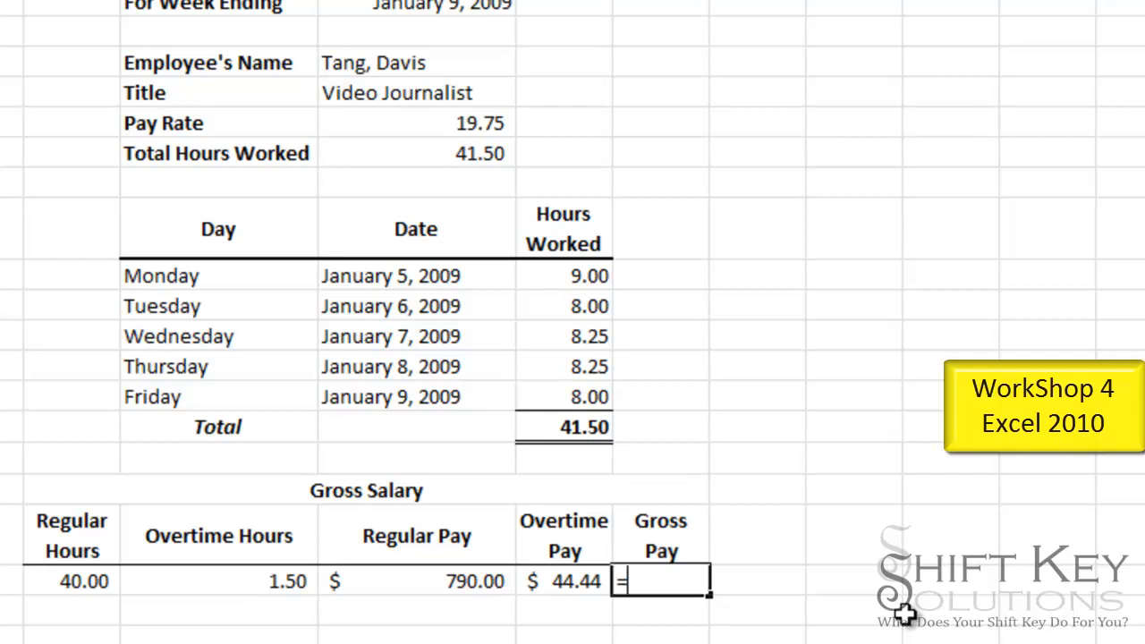
type("k21")
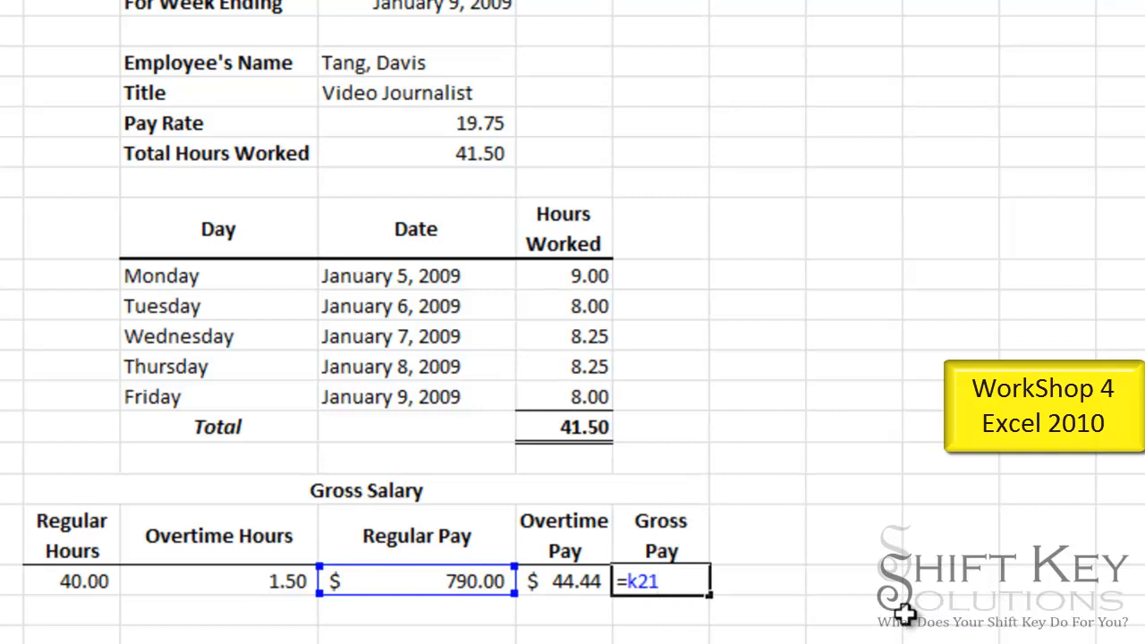
type("+l21")
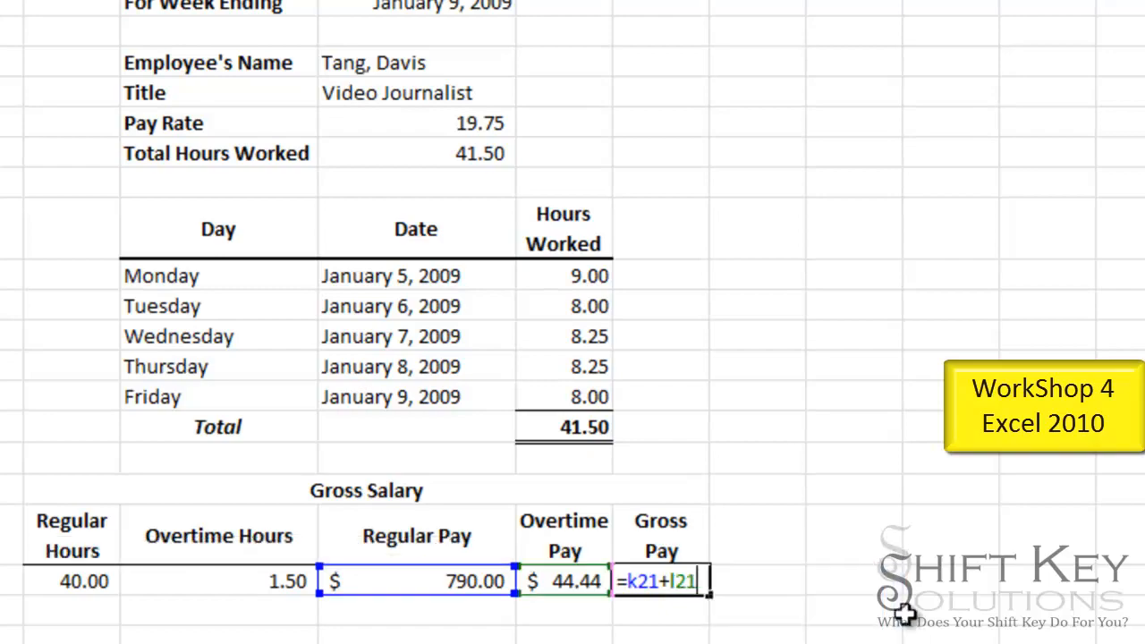
key("Return")
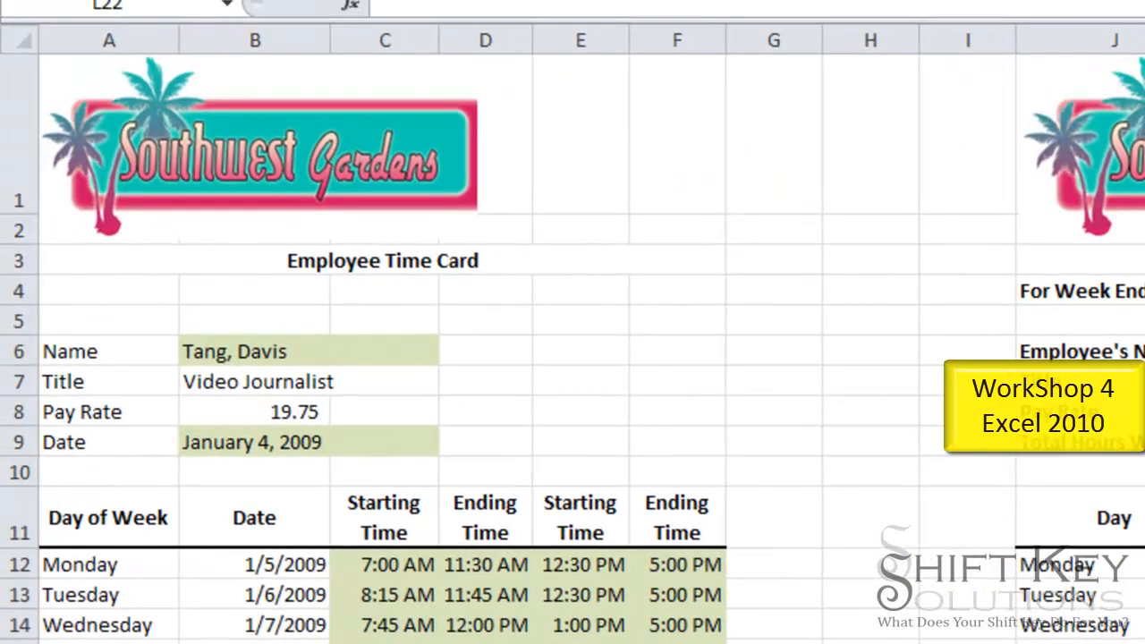
Set up a Data Validation input message for the date cell B9 with the title "Date of Payroll"
left_click(216, 352)
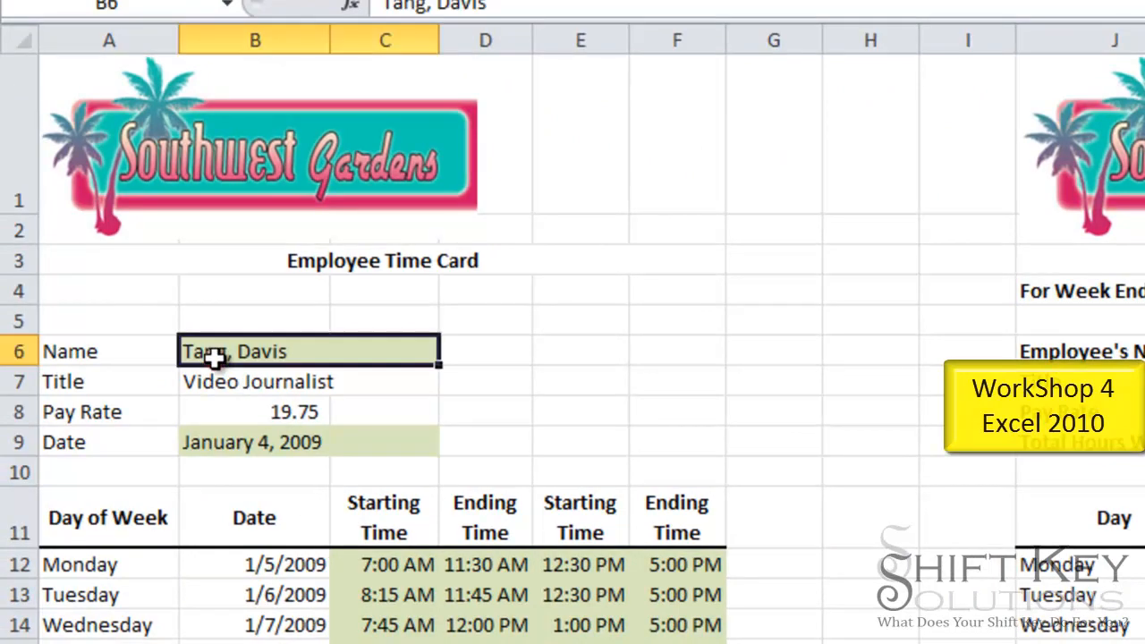
left_click(227, 447)
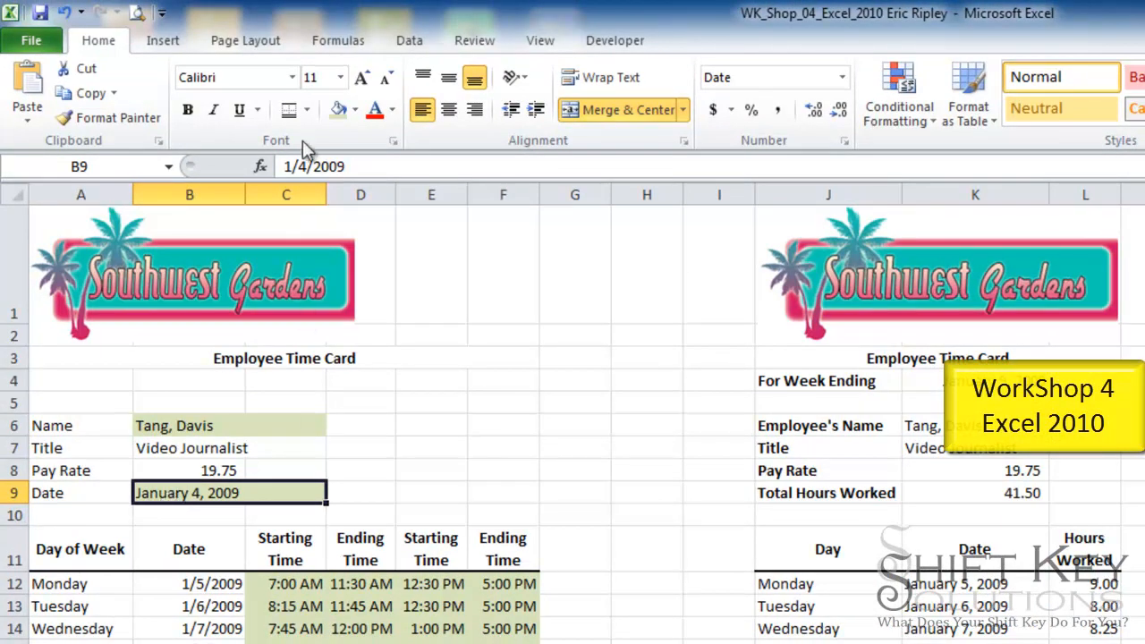
left_click(412, 42)
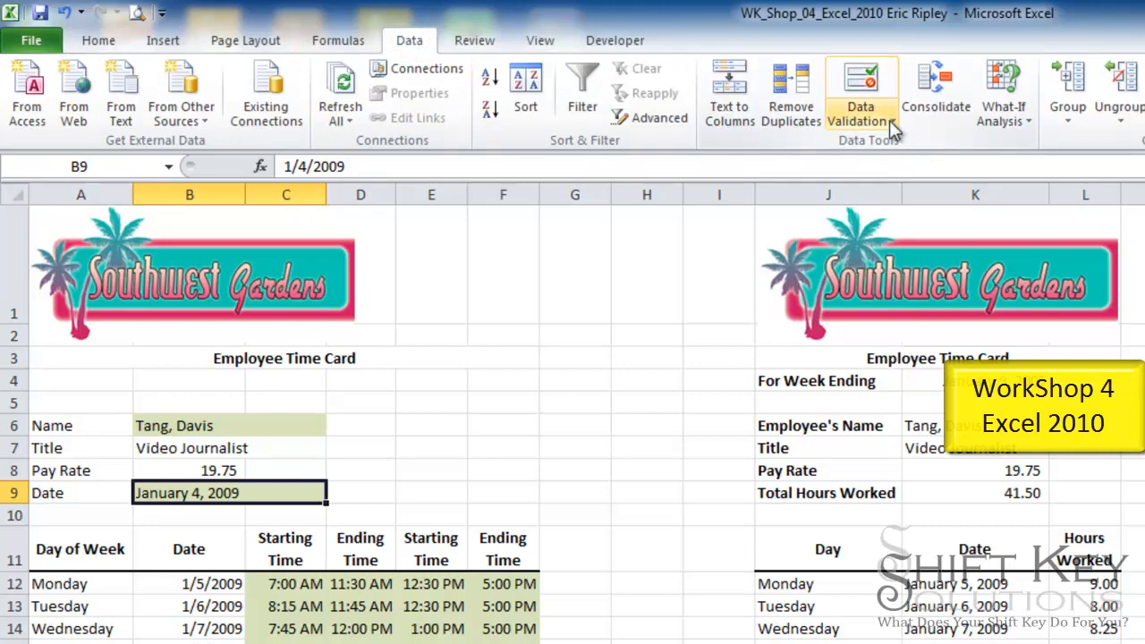
left_click(861, 88)
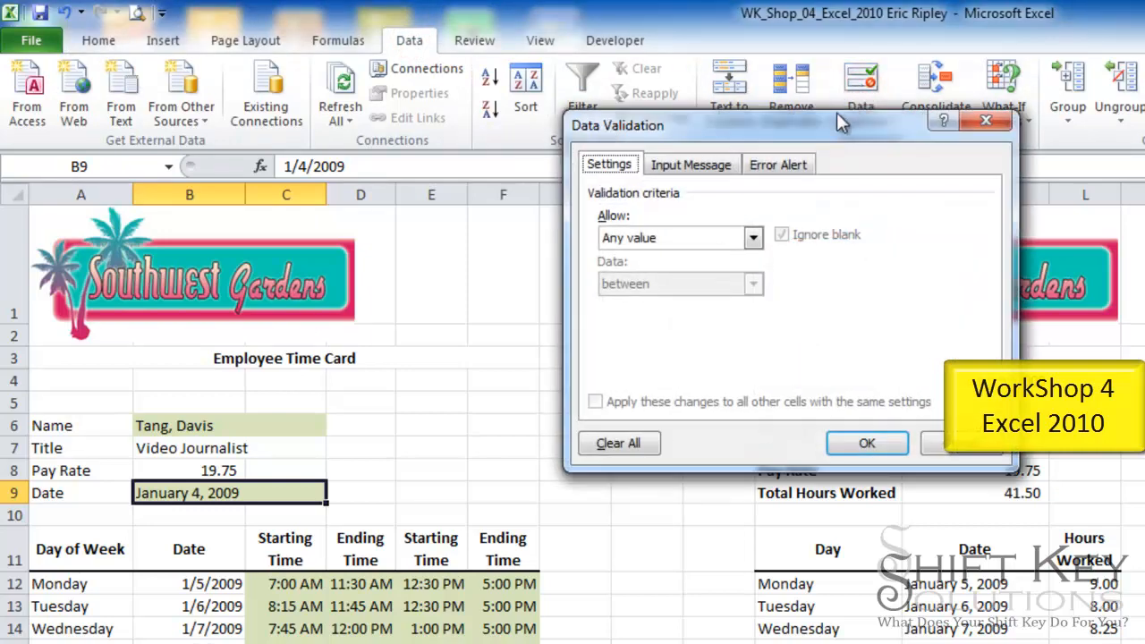
left_click_drag(831, 101, 777, 261)
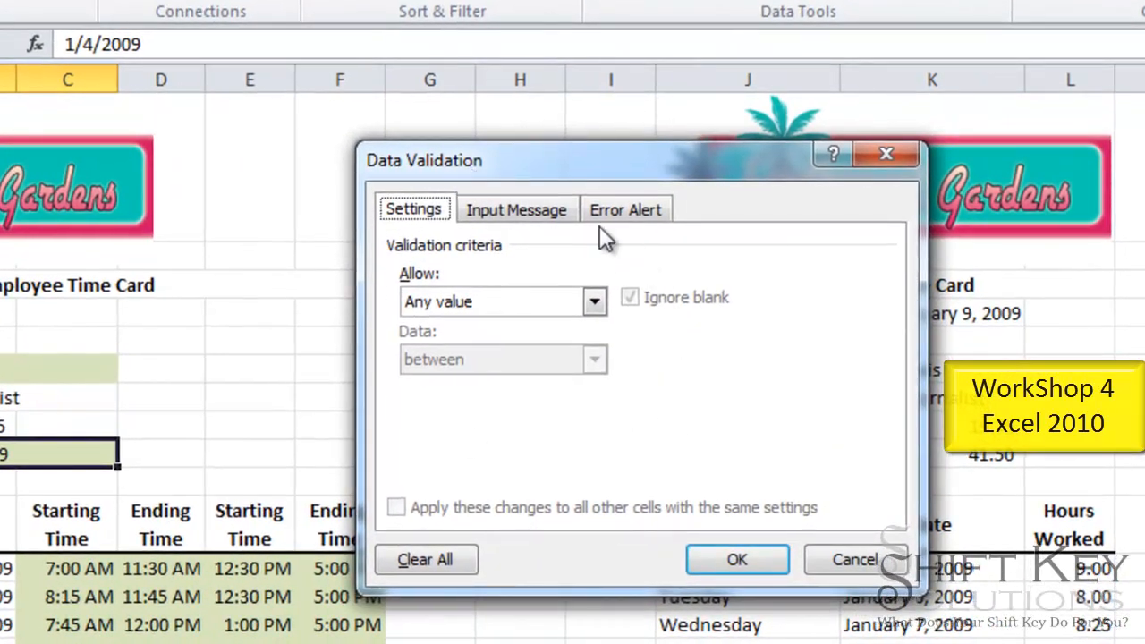
left_click(519, 211)
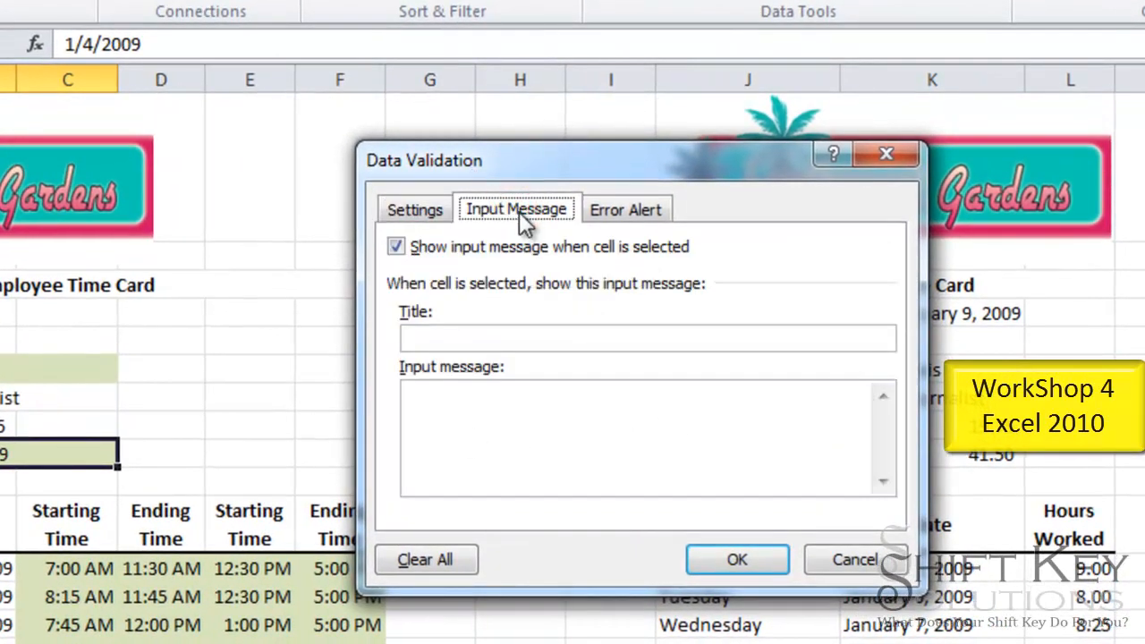
left_click(509, 334)
type("Date of ")
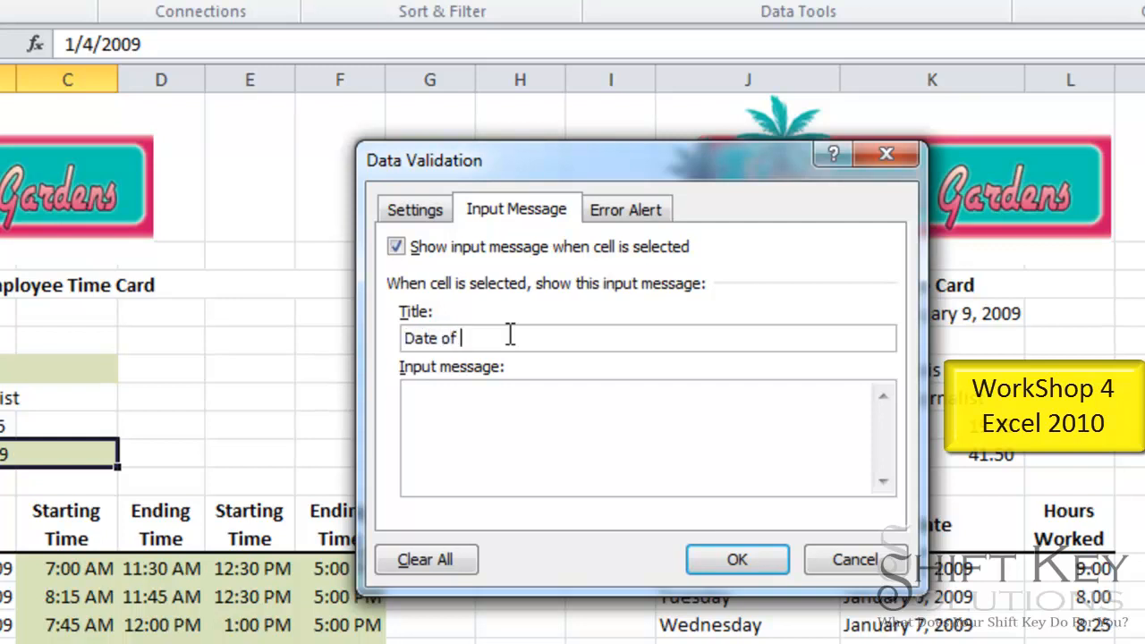
type("Payroll")
Add and apply message text asking for the week's Sunday date, explaining that Monday through Friday dates fill in, and specifying the 1/11/2001 style
key("Tab")
type("Ins")
type("ert the sunday date of the week and the dates of work, Monday through Friday, will be entered for you. If the date you enter is not a Sunday, the dates will not be correct. Use the 1/11/2001 style to enter the date.")
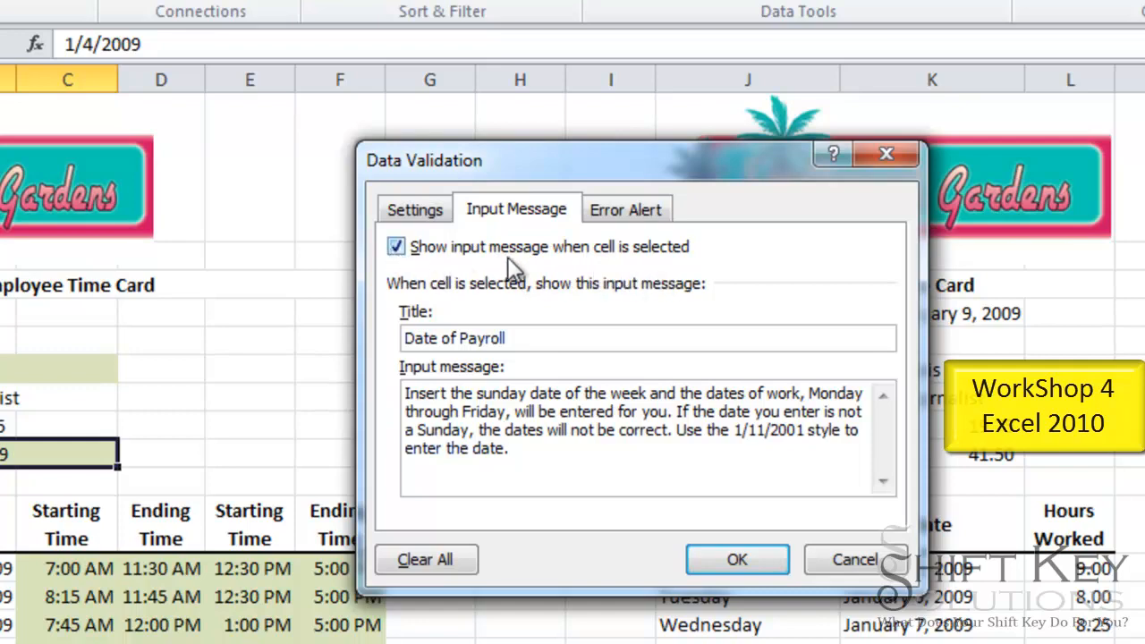
left_click(739, 561)
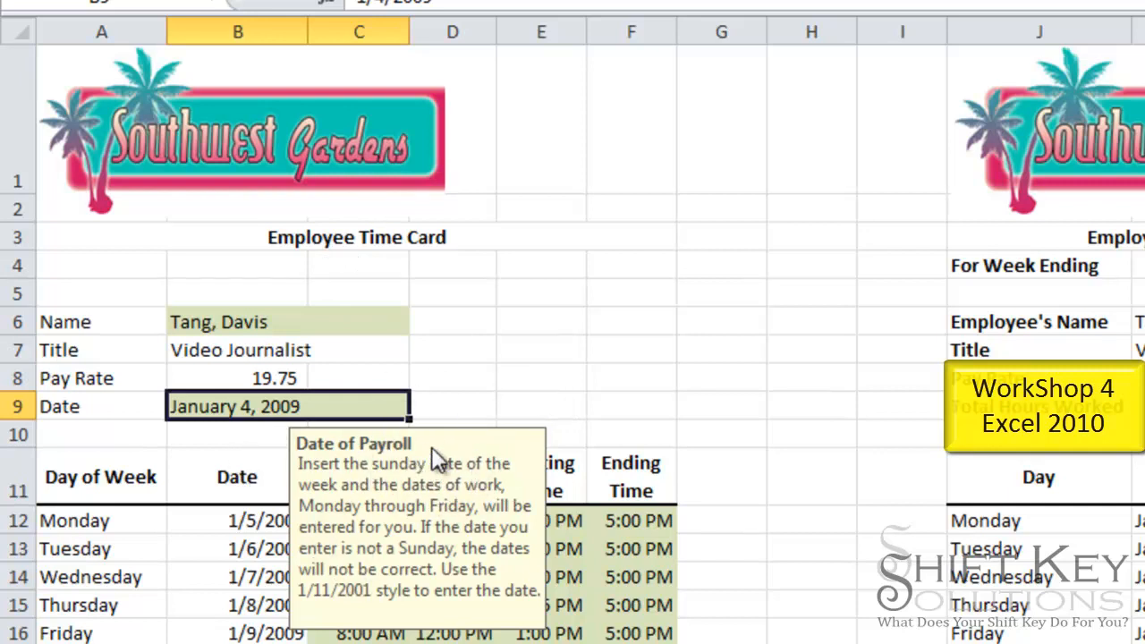
Move the Date of Payroll message above the time entries and check its placement by reselecting B9
left_click_drag(448, 448, 477, 259)
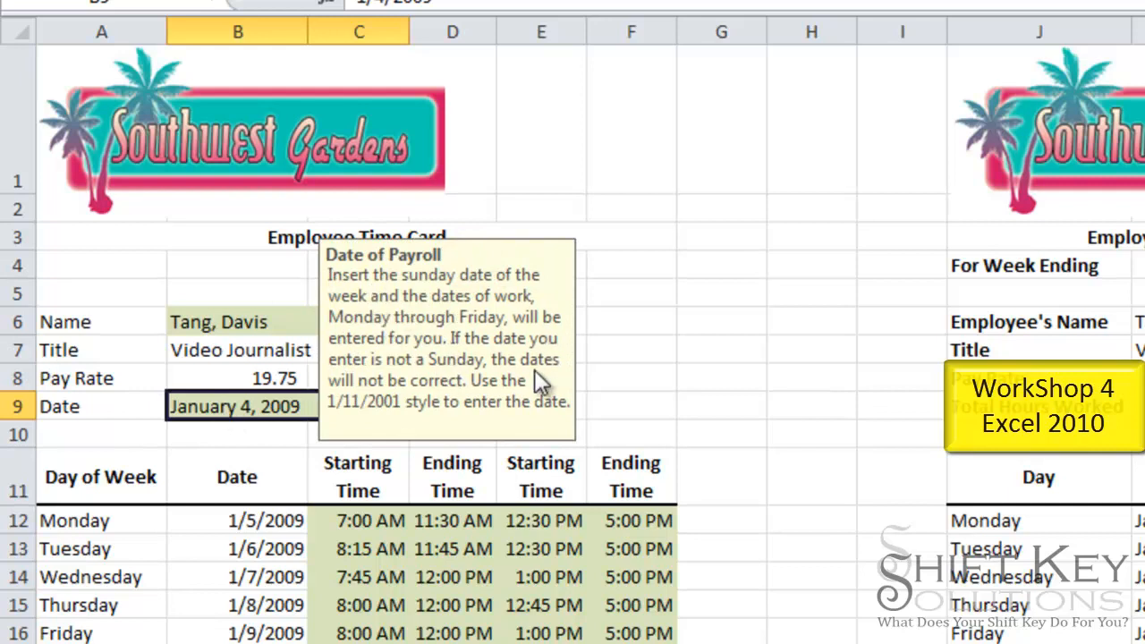
left_click(694, 359)
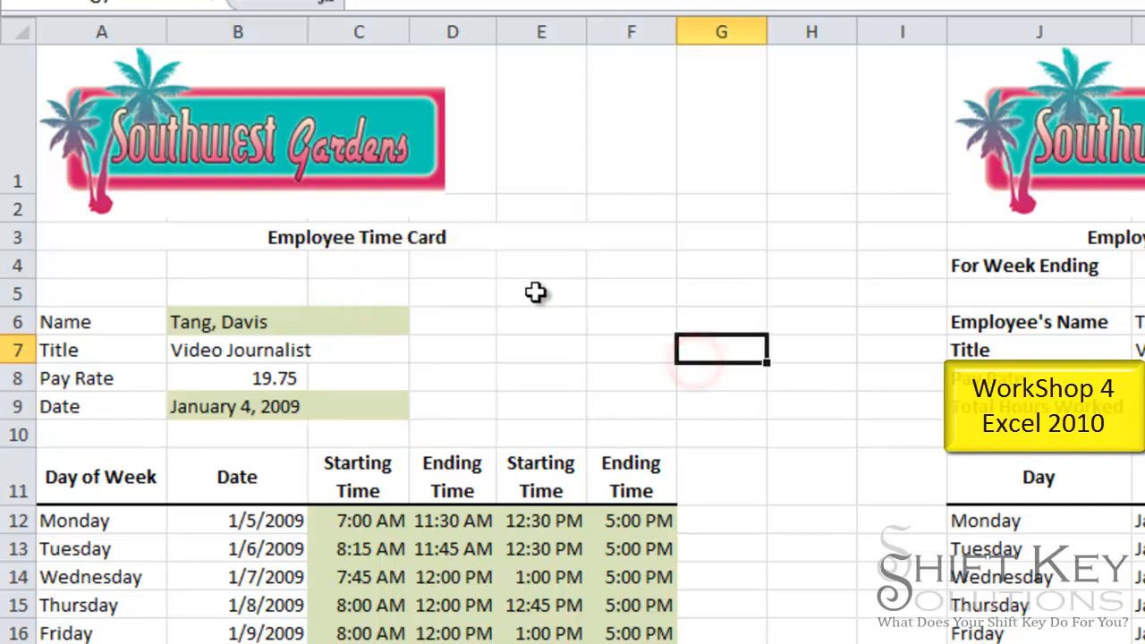
left_click(276, 420)
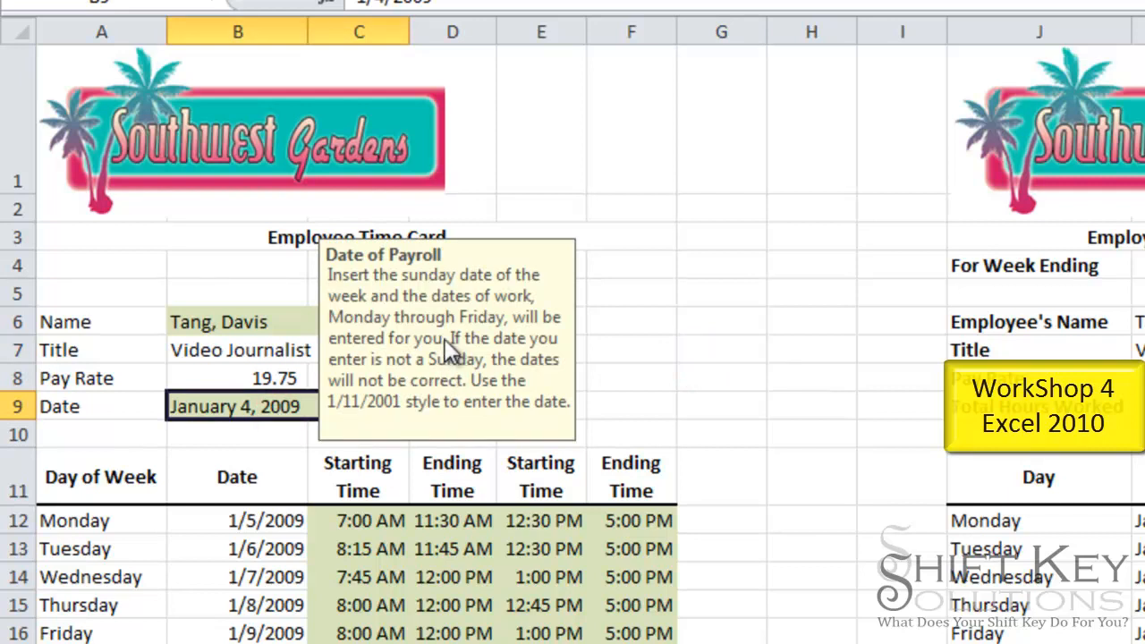
left_click(622, 529)
left_click(418, 629)
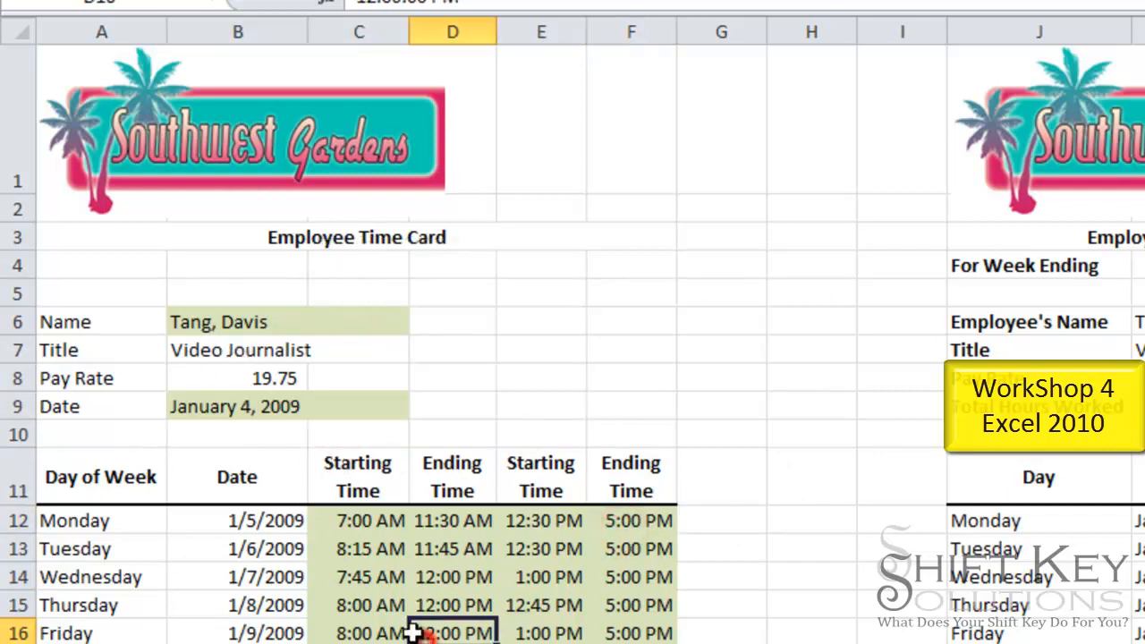
Set Data Validation for Monday's first Starting Time in C12 to allow only a time between 6 am and 10 pm
left_click(354, 523)
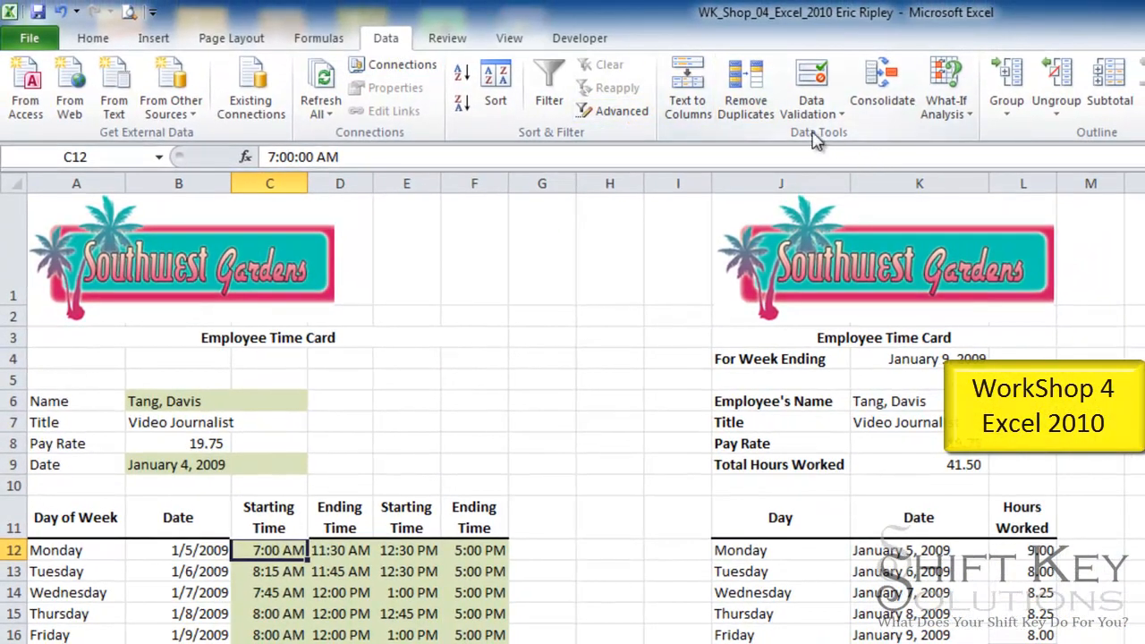
left_click(814, 79)
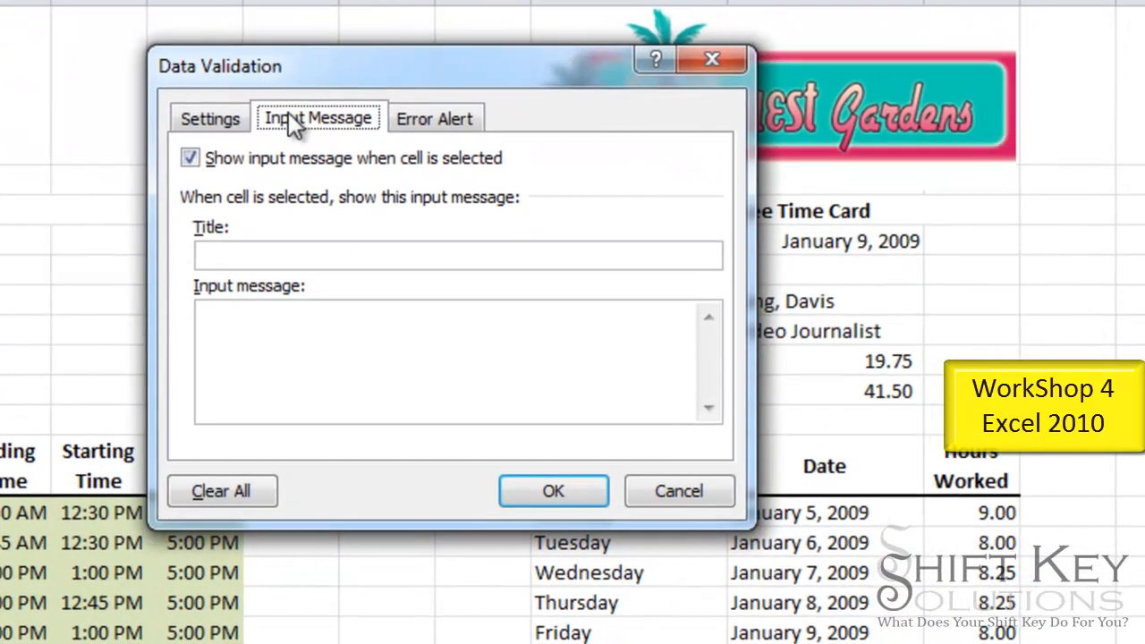
left_click(223, 123)
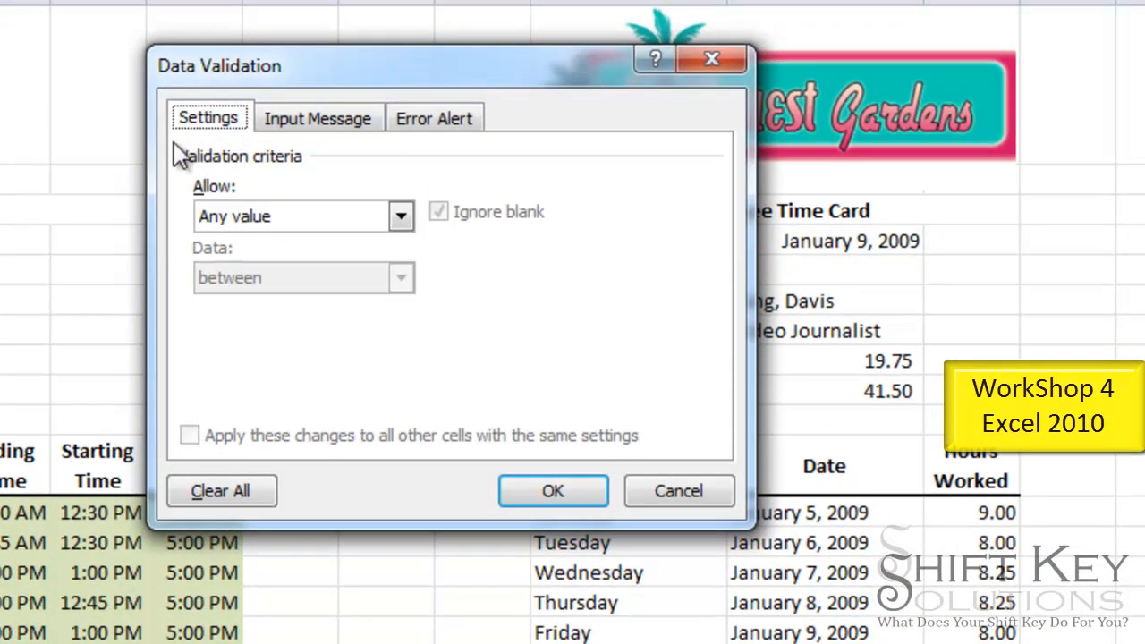
left_click(401, 218)
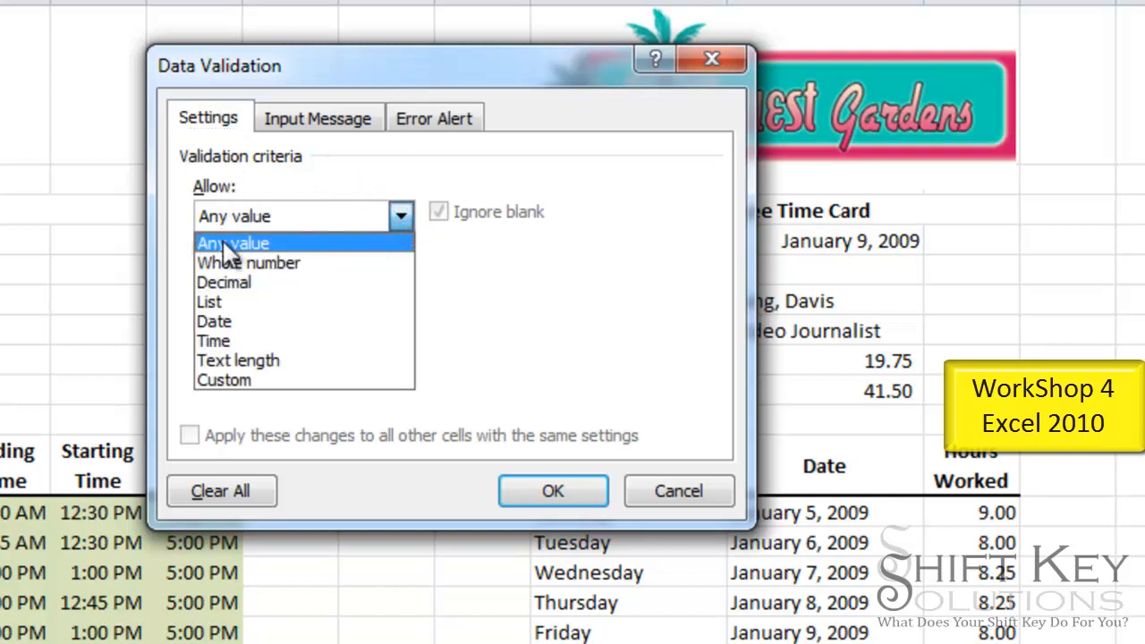
left_click(261, 341)
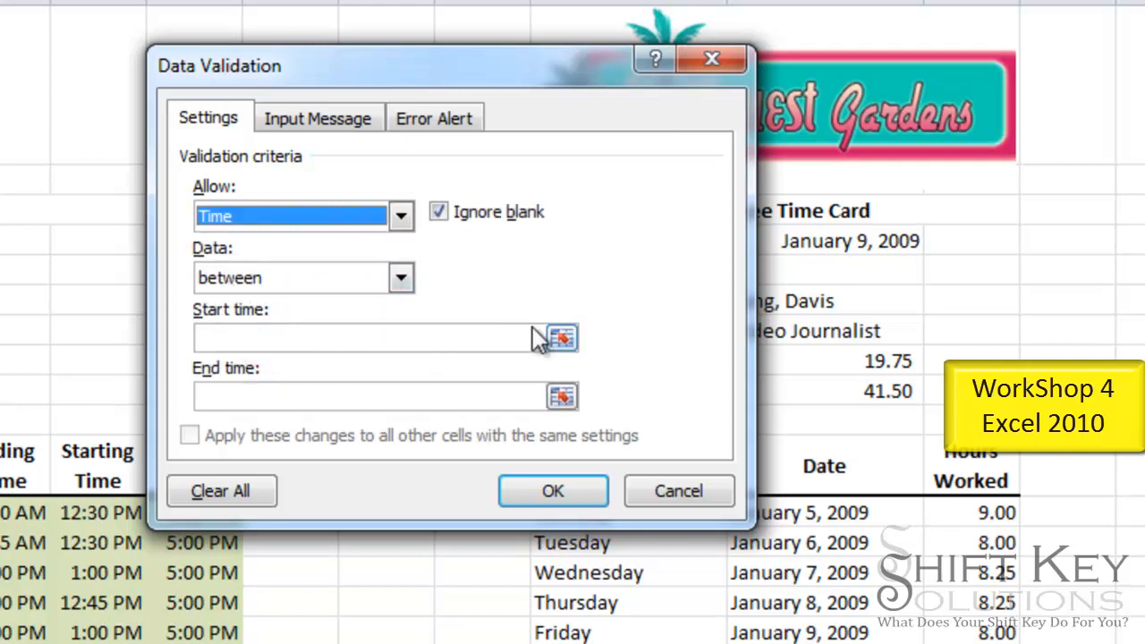
left_click(392, 337)
type("6")
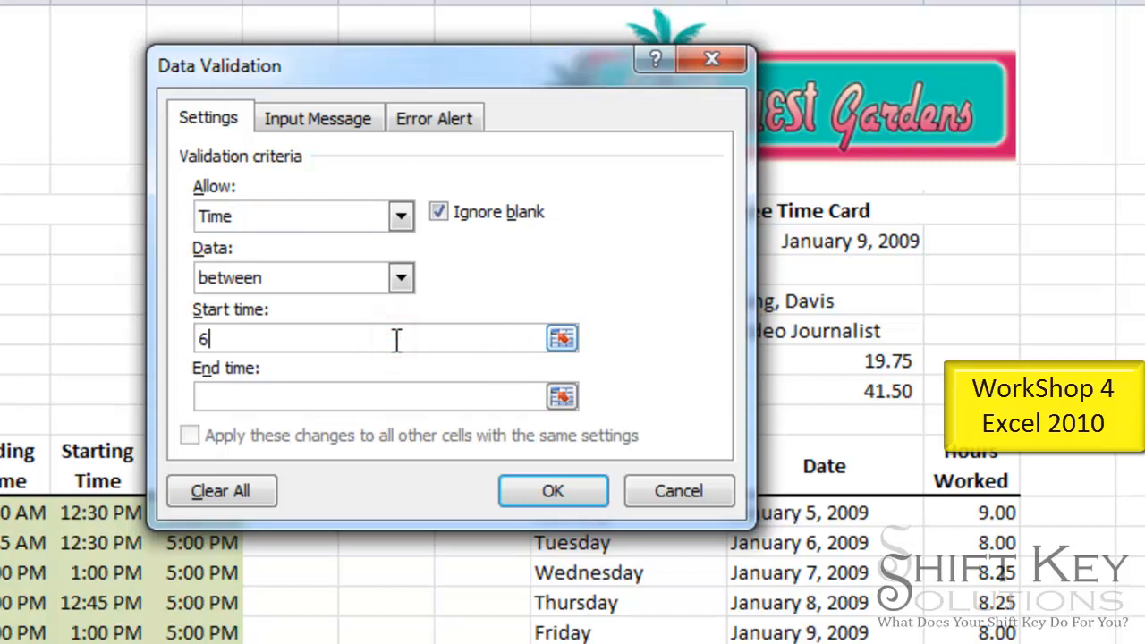
type(" am")
key("Tab")
type("10 pm")
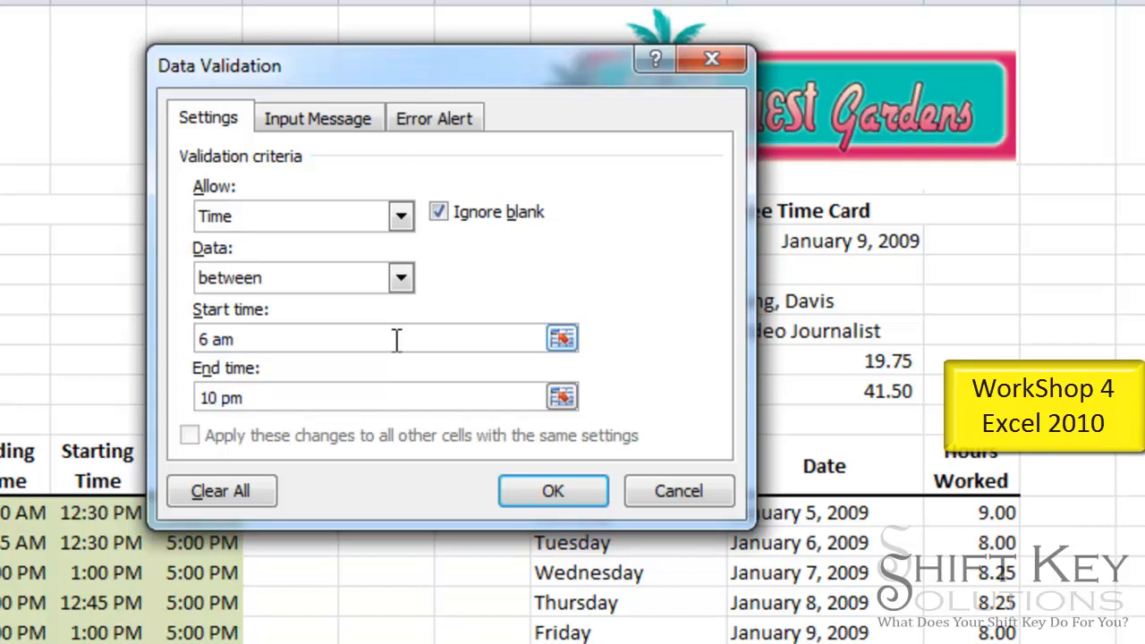
Add the input message "Studios do not open until 6 am. Use am or pm when entering the time." with the title "Starting Time"
left_click(286, 118)
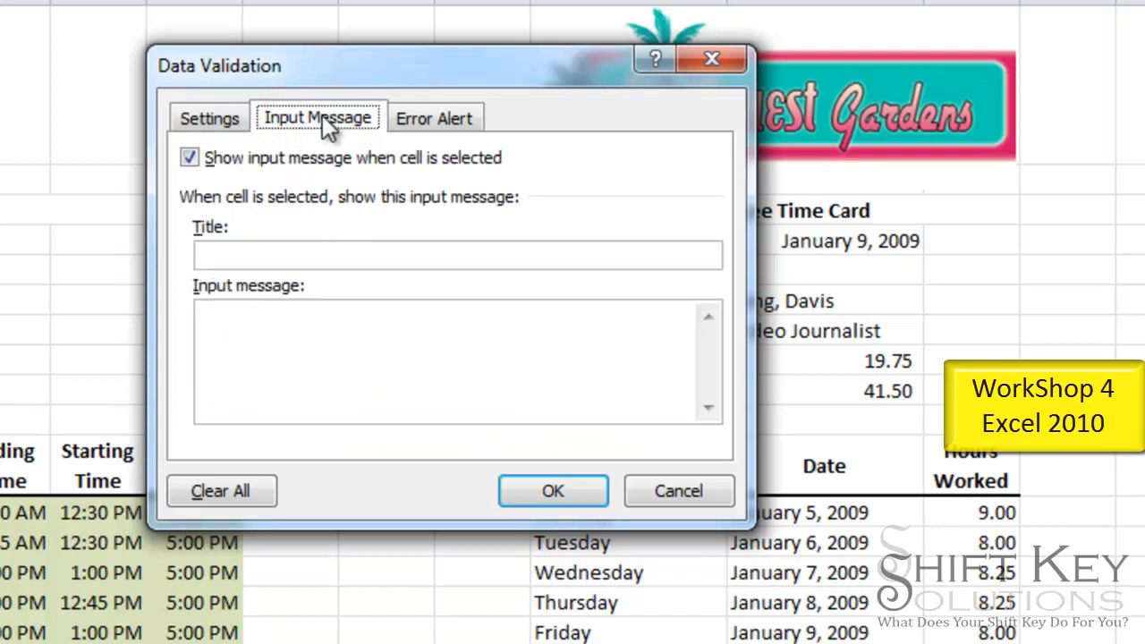
left_click(285, 255)
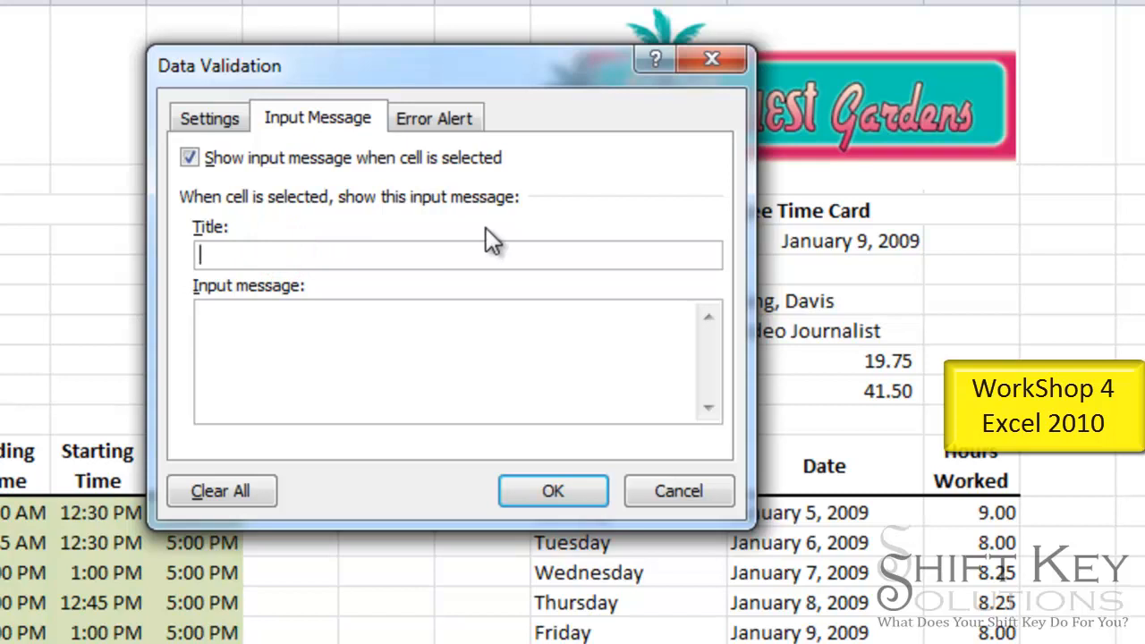
type("Starting Time")
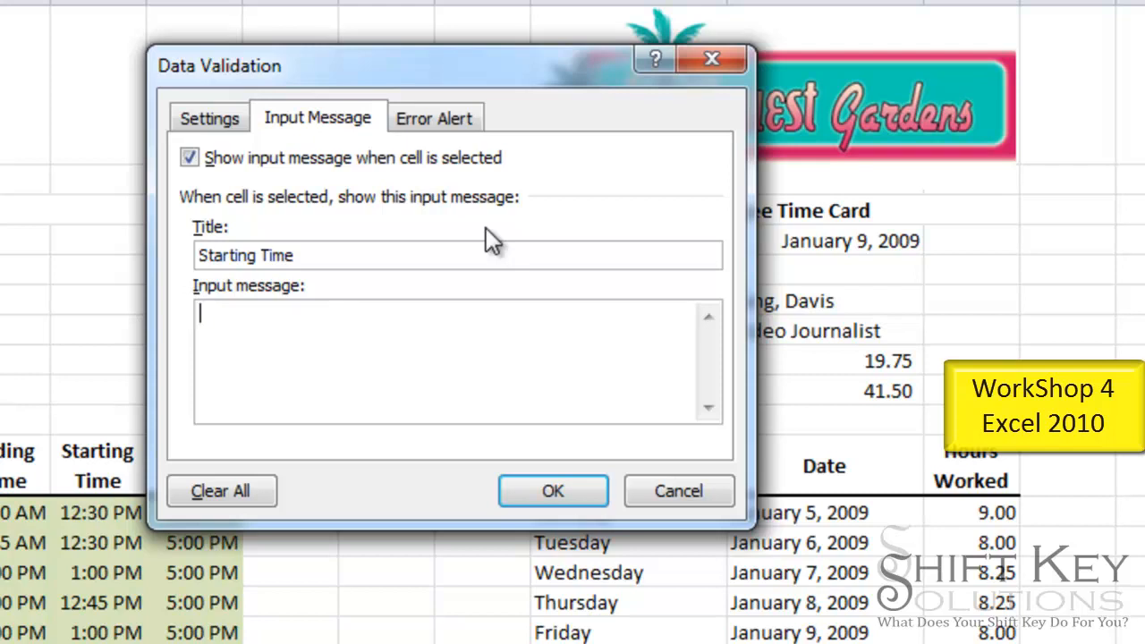
type("Studios do not open until 6 am. Use am or pm when entering the")
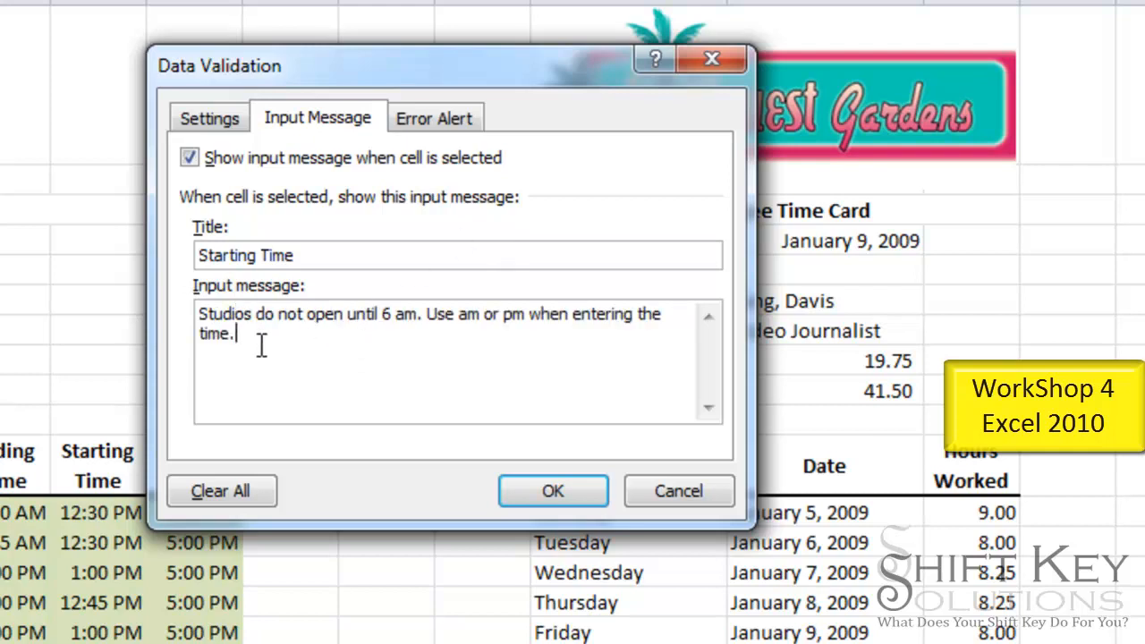
Add and apply a Stop error alert titled "Time Not Valid" reading "Studios hours are 6 am to 10 pm. Enter hours within that range."
left_click(444, 122)
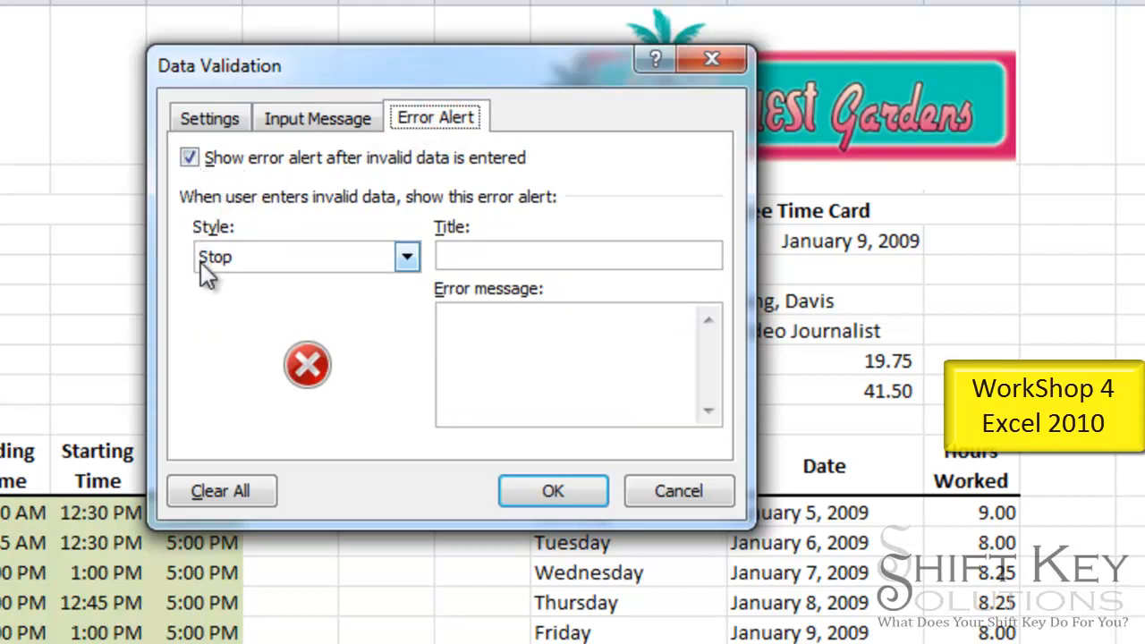
left_click(522, 256)
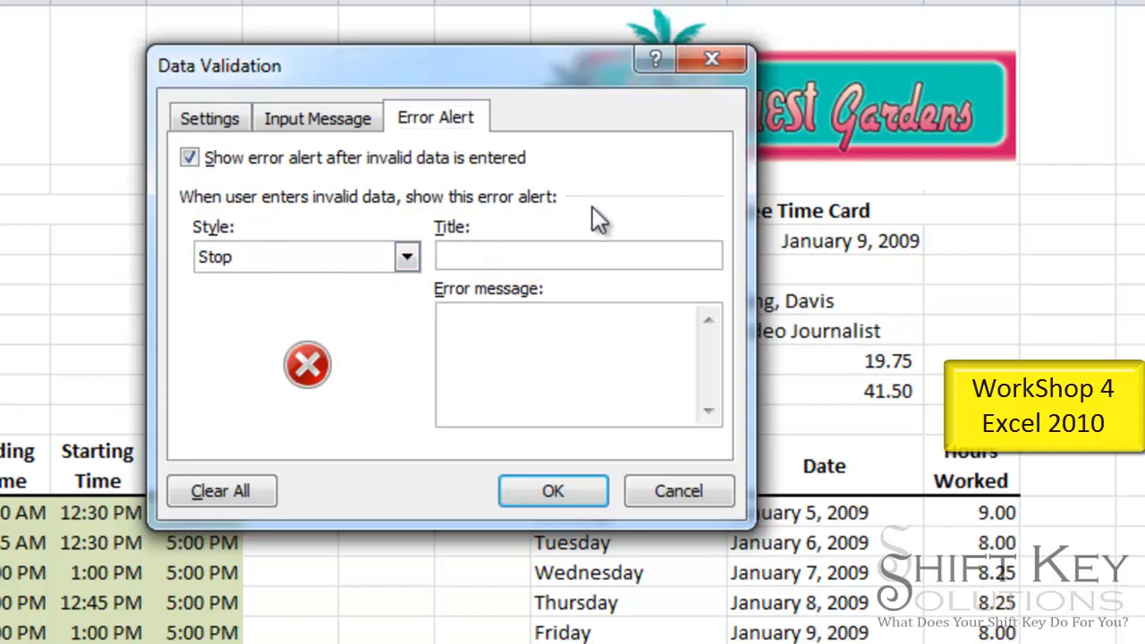
type("Time Not Valid")
key("Tab")
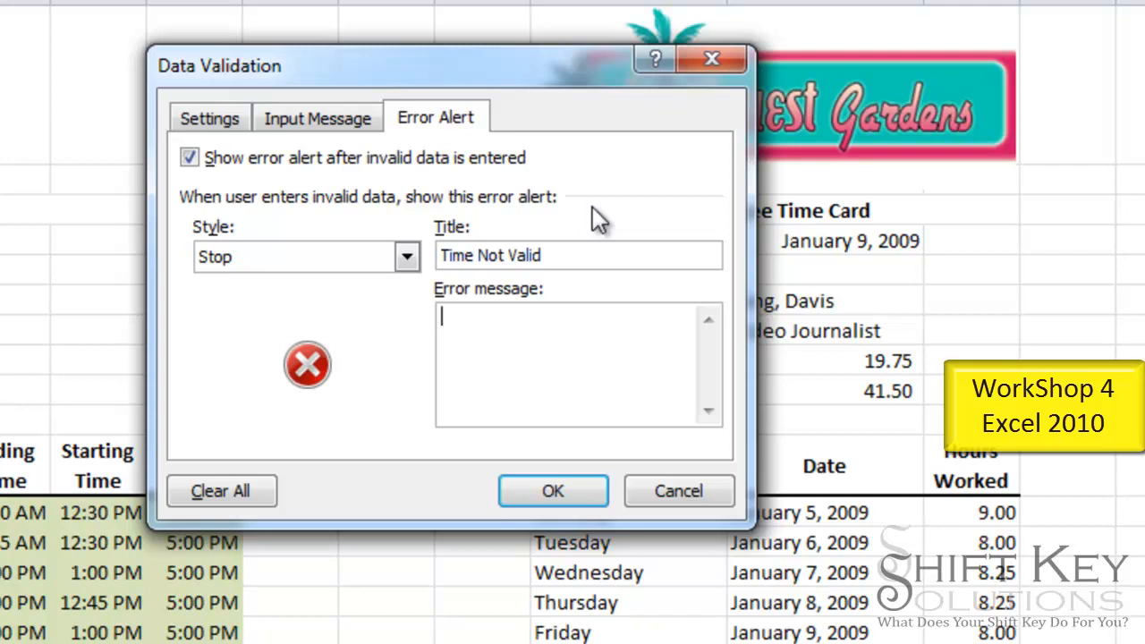
type("Studios hours are 6 am to 10 pm. Enter hours within that range.")
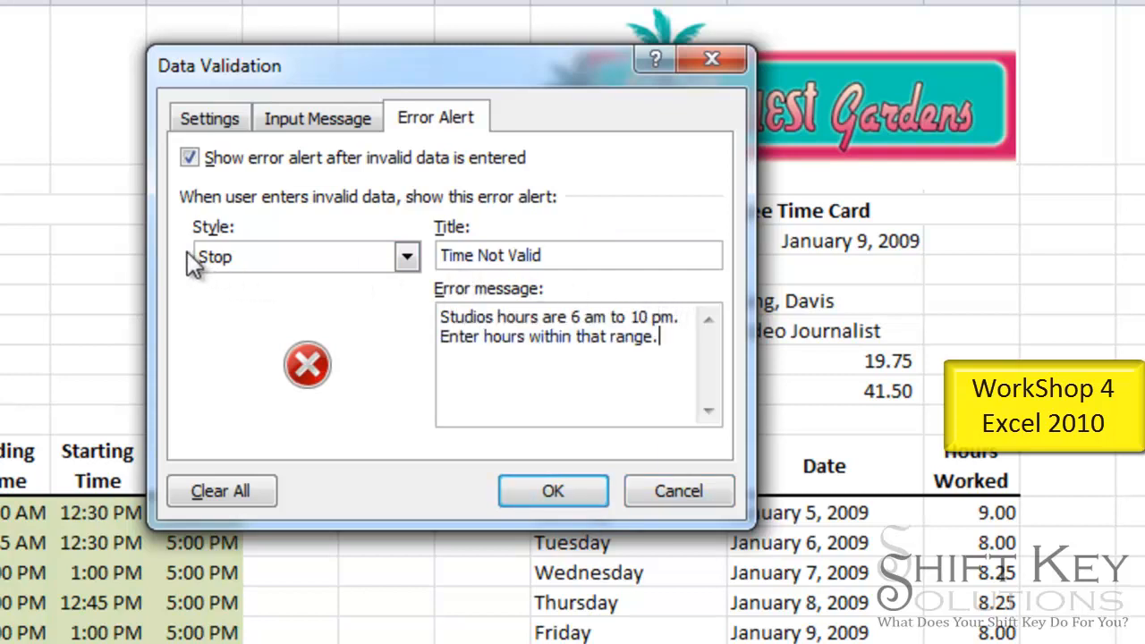
left_click(555, 497)
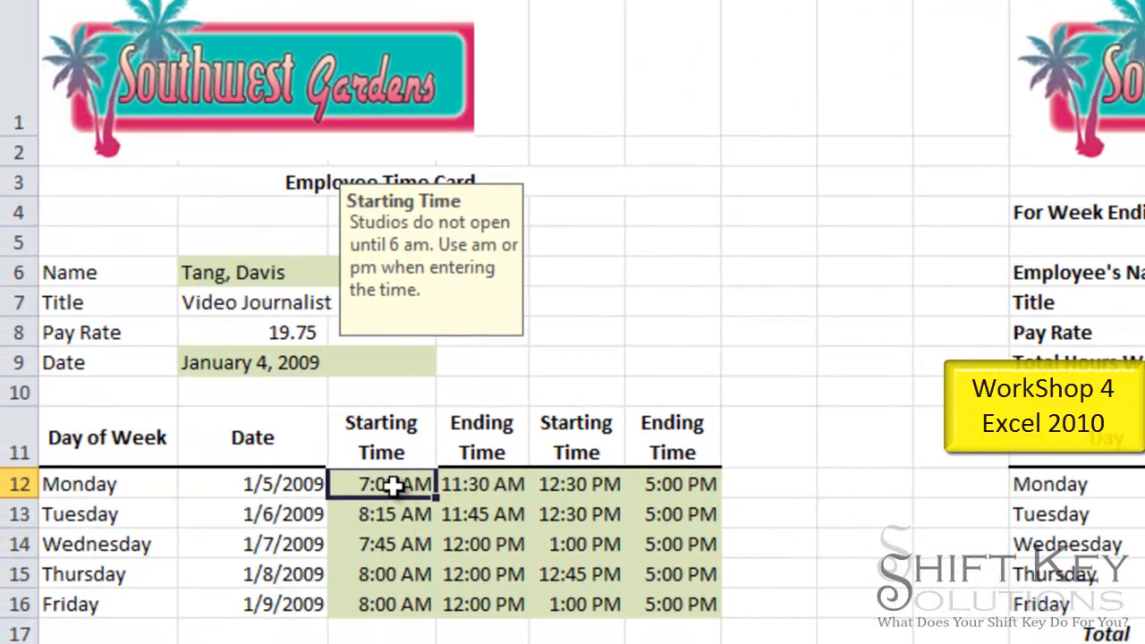
Test the time validation in C12 by entering 4 am, retry with 5 am, and cancel the entry
type("4")
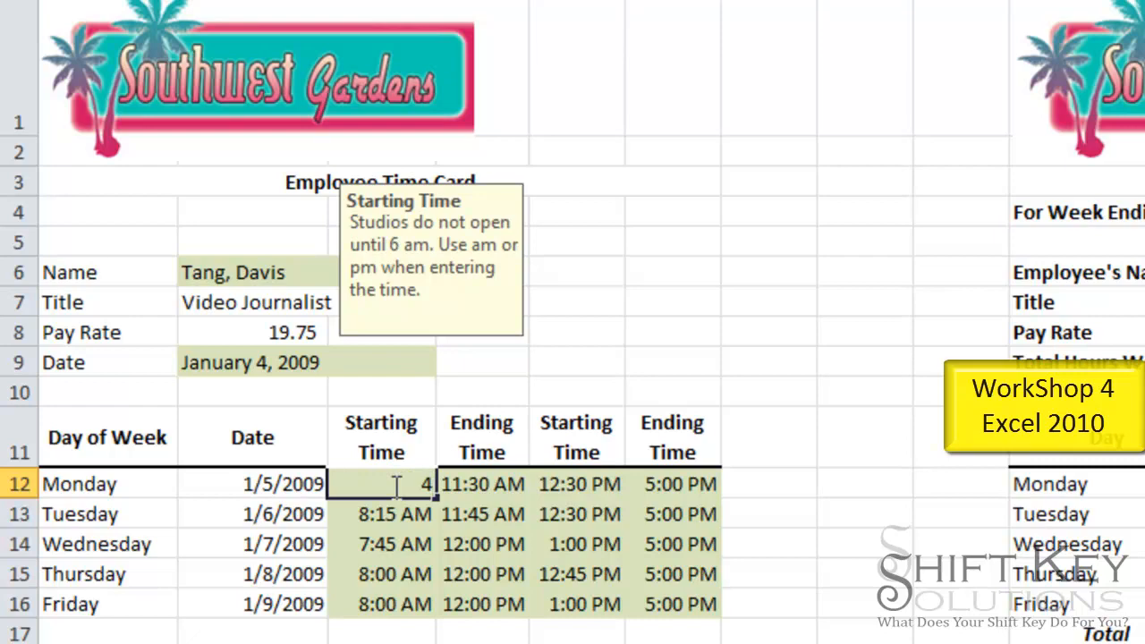
type(" am")
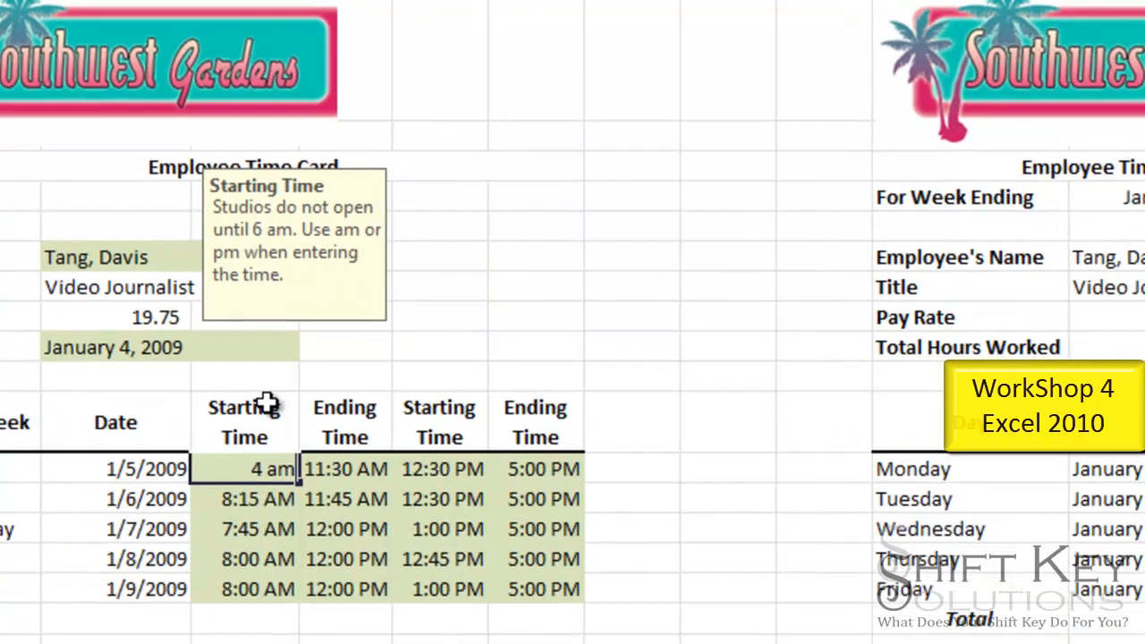
key("Return")
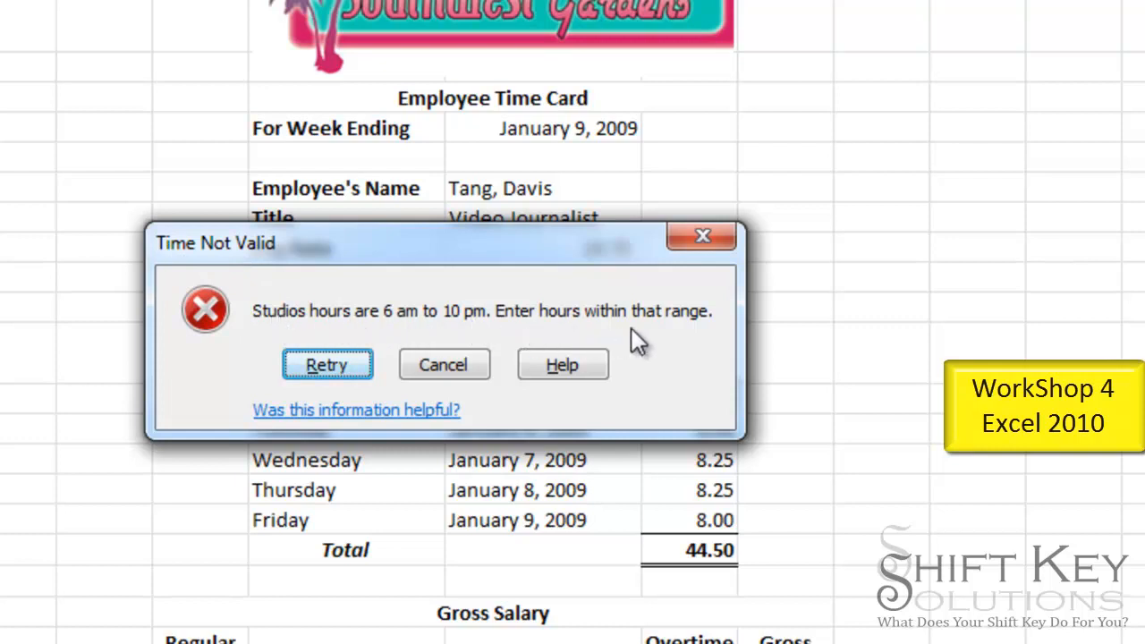
left_click(333, 368)
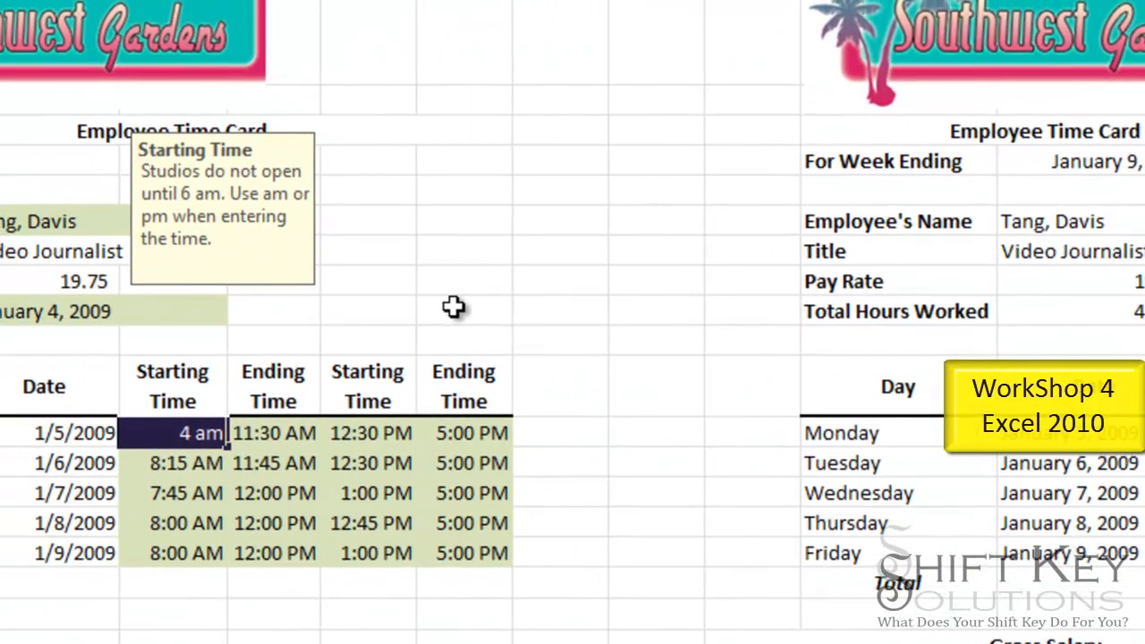
type("5")
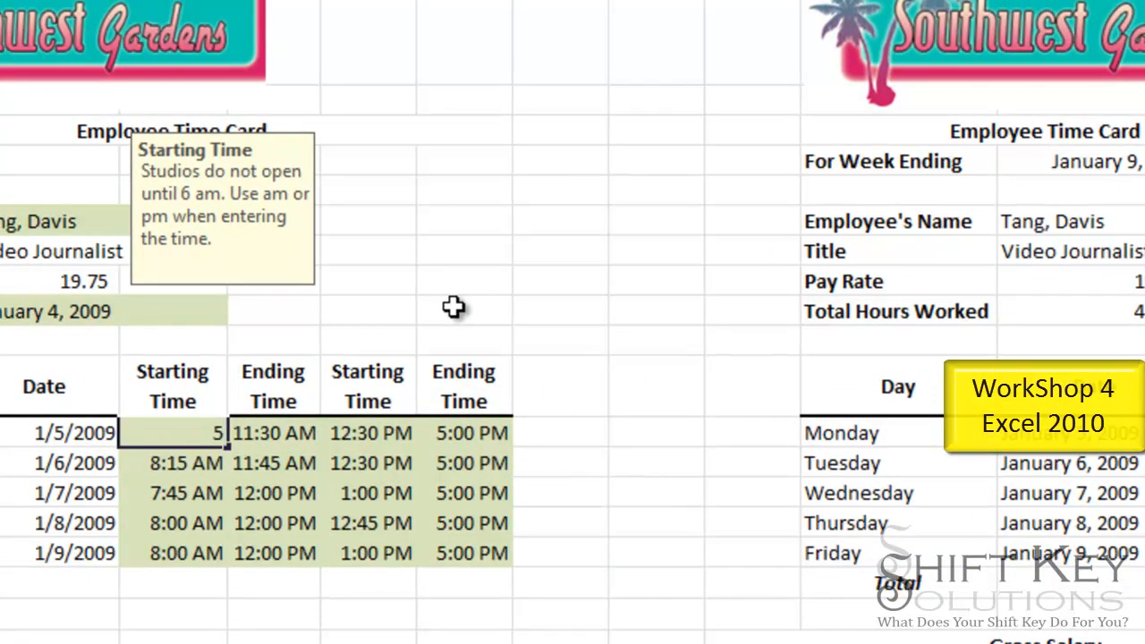
type(" am")
key("Return")
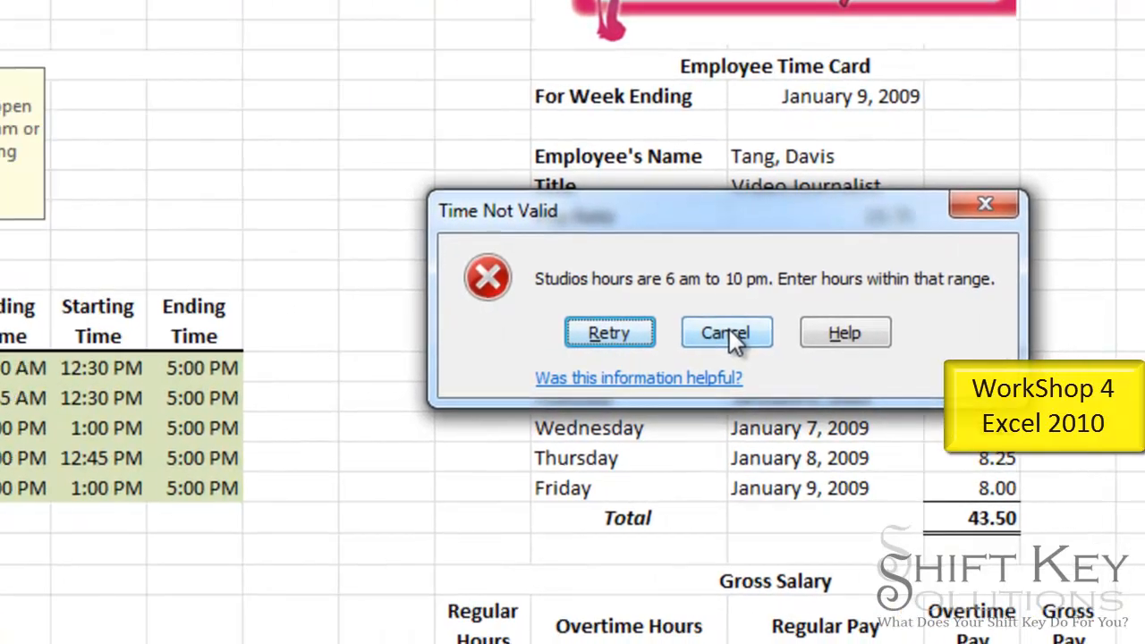
left_click(520, 339)
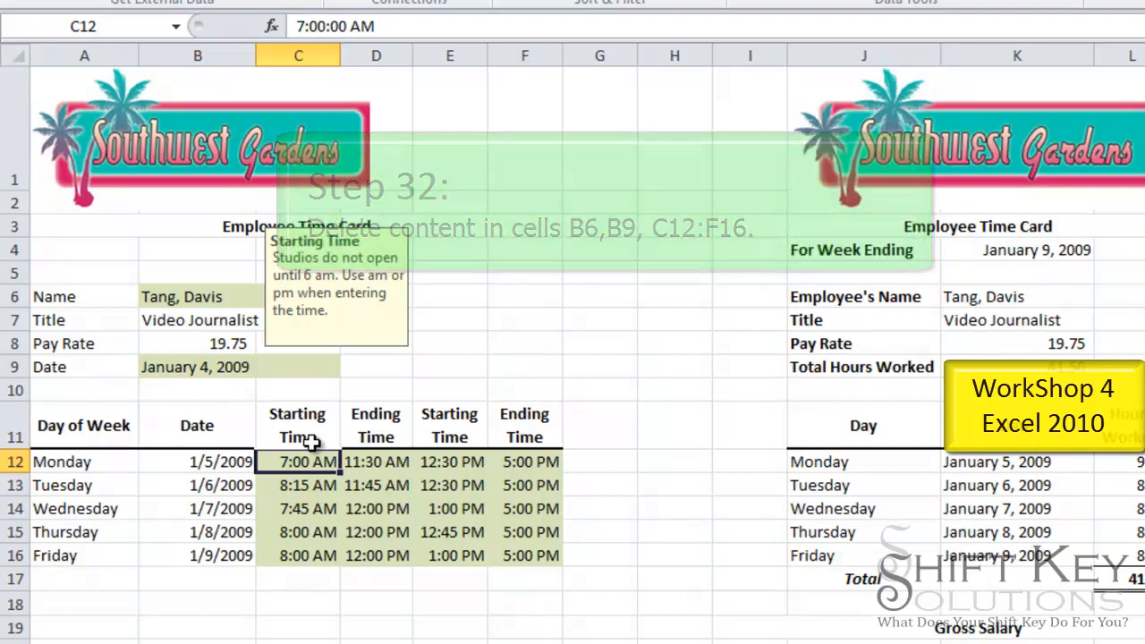
Clear the contents of the time card's entry cells B6, B9 and C12:F16
left_click(179, 297)
left_click(178, 367)
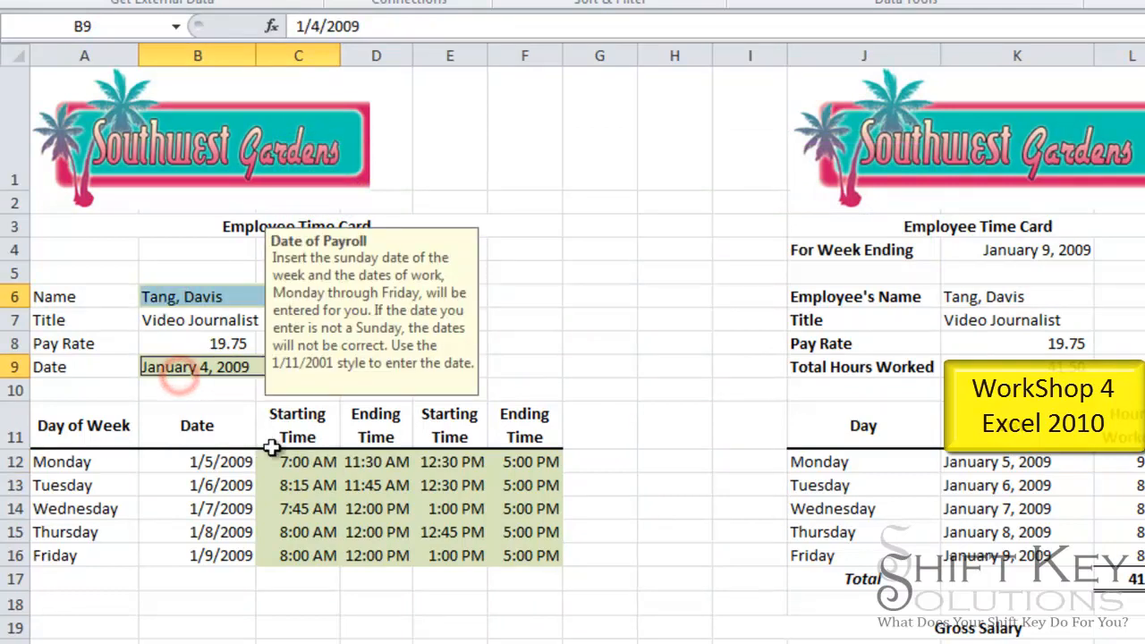
left_click_drag(289, 461, 540, 550)
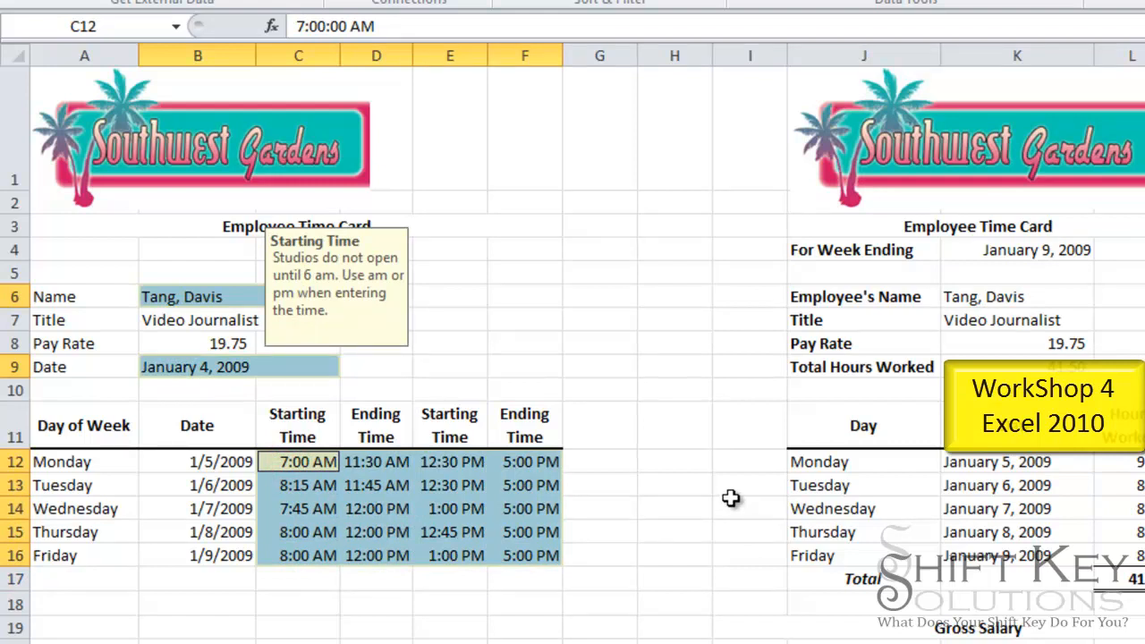
key("Delete")
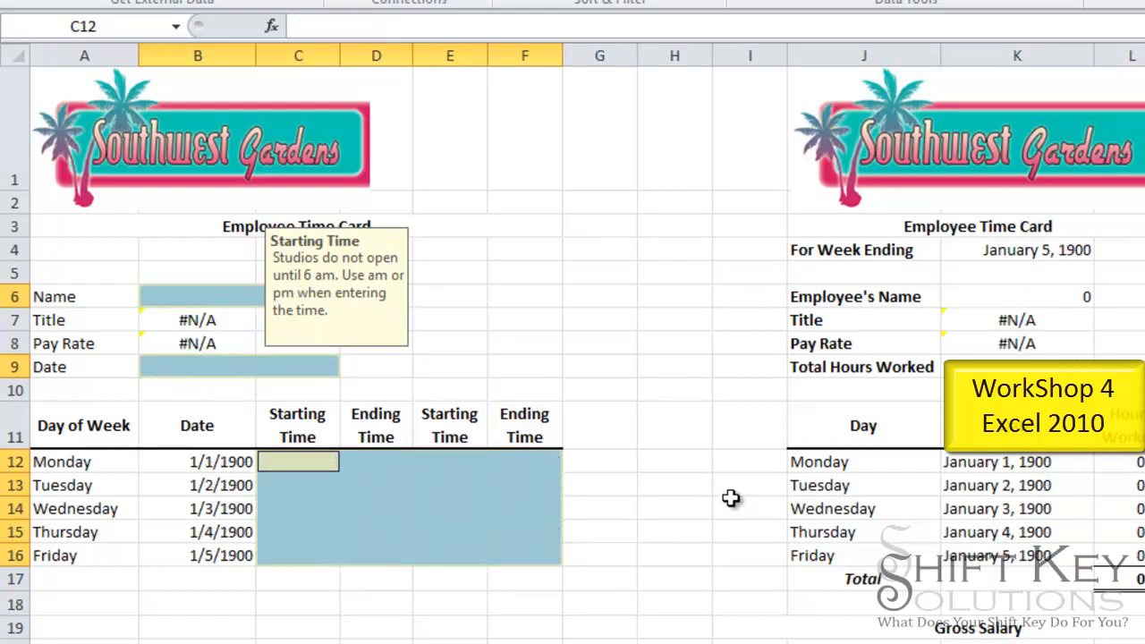
Examine the lookup formulas in B7 and B8 and the input messages on B9 and C12 with the entries cleared
left_click(170, 394)
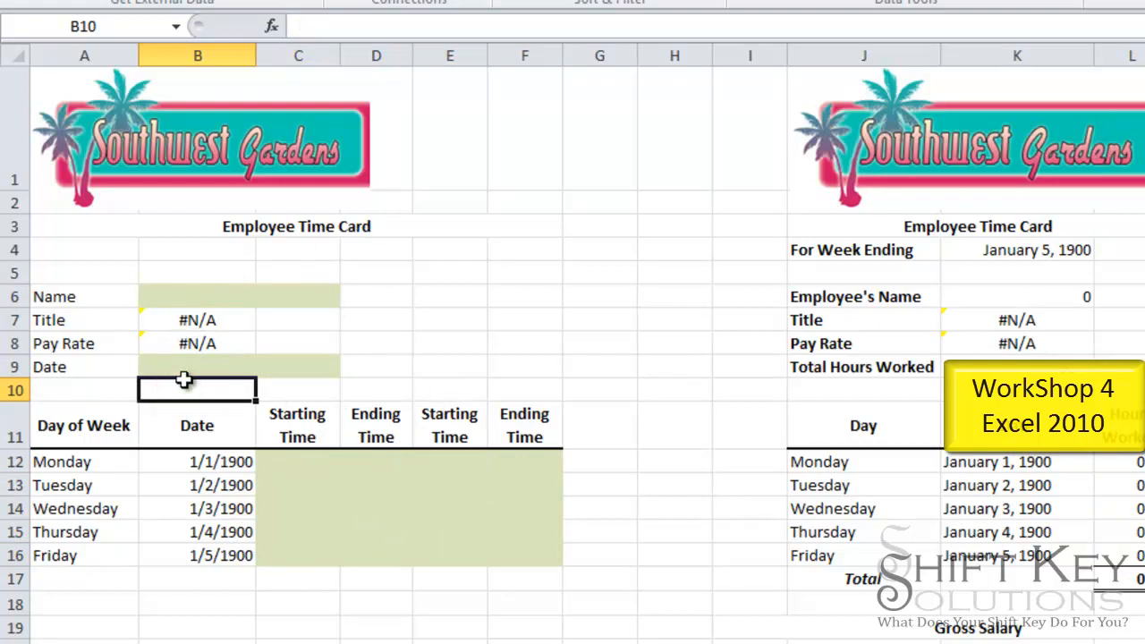
left_click(198, 368)
left_click(196, 345)
left_click(201, 320)
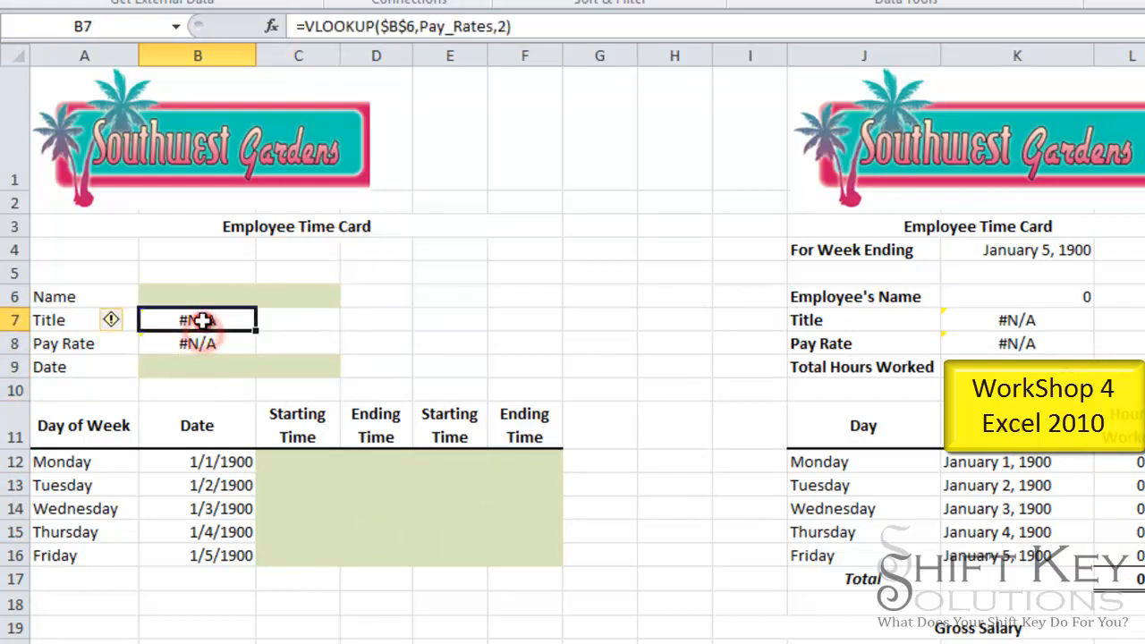
left_click(202, 344)
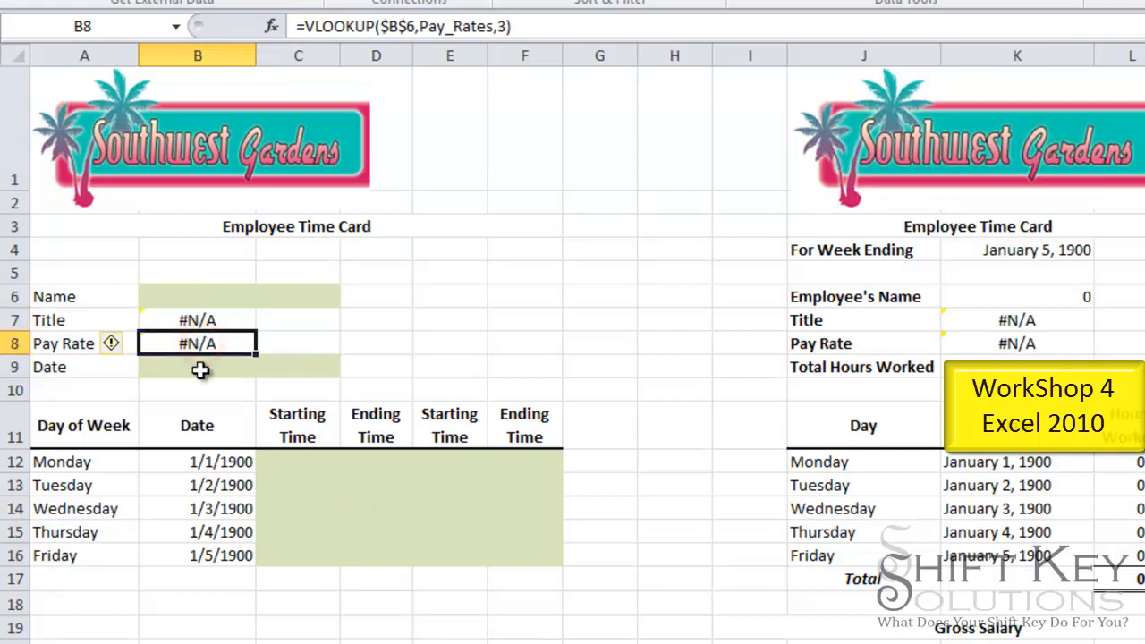
left_click(200, 369)
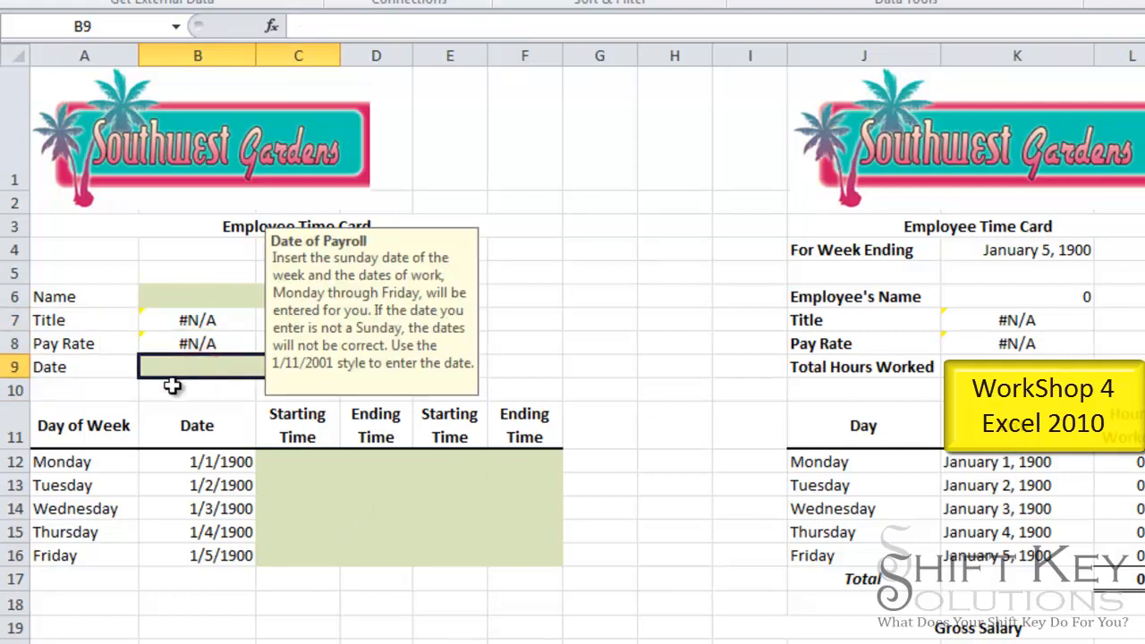
left_click(284, 458)
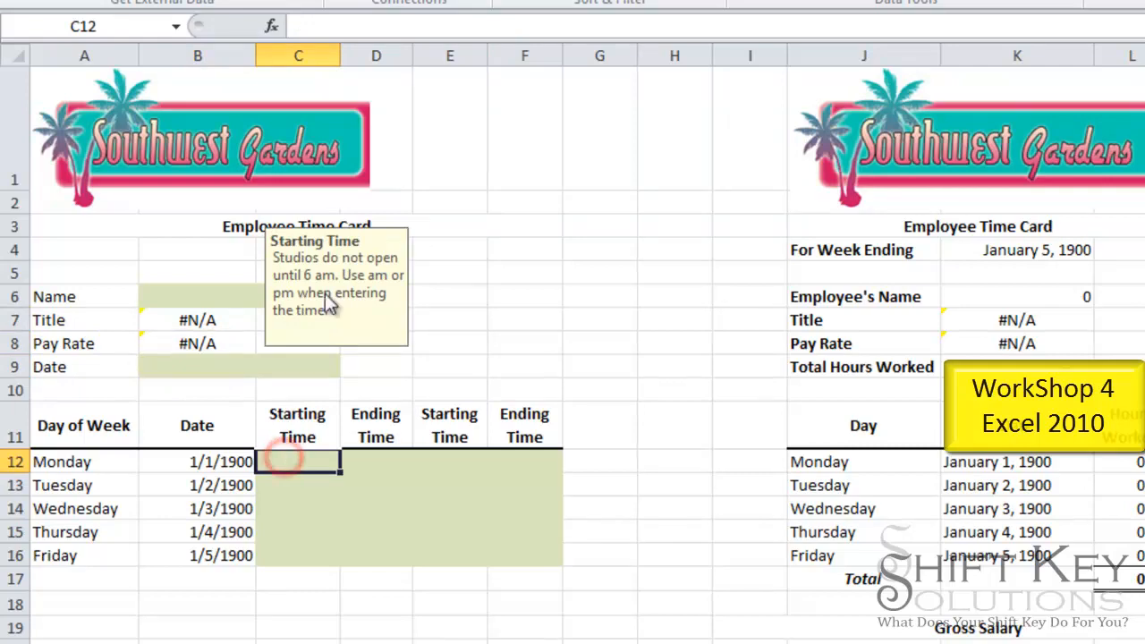
left_click(410, 347)
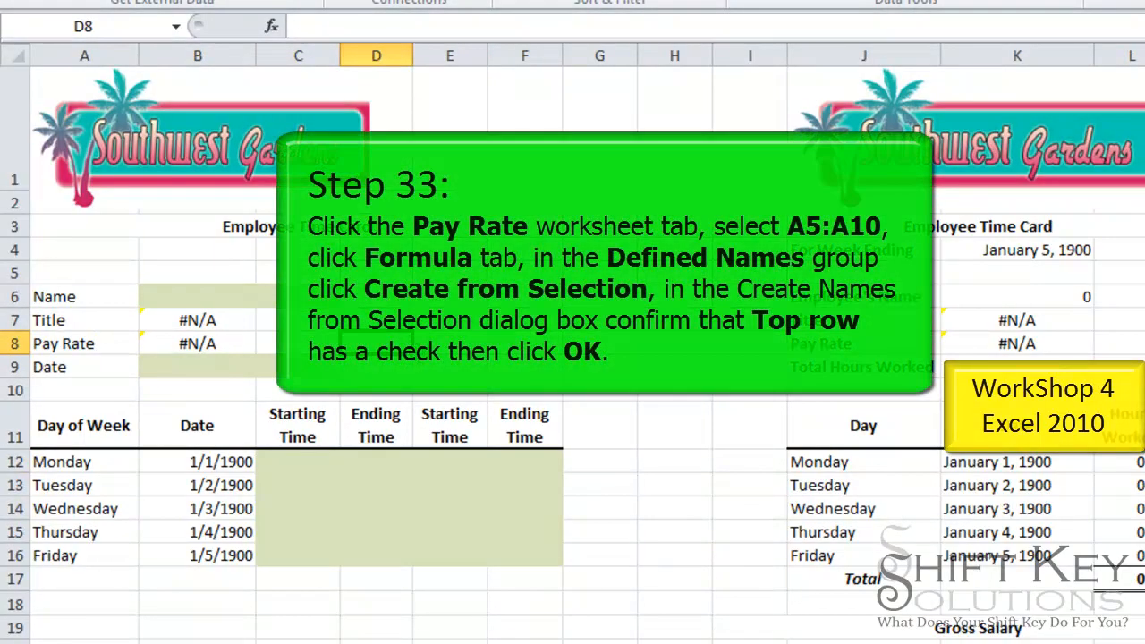
Create a range name for the employee names from selection A5:A10 on the Pay Rate sheet, using the top row
left_click(221, 298)
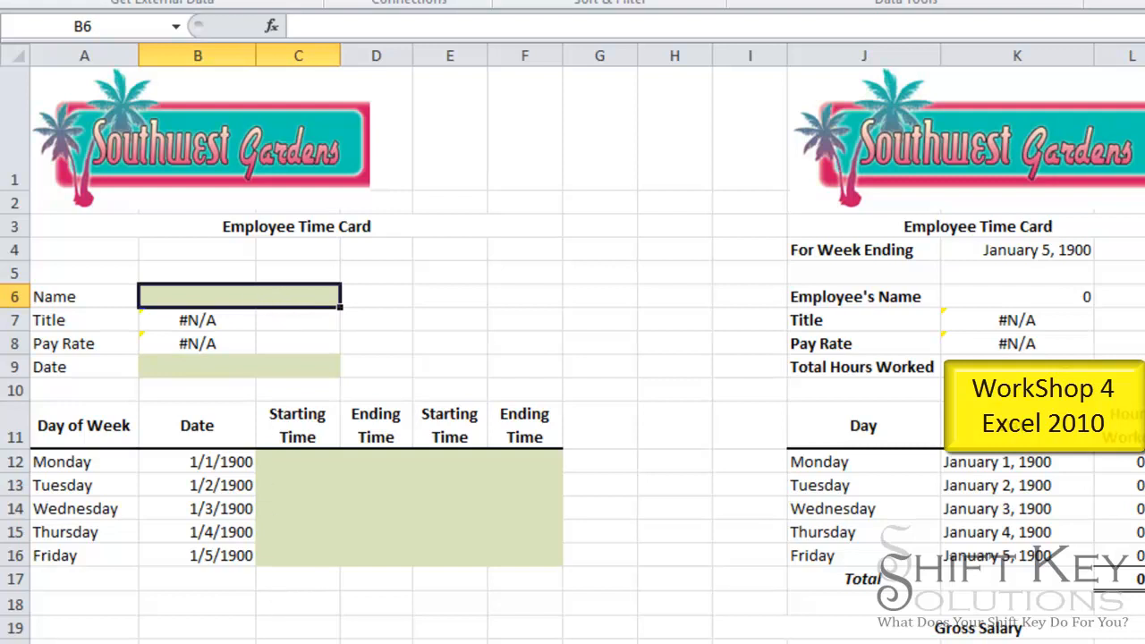
key("ctrl+Page_Down")
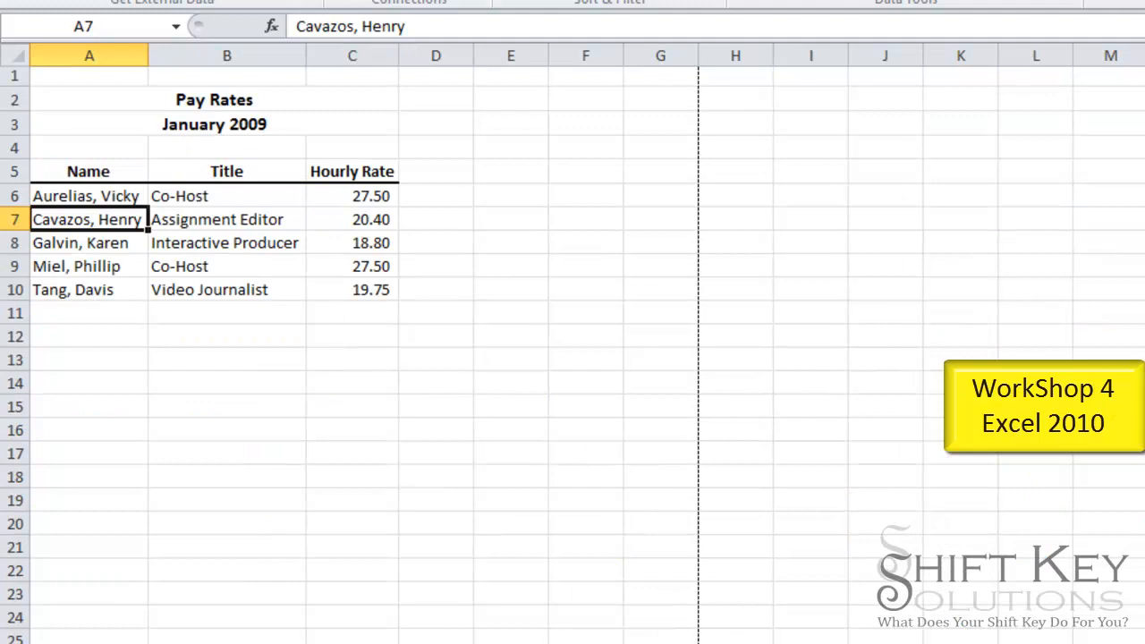
left_click(106, 170)
left_click_drag(106, 170, 103, 280)
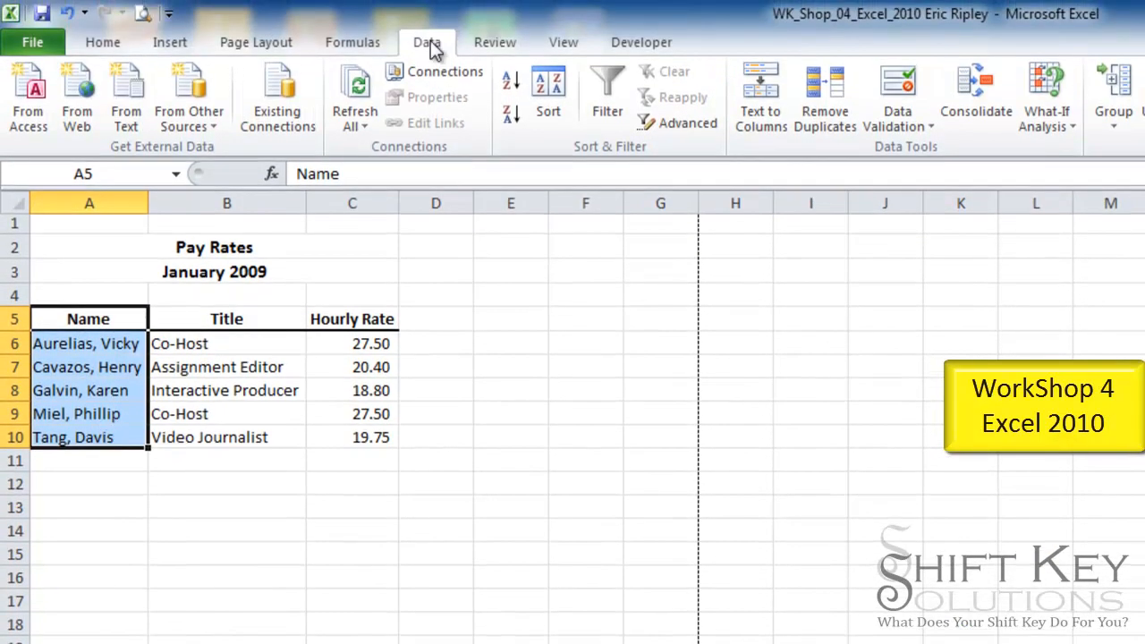
left_click(353, 42)
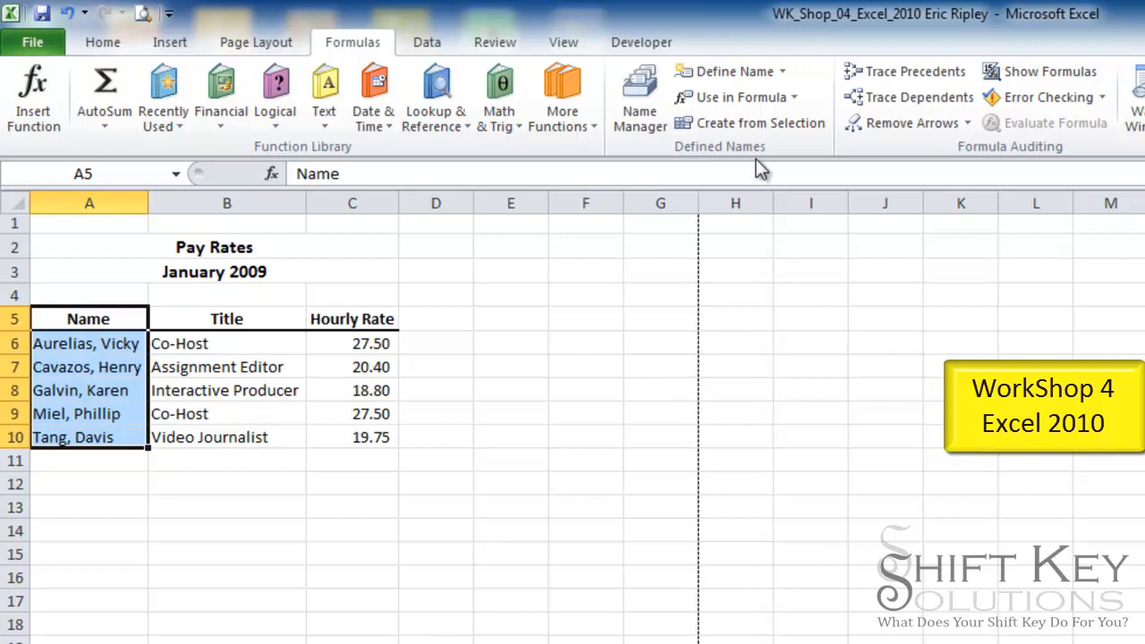
left_click(809, 132)
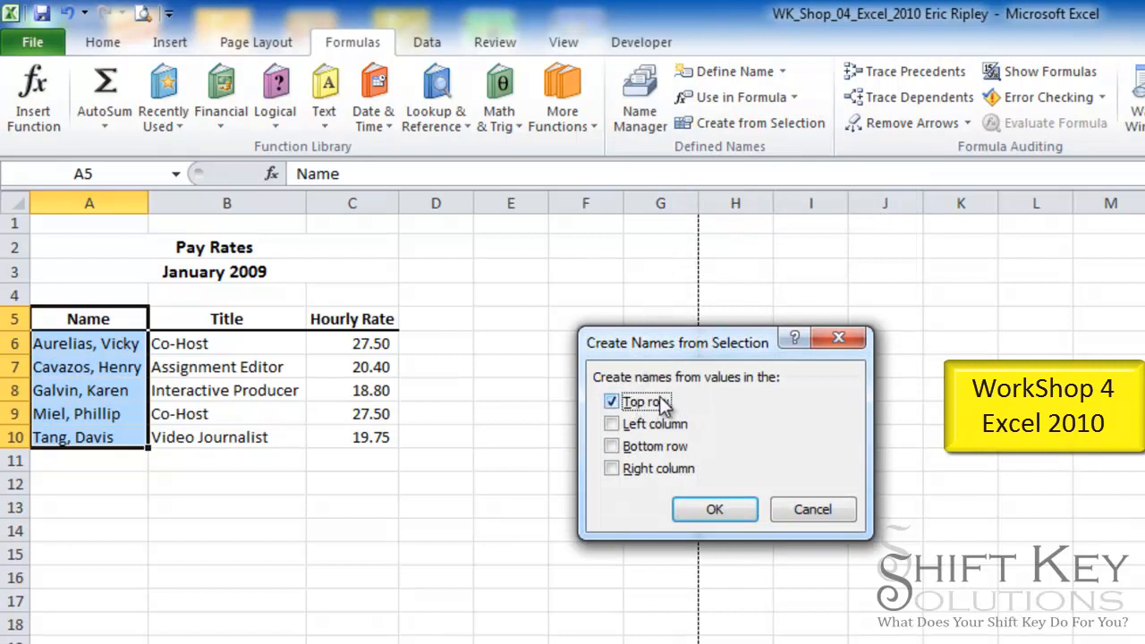
left_click(716, 510)
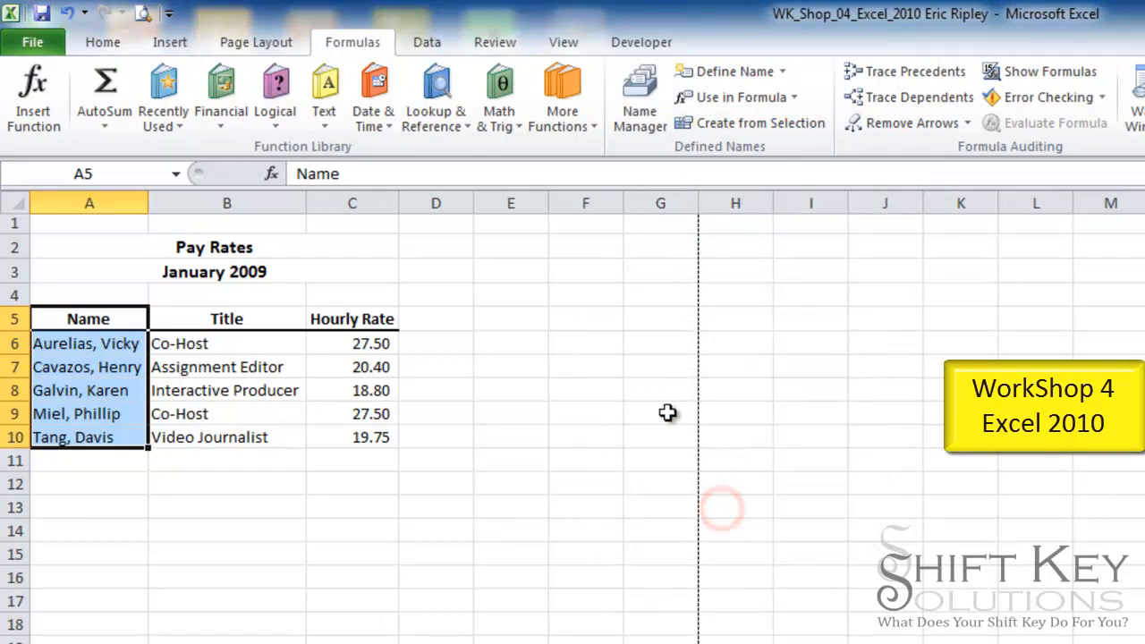
left_click(86, 319)
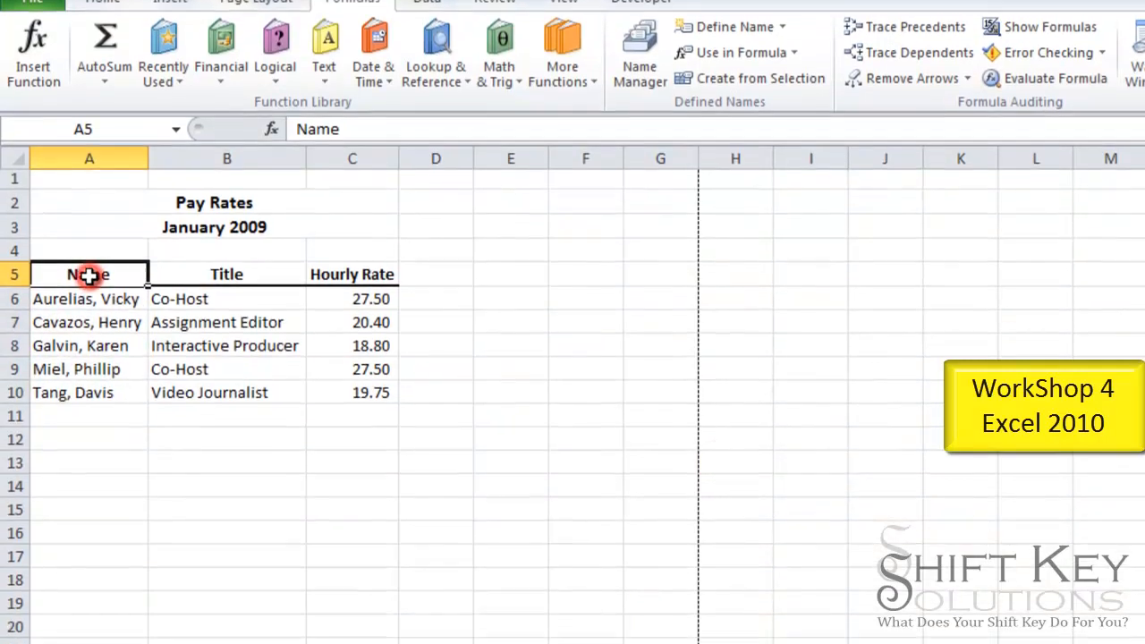
Set Data Validation for cell B6 on the Time Card sheet to allow a List with the source =name
left_click(119, 610)
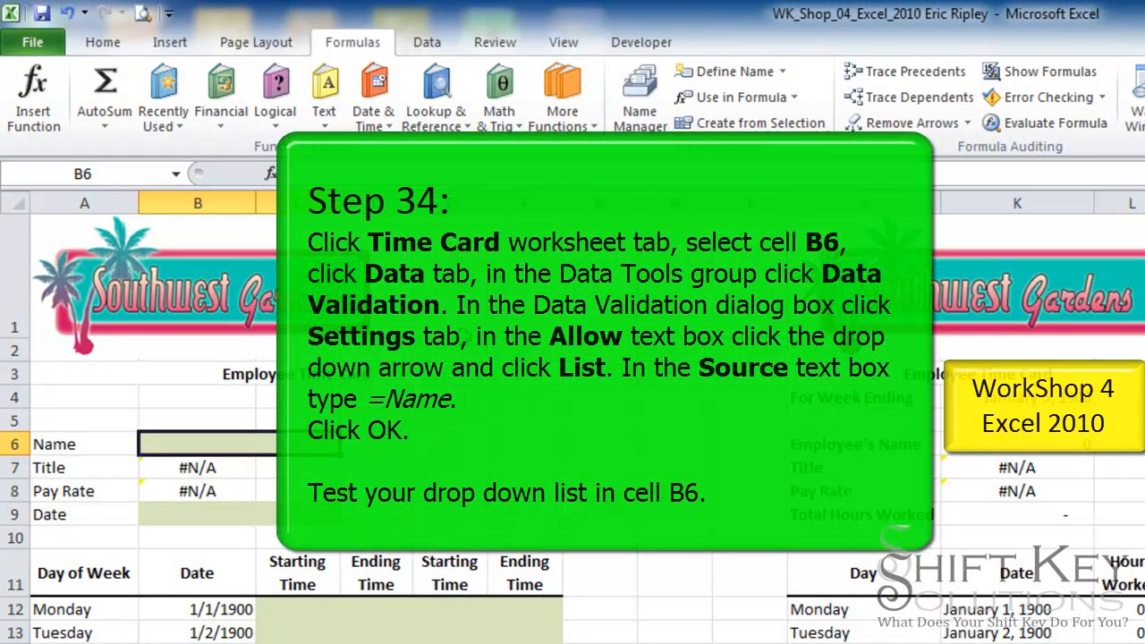
left_click(427, 44)
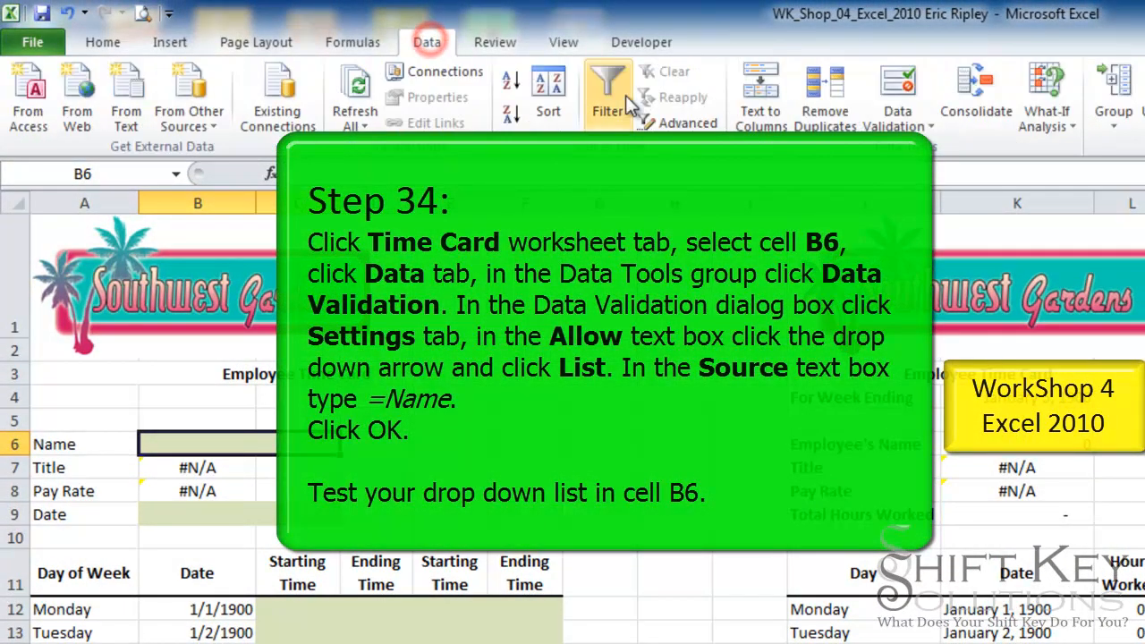
left_click(897, 85)
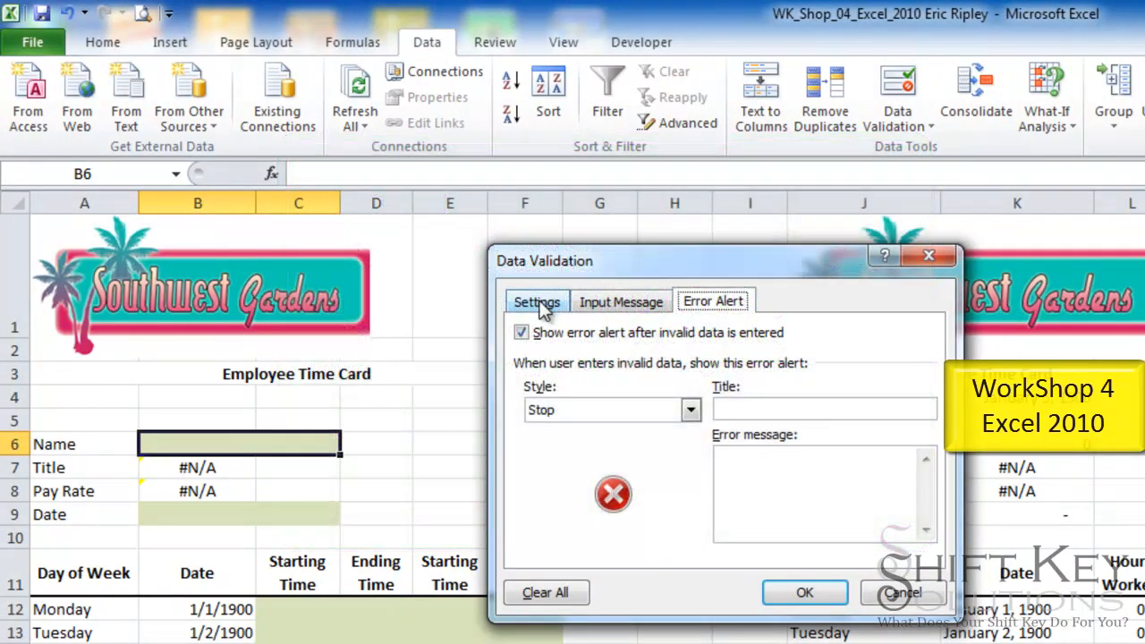
left_click(540, 304)
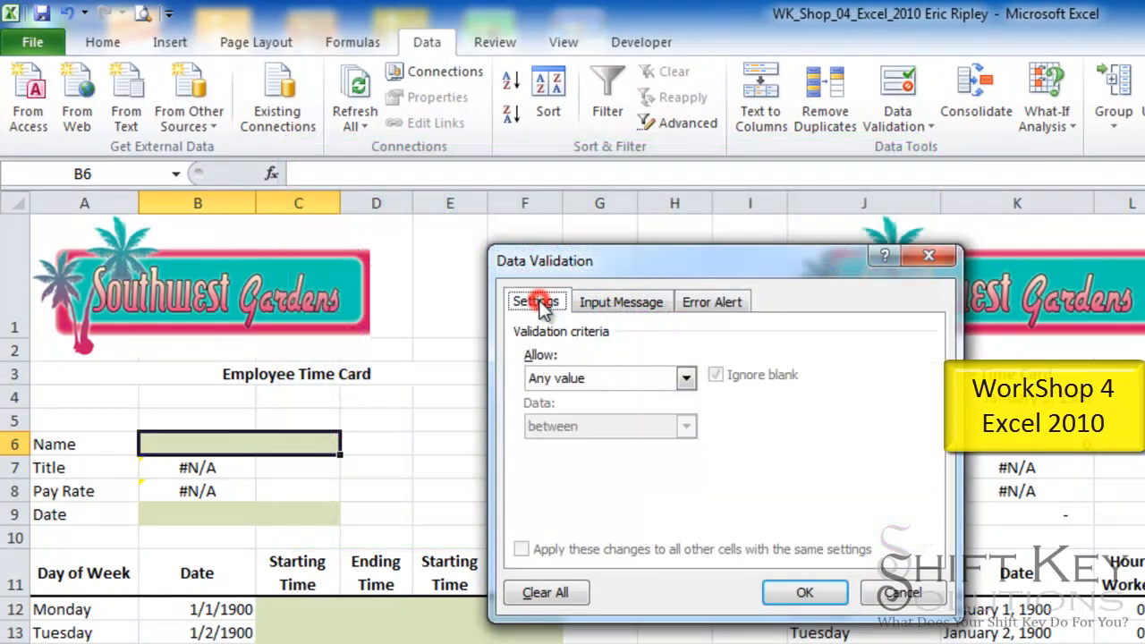
left_click(686, 379)
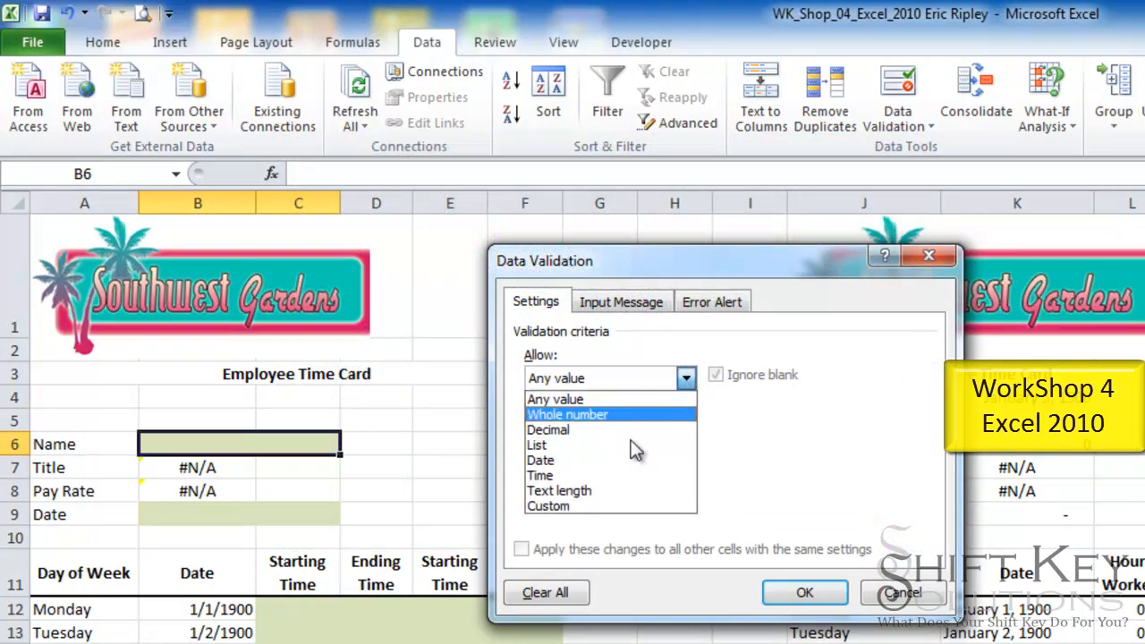
left_click(620, 444)
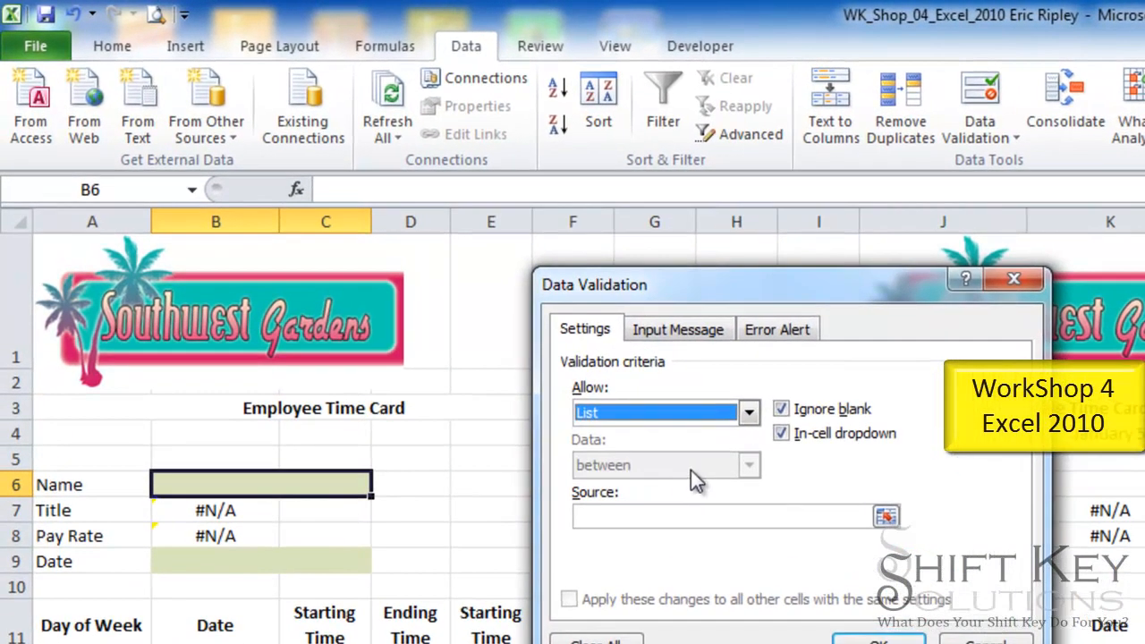
left_click(635, 516)
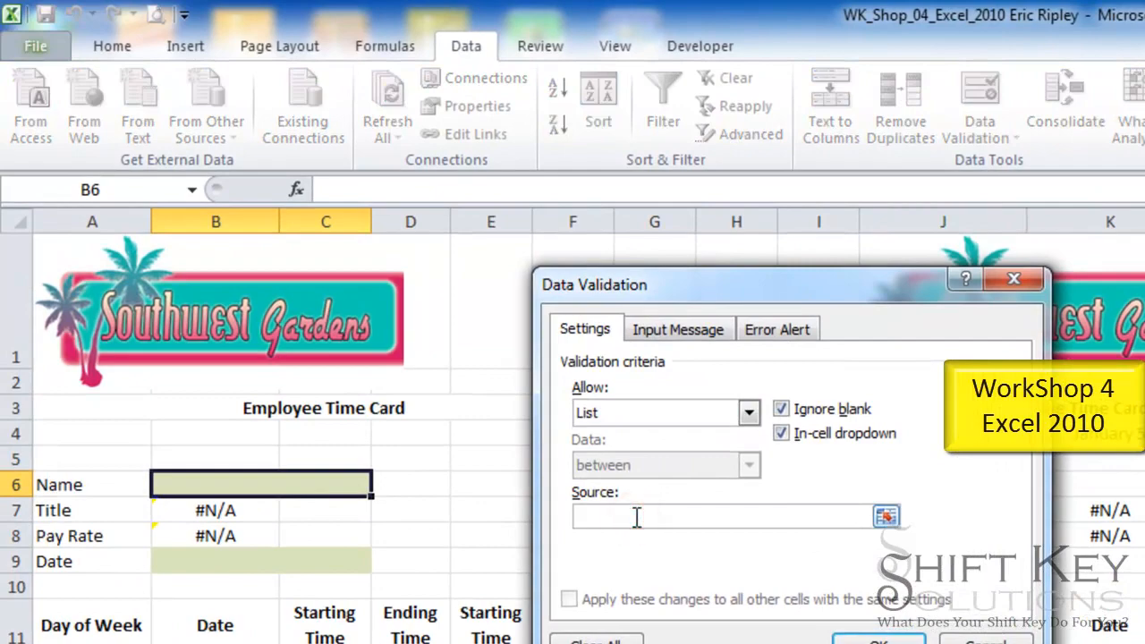
type("=name")
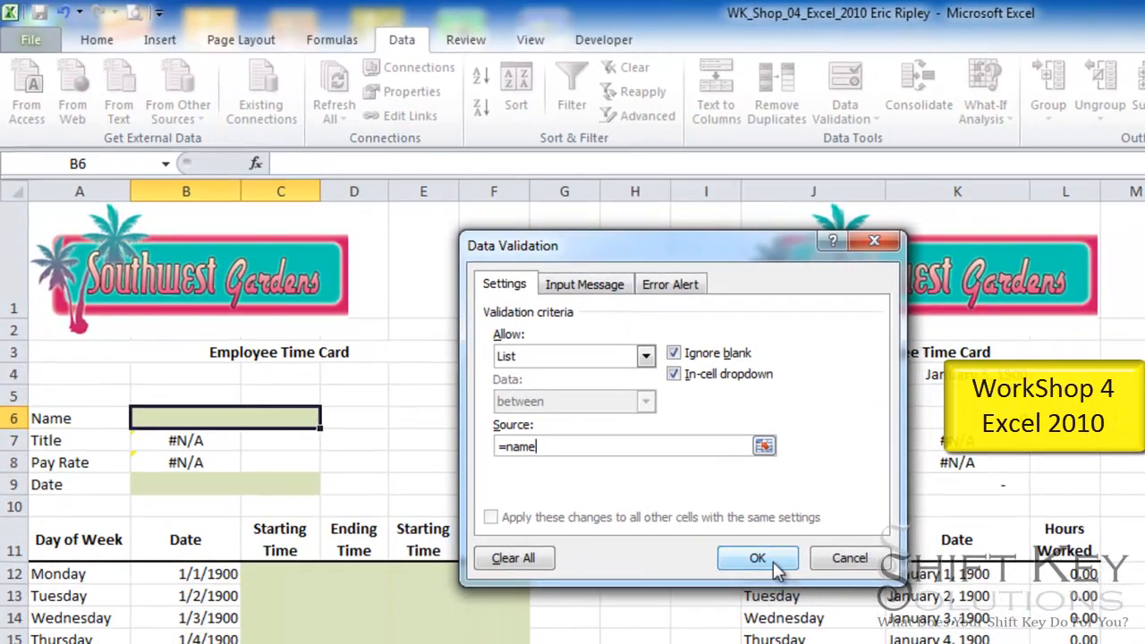
left_click(876, 639)
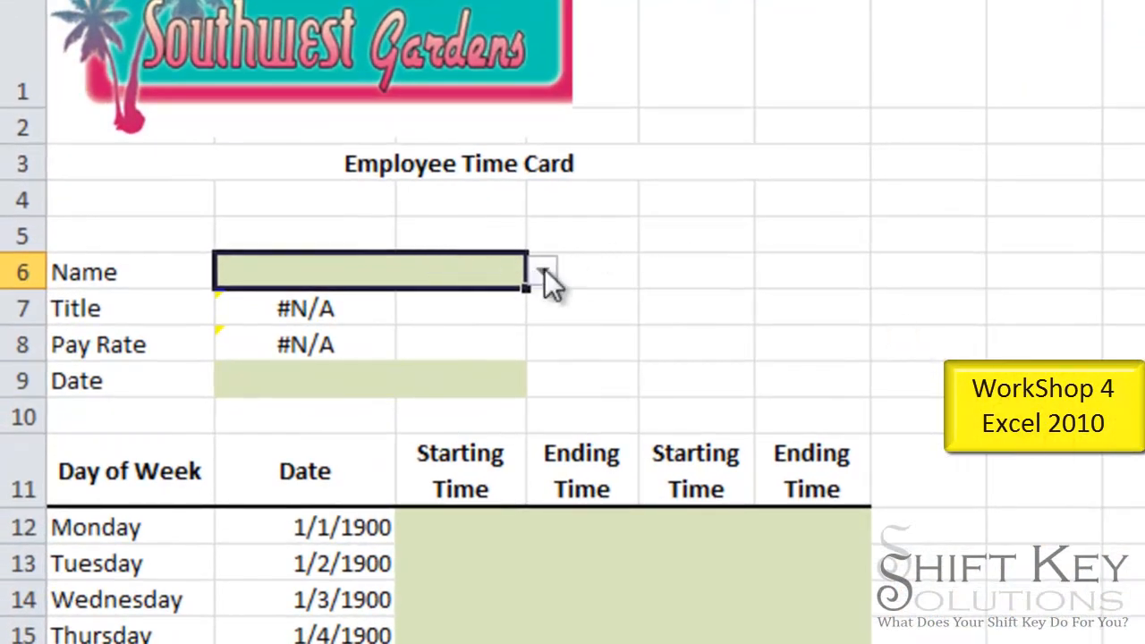
Select the fourth employee name from the drop-down list in cell B6
left_click(542, 270)
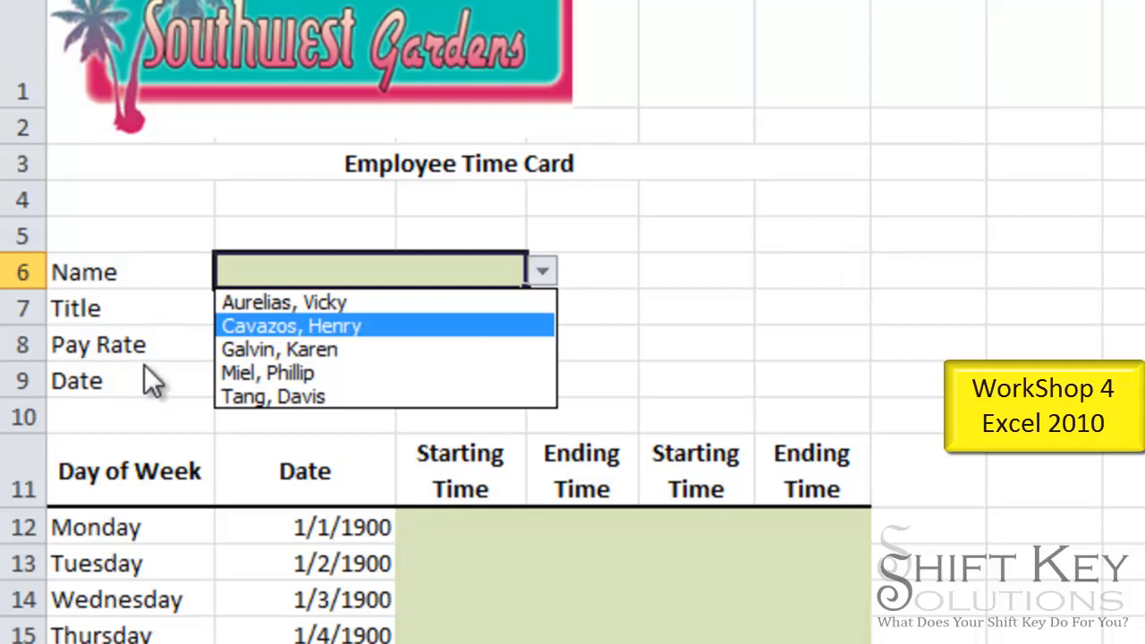
key("Escape")
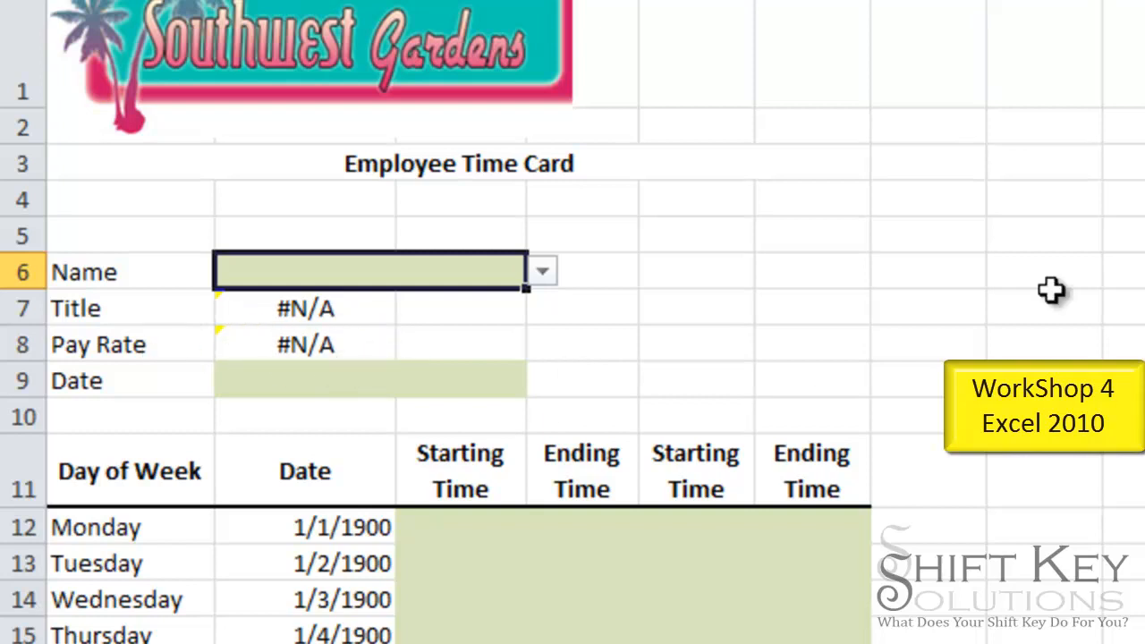
left_click(543, 271)
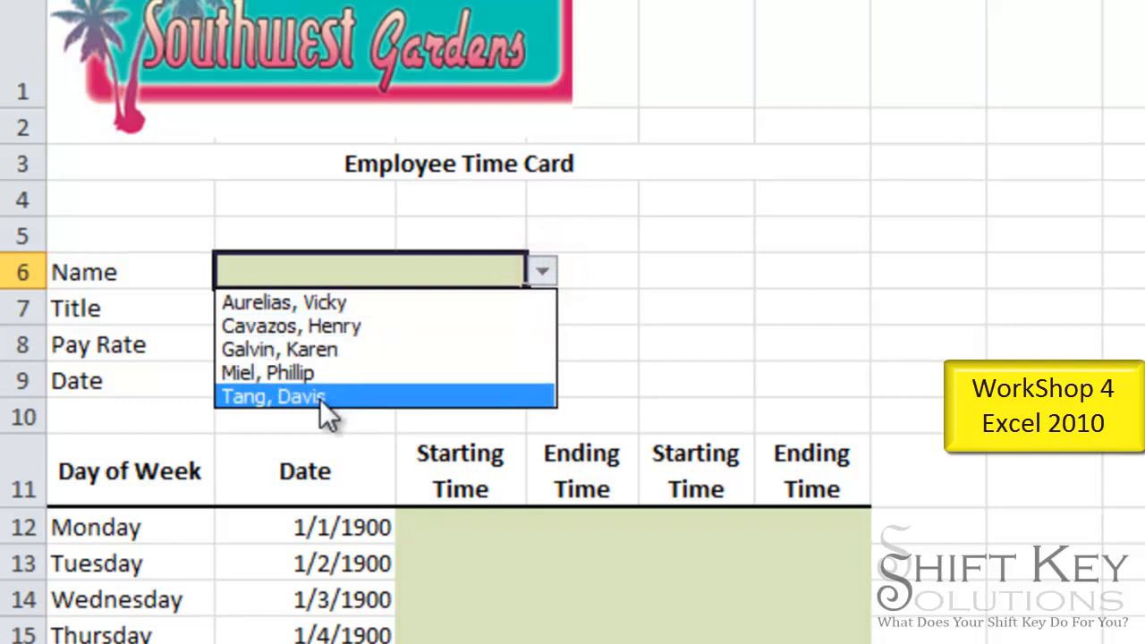
left_click(374, 376)
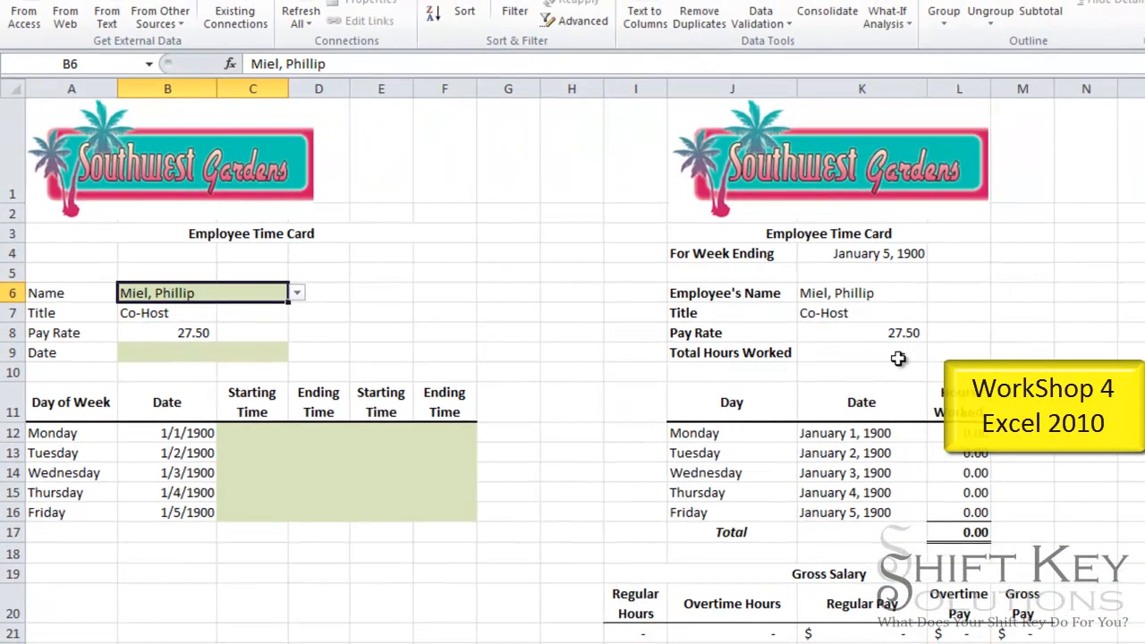
left_click(323, 301)
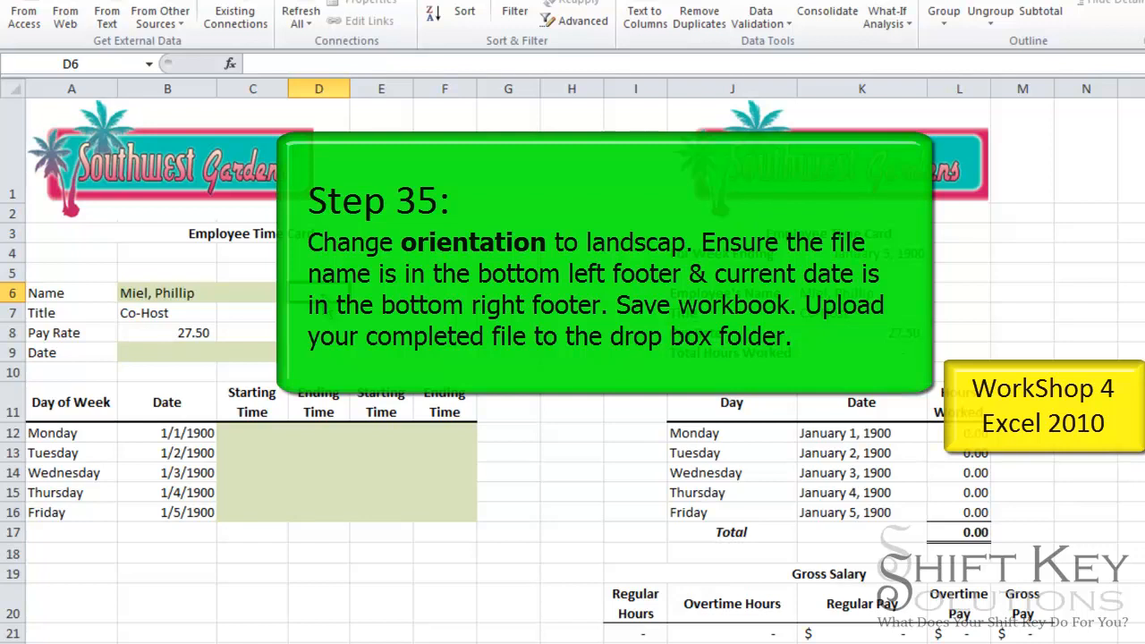
Set the sheet to landscape orientation and scale it to fit 1 page wide by 1 tall, checking the print preview
left_click(190, 1)
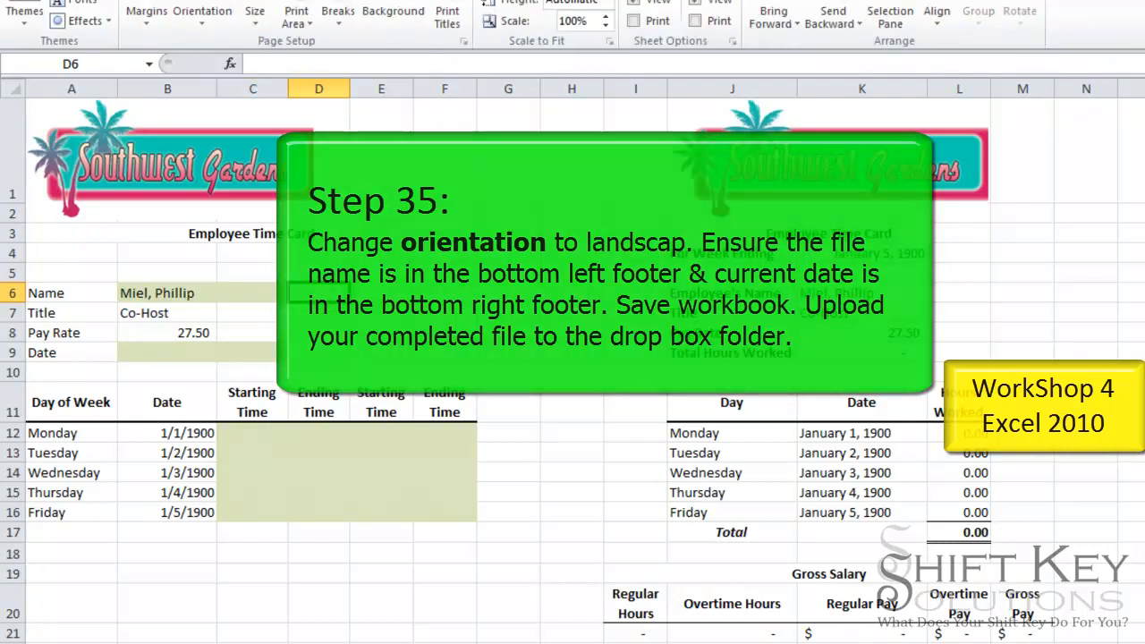
left_click(204, 18)
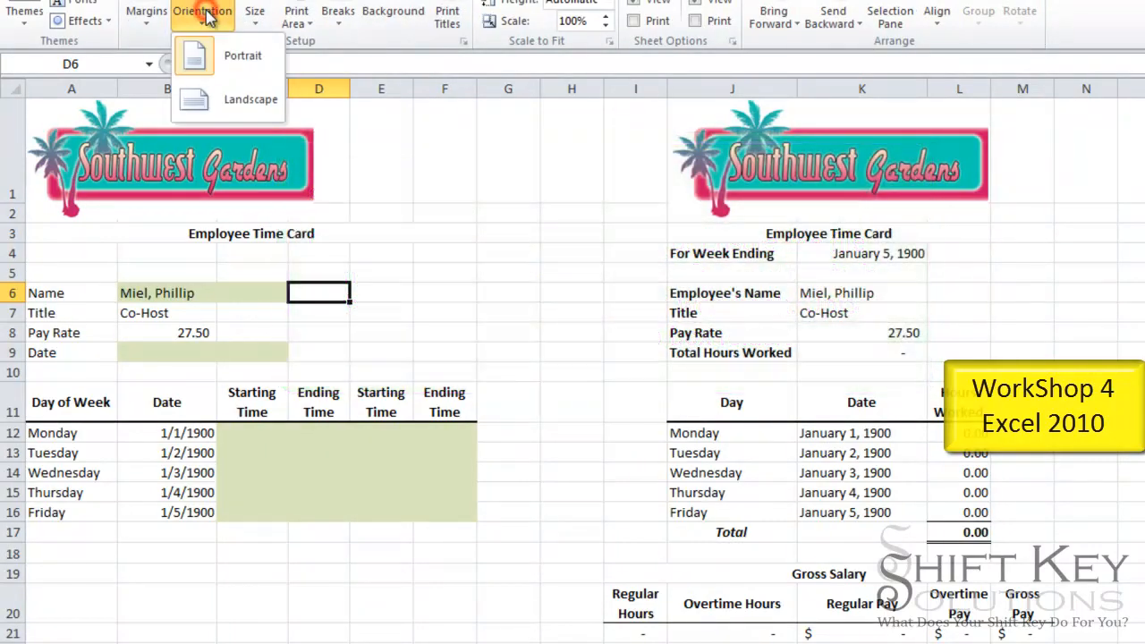
left_click(238, 102)
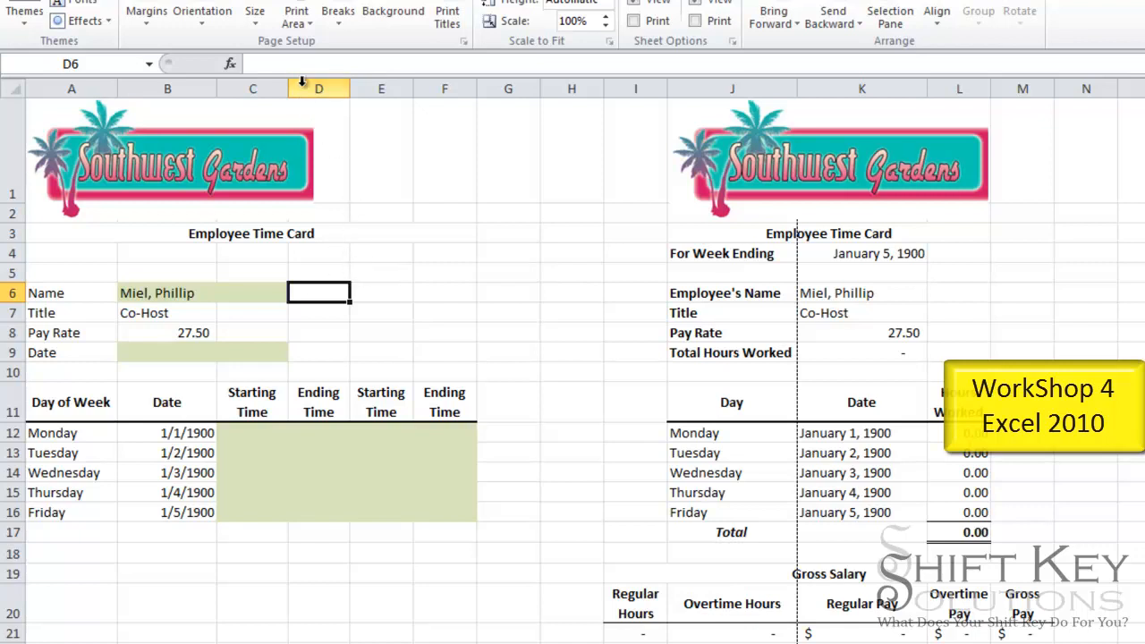
left_click(464, 51)
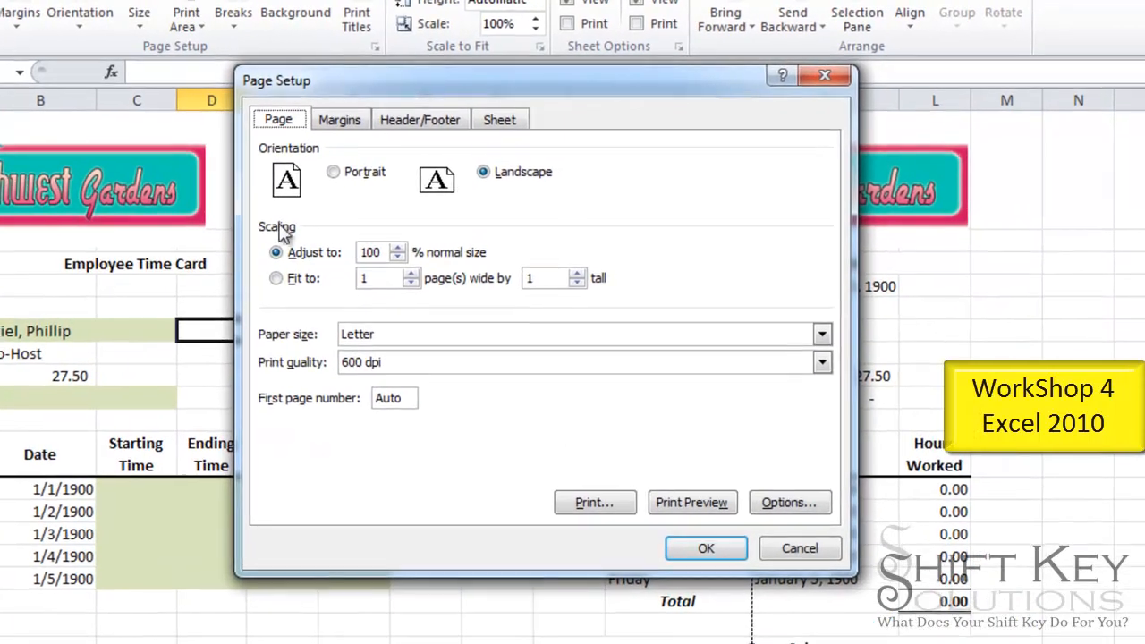
left_click(275, 278)
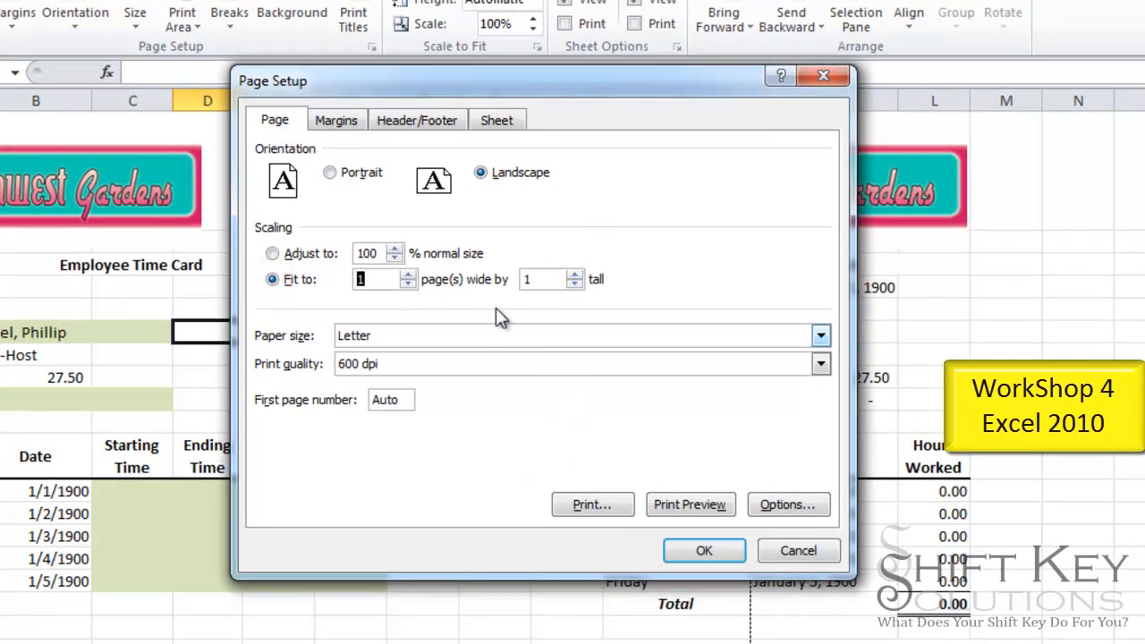
left_click(700, 506)
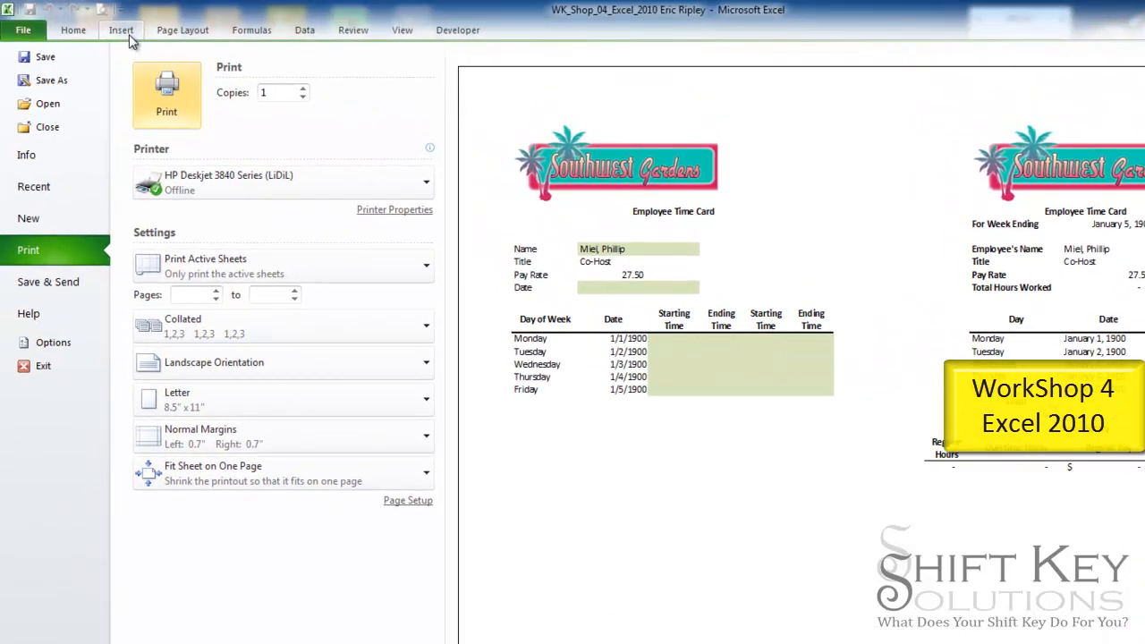
Add a page footer with the file name in the left section and the current date in the right section
left_click(126, 32)
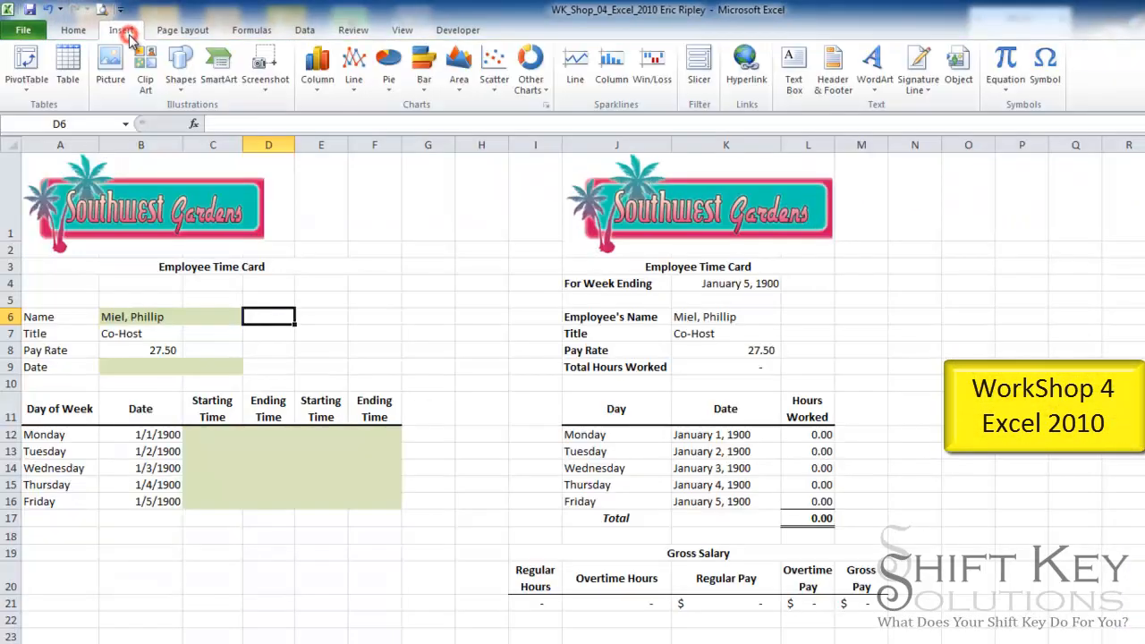
left_click(834, 64)
left_click(469, 79)
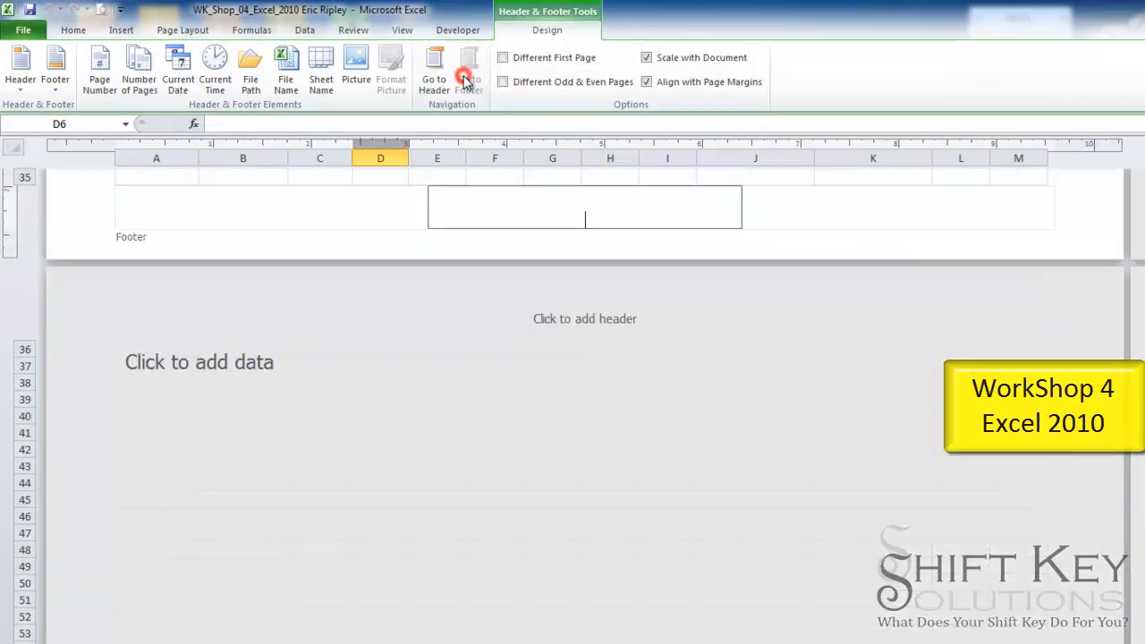
left_click(334, 214)
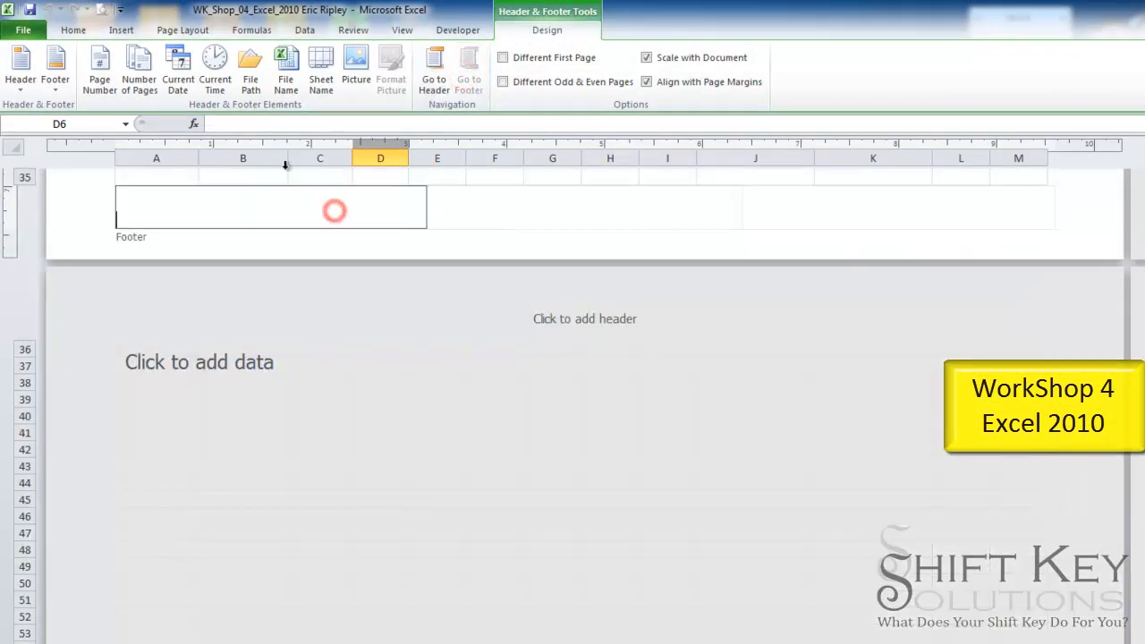
left_click(294, 79)
left_click(927, 217)
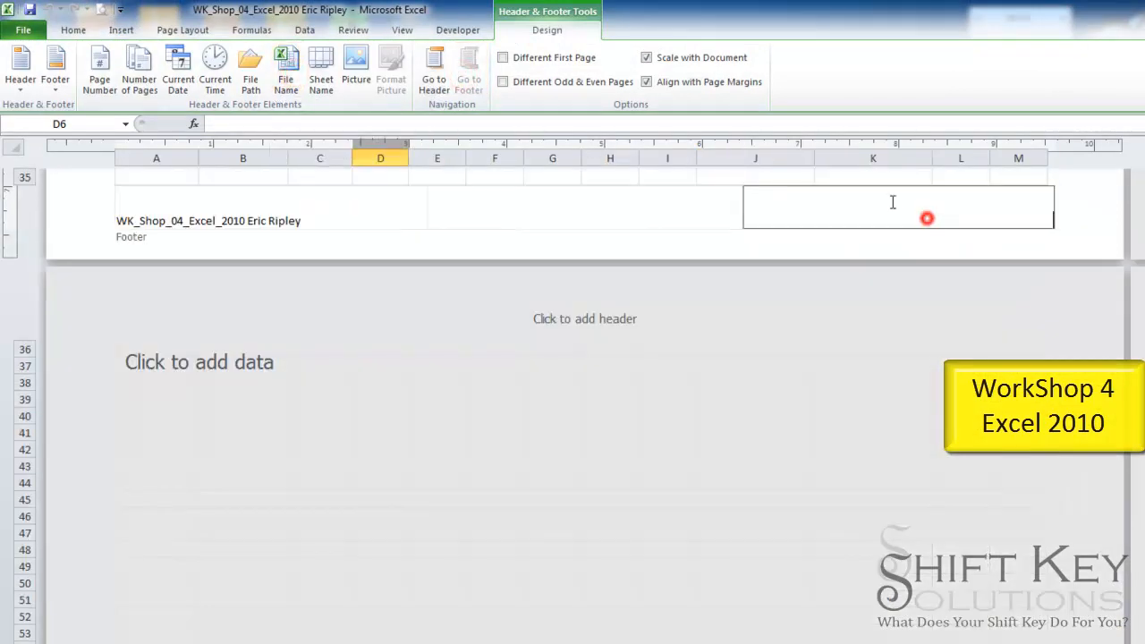
left_click(178, 78)
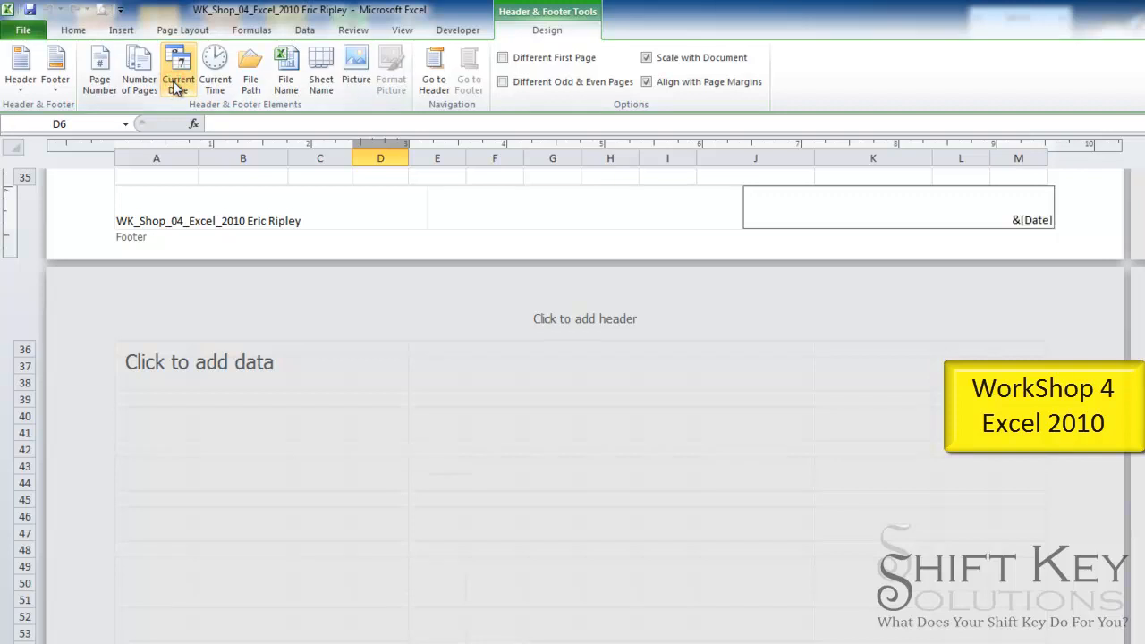
left_click(531, 176)
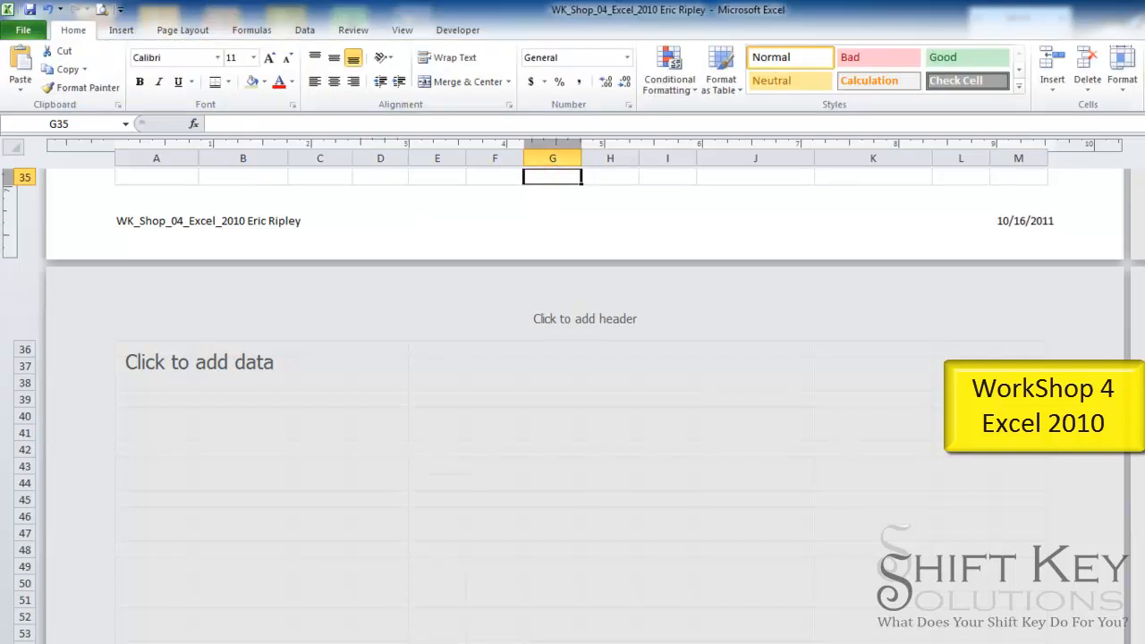
Return the sheet to Normal view and display its print preview
left_click(1086, 643)
scroll(572, 393, "up", 12)
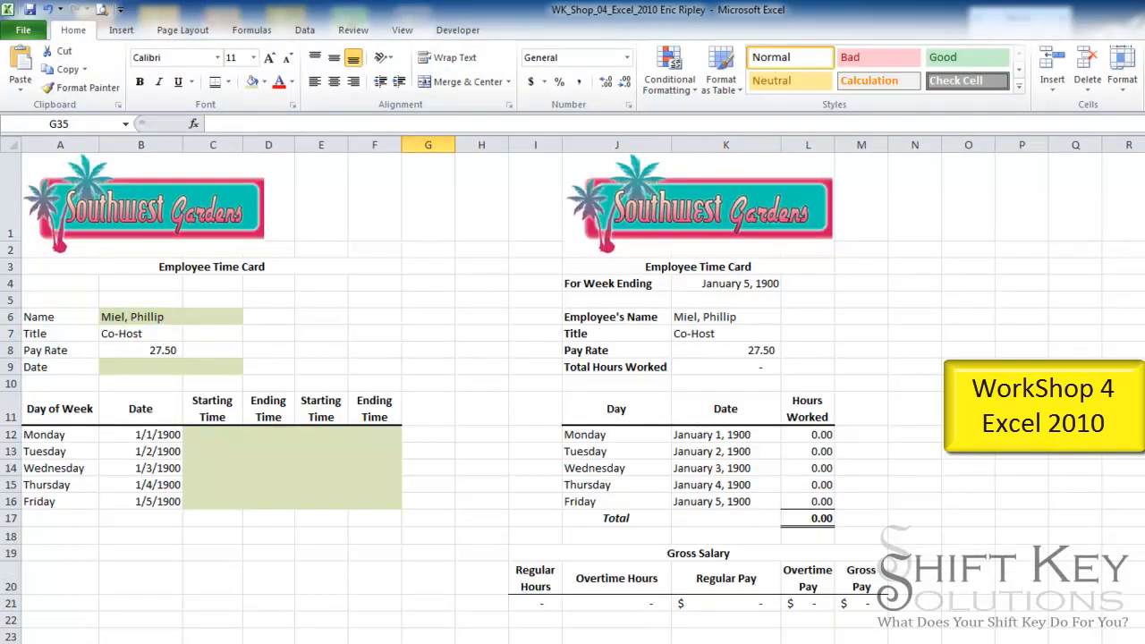
left_click(101, 13)
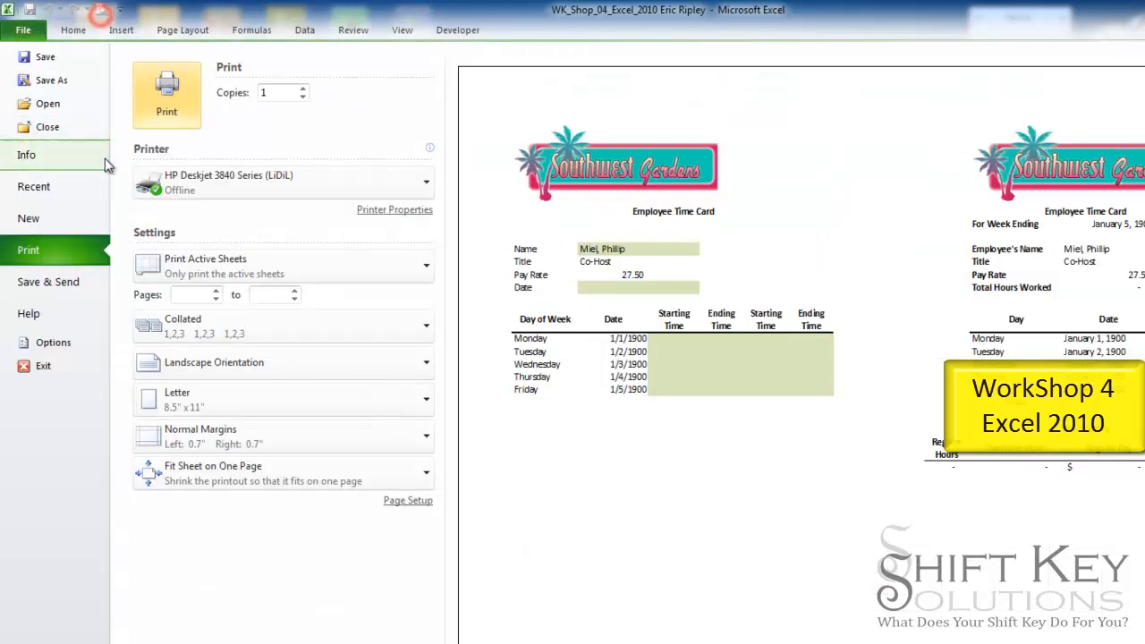